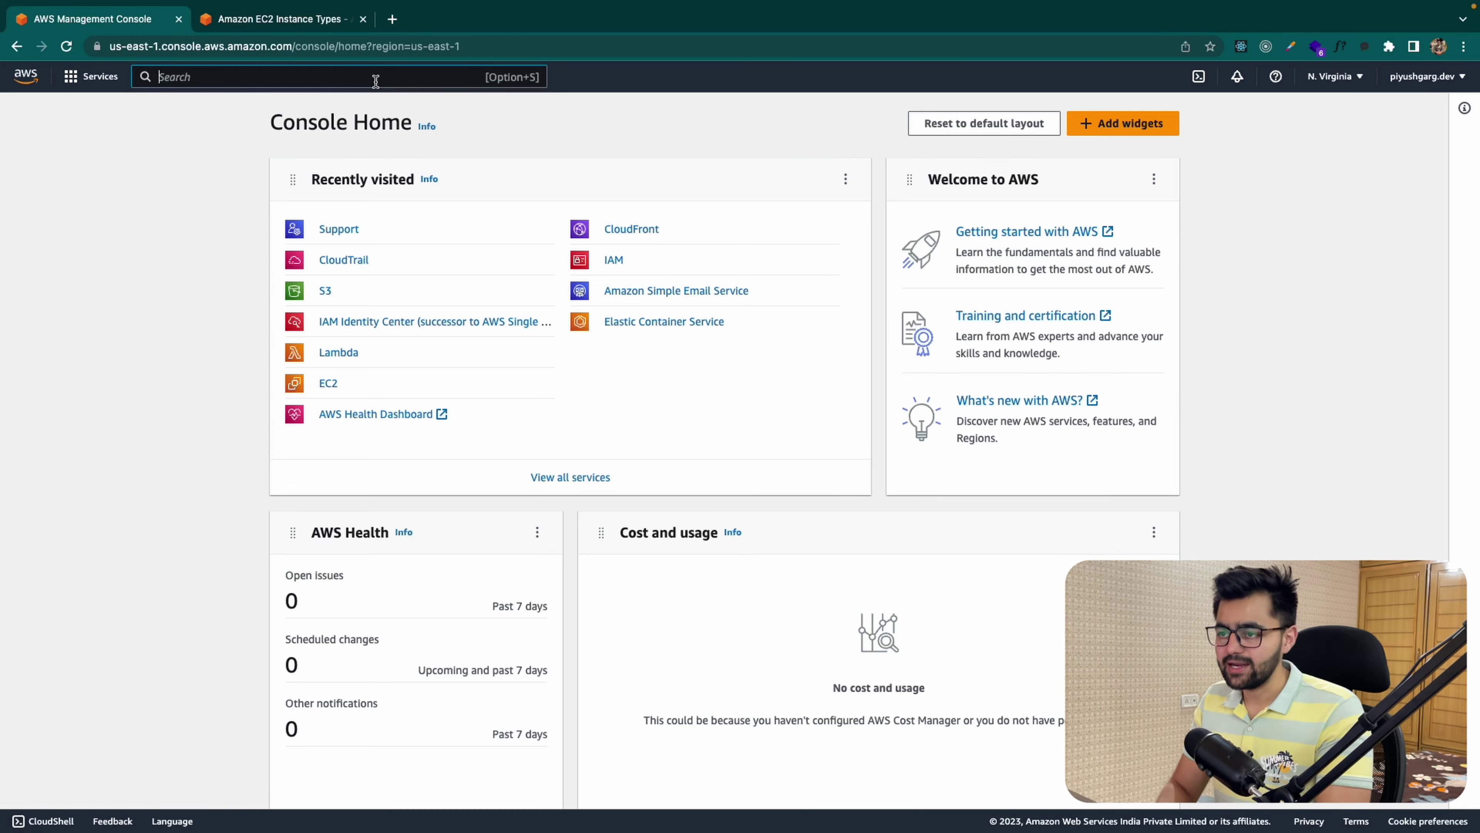
# Step: Search the AWS services for "ec2" and open the EC2 dashboard
pyautogui.write('ec2')
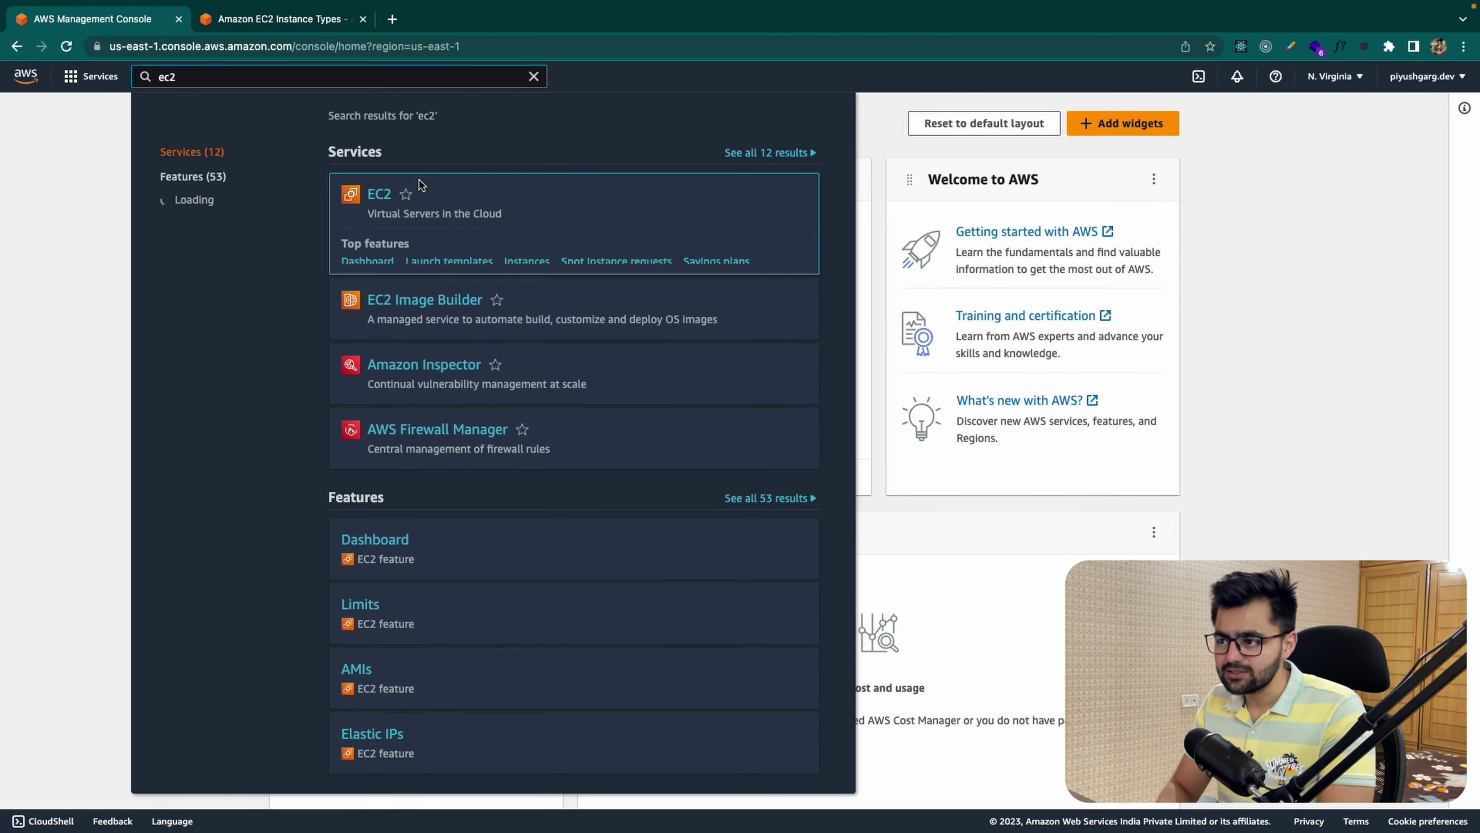
pyautogui.scroll(5, 421, 185)
pyautogui.scroll(3, 421, 185)
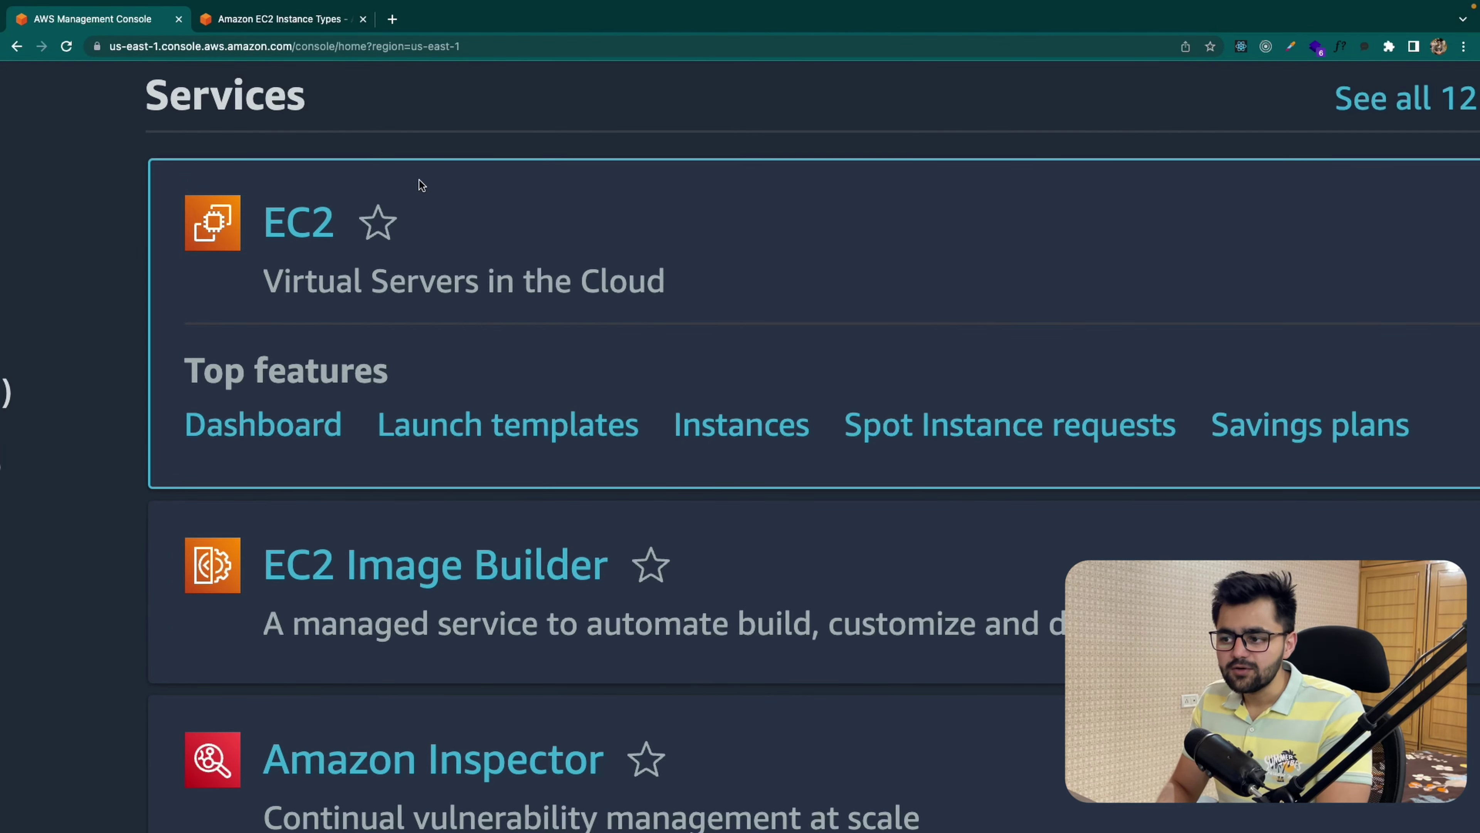
pyautogui.click(309, 232)
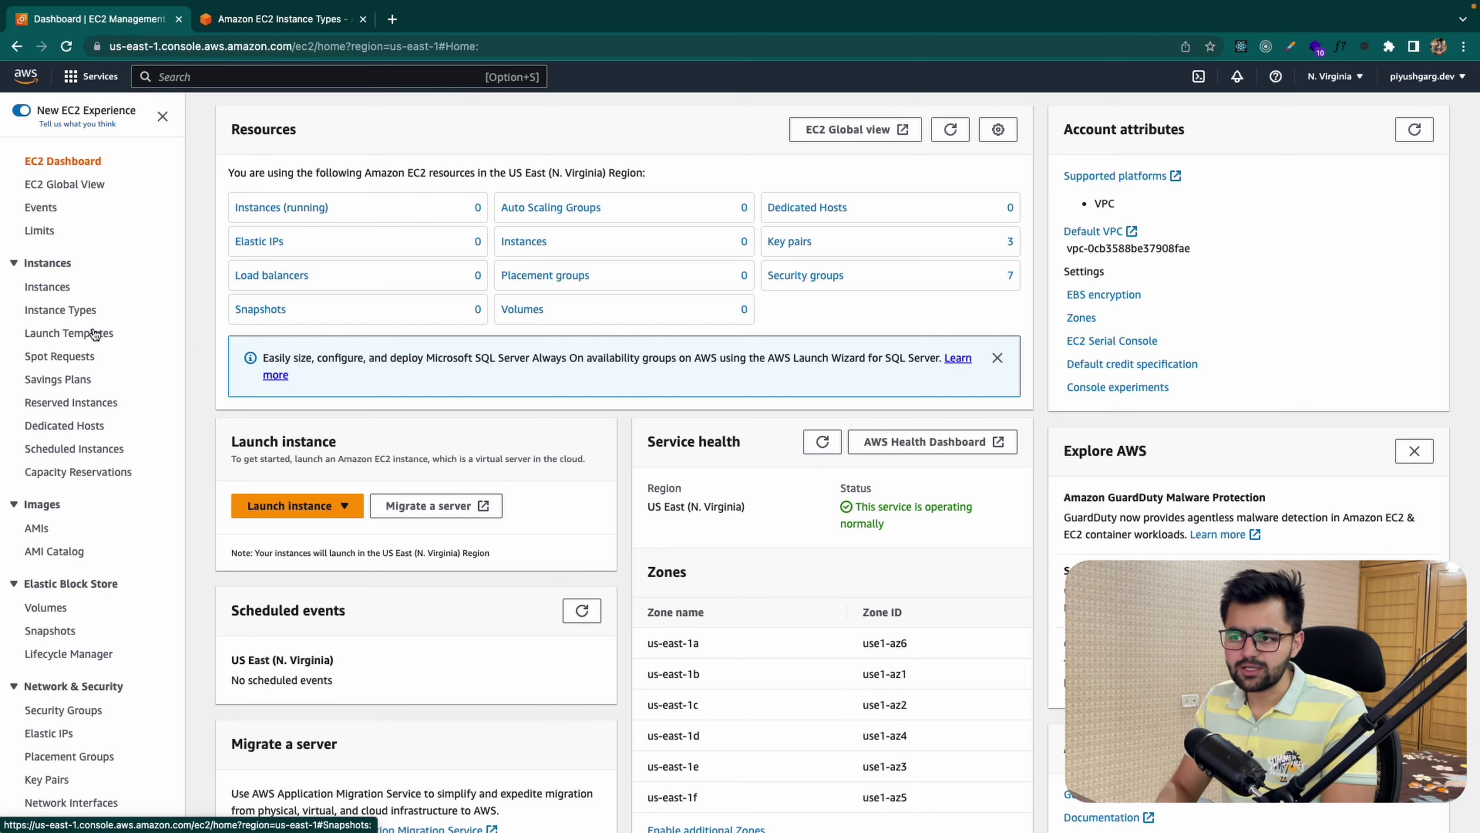
# Step: Examine the EC2 dashboard's resources, service health, availability zones and account attributes for the N. Virginia region
pyautogui.scroll(-5, 108, 531)
pyautogui.scroll(5, 101, 454)
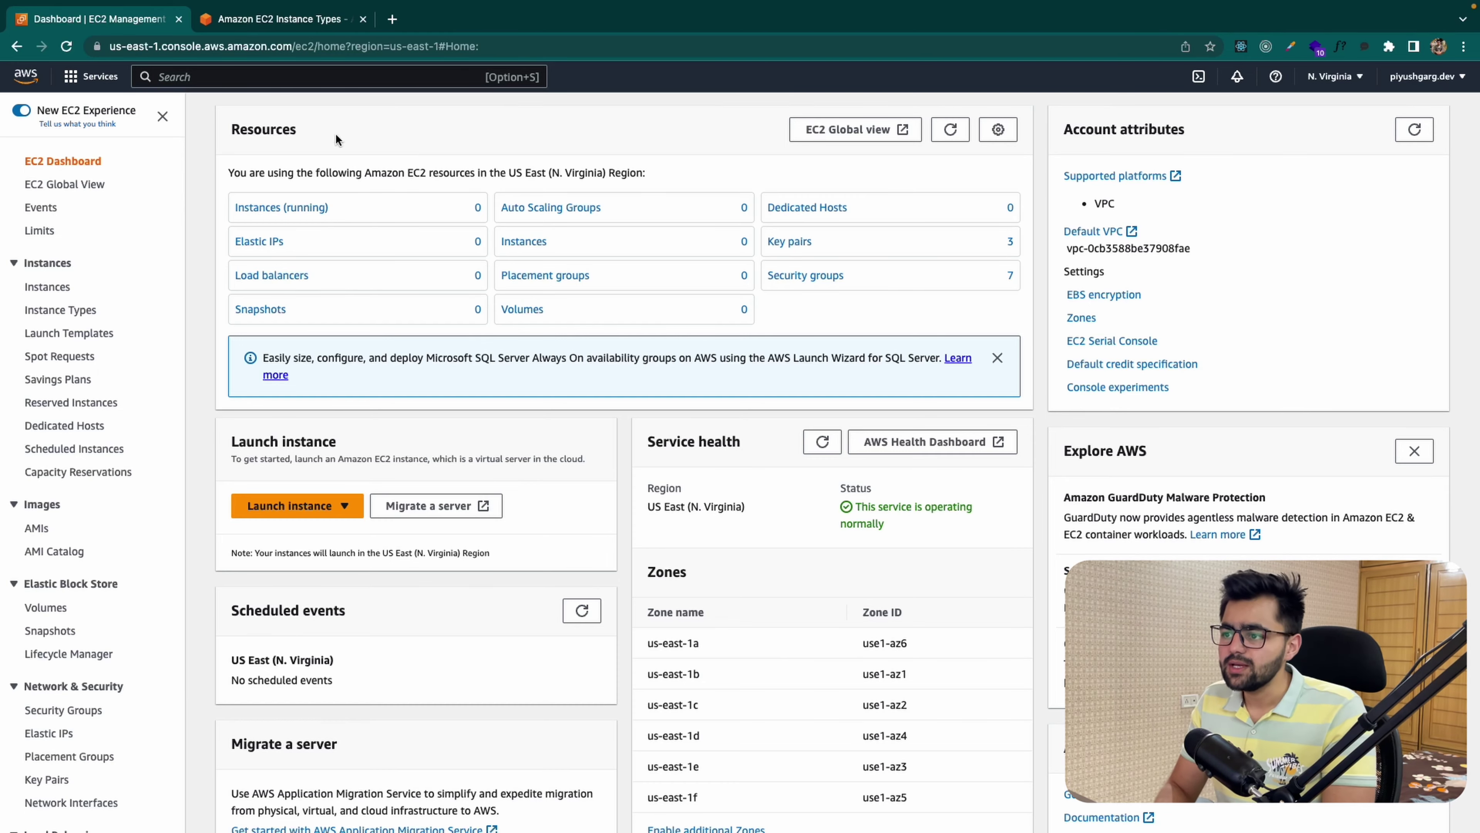
pyautogui.scroll(5, 494, 210)
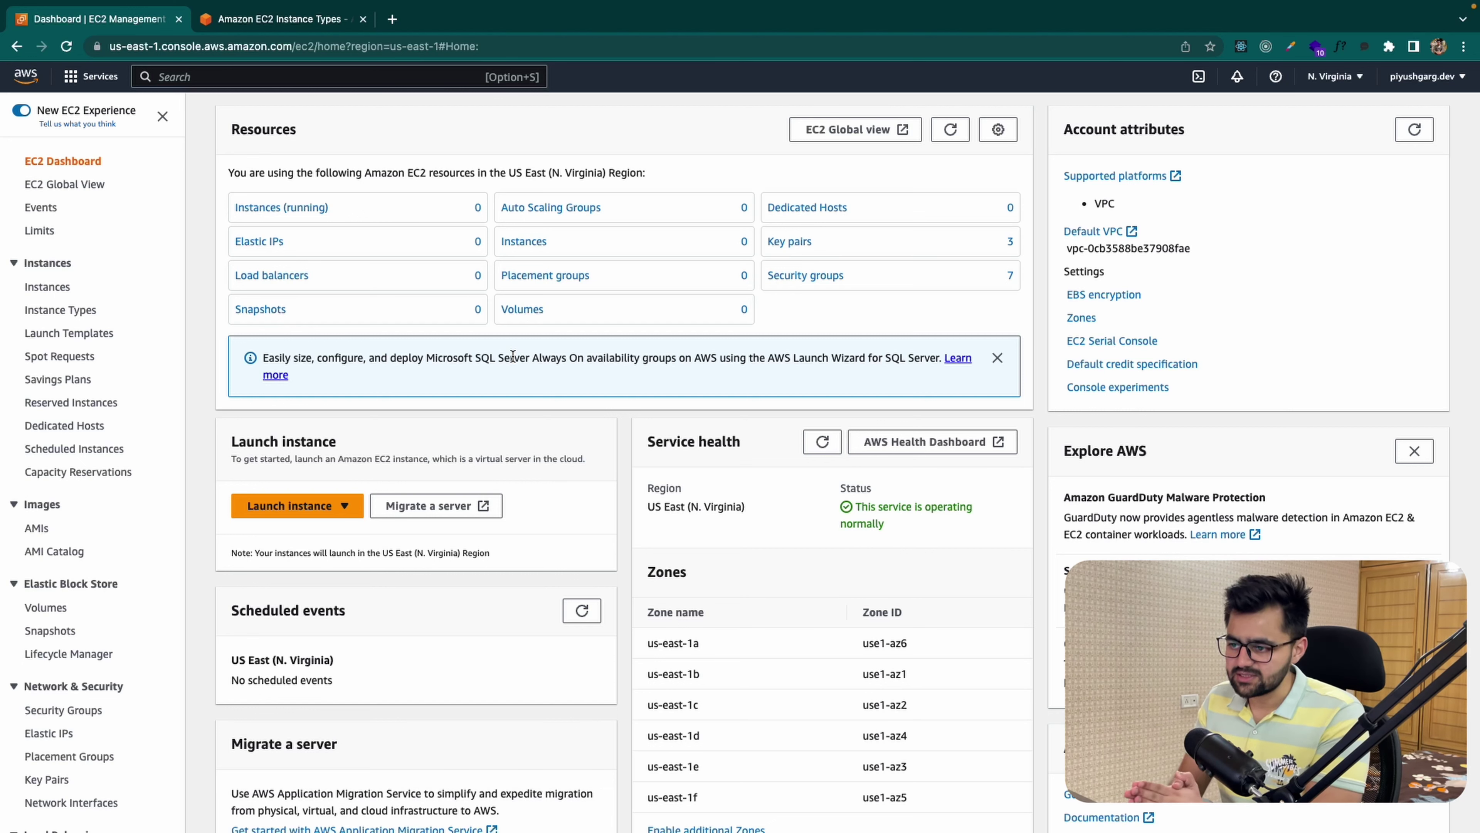
pyautogui.scroll(-3, 580, 524)
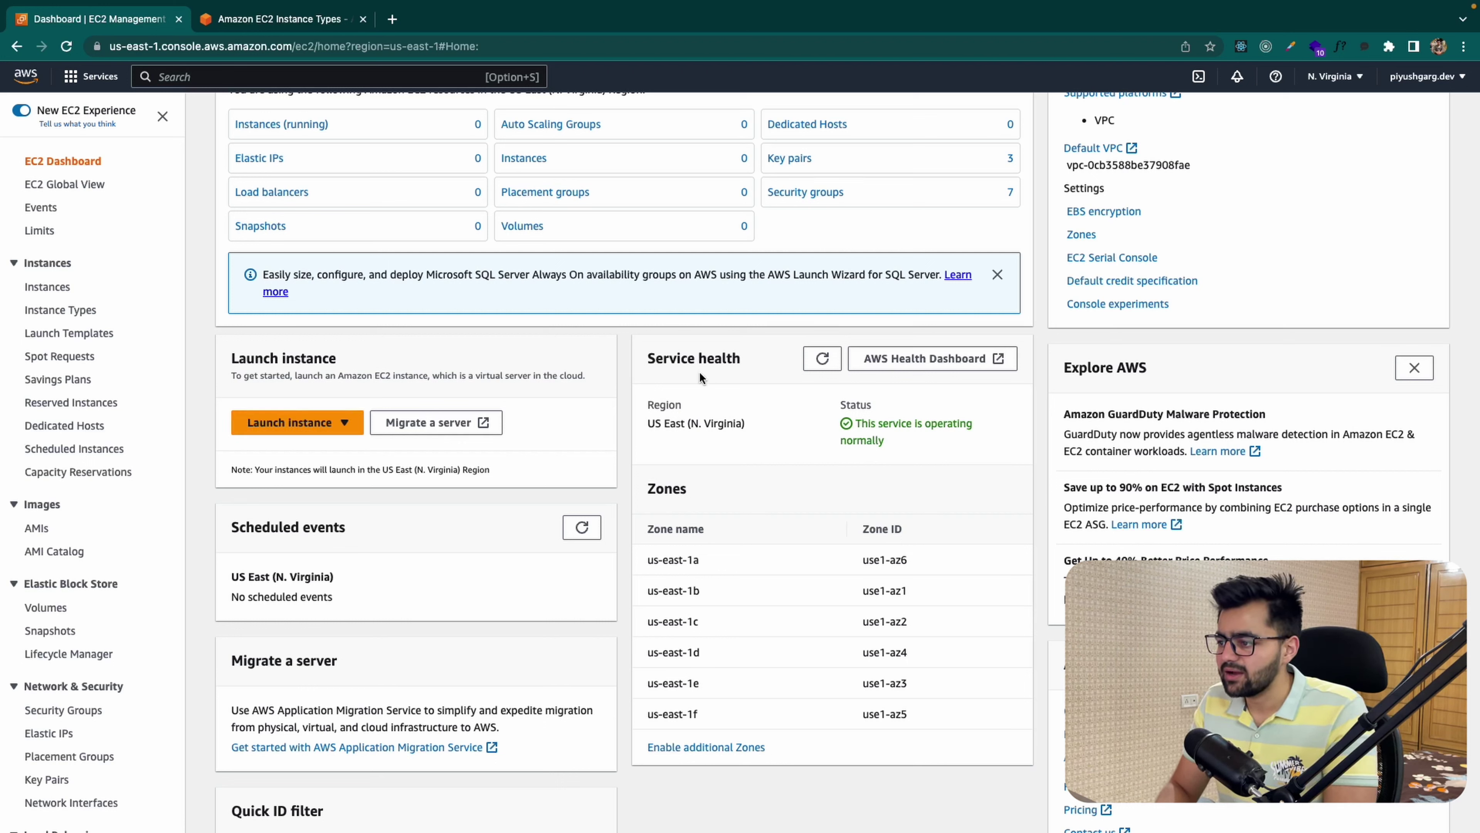
pyautogui.moveTo(713, 404); pyautogui.dragTo(820, 452)
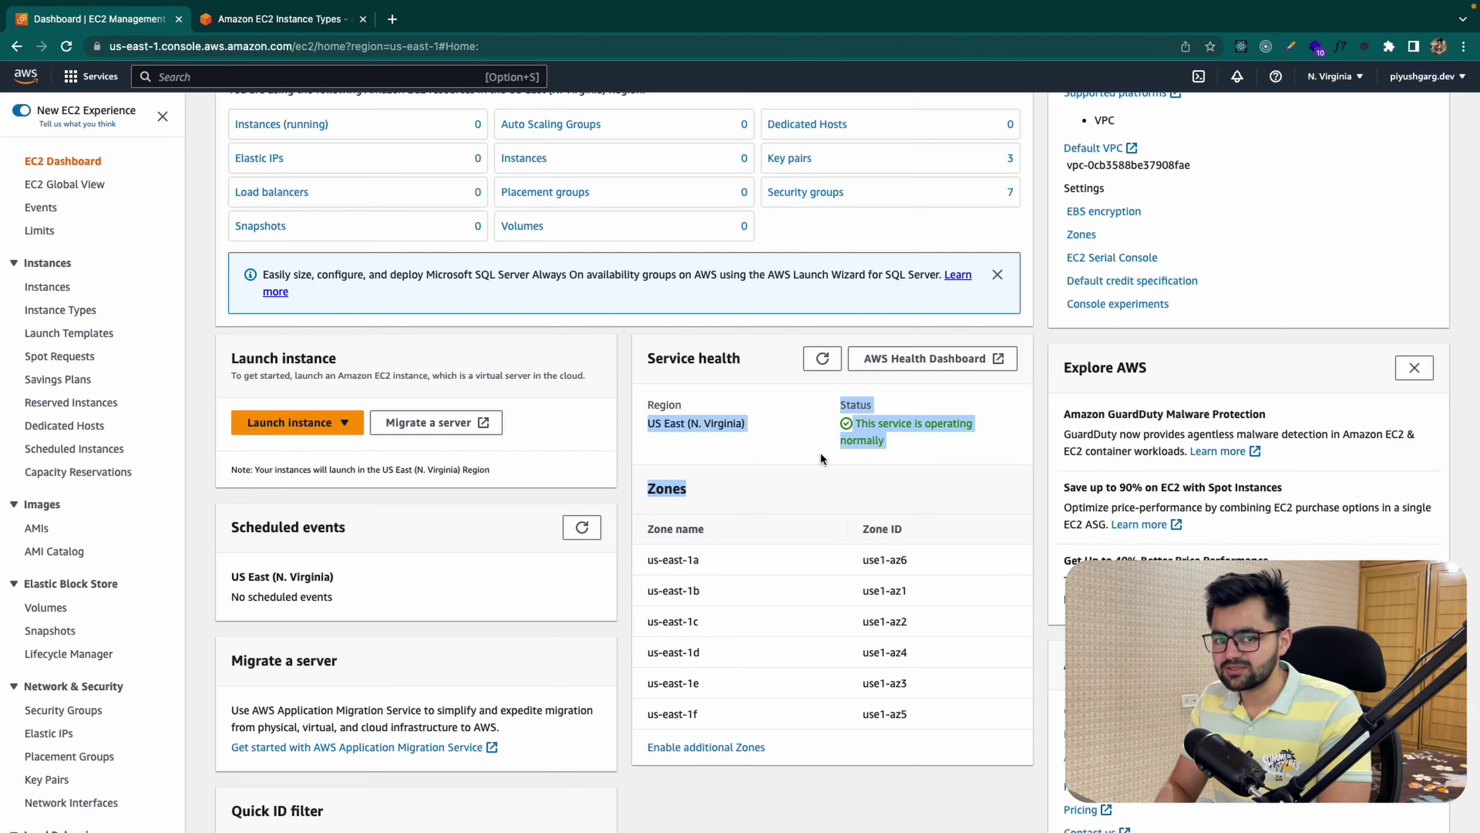
pyautogui.click(813, 458)
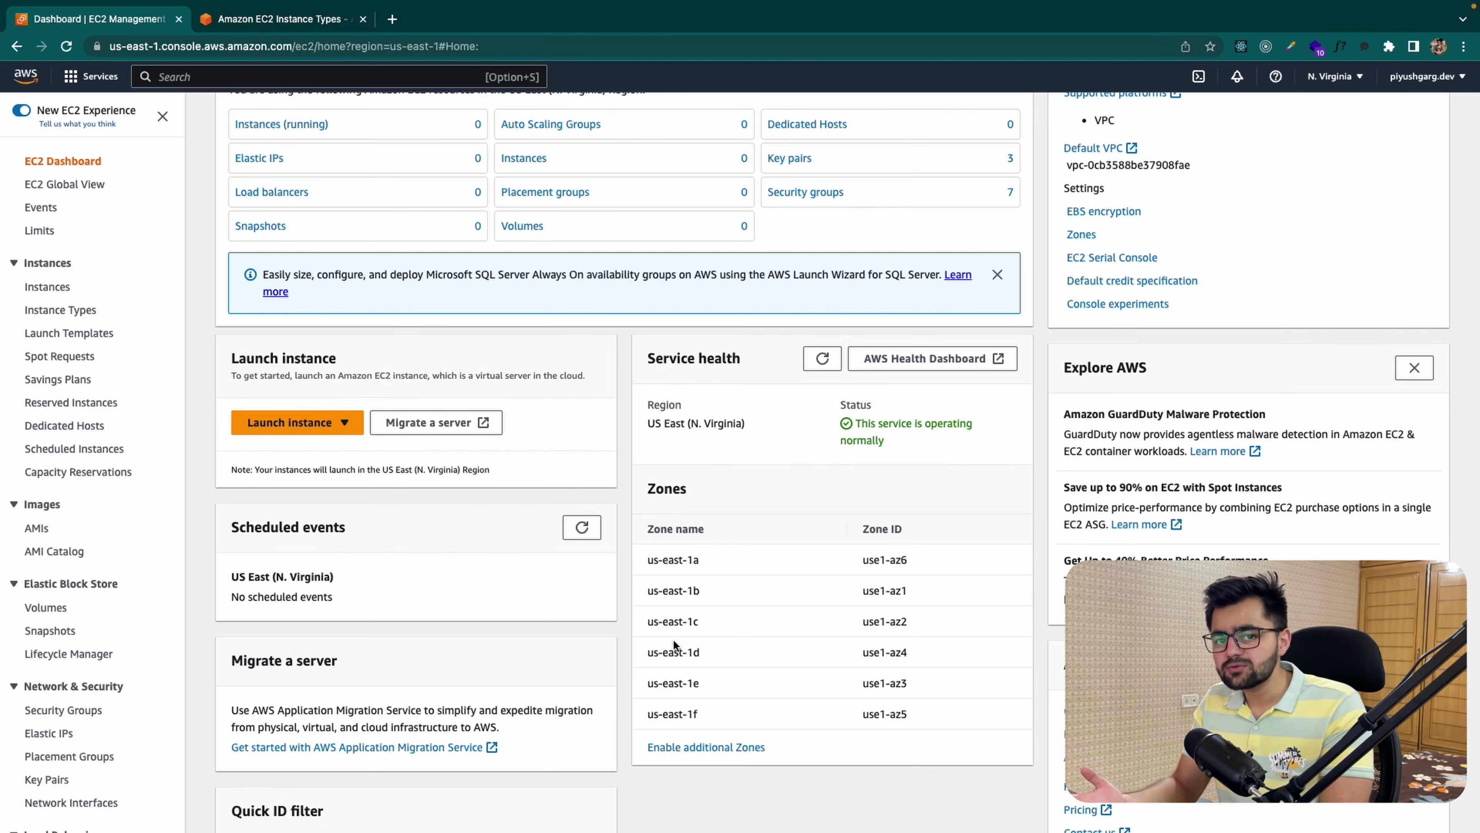
pyautogui.scroll(-1, 673, 639)
pyautogui.scroll(-3, 673, 644)
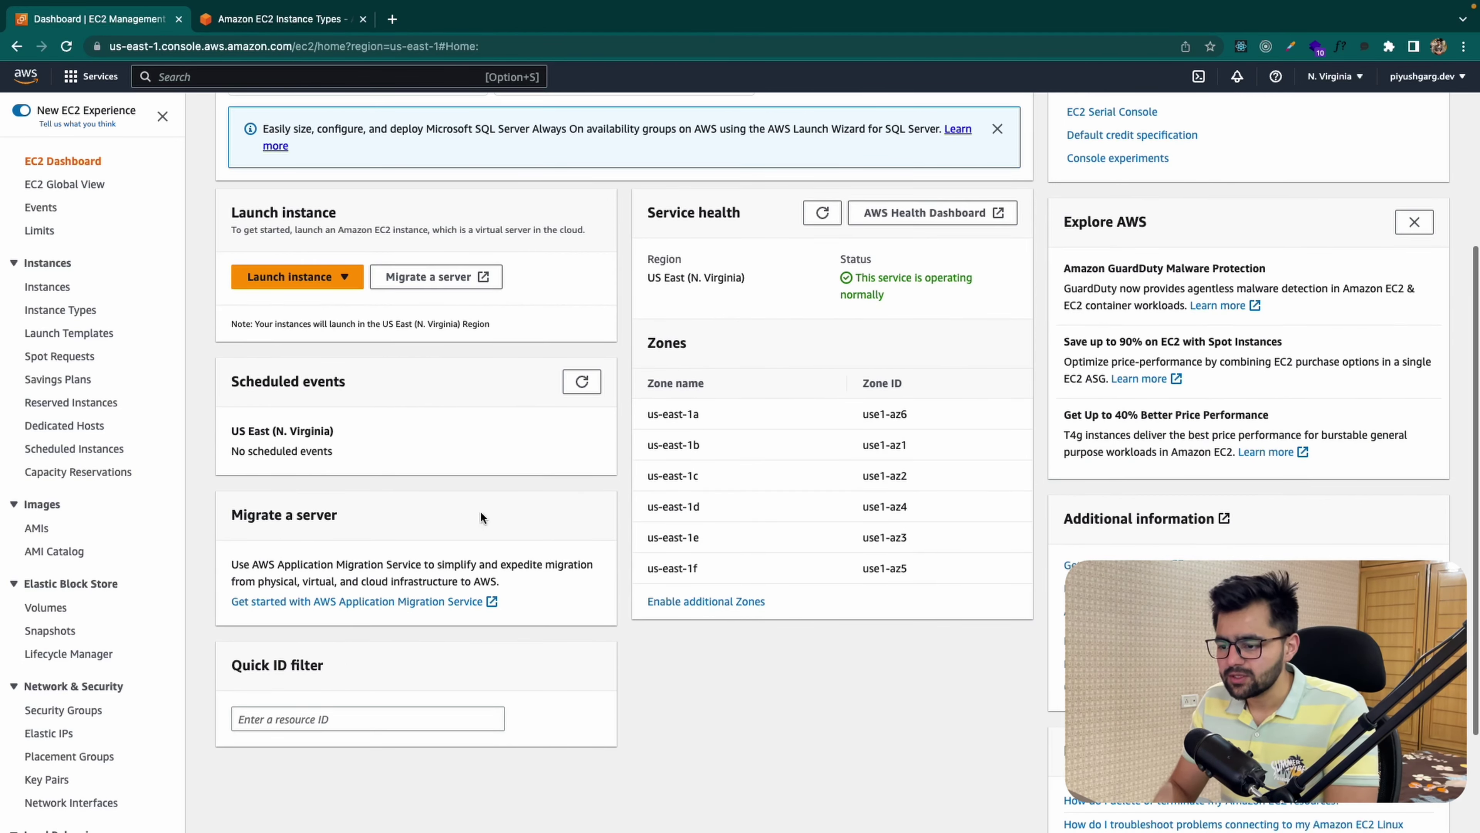
pyautogui.scroll(5, 480, 510)
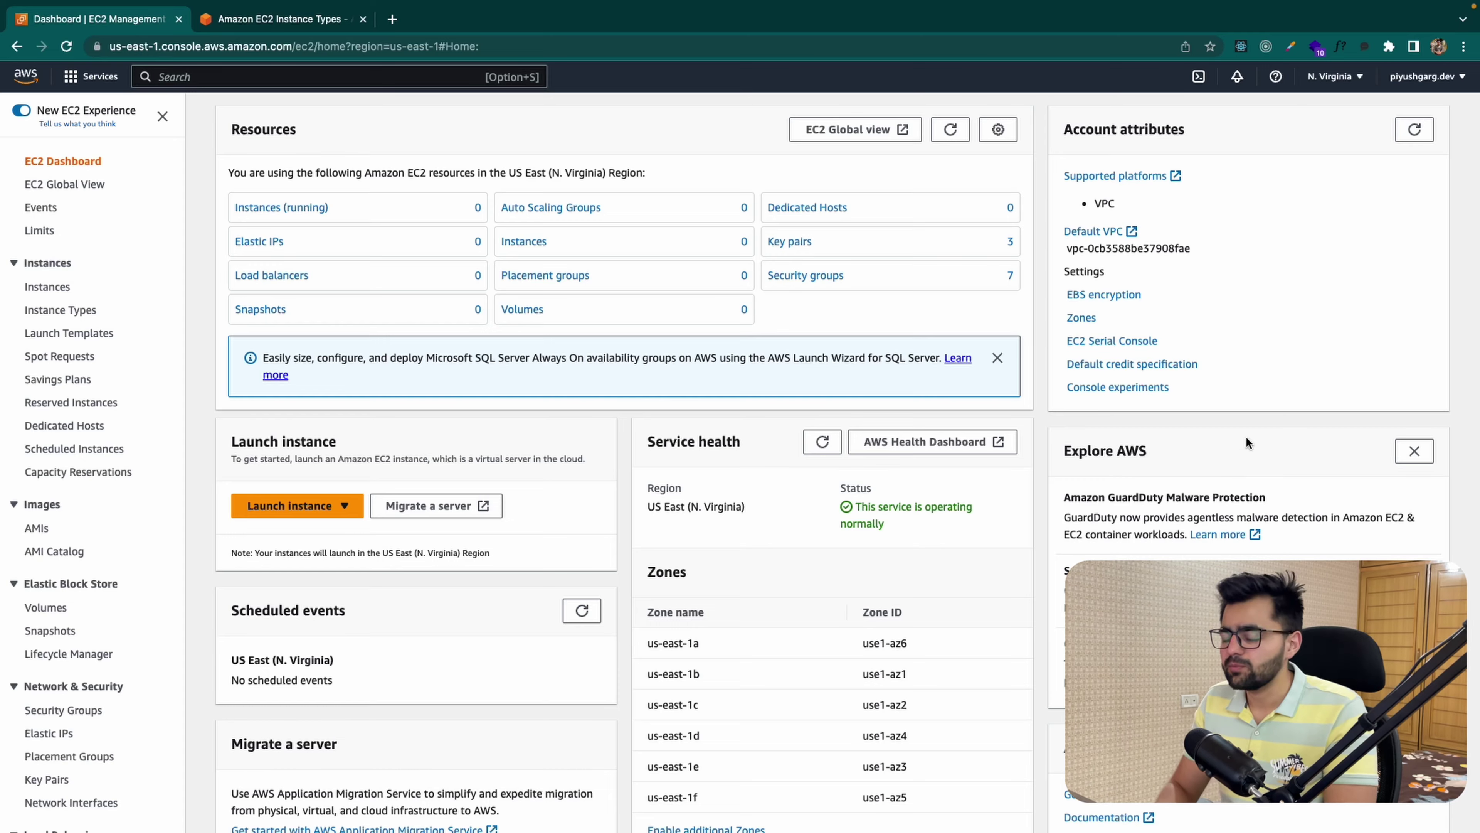
pyautogui.scroll(5, 1349, 78)
pyautogui.hscroll(3, 1349, 78)
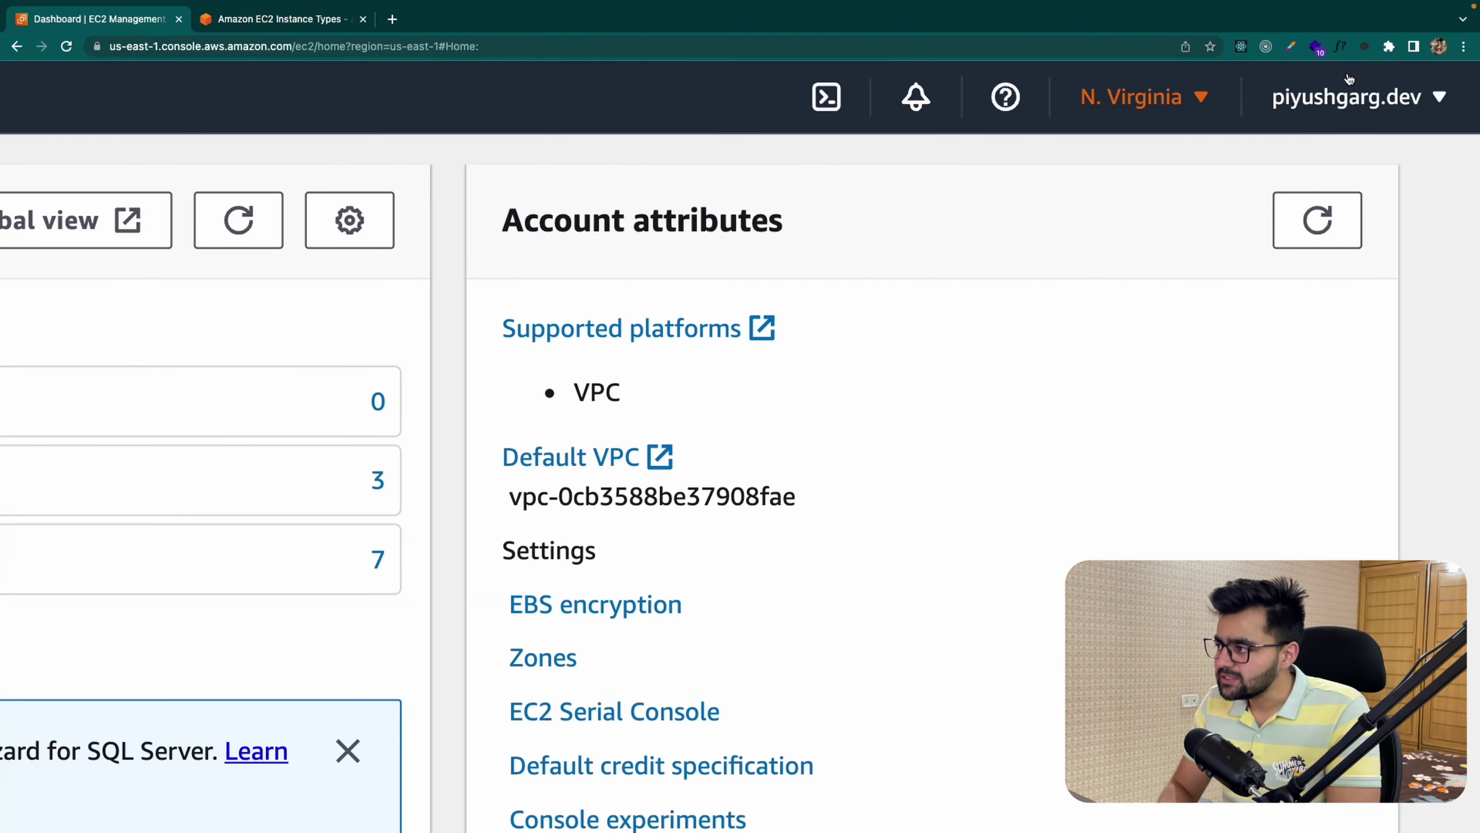
pyautogui.hscroll(-1, 1350, 79)
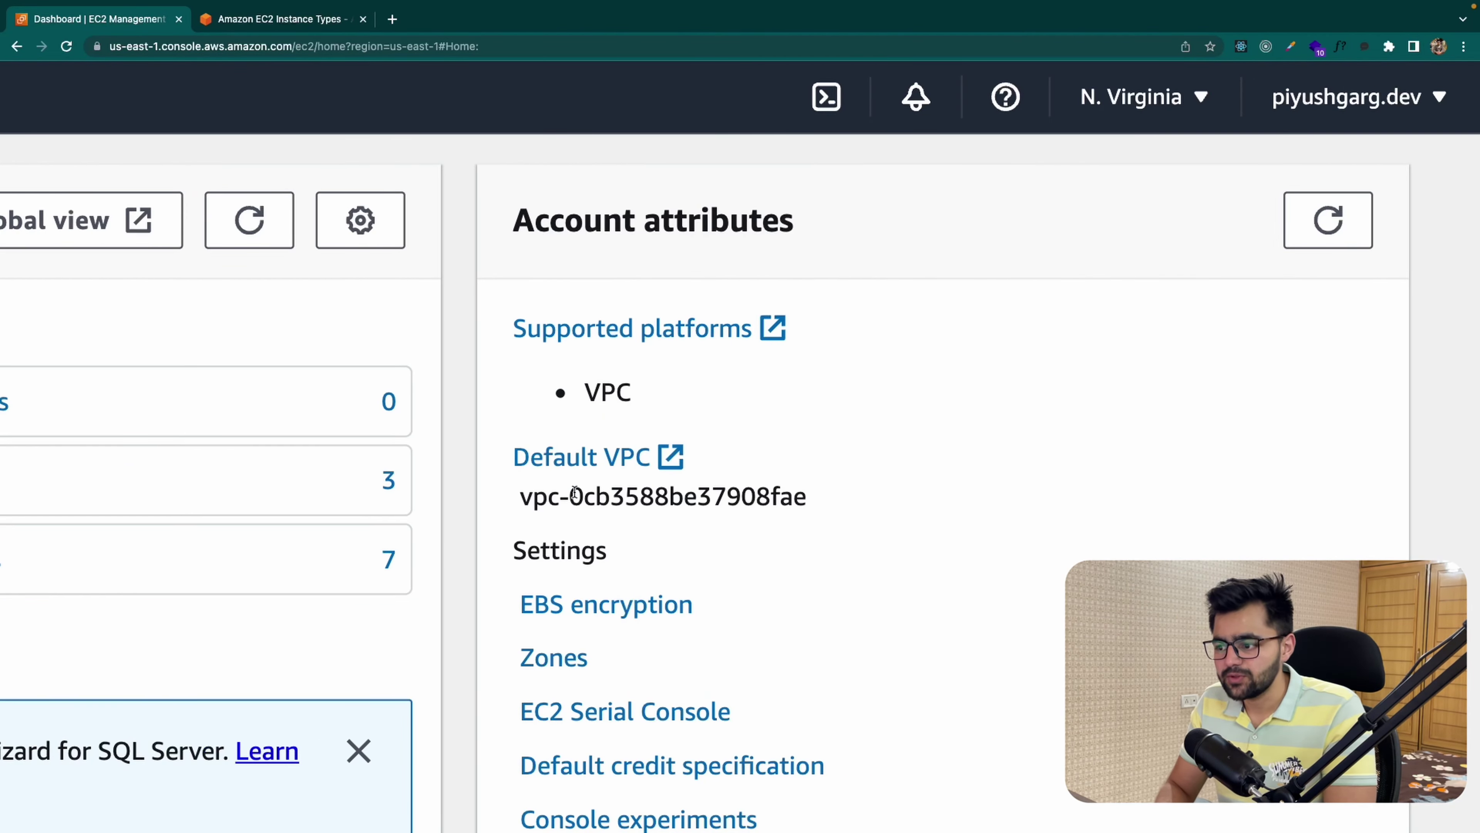
pyautogui.scroll(-5, 574, 492)
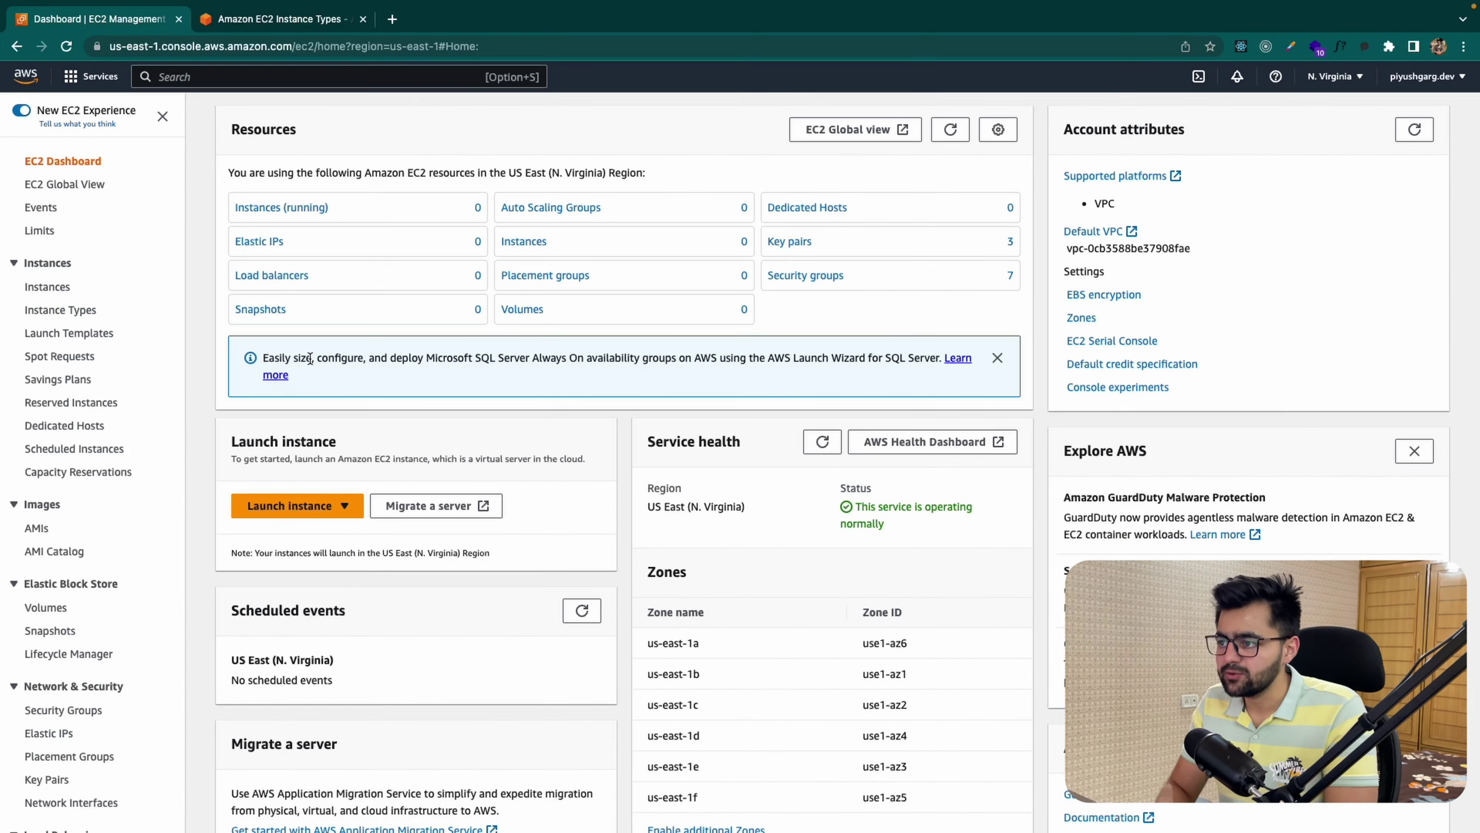
pyautogui.scroll(5, 309, 357)
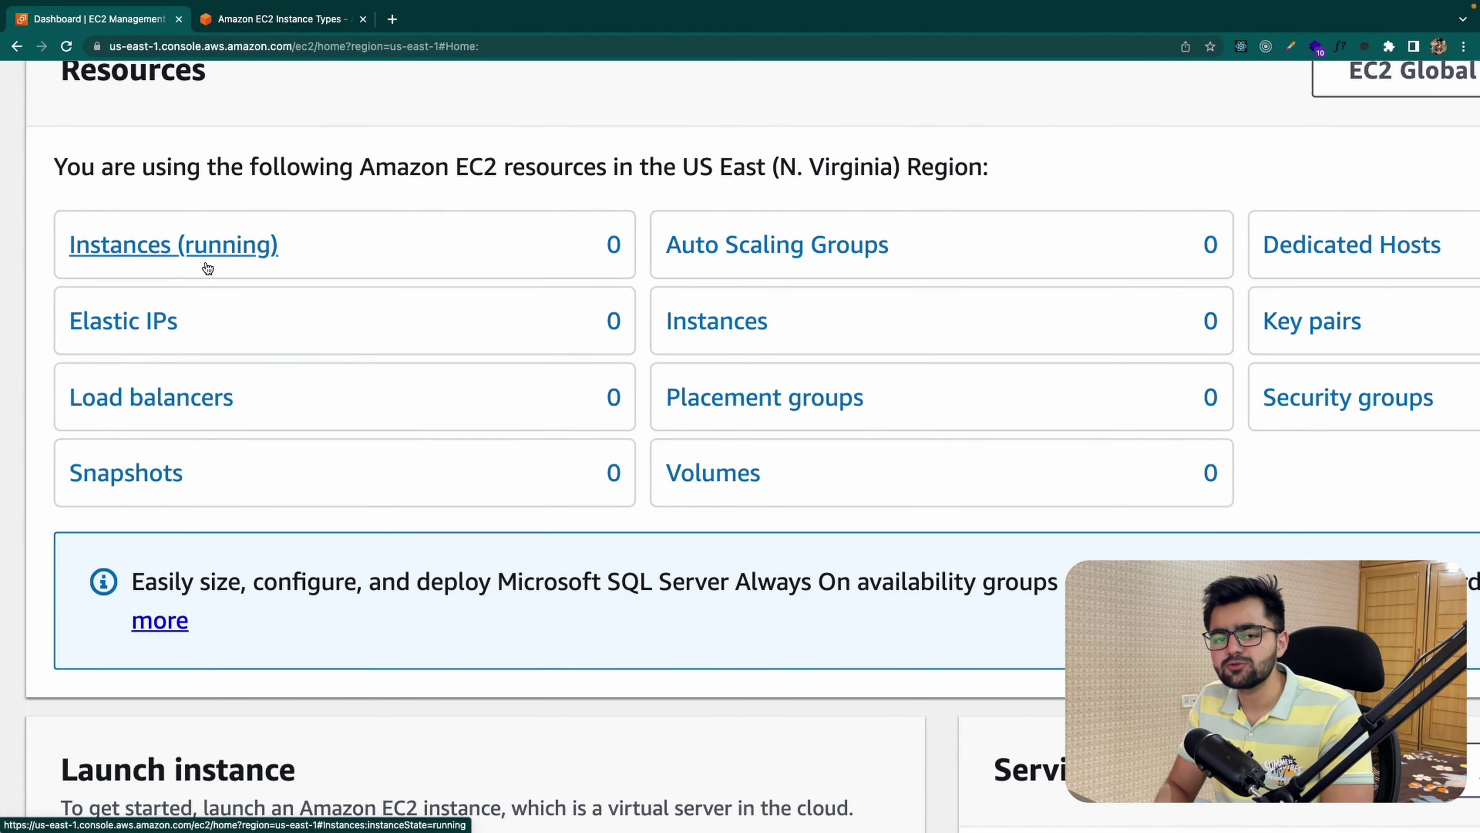
pyautogui.scroll(-5, 1074, 350)
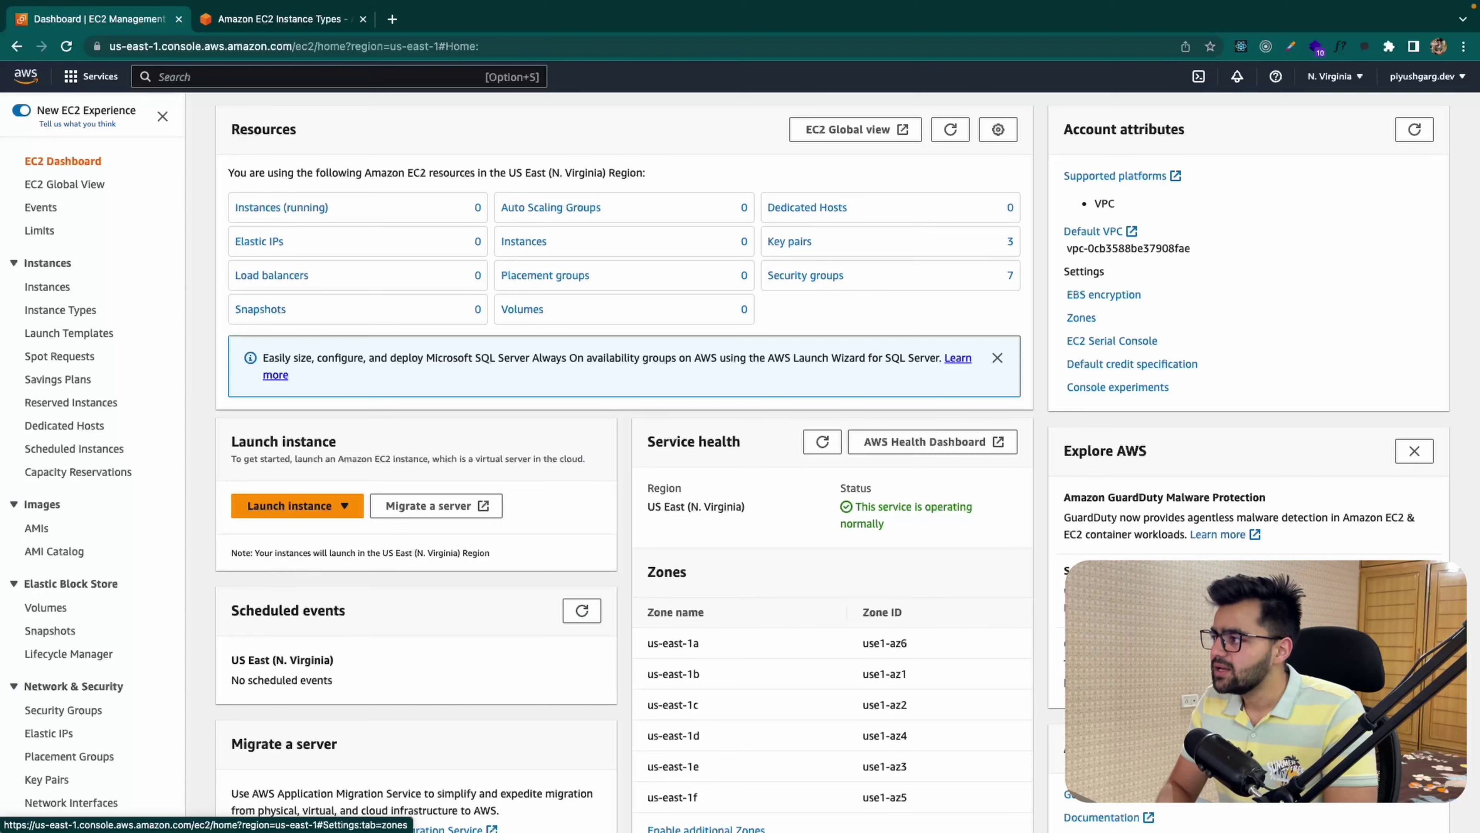
# Step: Switch the console region to Asia Pacific (Mumbai) and review the EC2 resources listed for it
pyautogui.click(1333, 76)
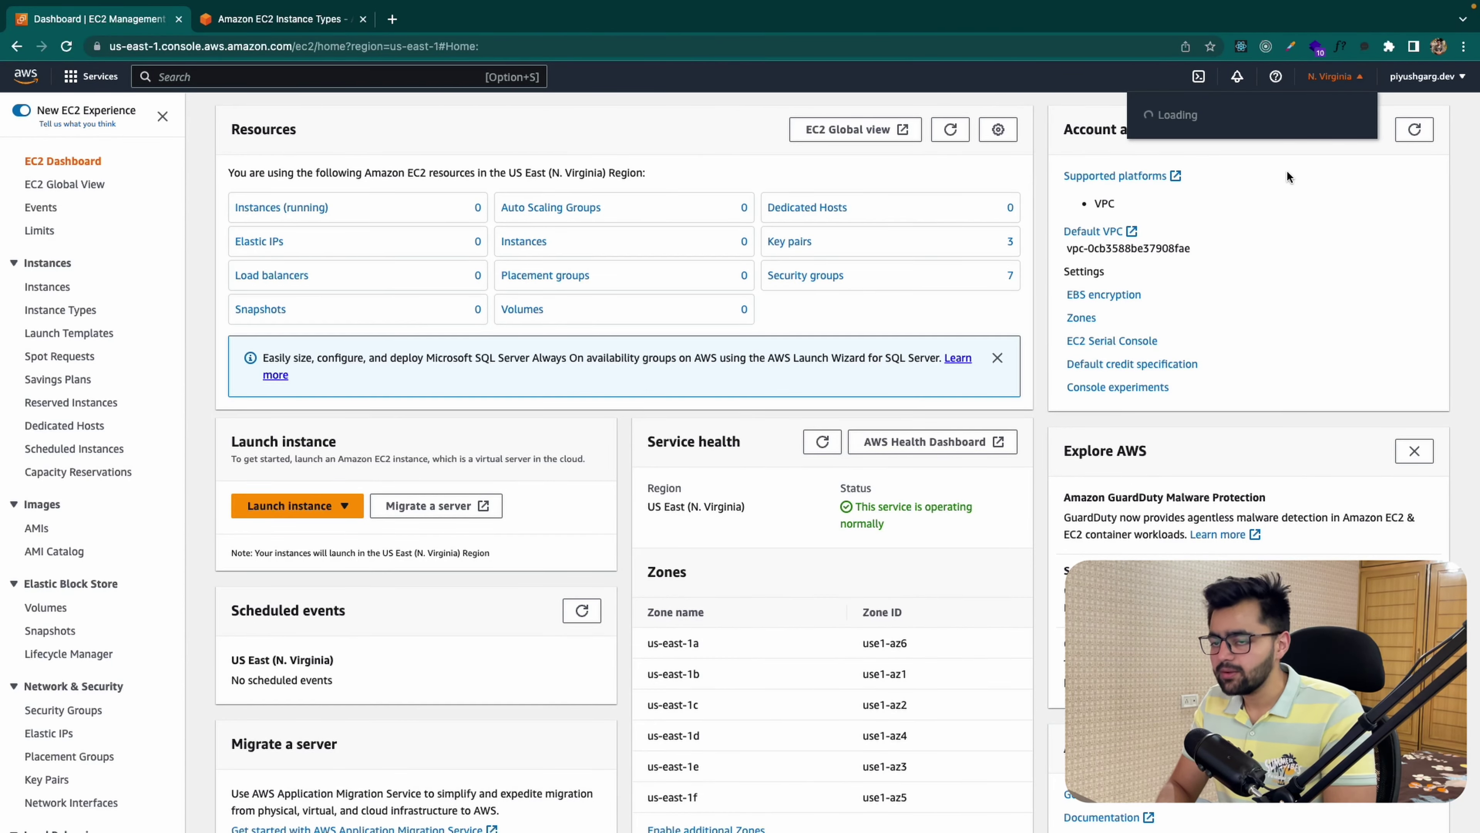
pyautogui.click(1218, 248)
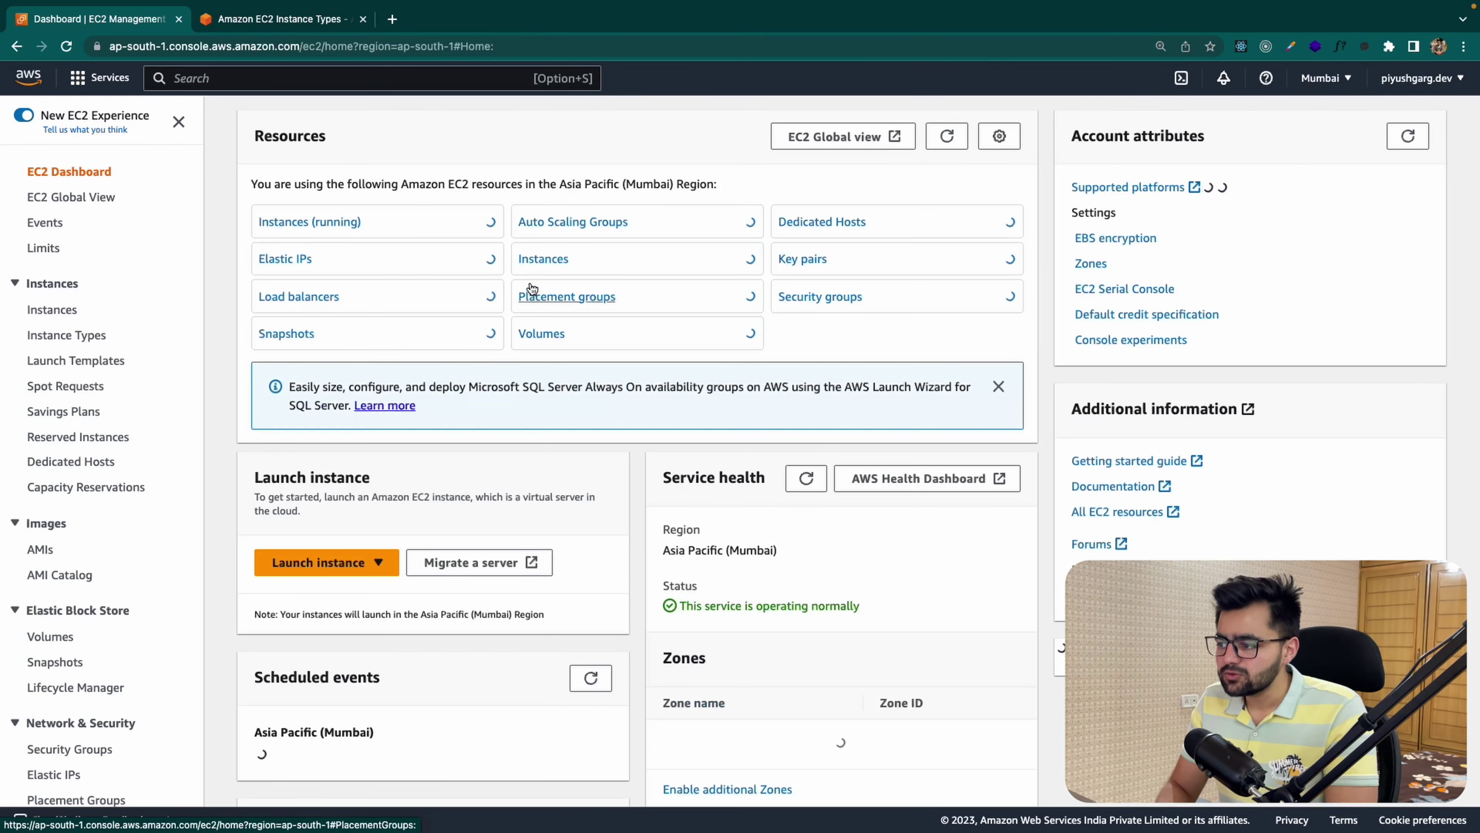
pyautogui.keyDown('ctrl'); pyautogui.scroll(5, 528, 268); pyautogui.keyUp('ctrl')
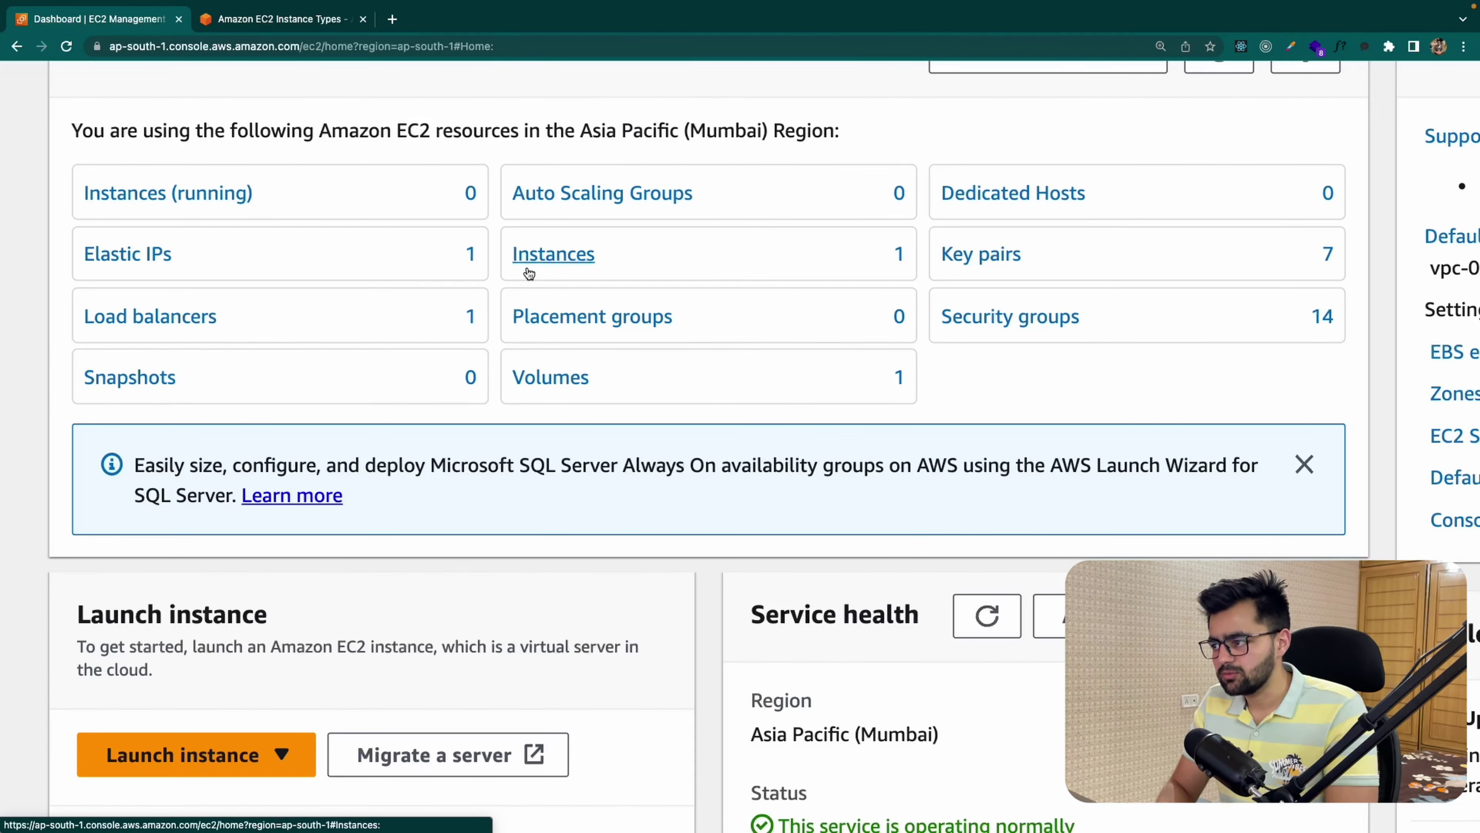
pyautogui.scroll(1, 529, 273)
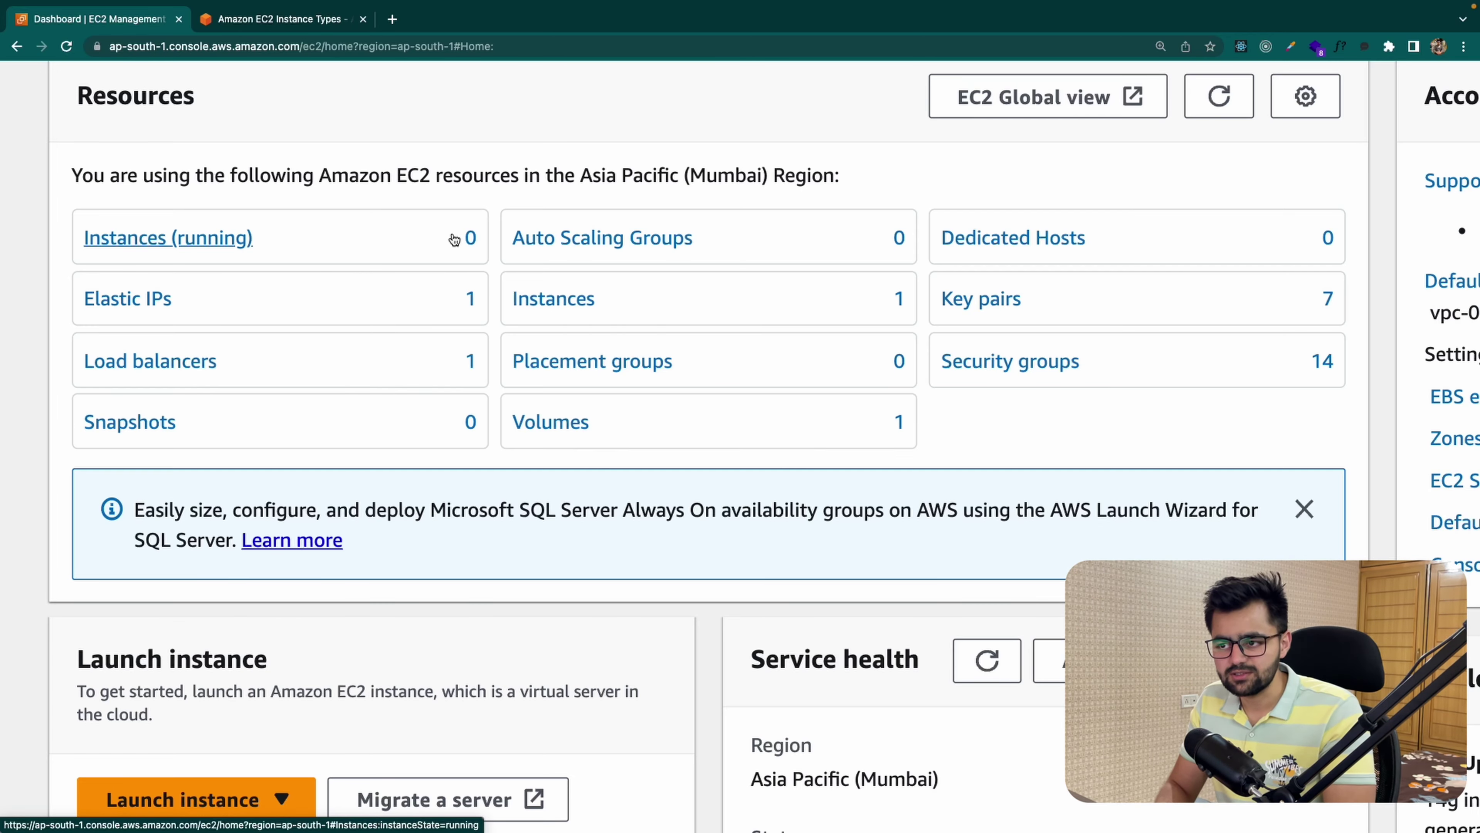
pyautogui.keyDown('ctrl'); pyautogui.scroll(-5, 243, 424); pyautogui.keyUp('ctrl')
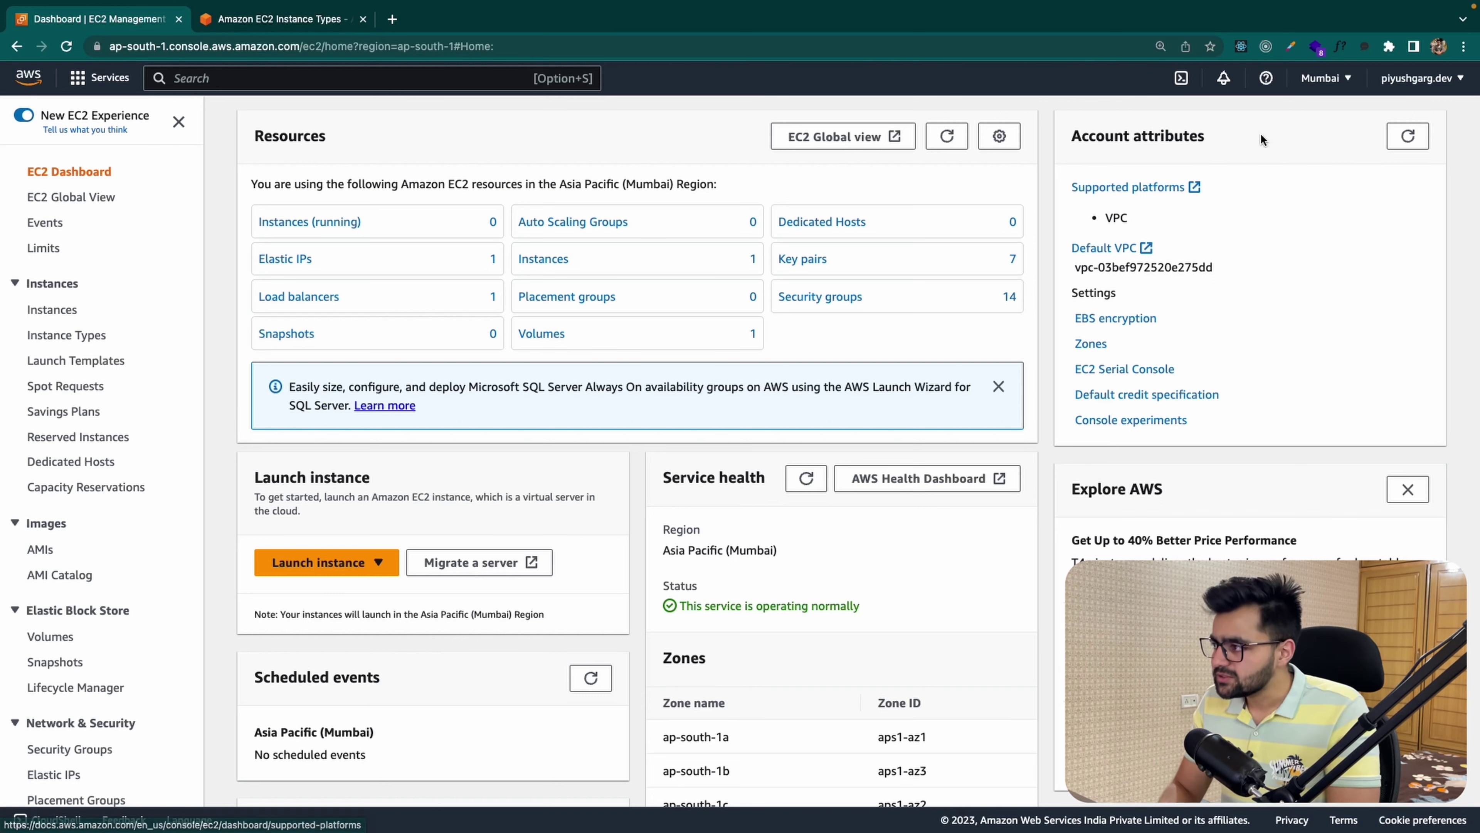
pyautogui.click(1324, 80)
pyautogui.click(1326, 86)
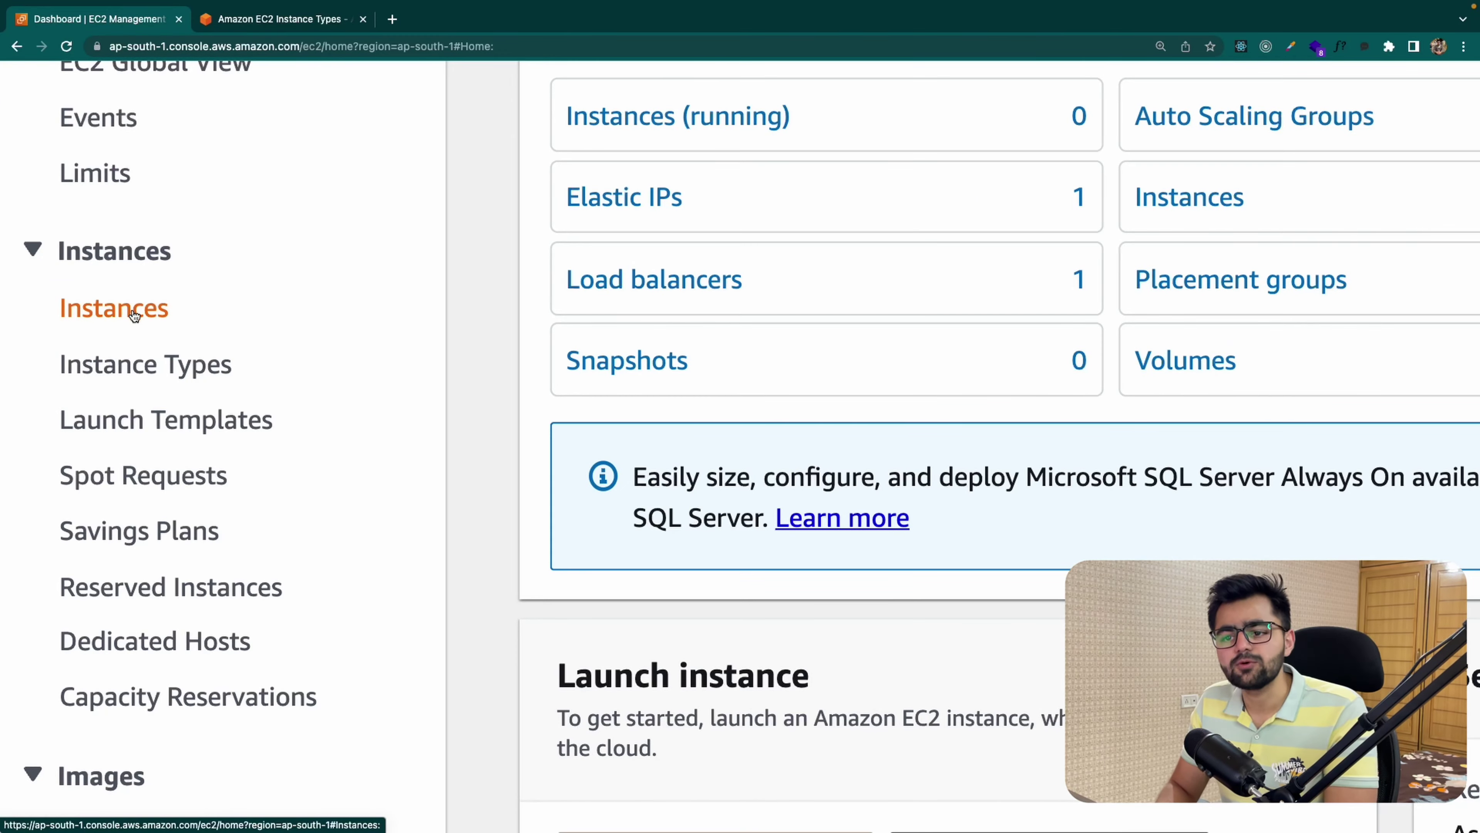
# Step: Open the list of EC2 instances and inspect the twitter-backend instance's details, leaving it unselected
pyautogui.click(135, 315)
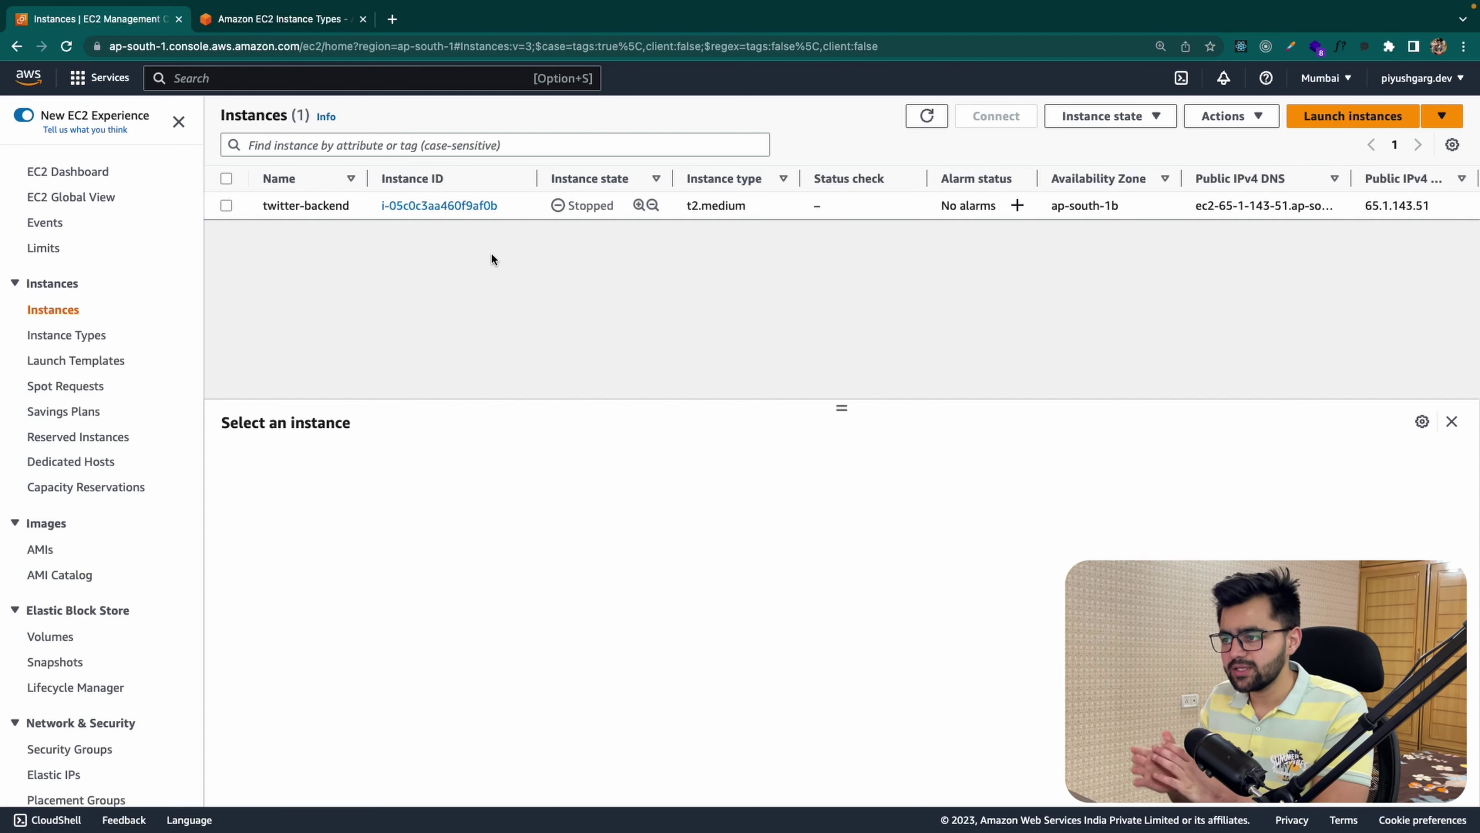
pyautogui.moveTo(312, 200)
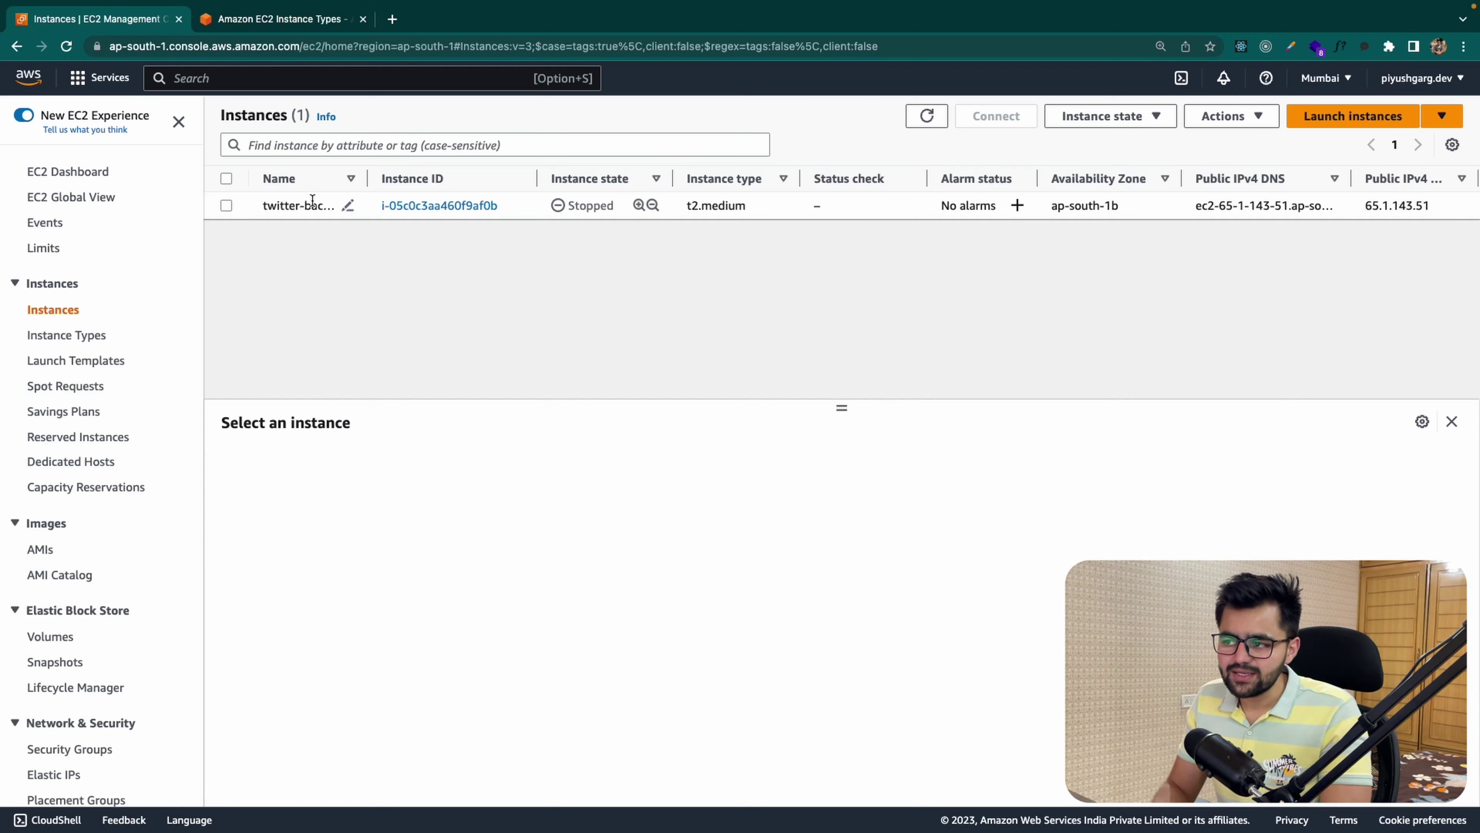
pyautogui.click(579, 212)
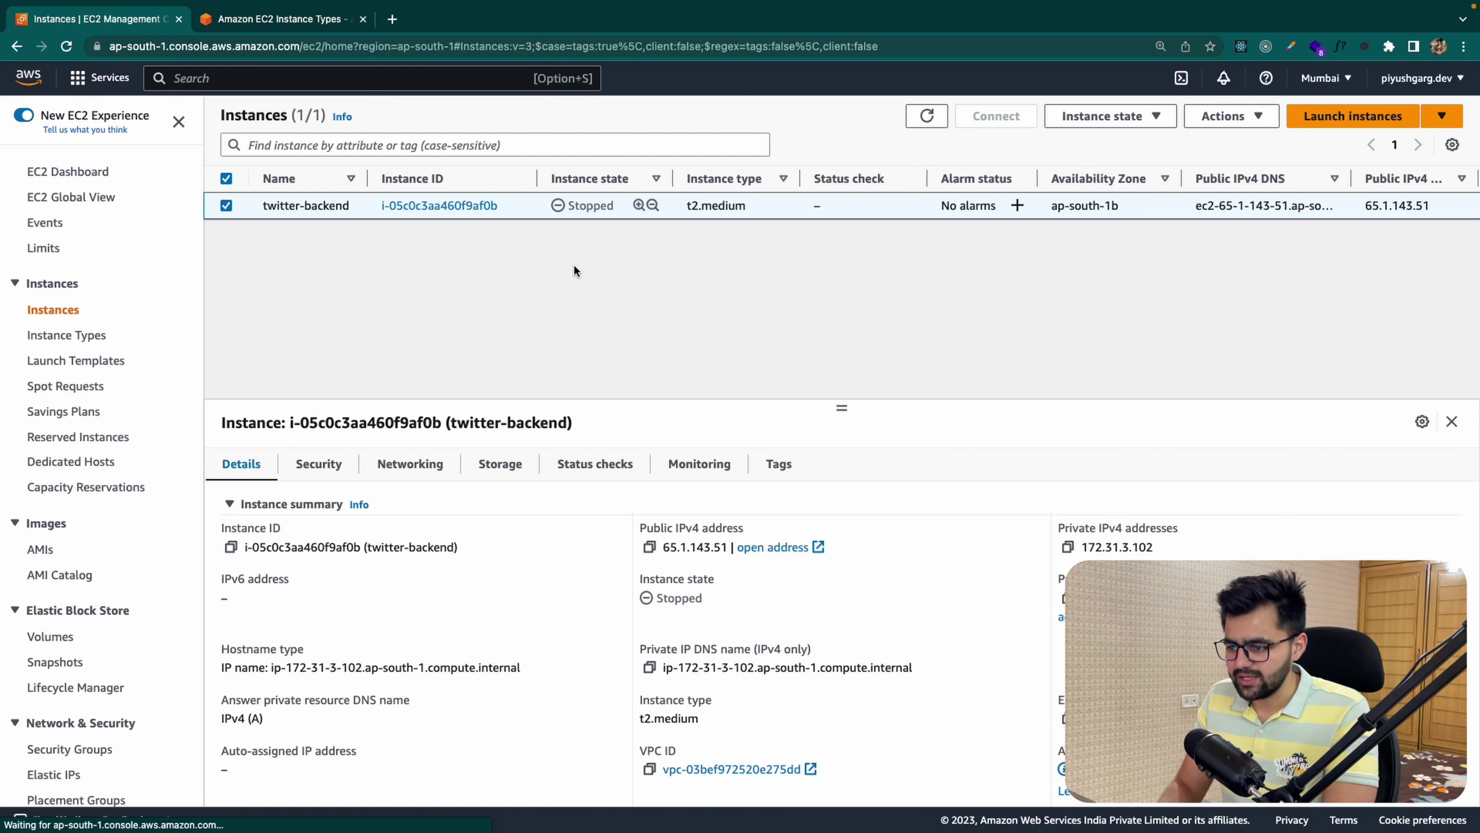
pyautogui.click(226, 205)
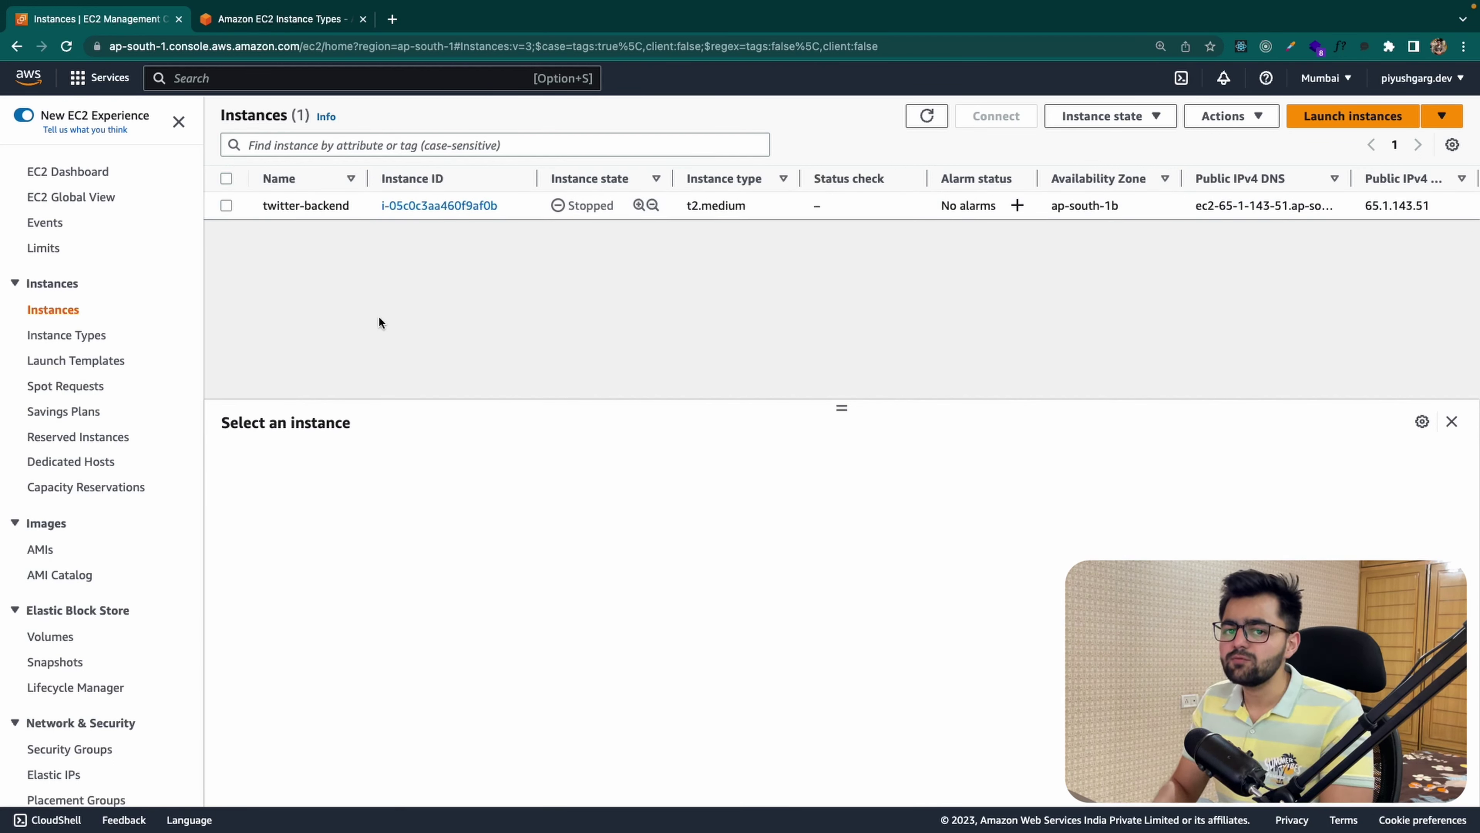
# Step: Start launching a new EC2 instance and read the introduction about virtual machines running on the AWS Cloud
pyautogui.click(1392, 114)
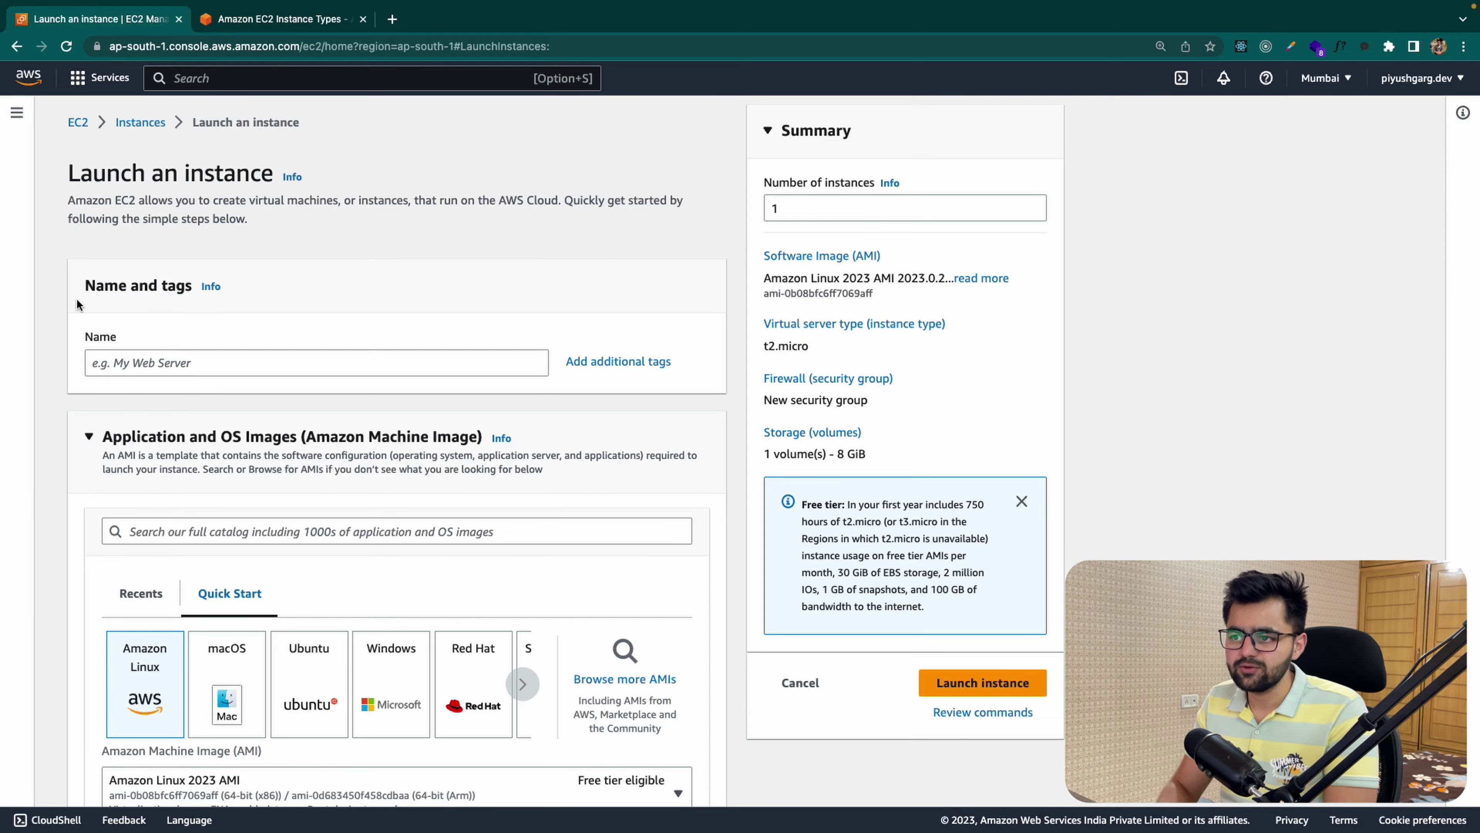
pyautogui.scroll(5, 77, 297)
pyautogui.moveTo(141, 208); pyautogui.dragTo(515, 215)
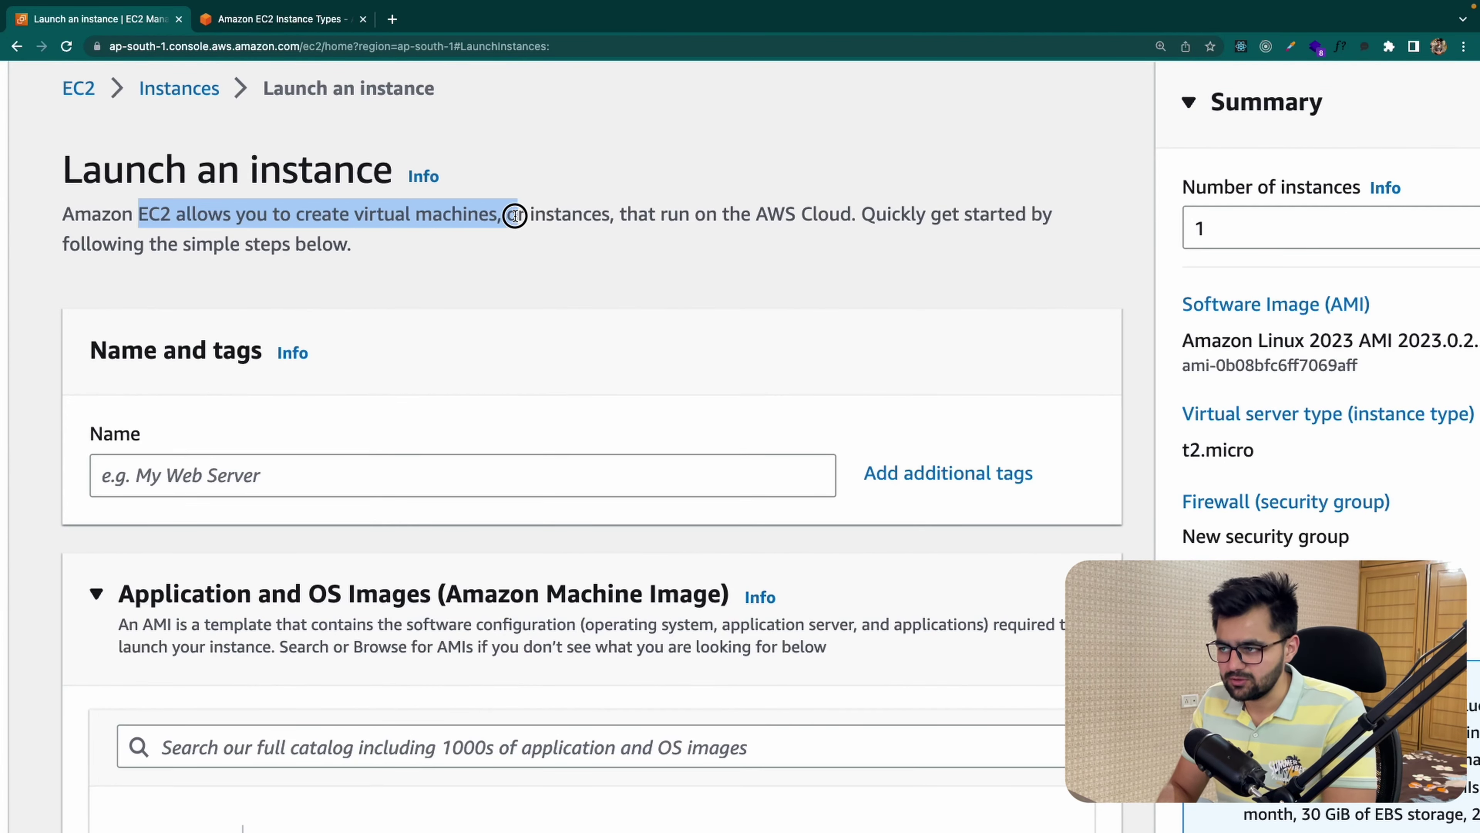
pyautogui.doubleClick(535, 217)
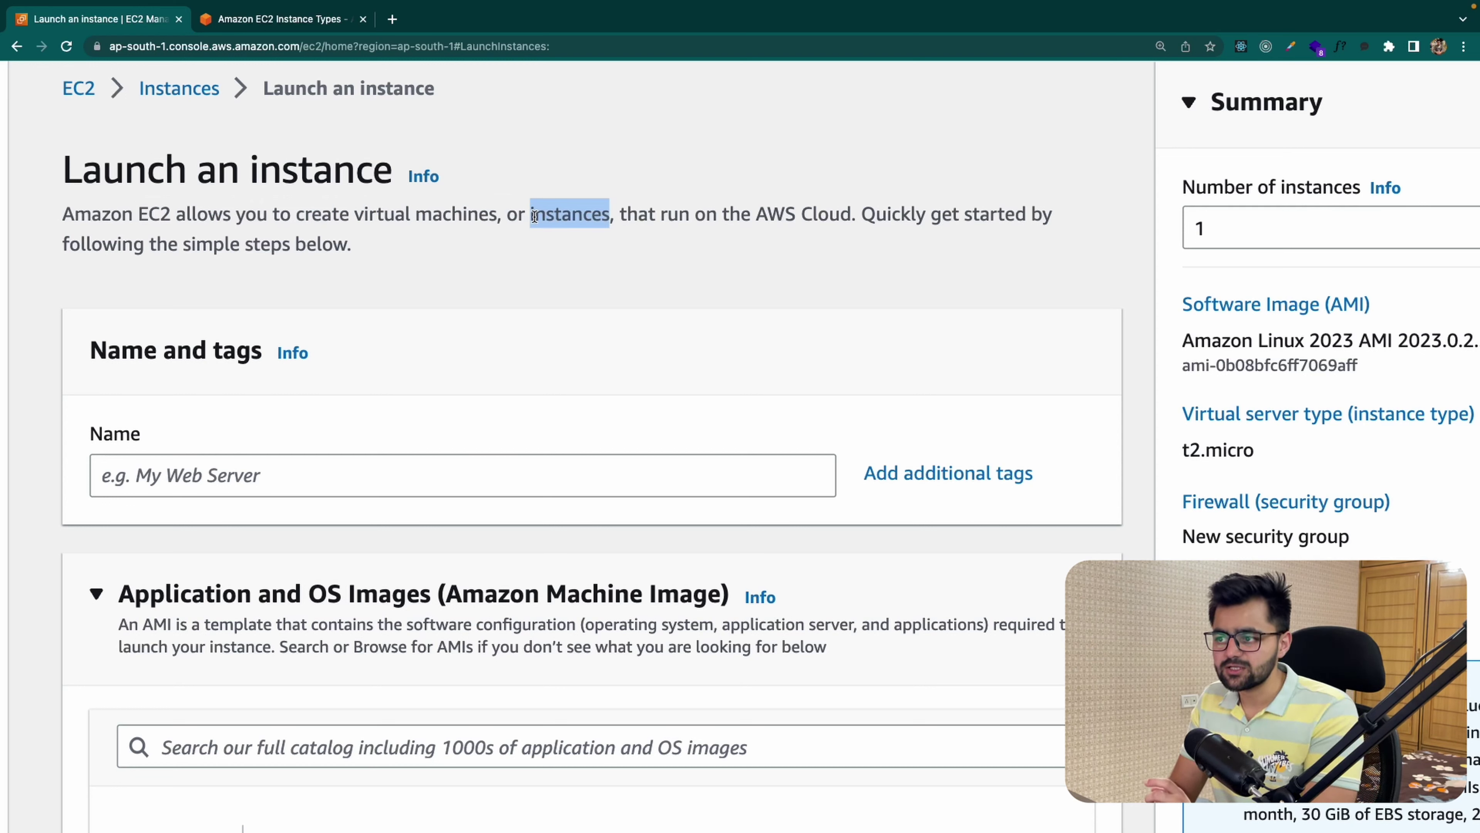
pyautogui.moveTo(628, 212); pyautogui.dragTo(861, 207)
pyautogui.scroll(-5, 661, 260)
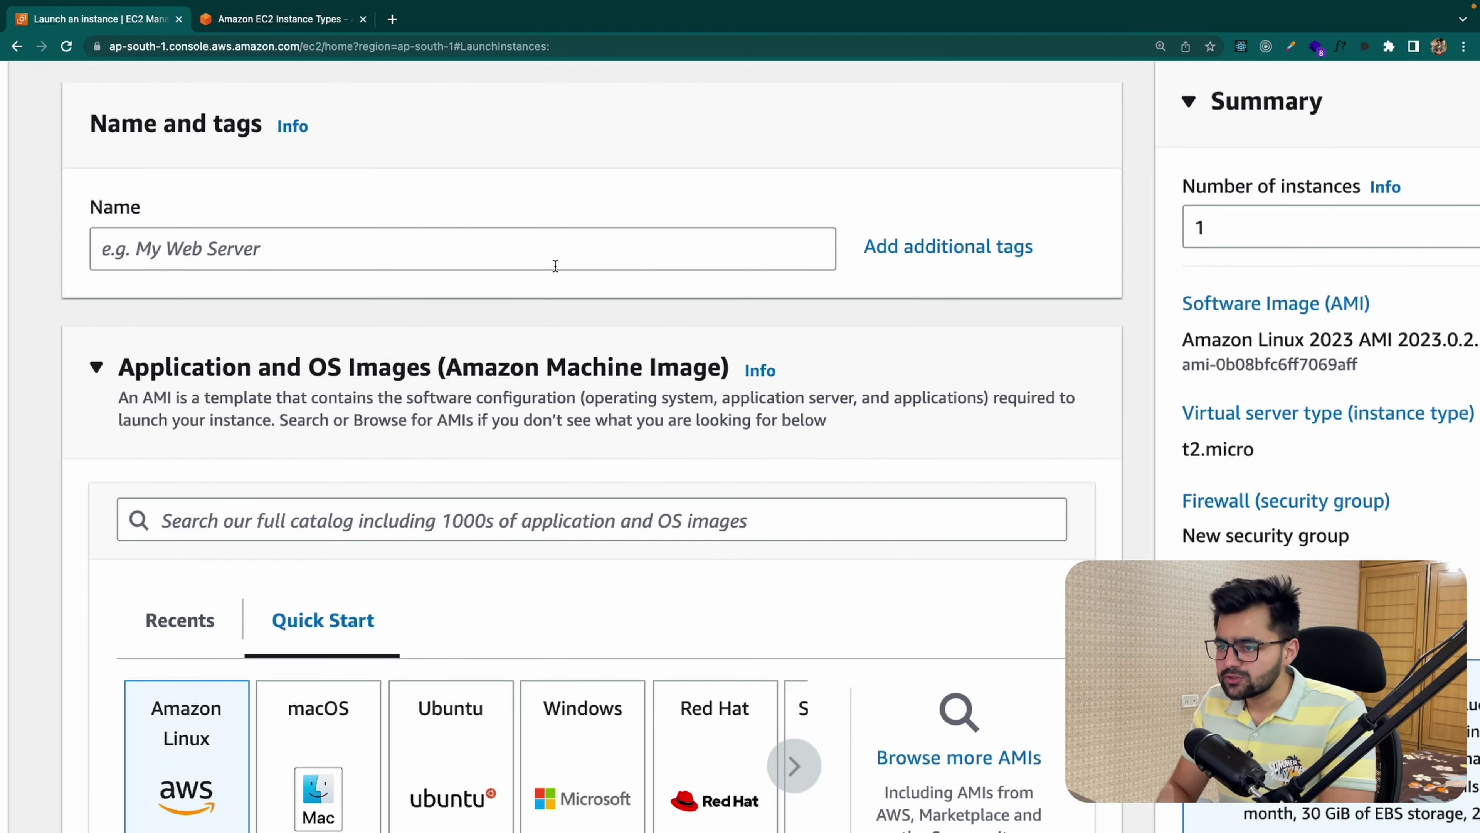
# Step: Name the new instance MyBackend
pyautogui.click(553, 264)
pyautogui.scroll(2, 554, 264)
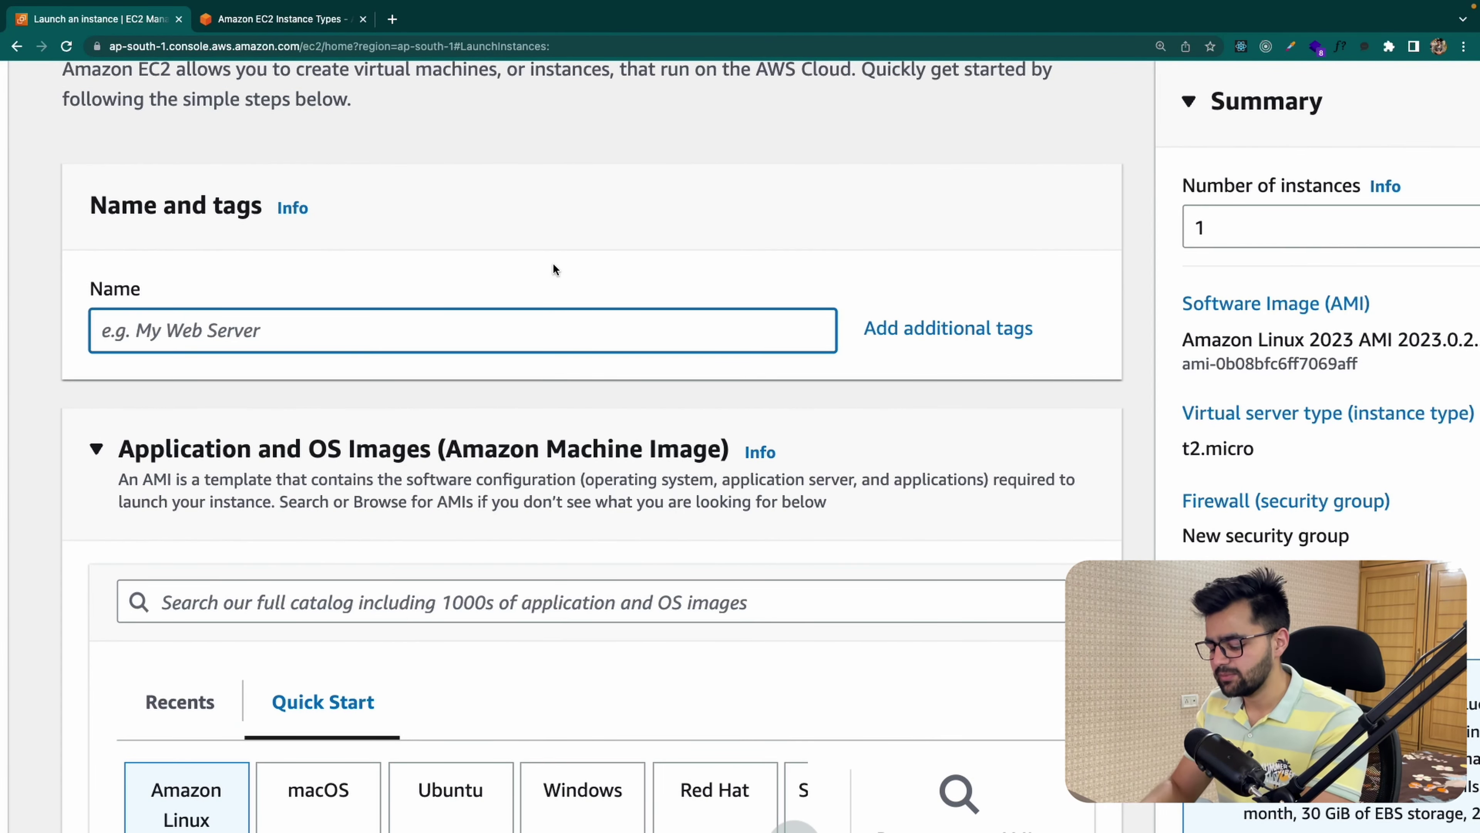
pyautogui.write('MyBackend')
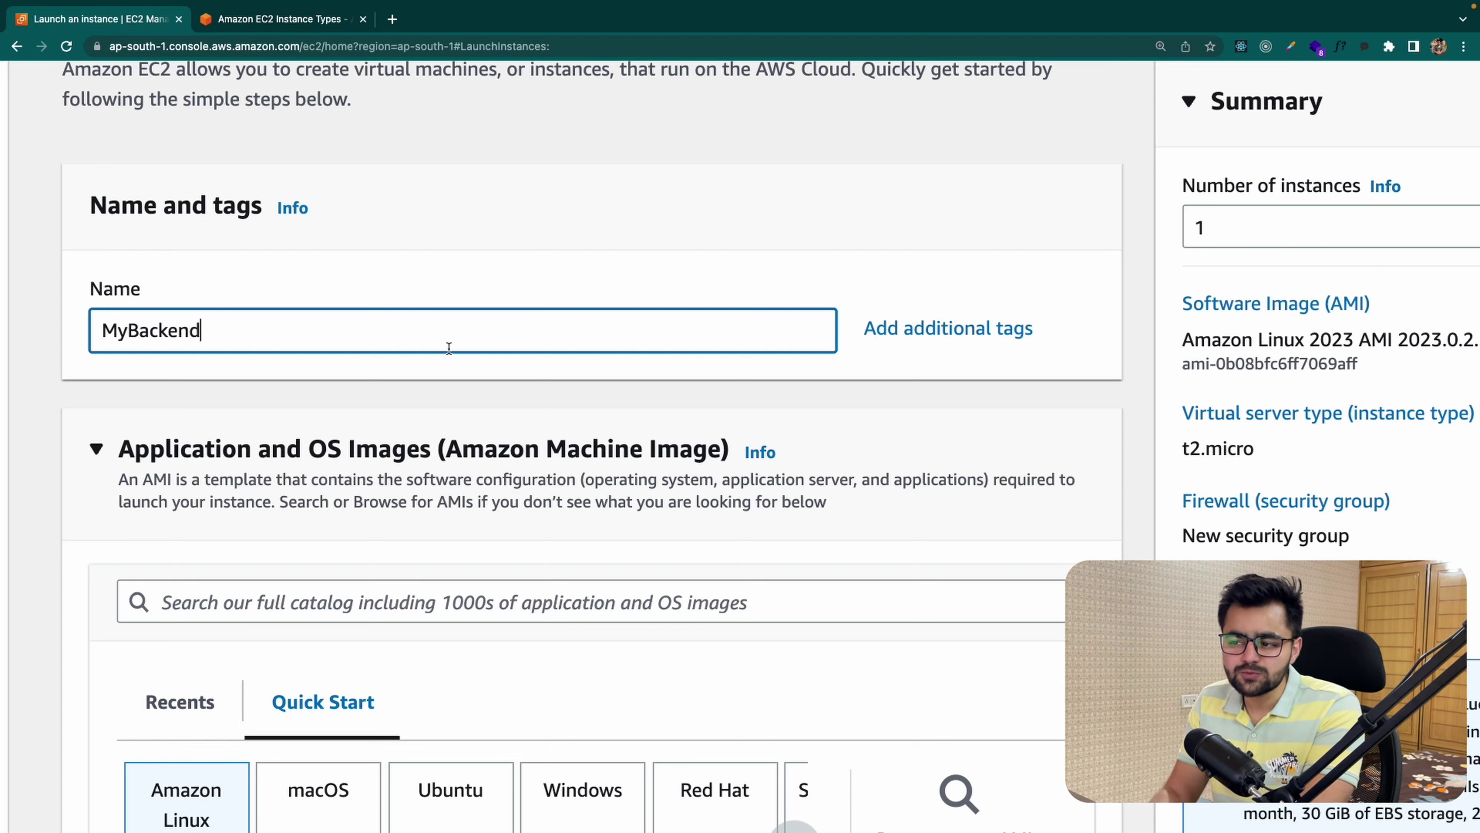
pyautogui.click(279, 365)
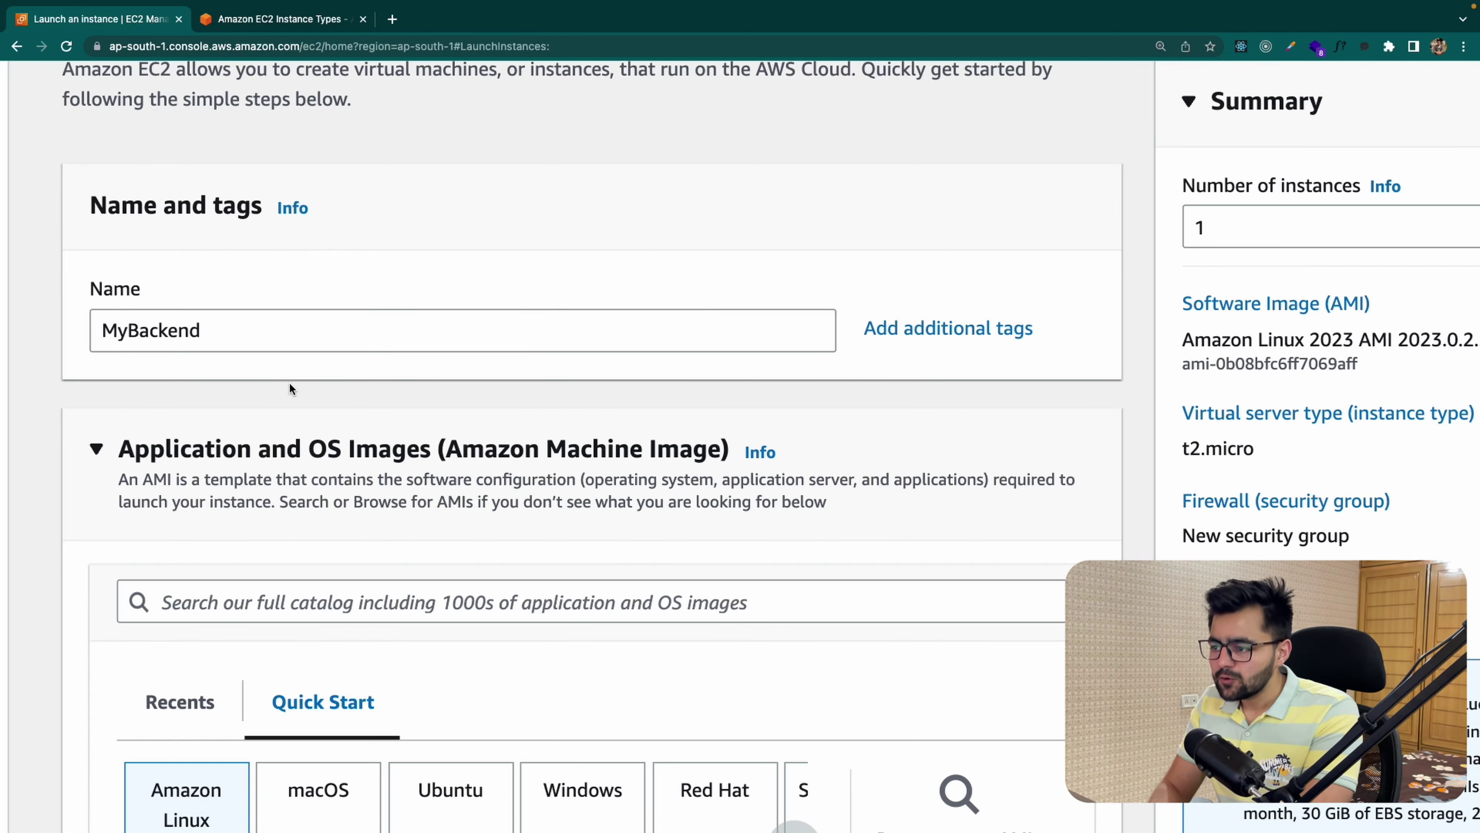
# Step: Browse the quick-start operating system images offered for the instance, through to SUSE Linux and Debian and back
pyautogui.scroll(-3, 290, 382)
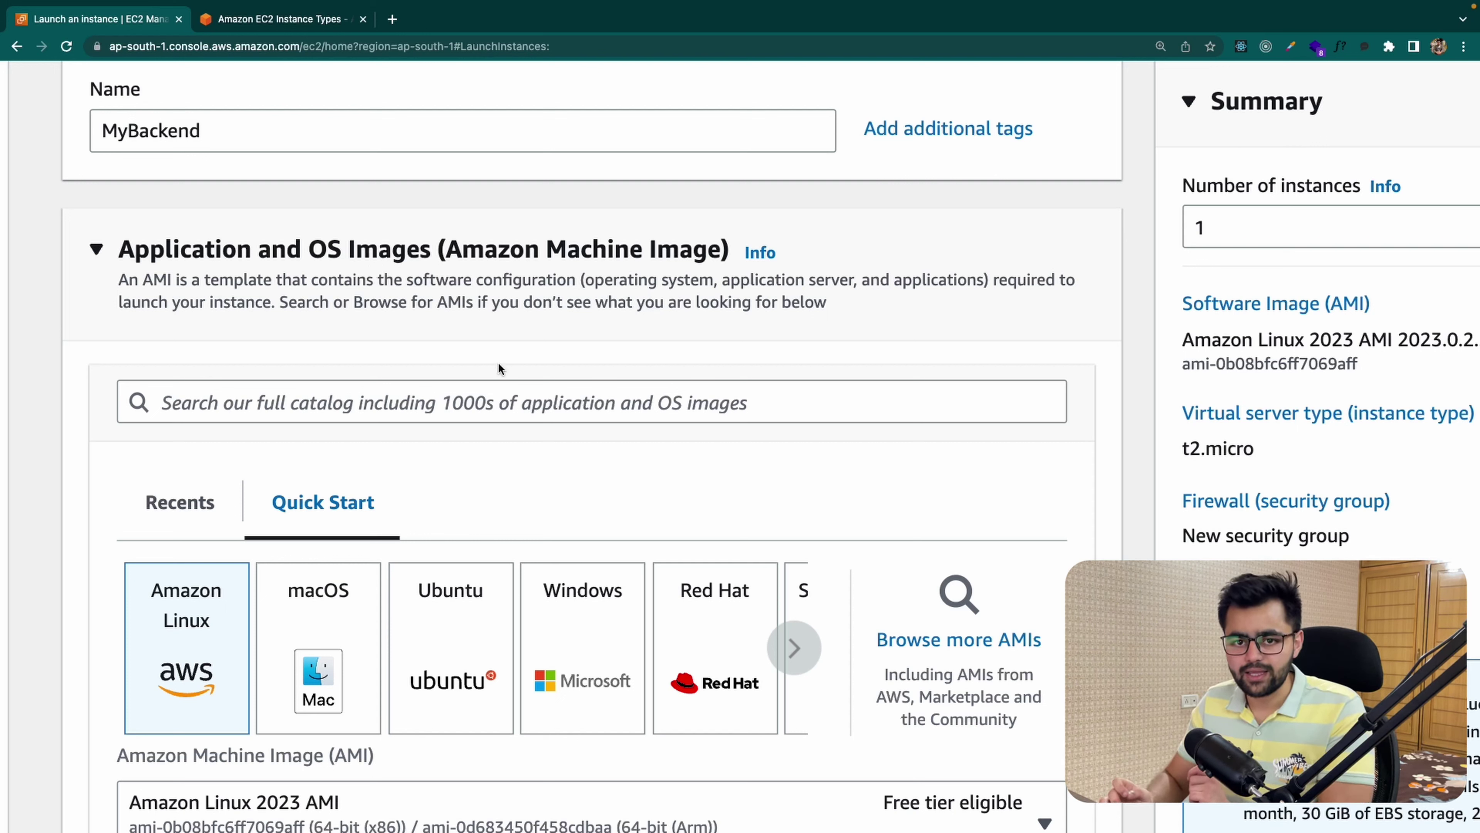
pyautogui.scroll(-4, 499, 364)
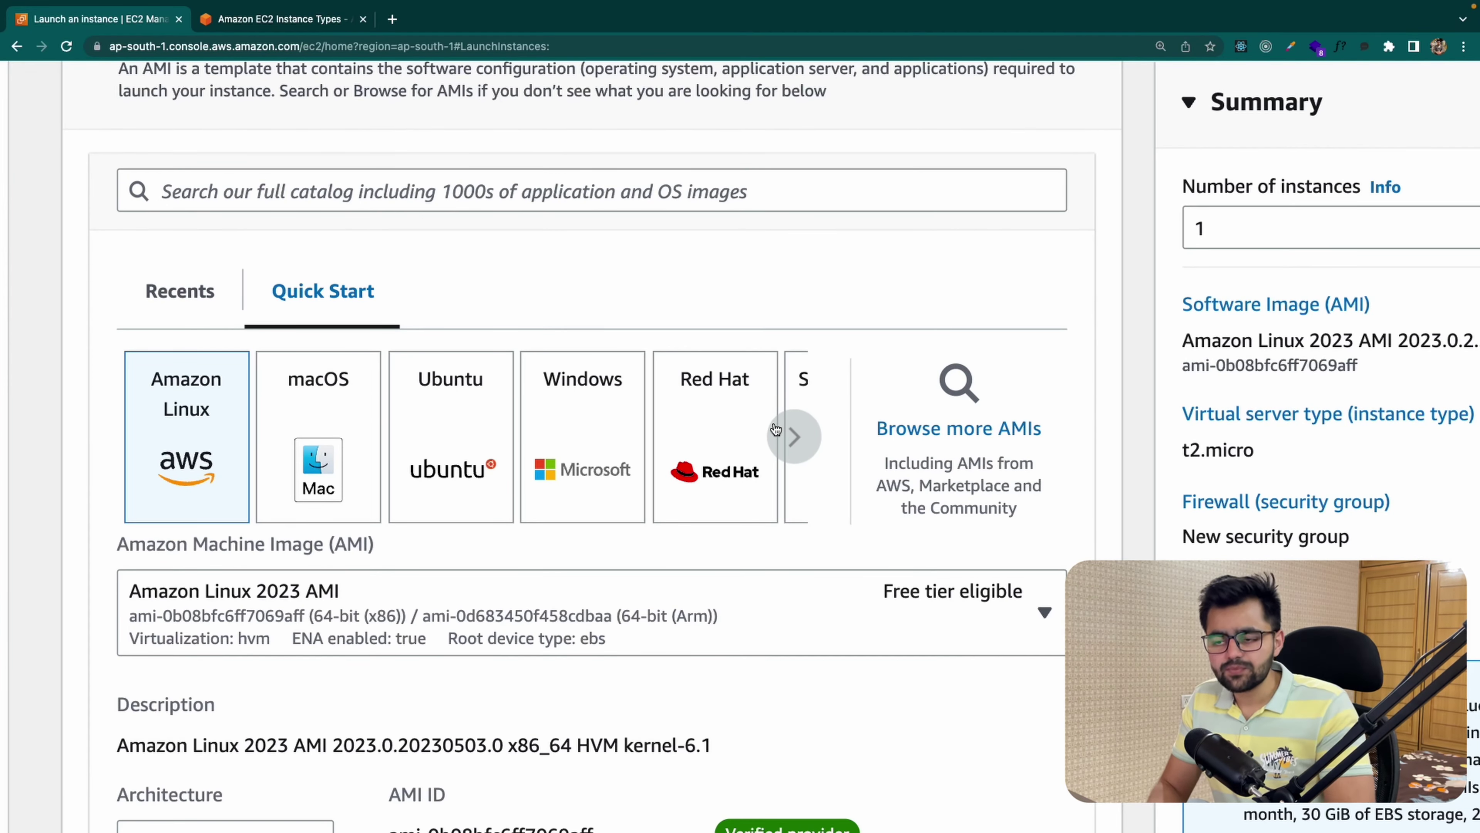
pyautogui.click(801, 437)
pyautogui.click(809, 438)
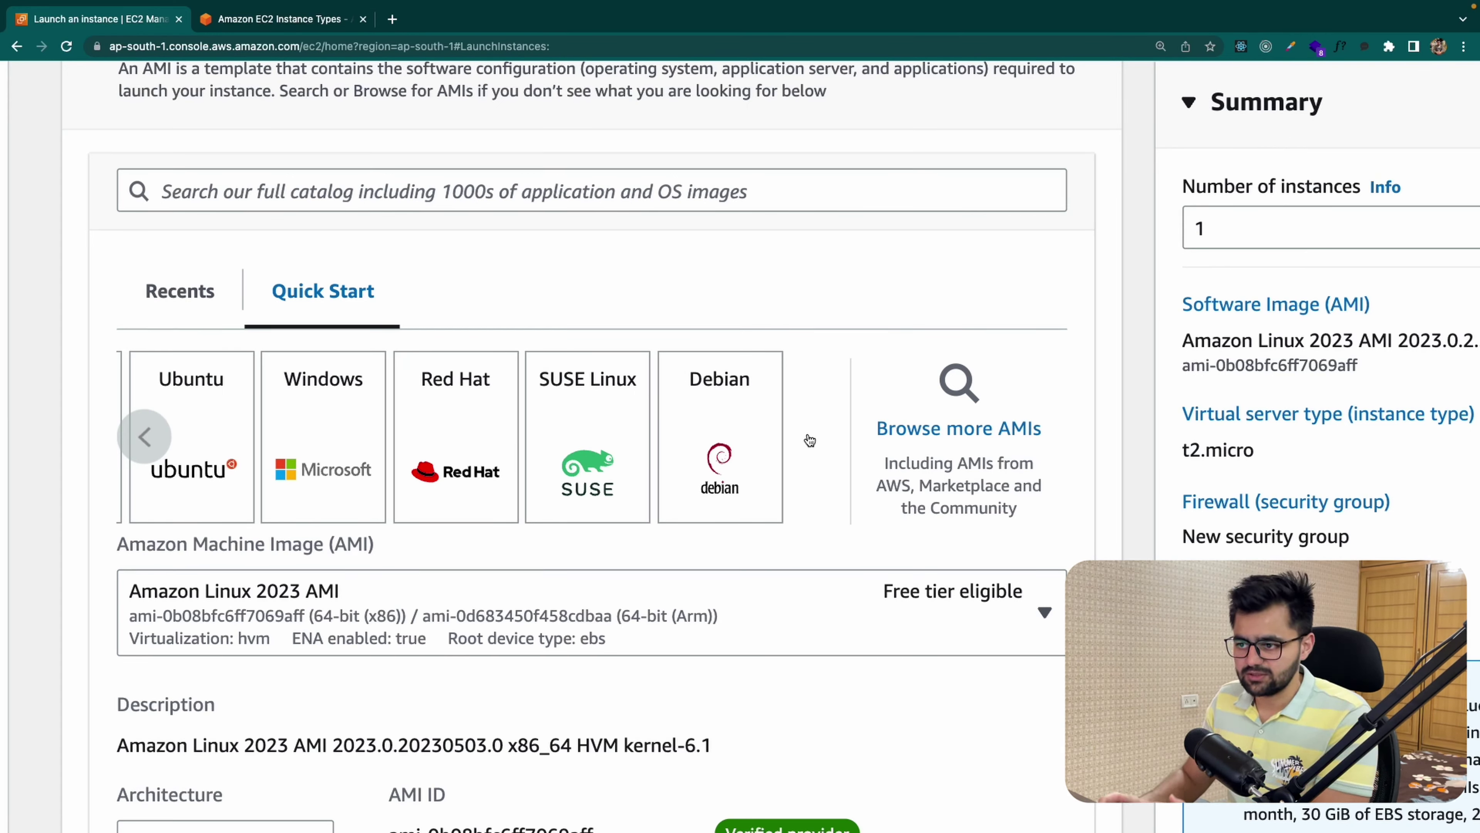
pyautogui.click(135, 447)
pyautogui.click(133, 447)
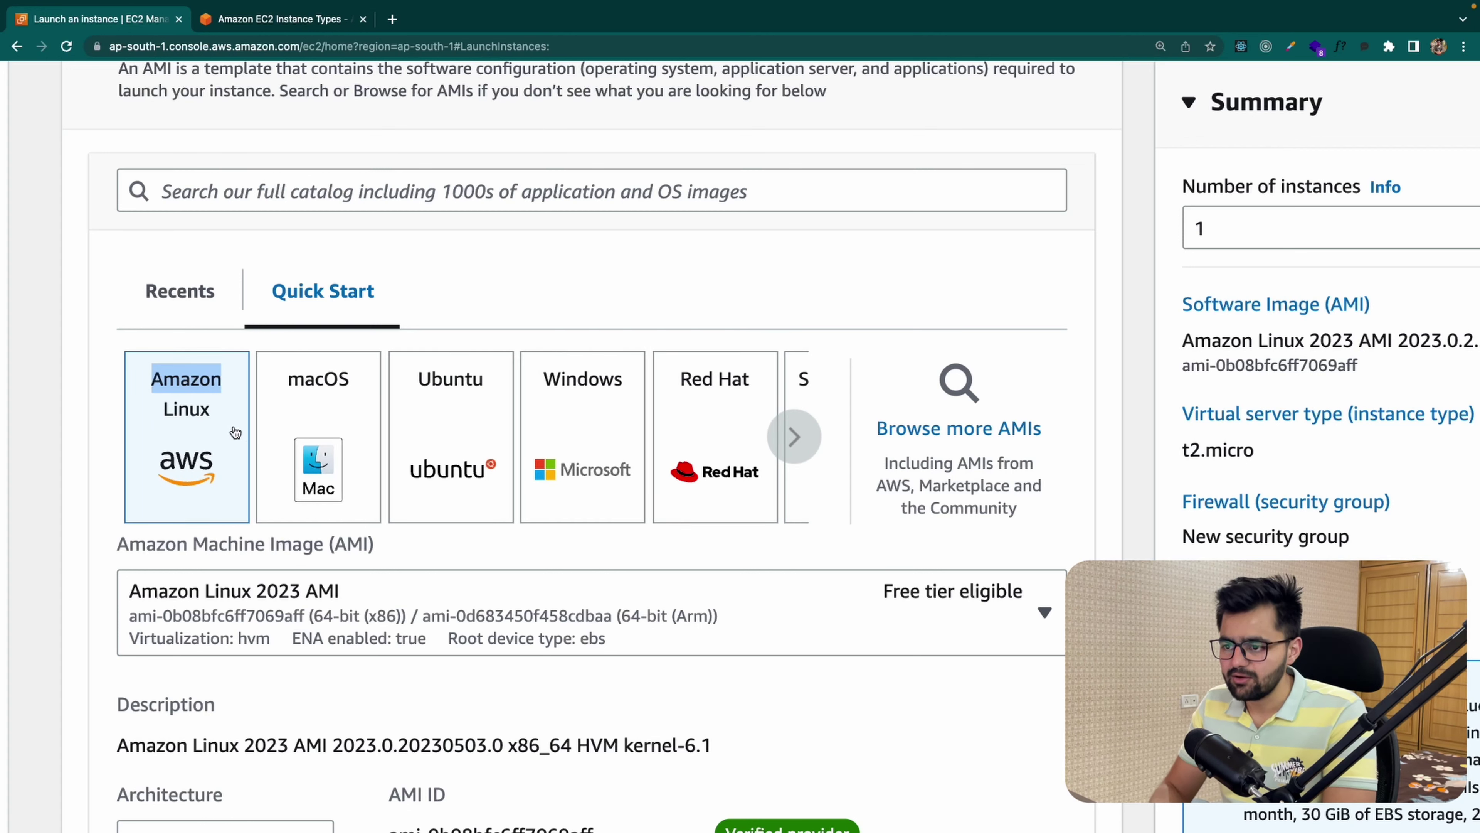
# Step: Try the macOS and Windows images and choose Ubuntu as the instance's operating system
pyautogui.click(301, 440)
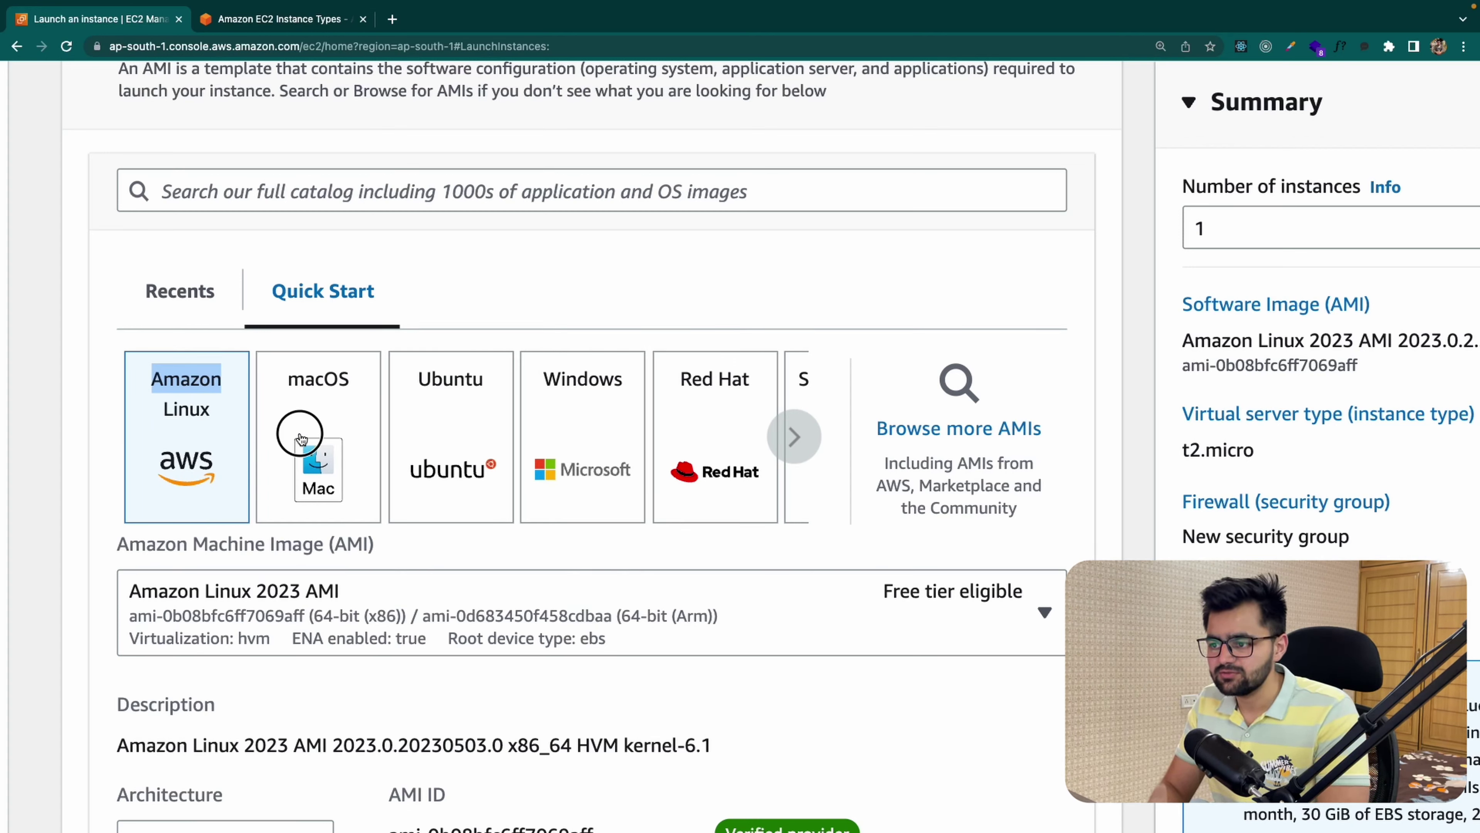
pyautogui.click(441, 445)
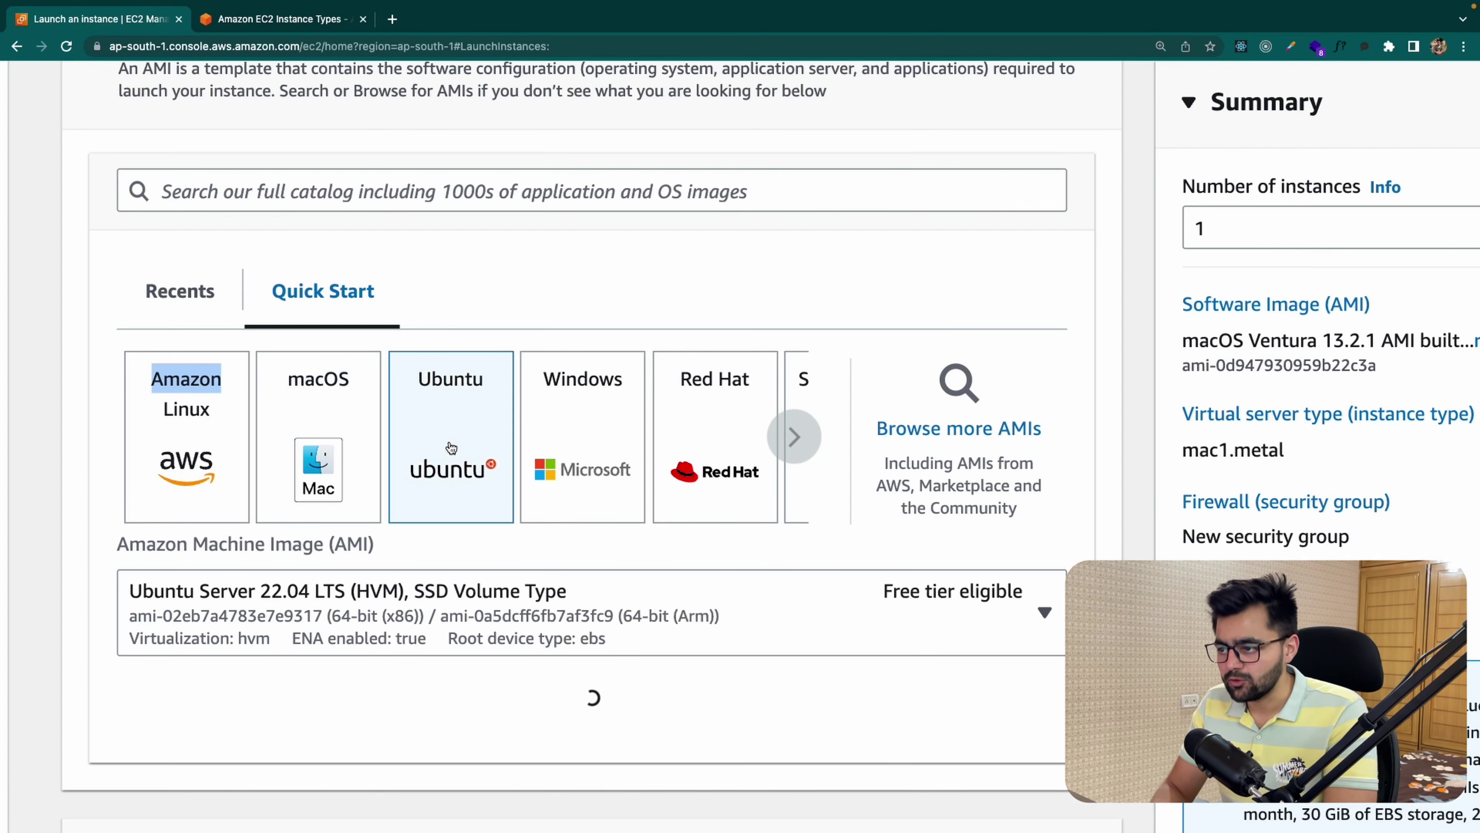
pyautogui.click(570, 444)
pyautogui.click(447, 489)
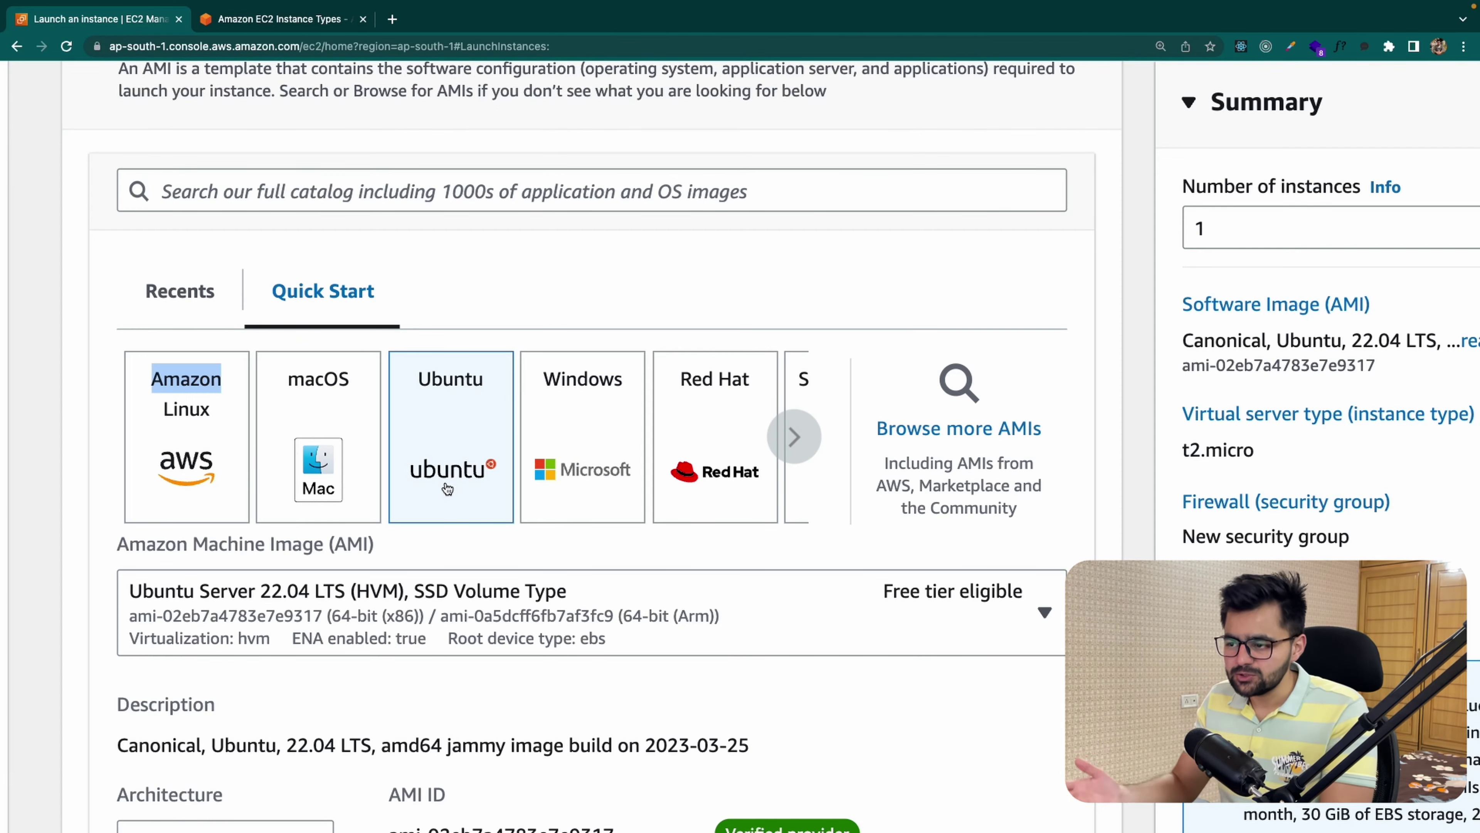
pyautogui.scroll(-1, 430, 439)
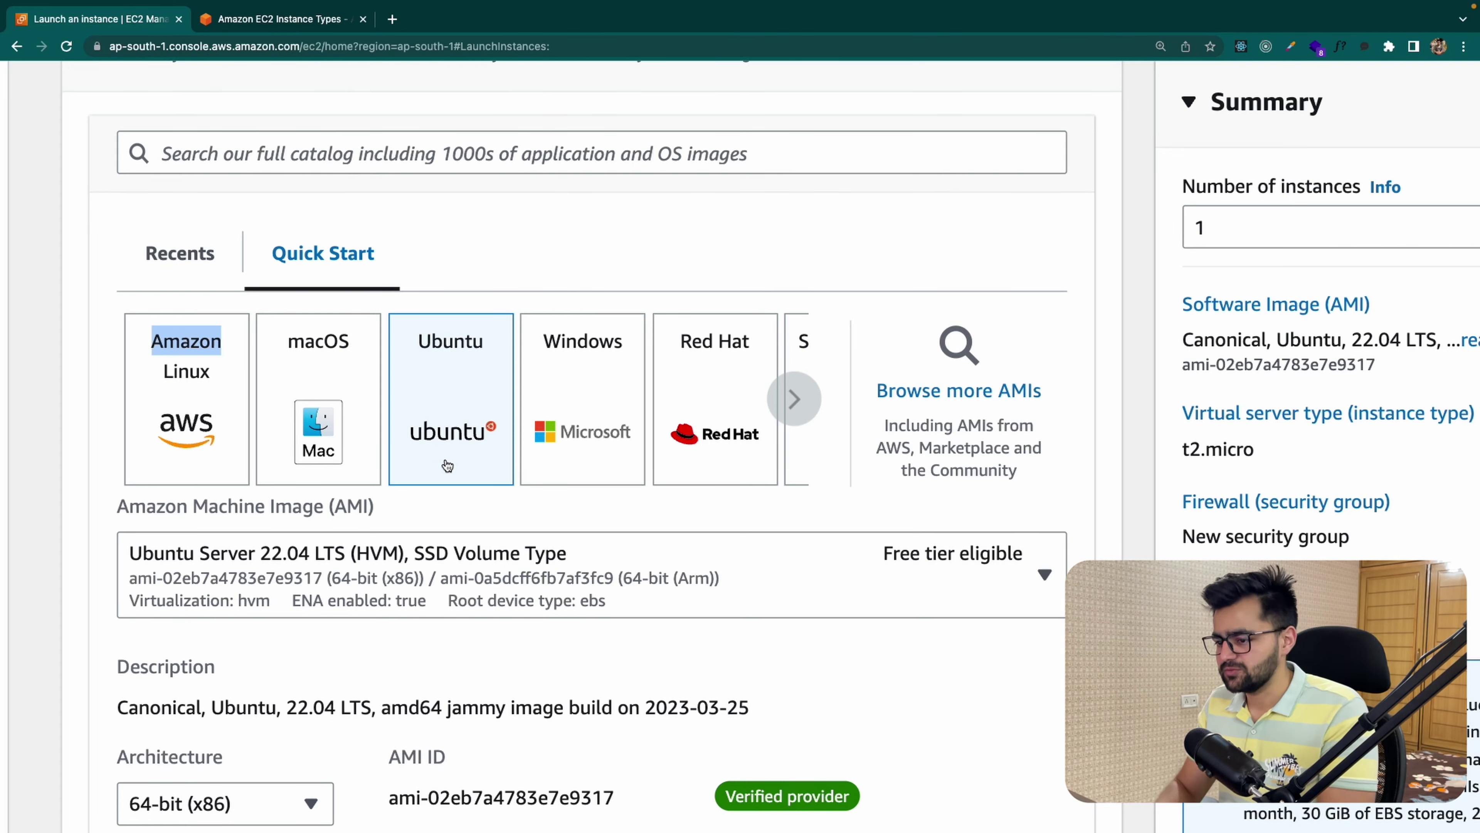
pyautogui.scroll(-1, 447, 465)
pyautogui.scroll(3, 423, 404)
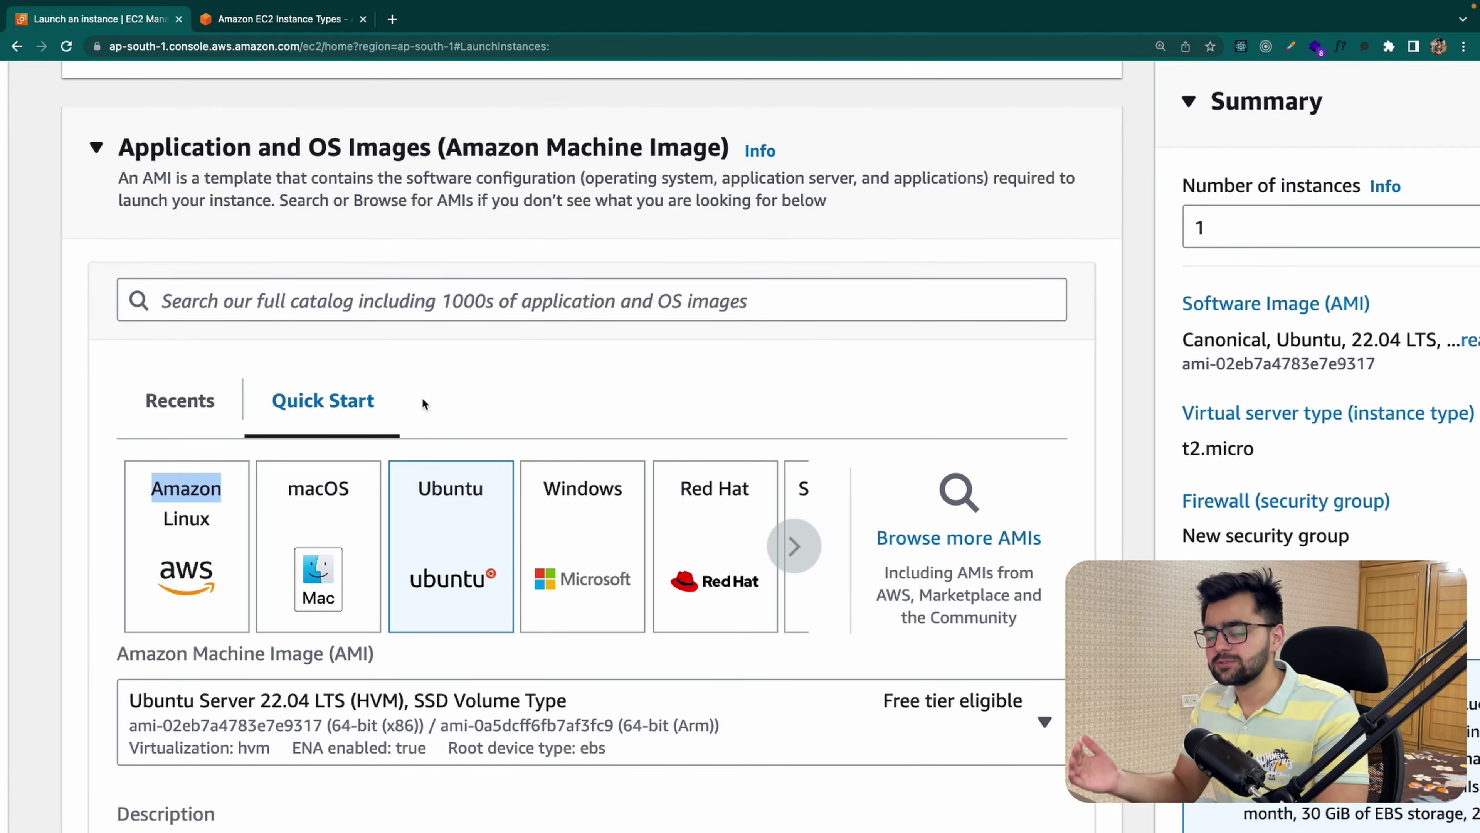
pyautogui.scroll(-5, 422, 397)
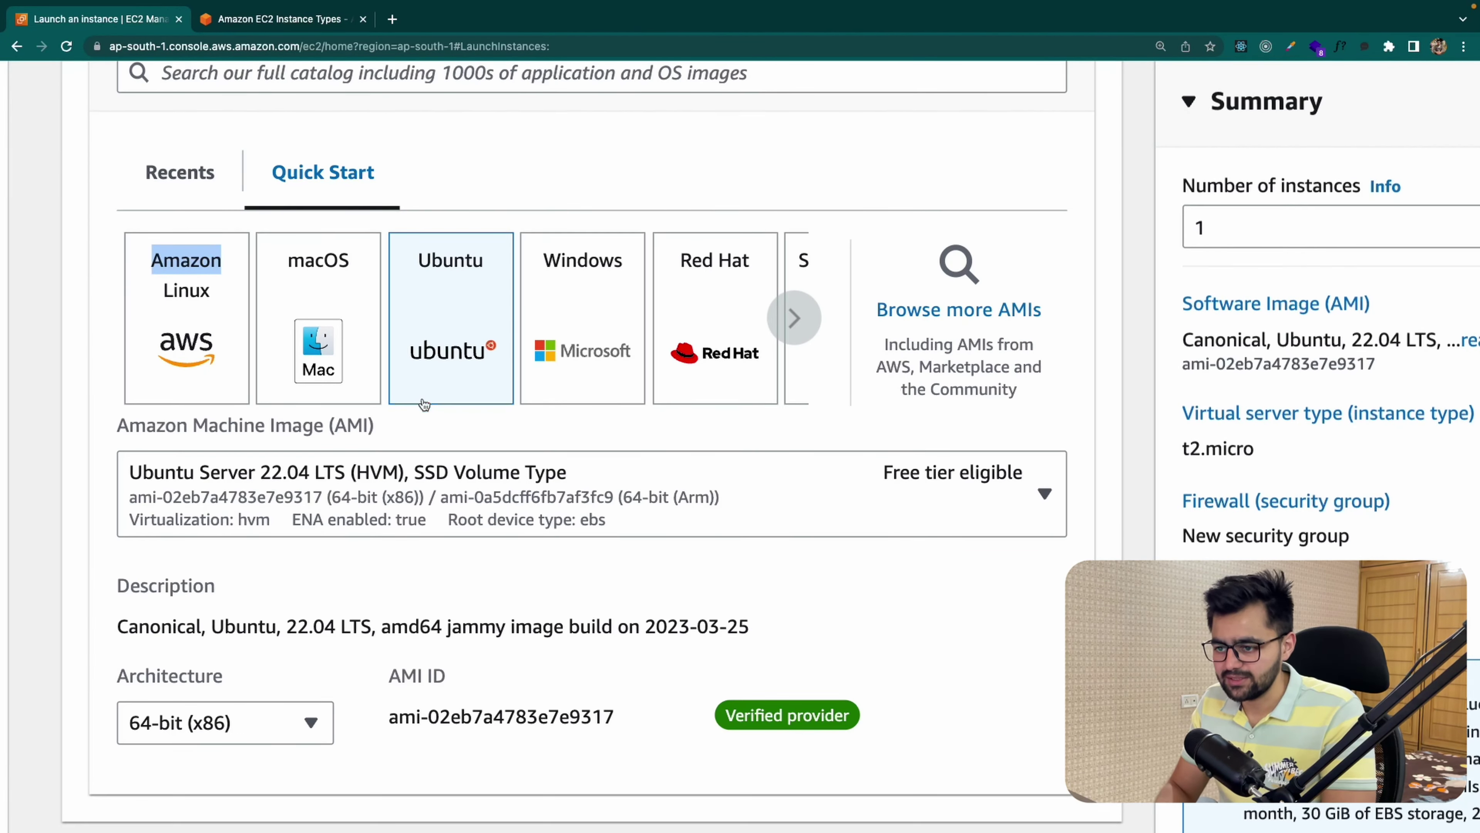
# Step: Inspect the available Ubuntu image versions and switch to Windows to inspect its server versions
pyautogui.click(494, 423)
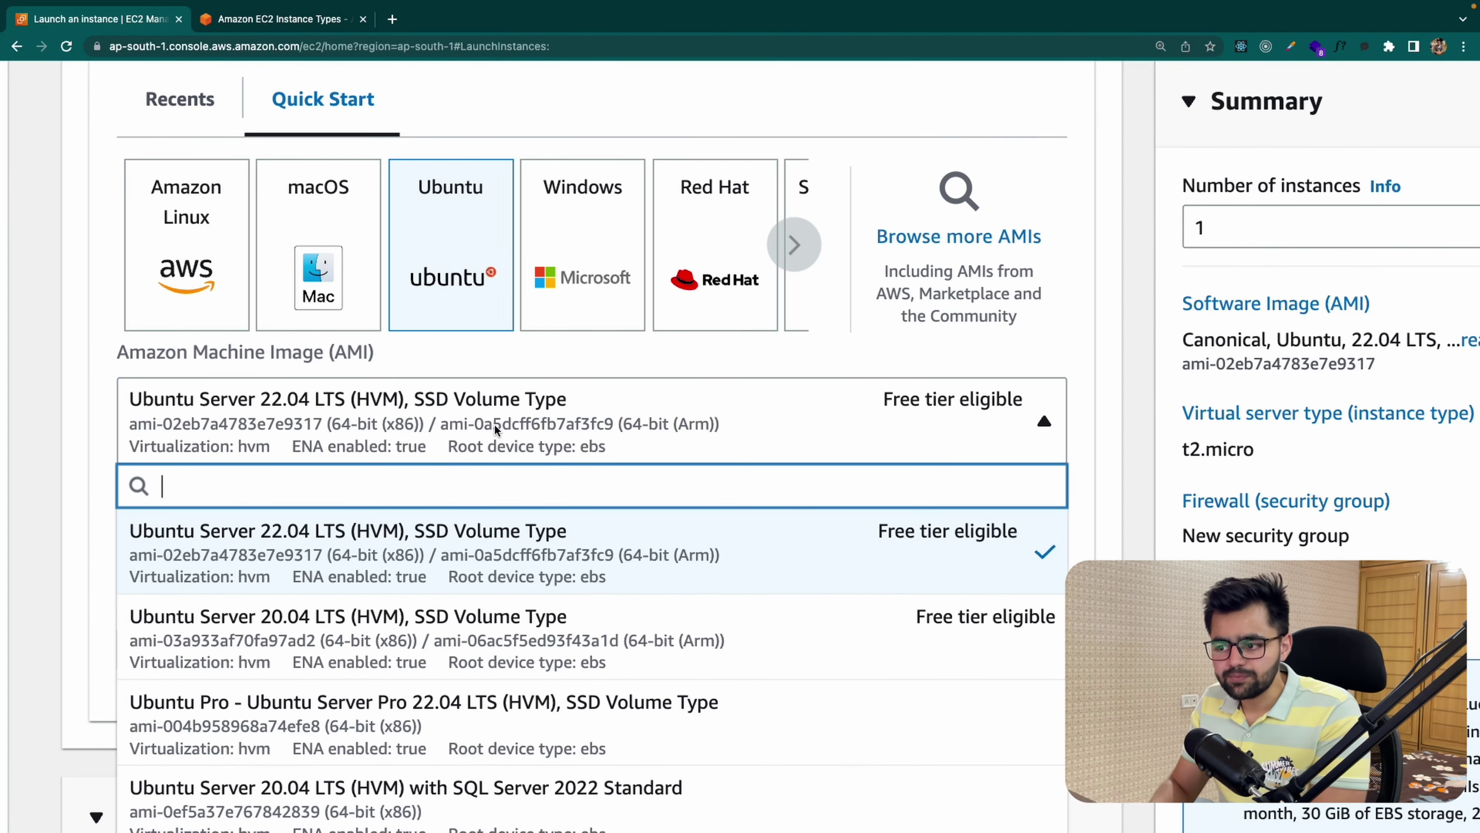
pyautogui.click(537, 223)
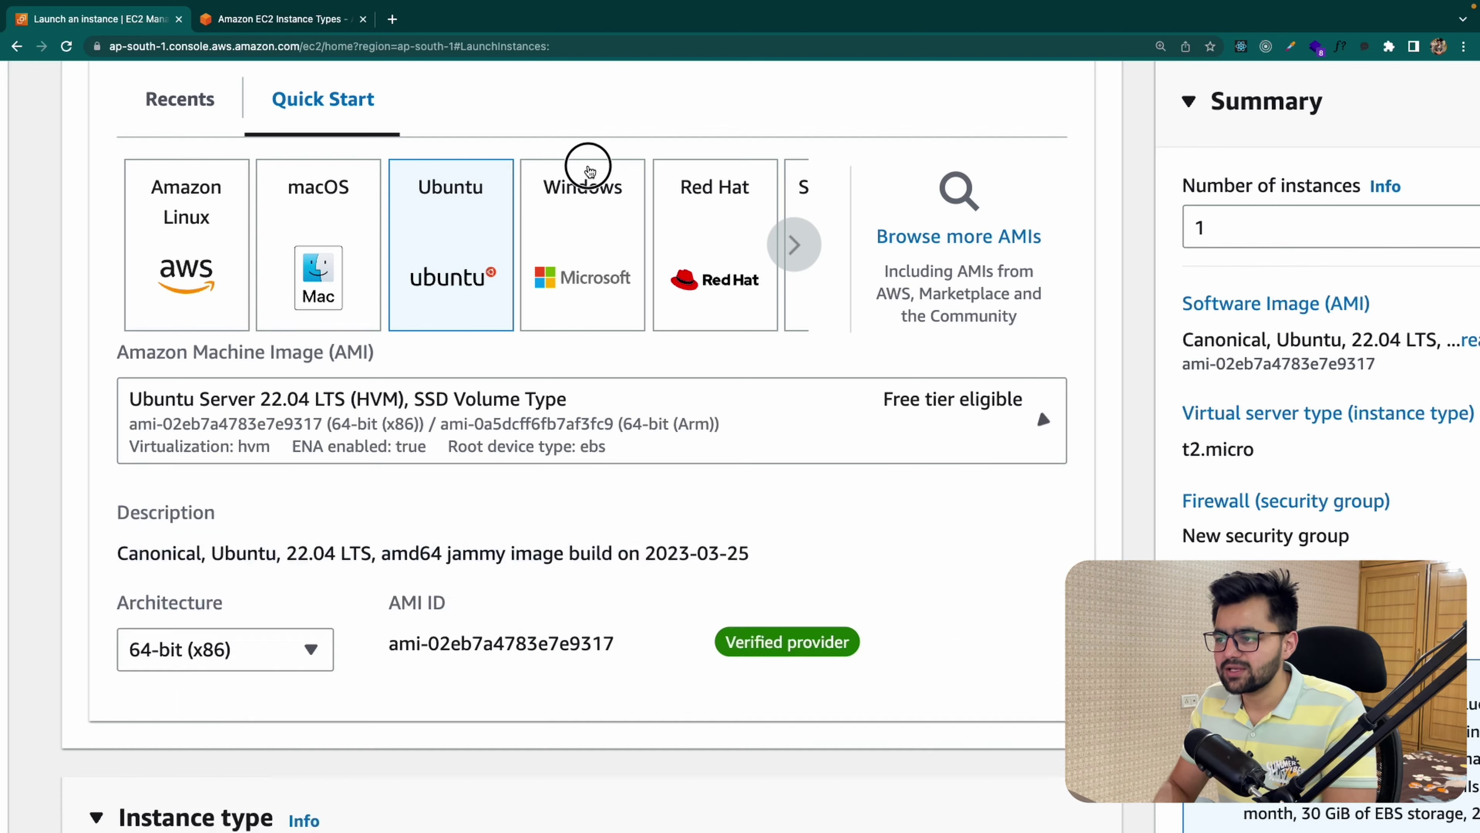
pyautogui.click(585, 238)
pyautogui.click(443, 436)
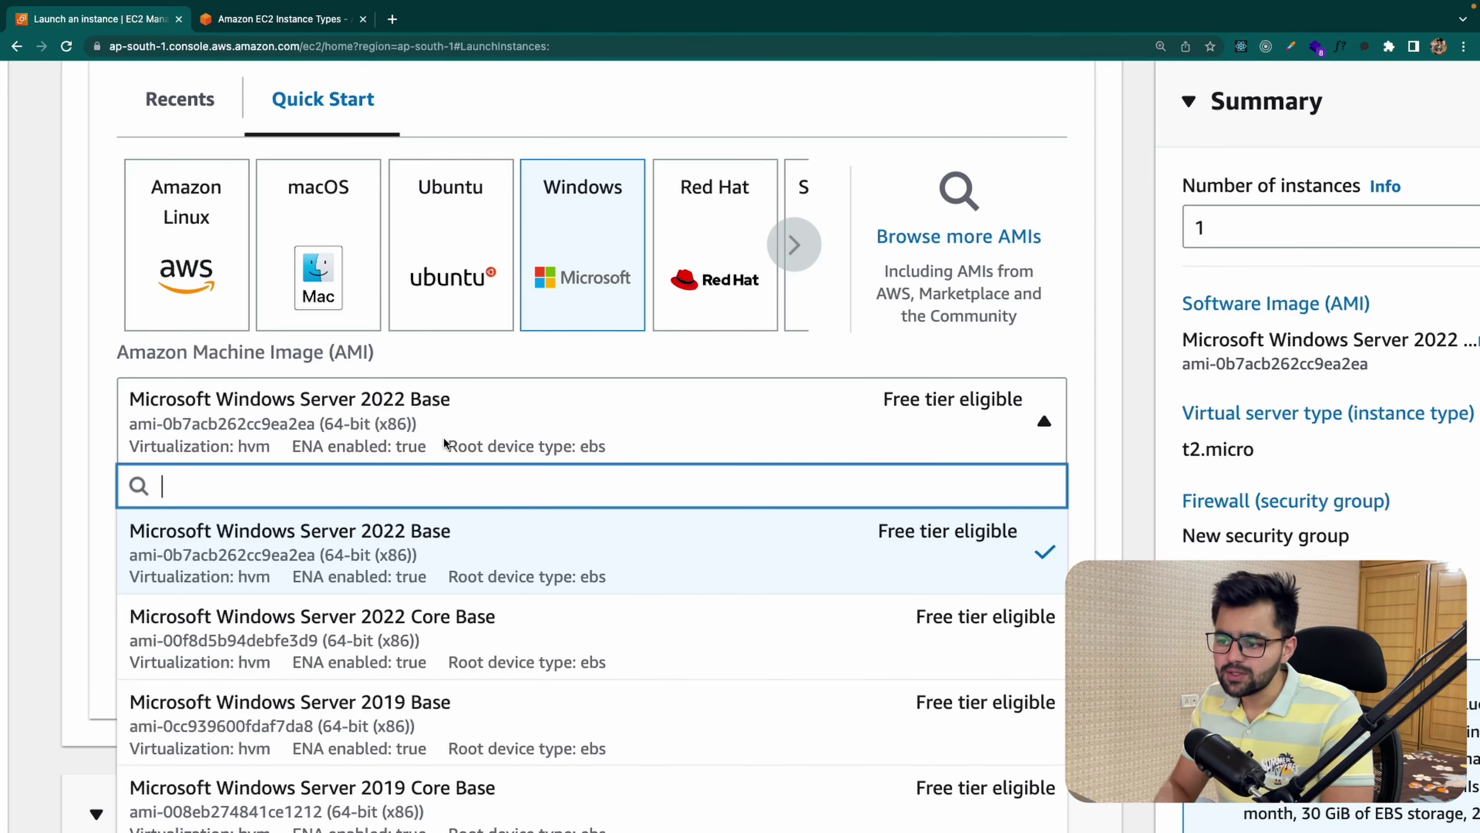
pyautogui.click(430, 231)
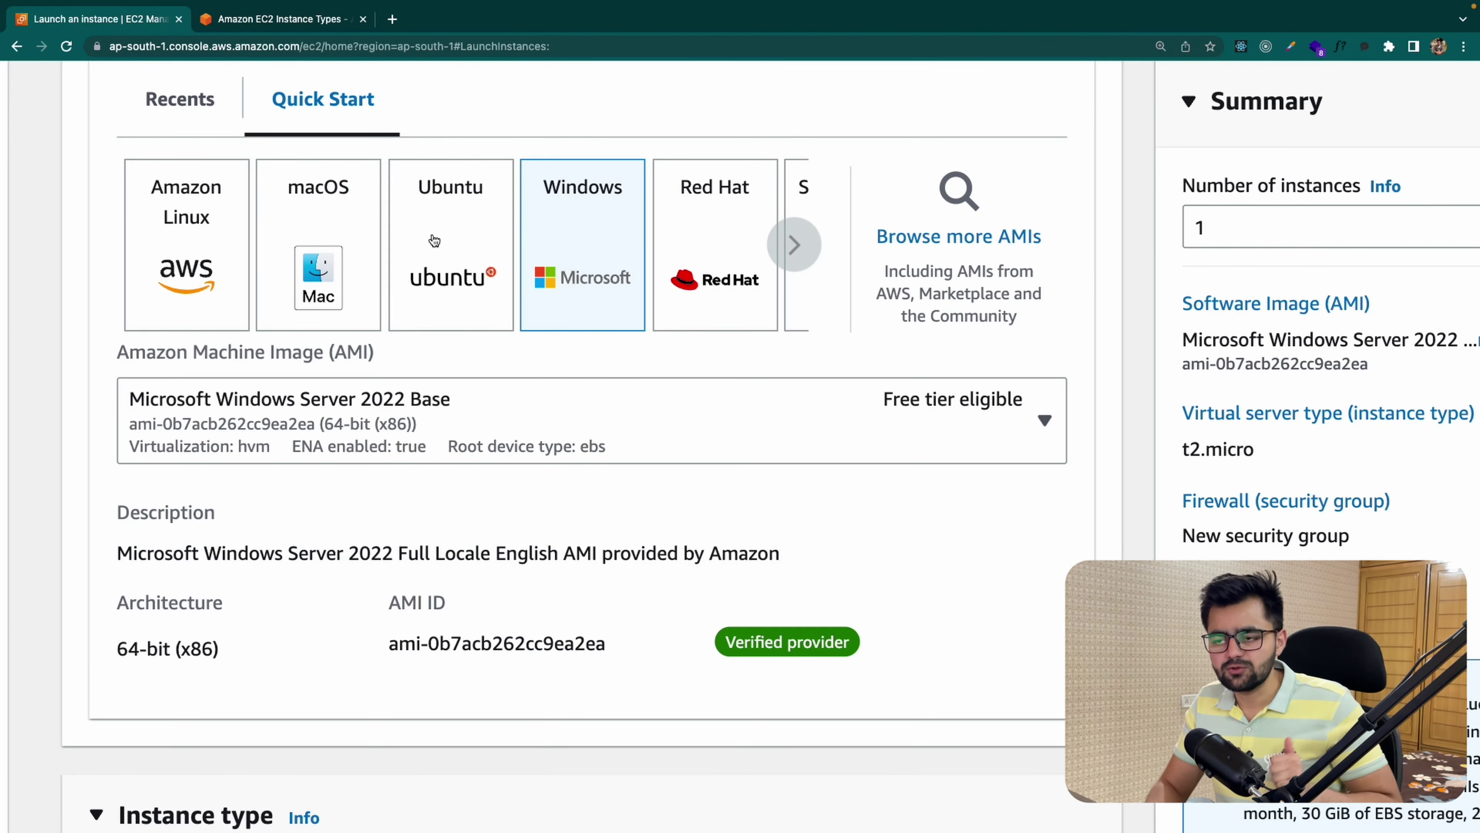
# Step: Choose Ubuntu with the Ubuntu Server 22.04 LTS (HVM), SSD Volume Type machine image
pyautogui.click(436, 242)
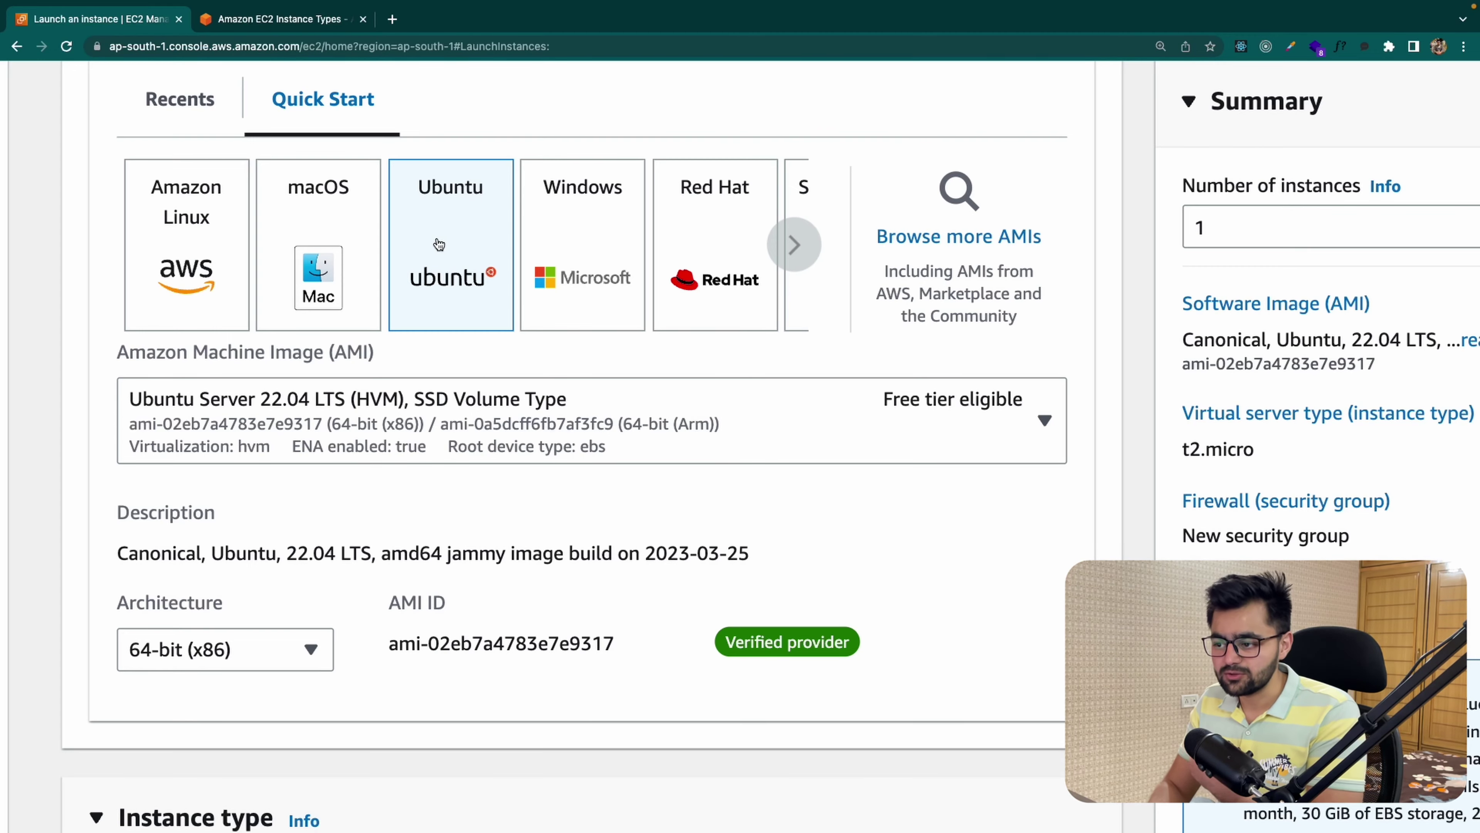
pyautogui.click(411, 429)
pyautogui.scroll(-2, 262, 484)
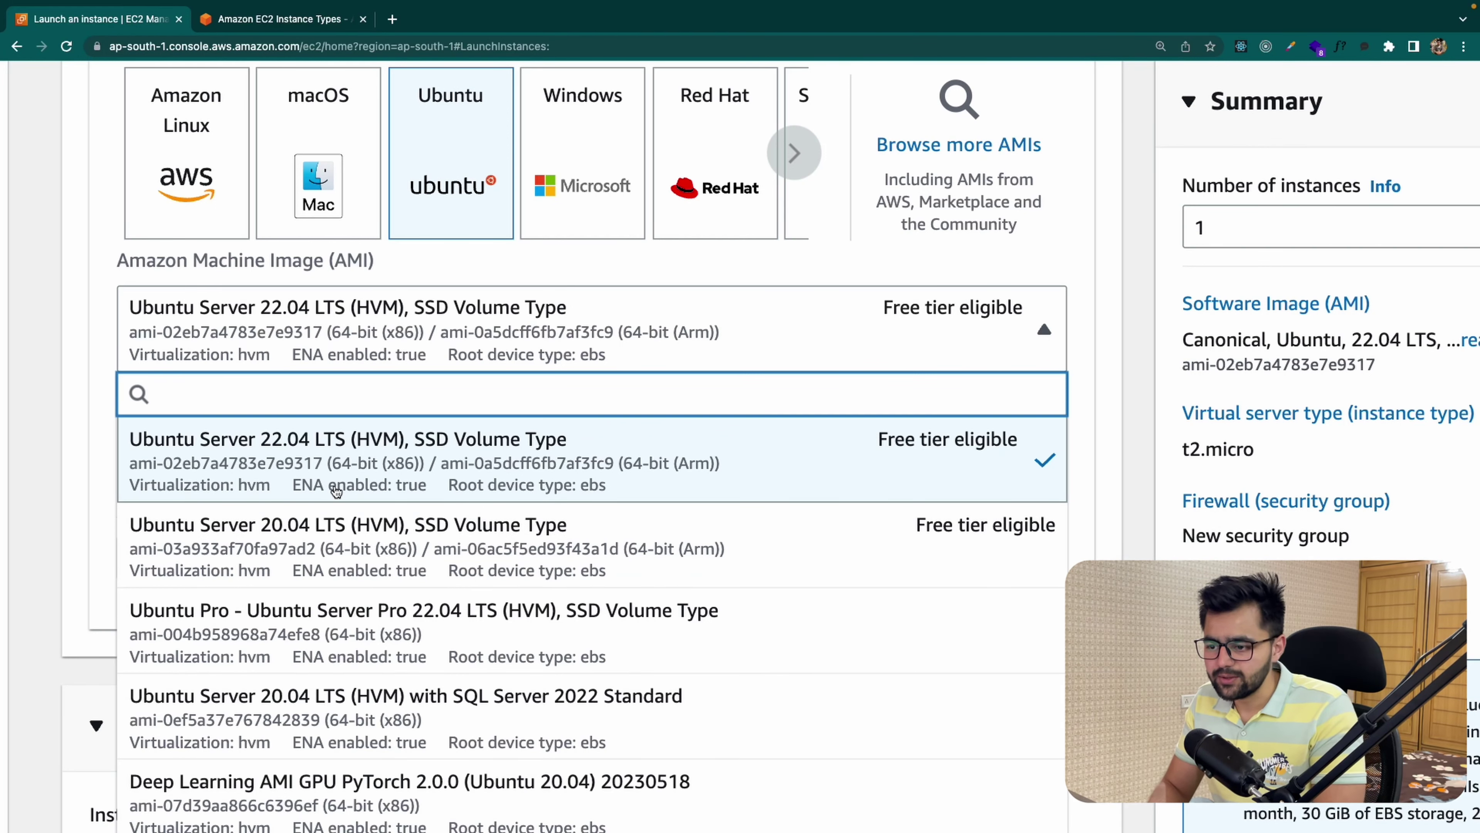
pyautogui.click(338, 473)
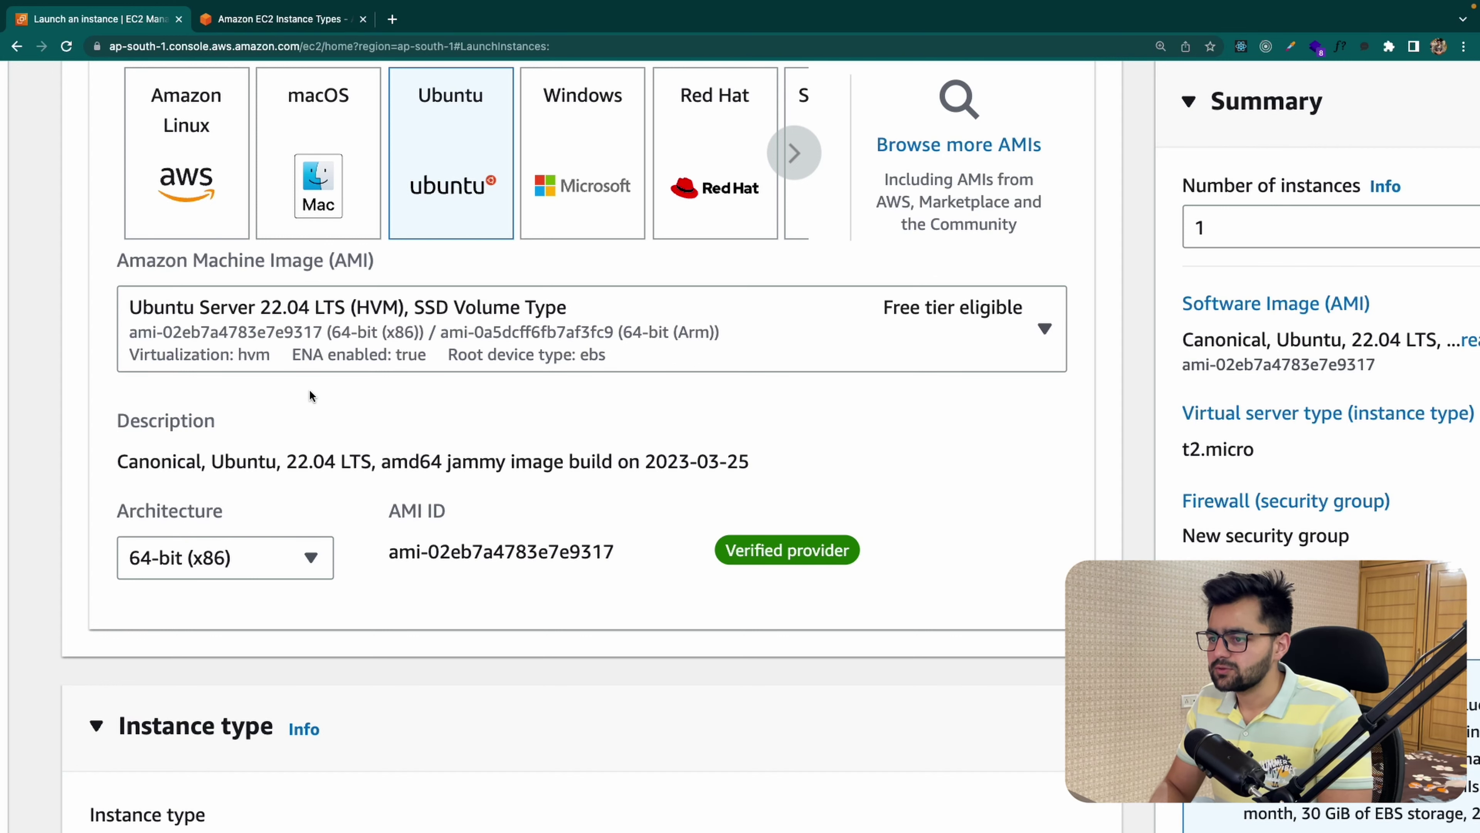
# Step: Read the Ubuntu image's description and select the 64-bit (x86) architecture for it
pyautogui.scroll(-1, 310, 391)
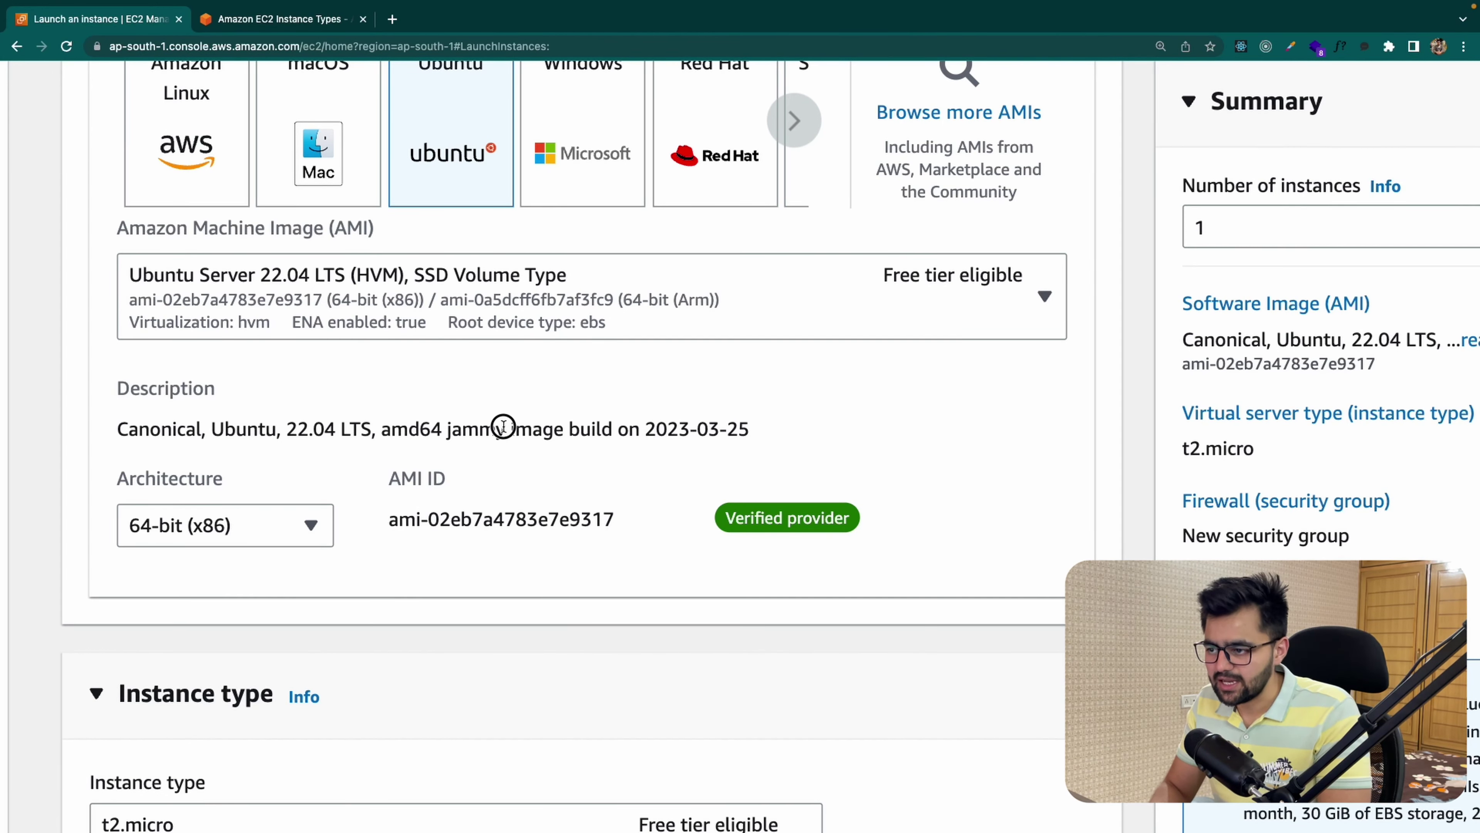
pyautogui.doubleClick(491, 435)
pyautogui.click(492, 435)
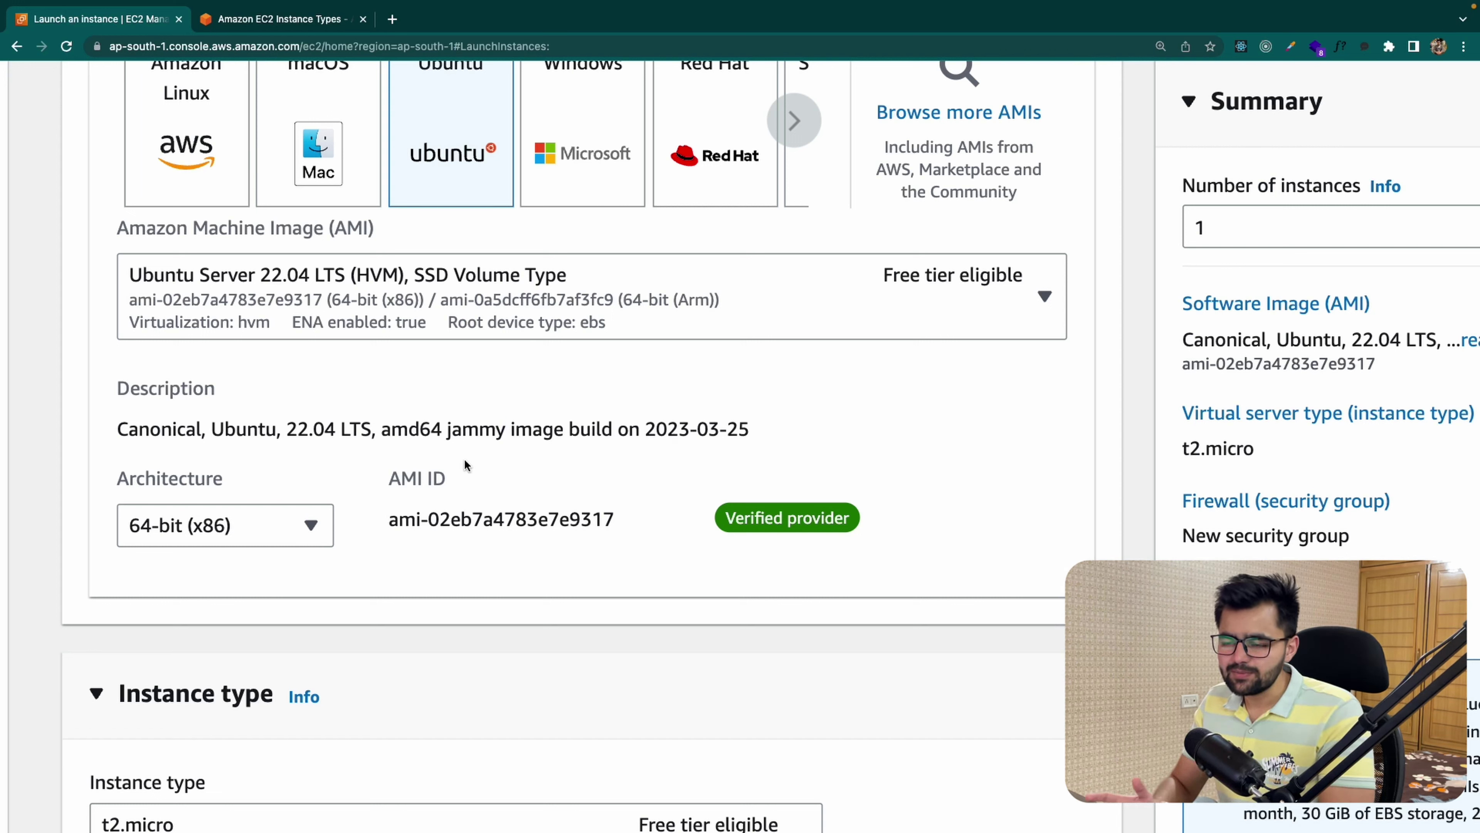
pyautogui.scroll(-1, 464, 459)
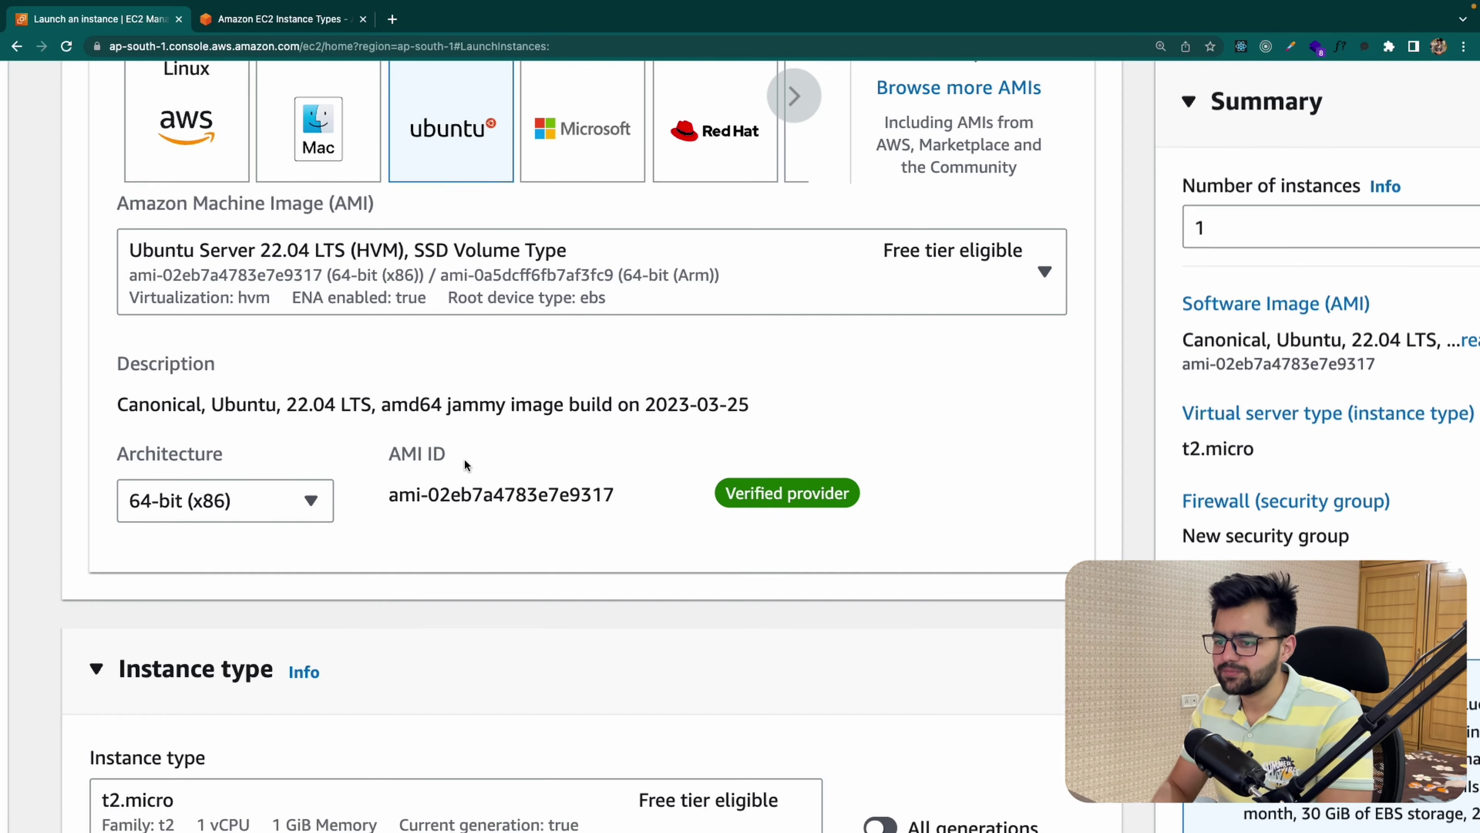
pyautogui.click(277, 496)
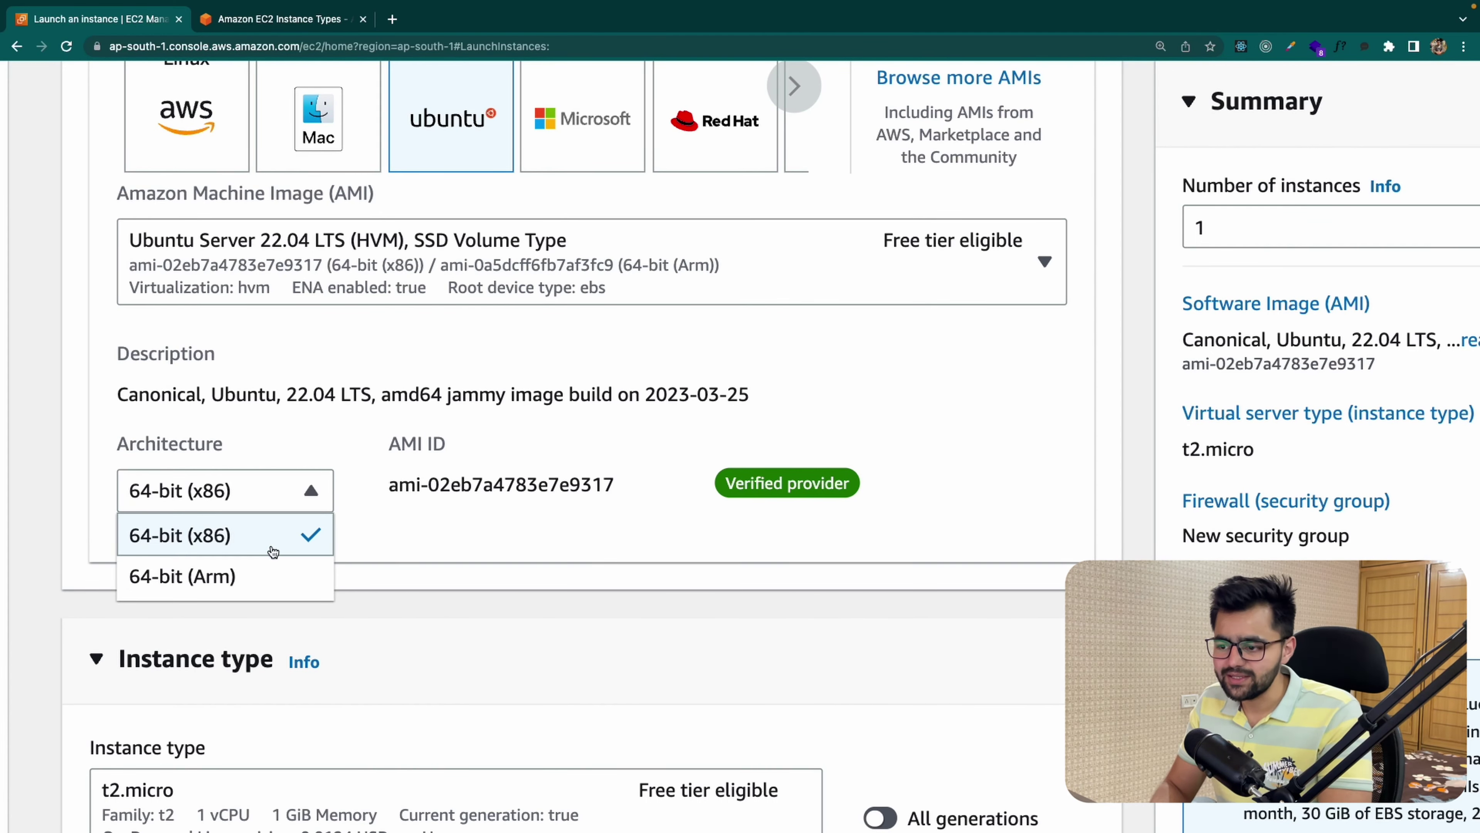
pyautogui.click(315, 553)
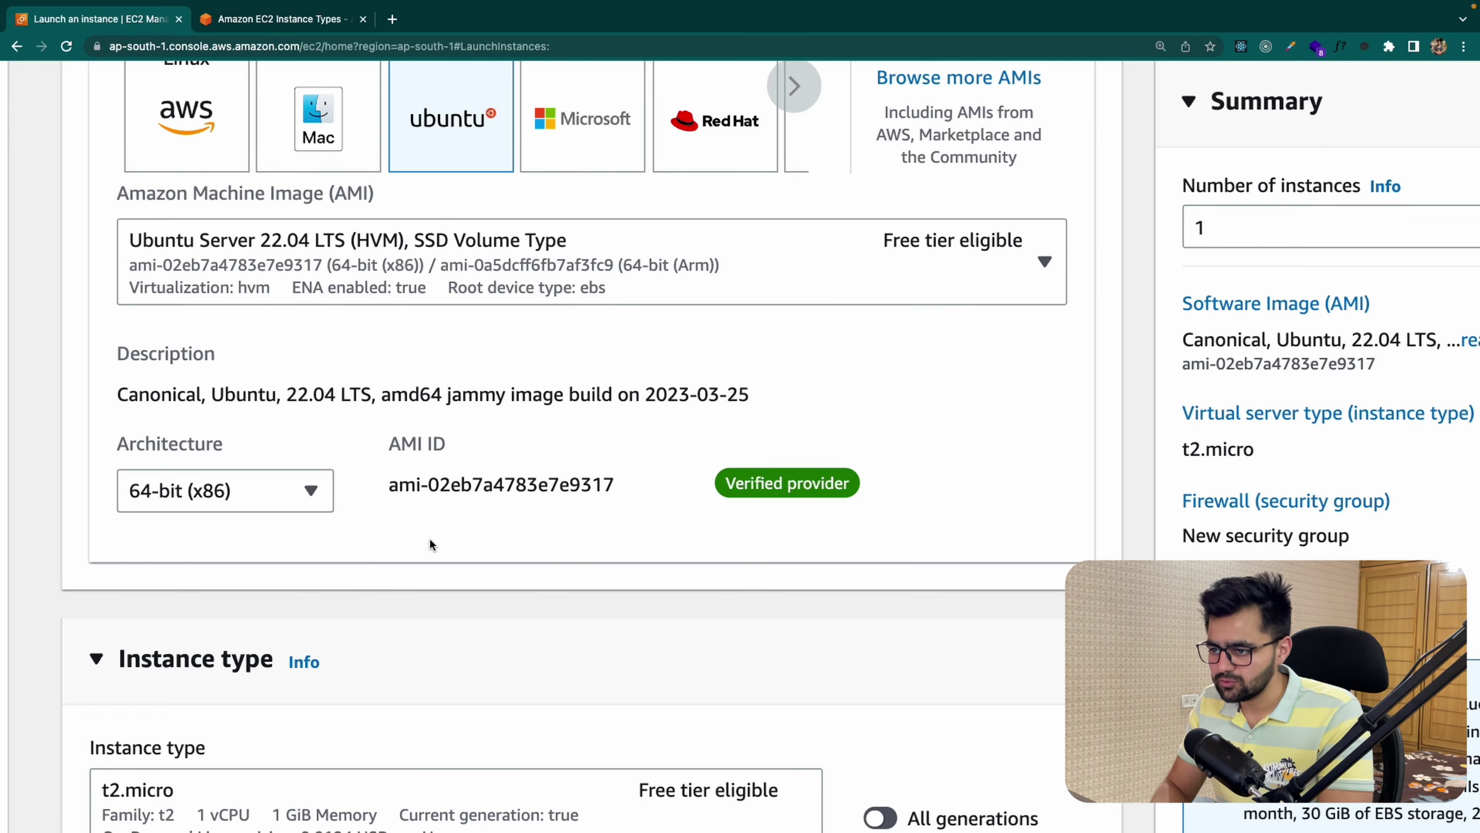
# Step: Open the instance type choices and compare the vCPUs, memory and hourly pricing across the t2, t3, c4 and c5 families
pyautogui.scroll(-5, 429, 538)
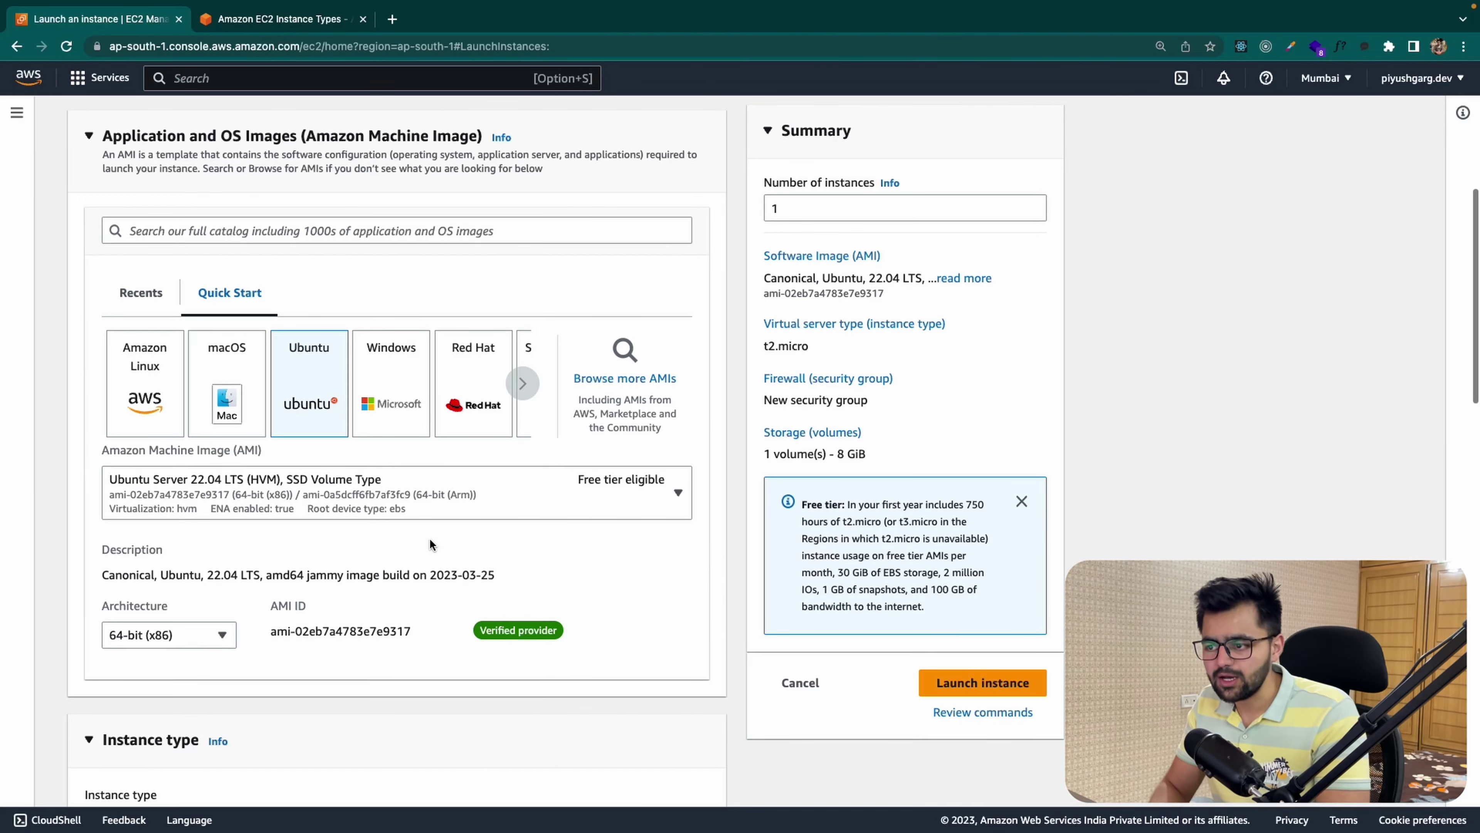
pyautogui.scroll(4, 430, 540)
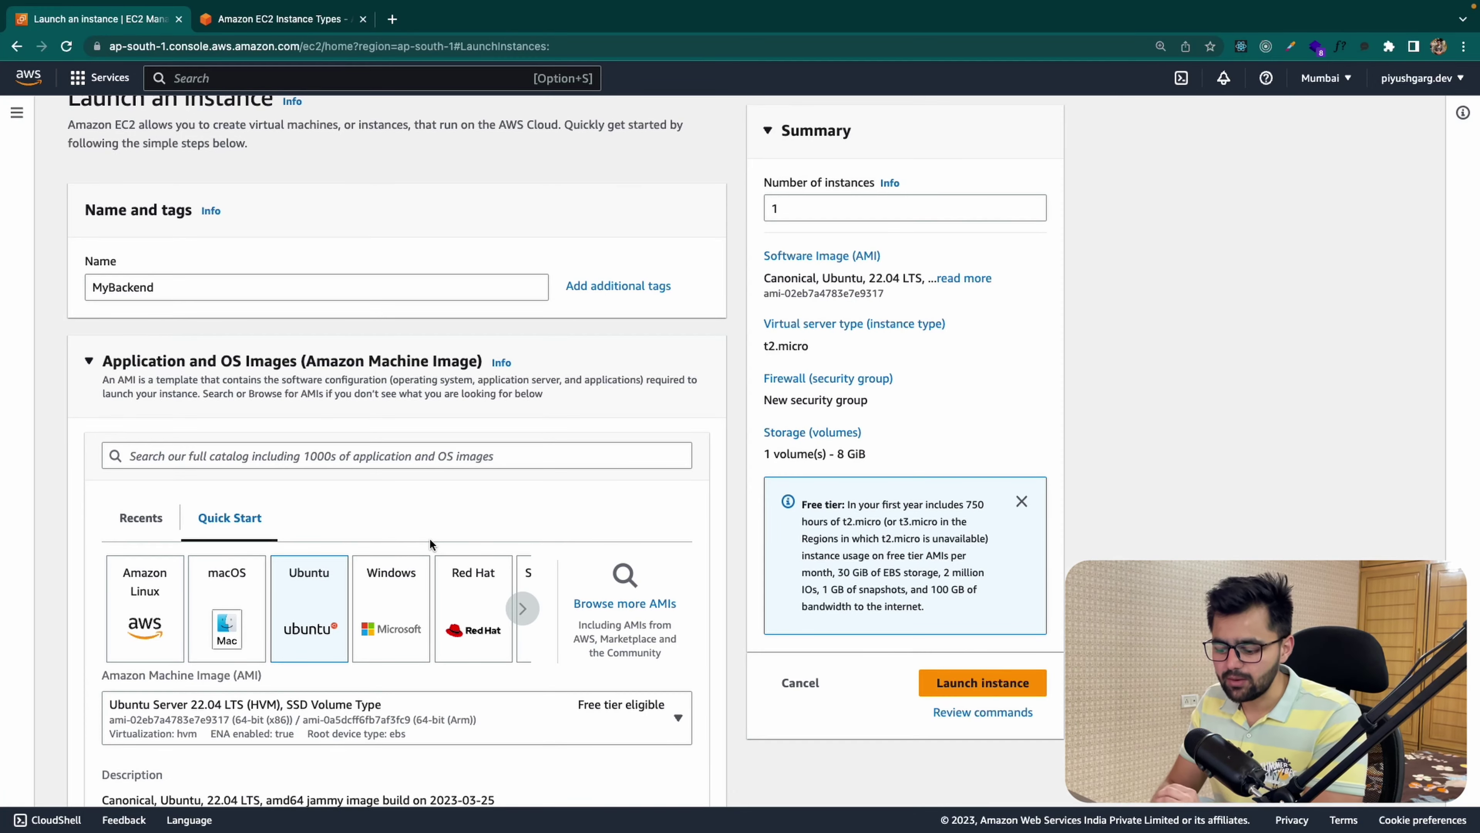
pyautogui.scroll(-8, 429, 538)
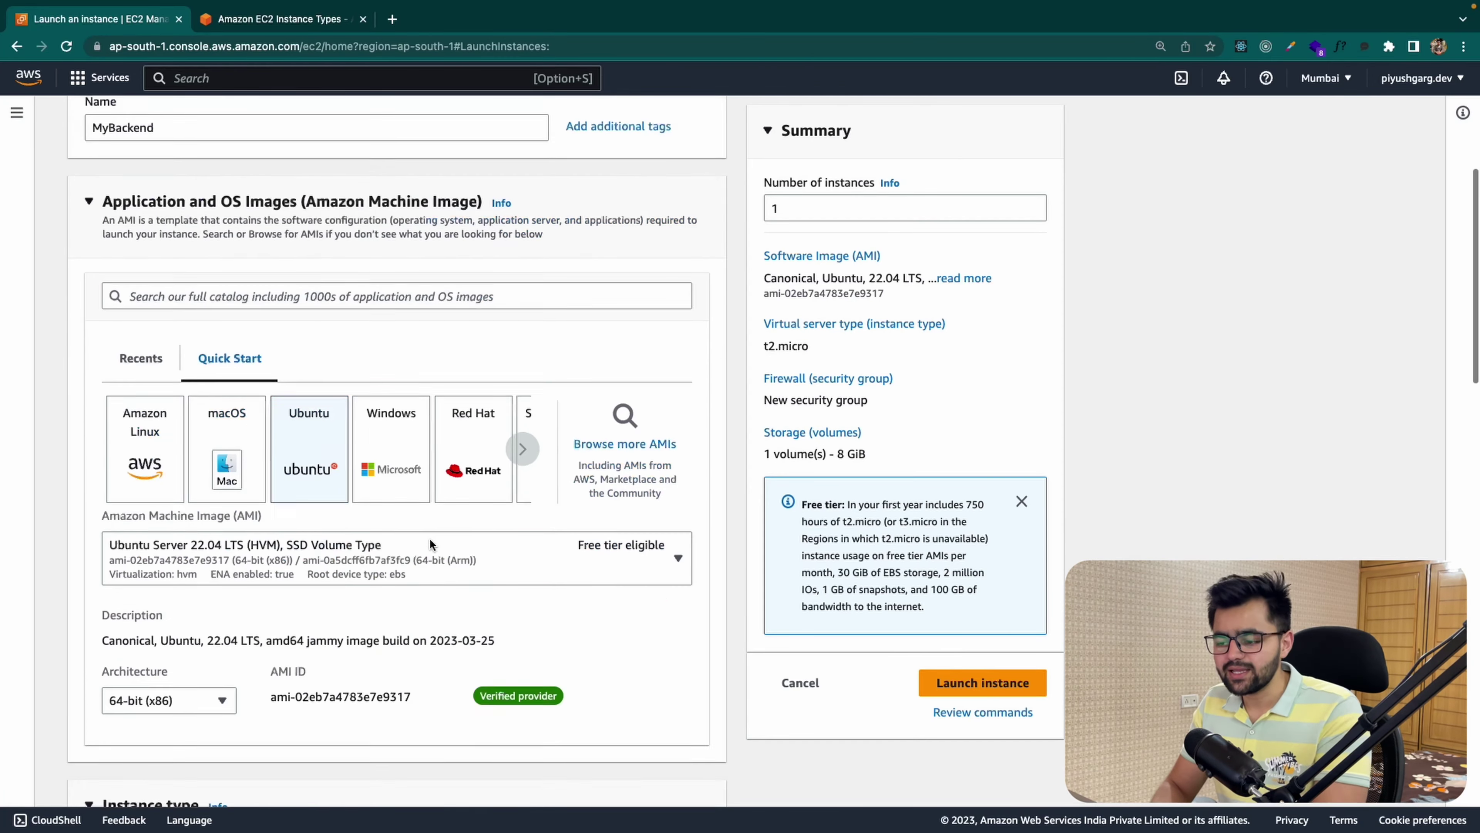
pyautogui.scroll(5, 429, 539)
pyautogui.scroll(-2, 429, 538)
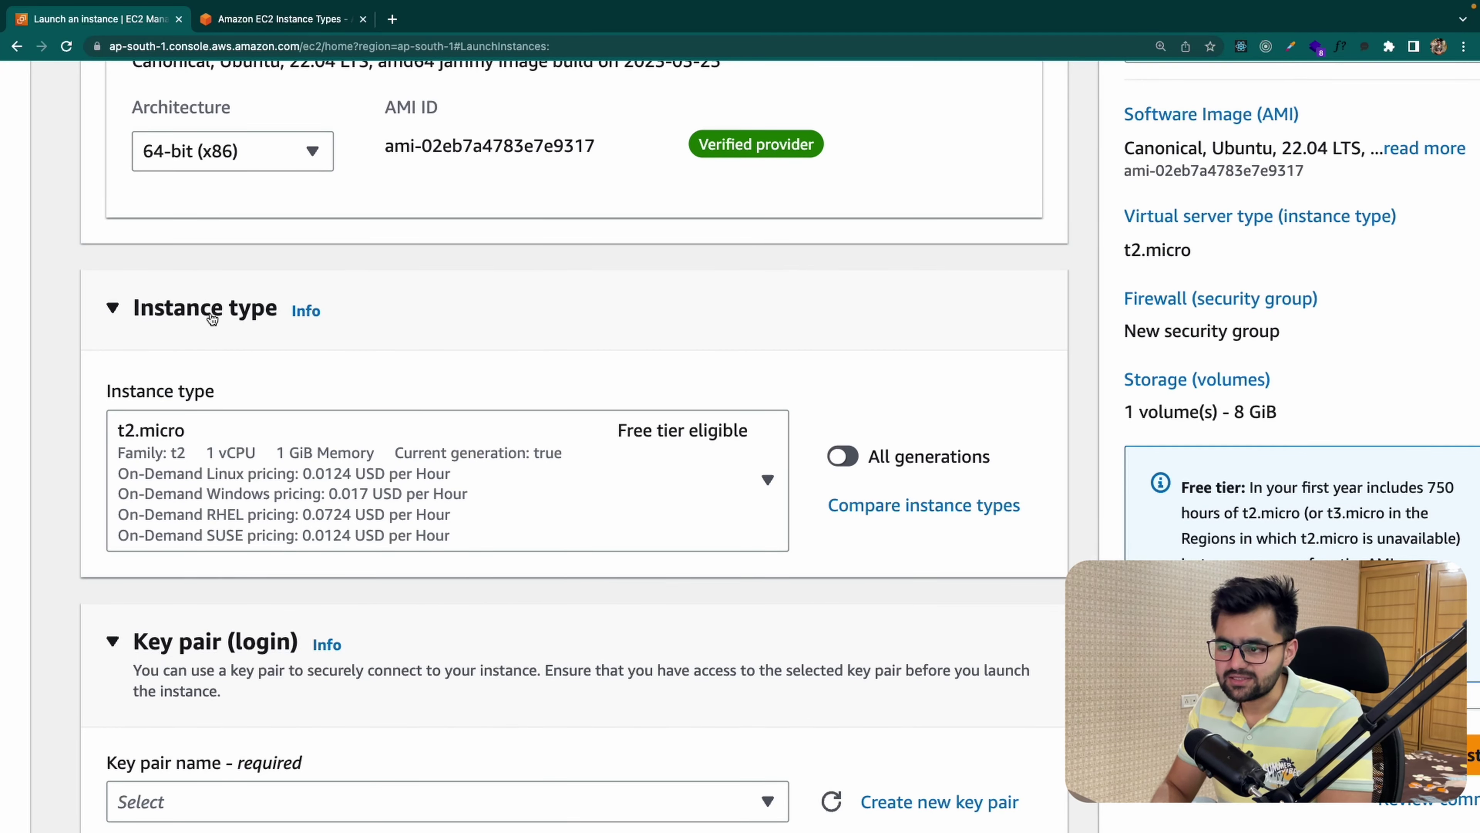
pyautogui.click(234, 450)
pyautogui.scroll(3, 262, 419)
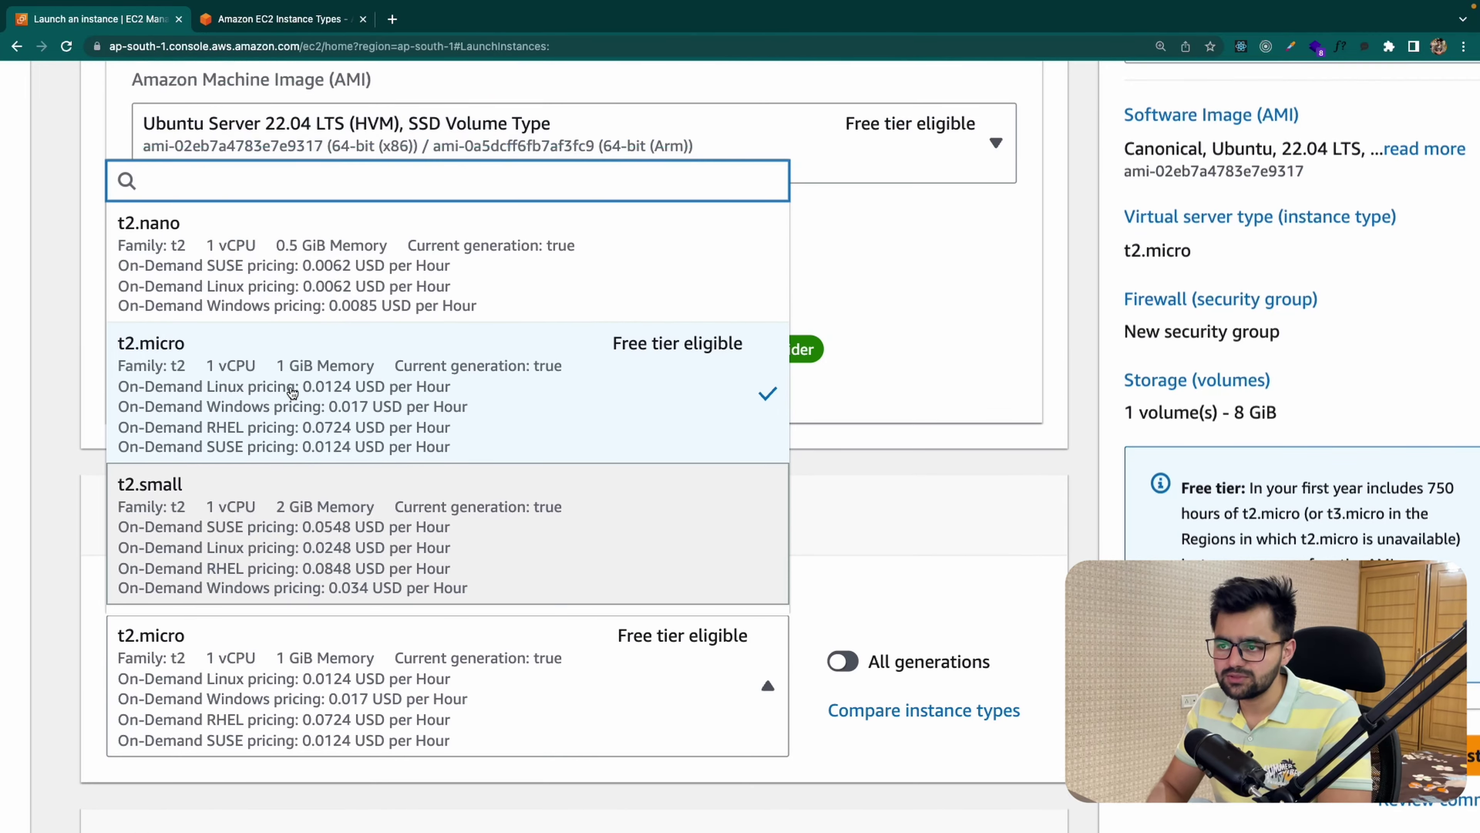
pyautogui.scroll(-3, 285, 505)
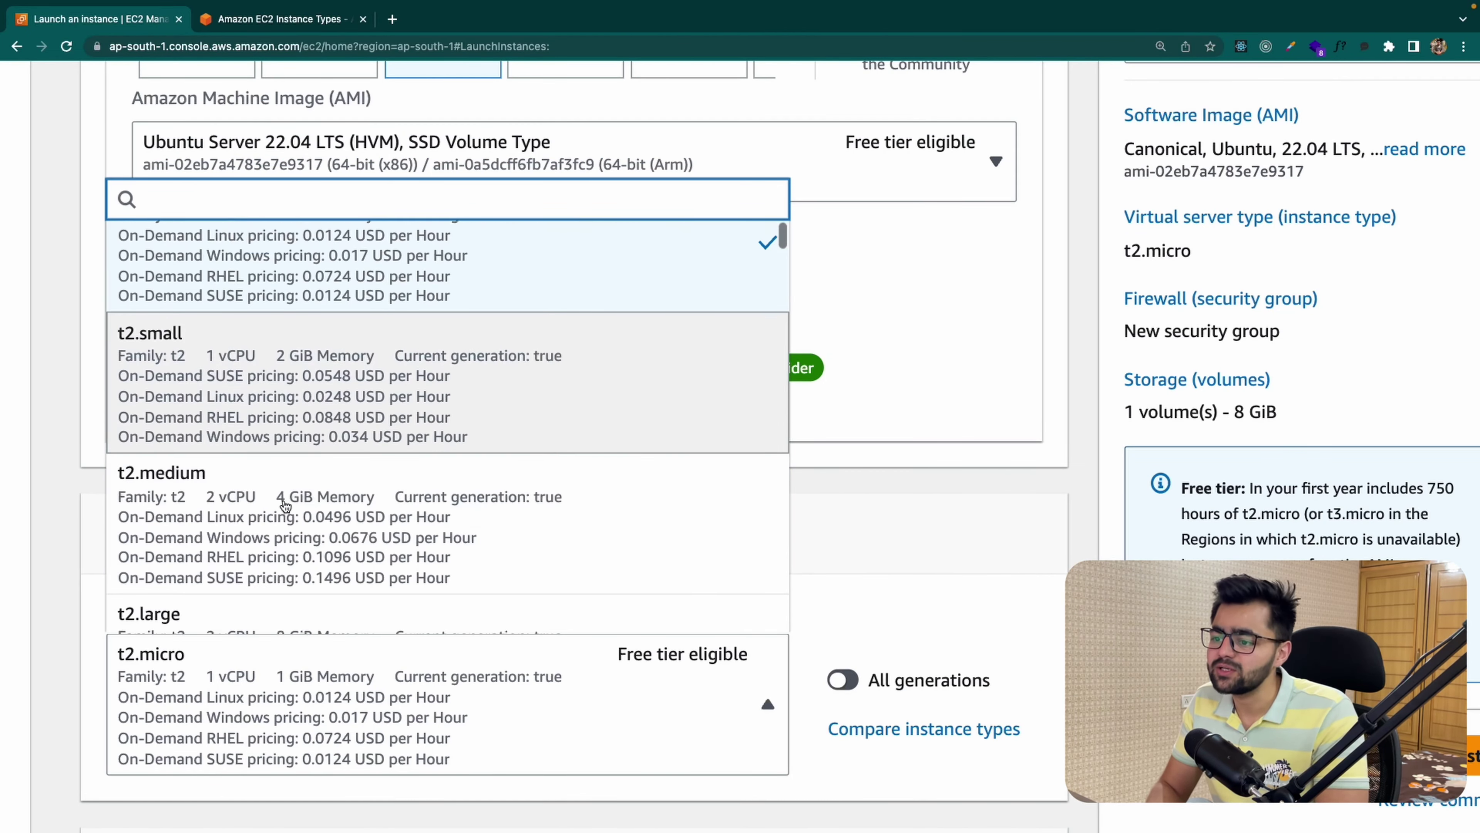
pyautogui.scroll(-10, 284, 505)
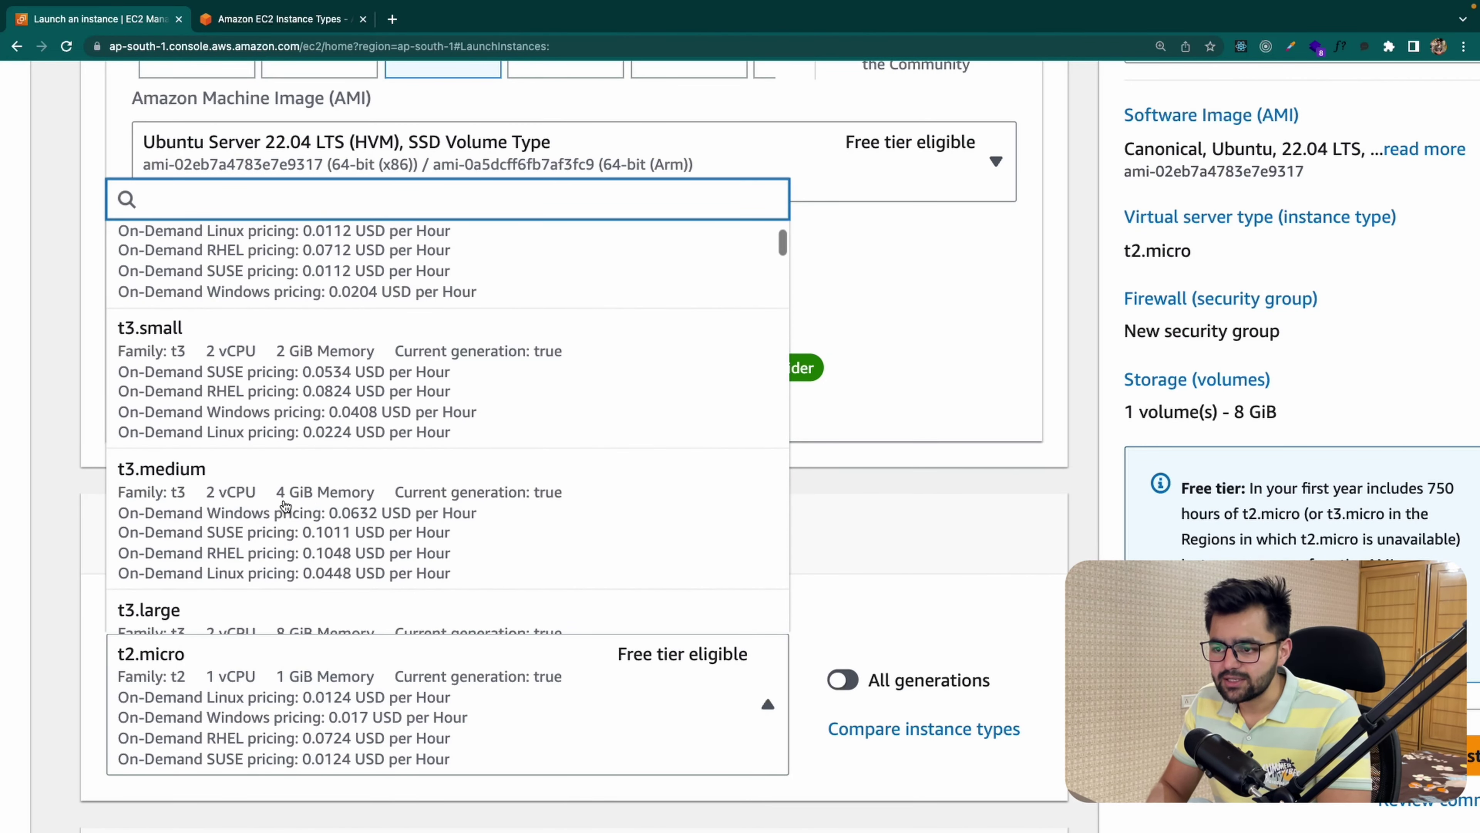
pyautogui.scroll(-2, 285, 505)
pyautogui.scroll(-15, 163, 447)
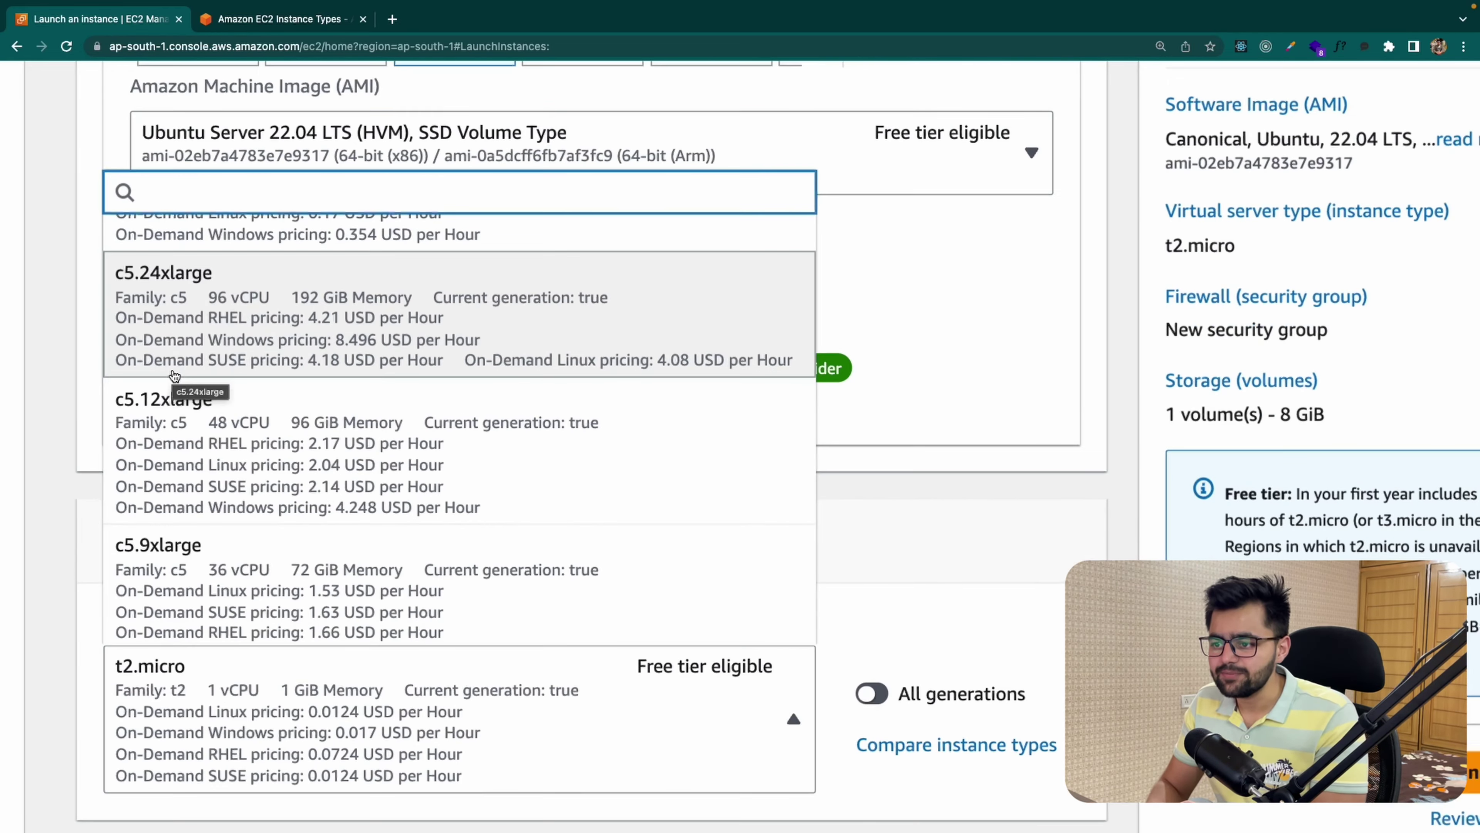
pyautogui.scroll(5, 172, 408)
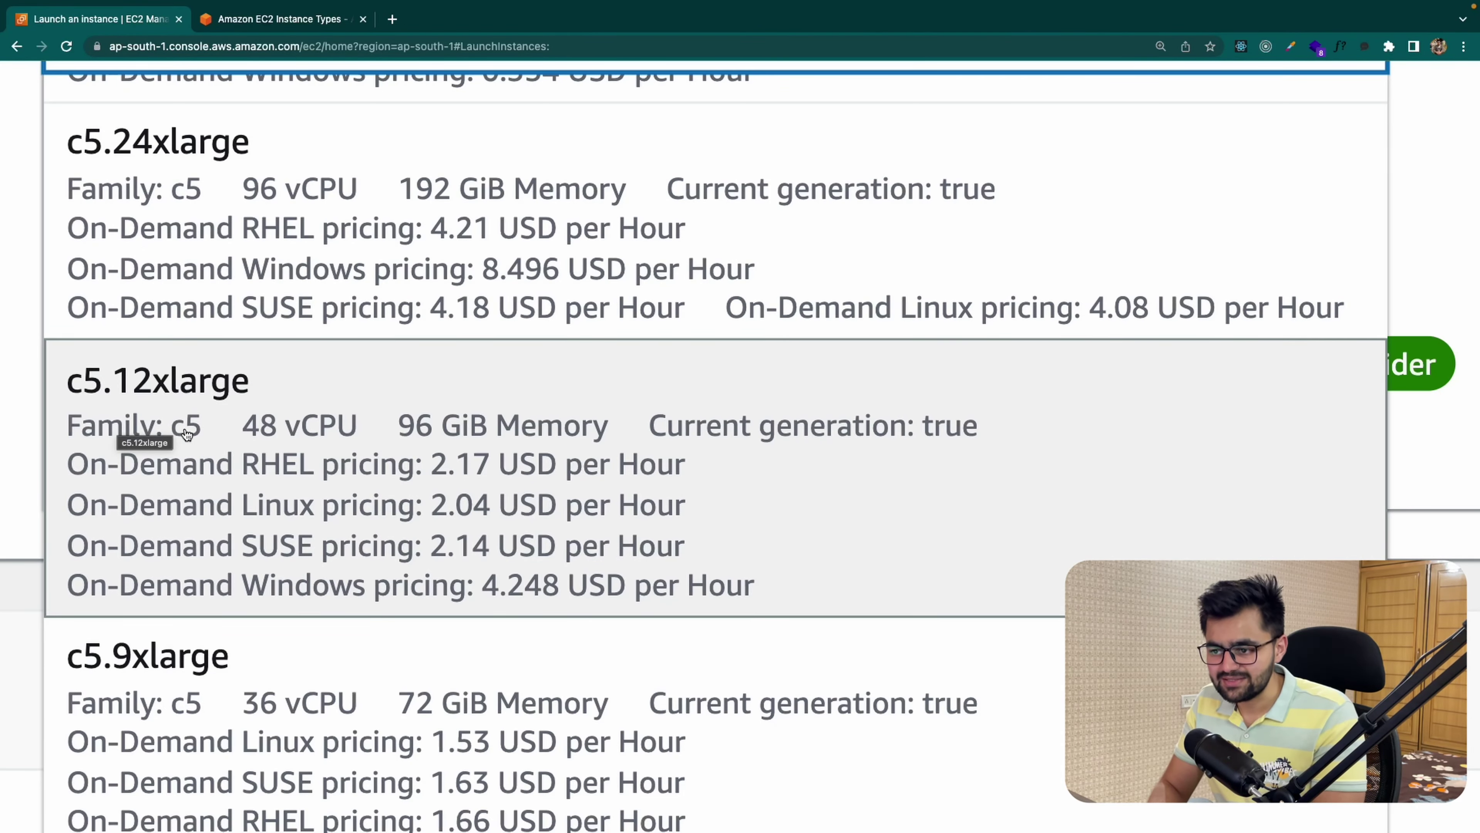
pyautogui.scroll(-15, 185, 432)
pyautogui.scroll(2, 187, 435)
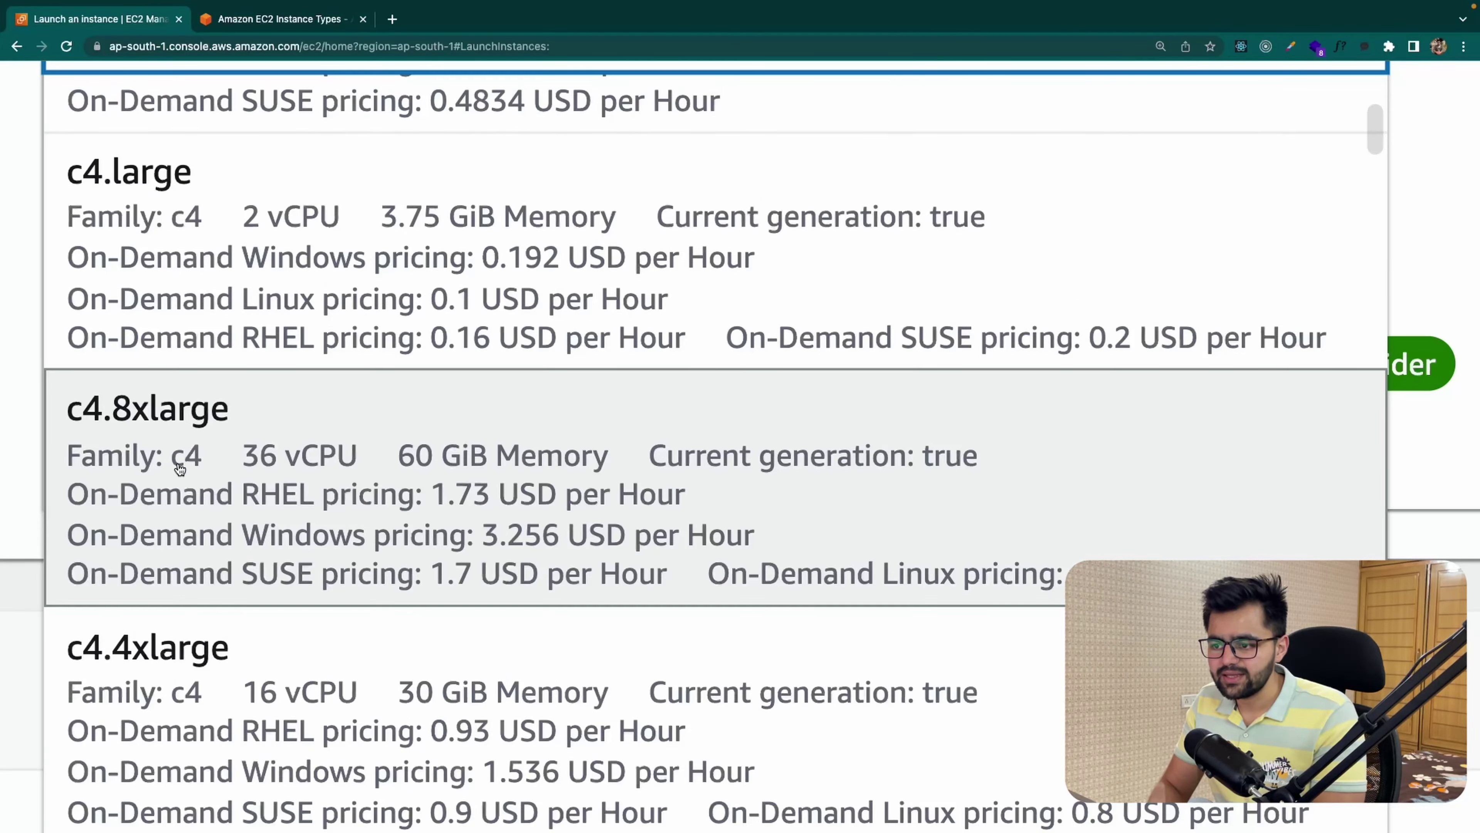
pyautogui.scroll(10, 187, 467)
pyautogui.scroll(5, 187, 470)
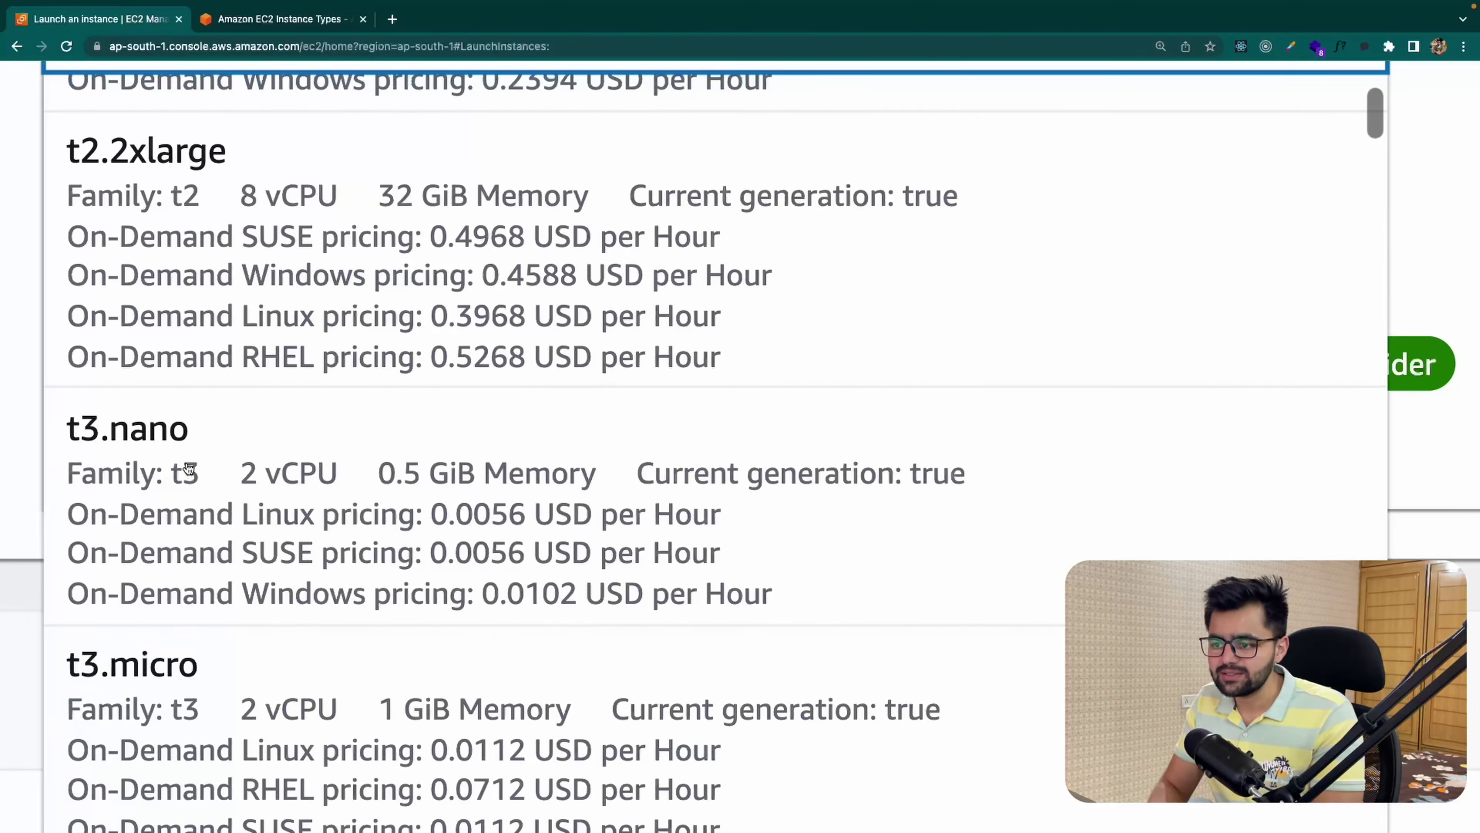
pyautogui.scroll(-10, 190, 475)
pyautogui.scroll(-20, 190, 479)
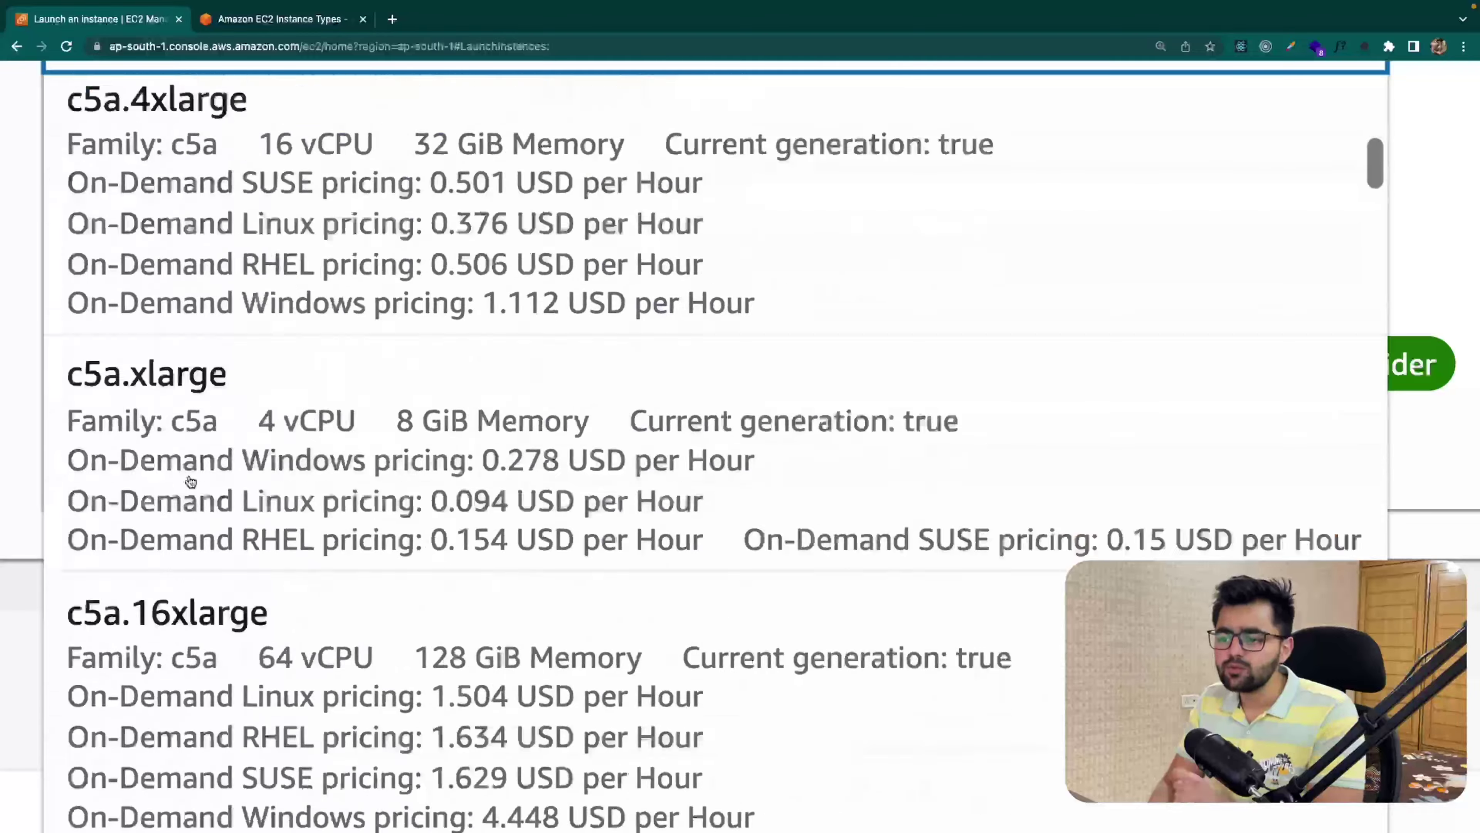
pyautogui.scroll(-10, 190, 479)
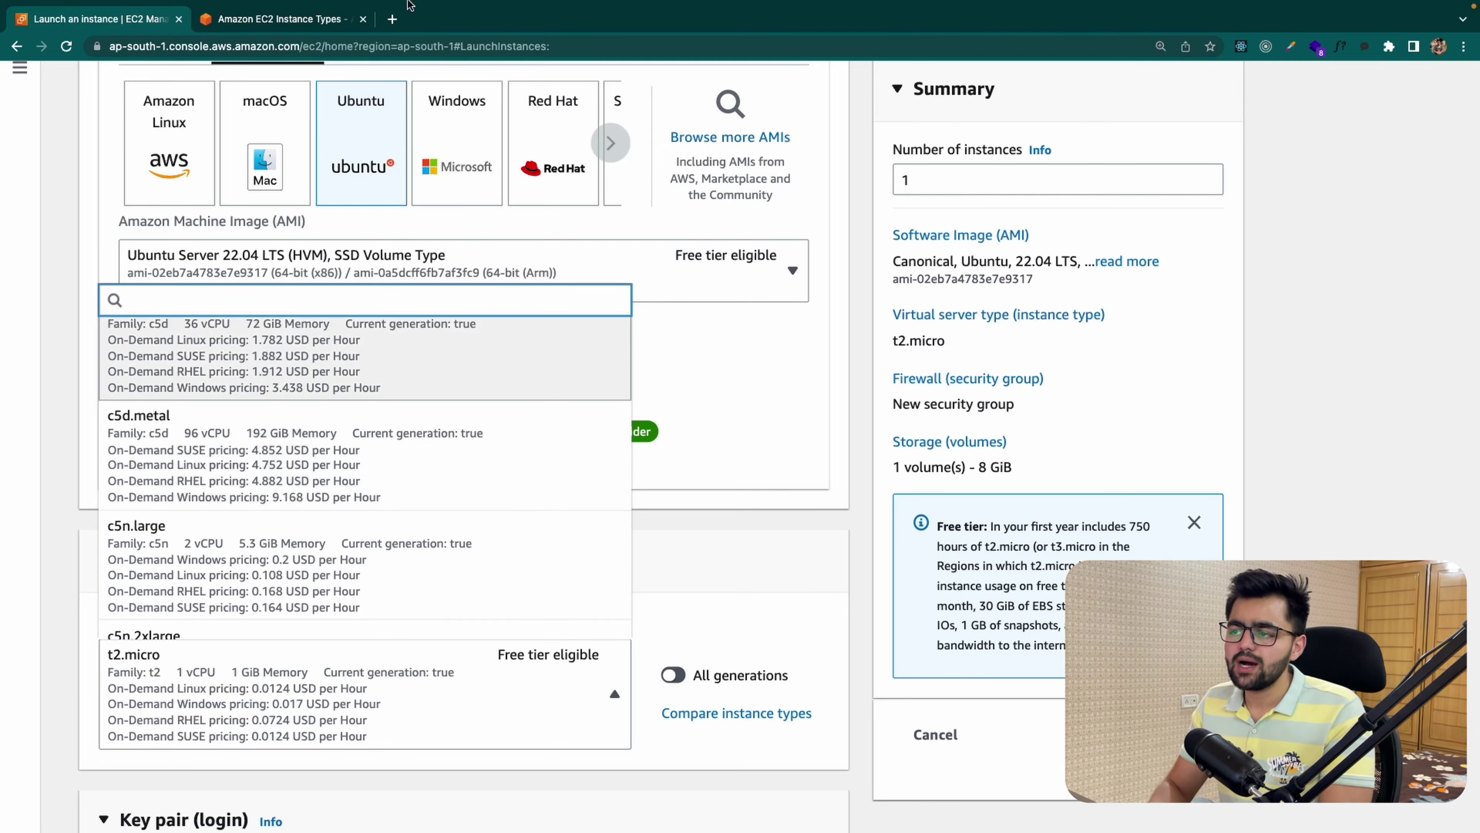
# Step: Switch to the Amazon EC2 Instance Types page and read its introduction and the General Purpose overview
pyautogui.click(274, 18)
pyautogui.scroll(5, 406, 265)
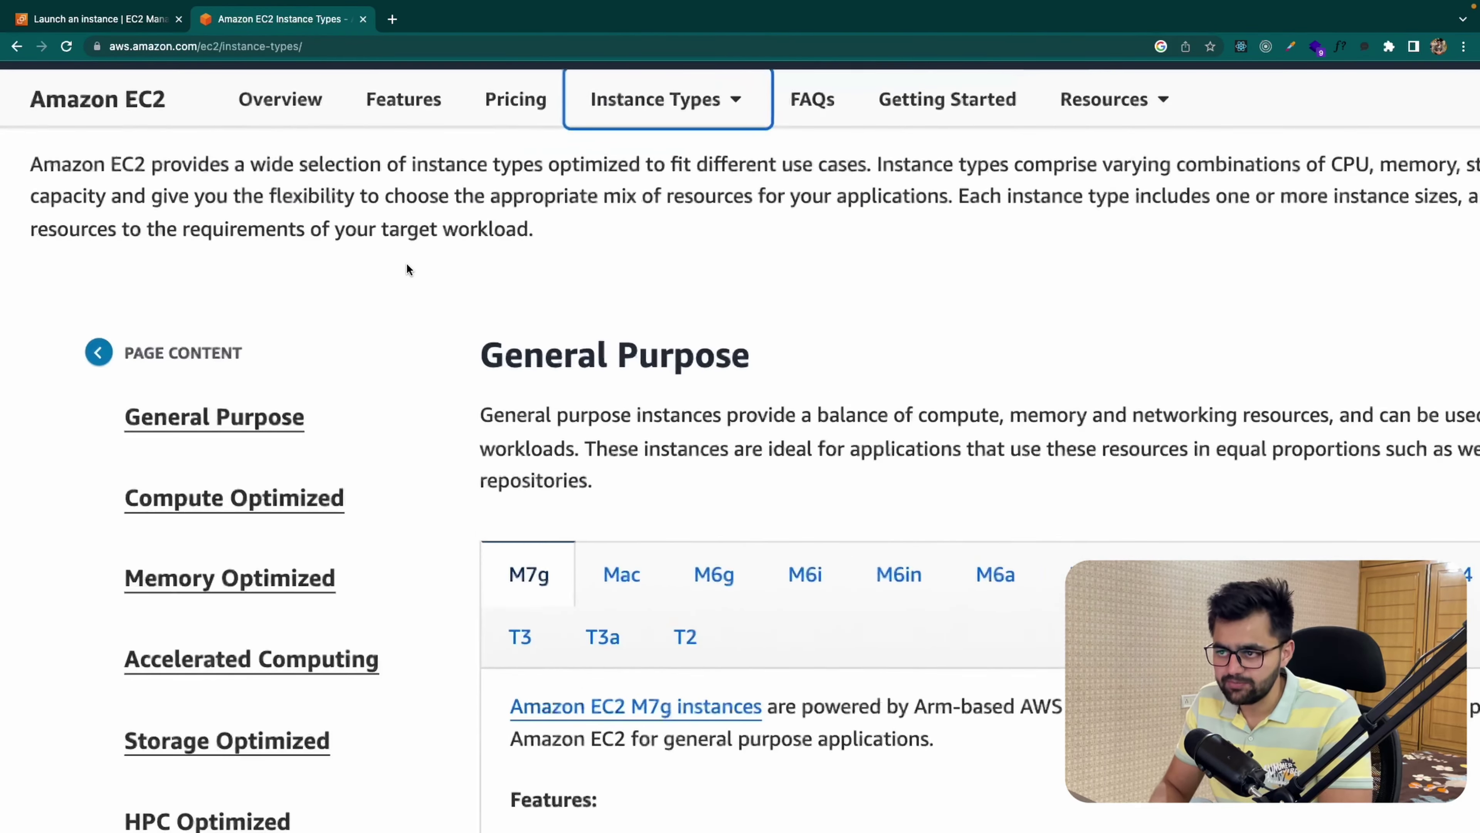
pyautogui.hscroll(1, 407, 263)
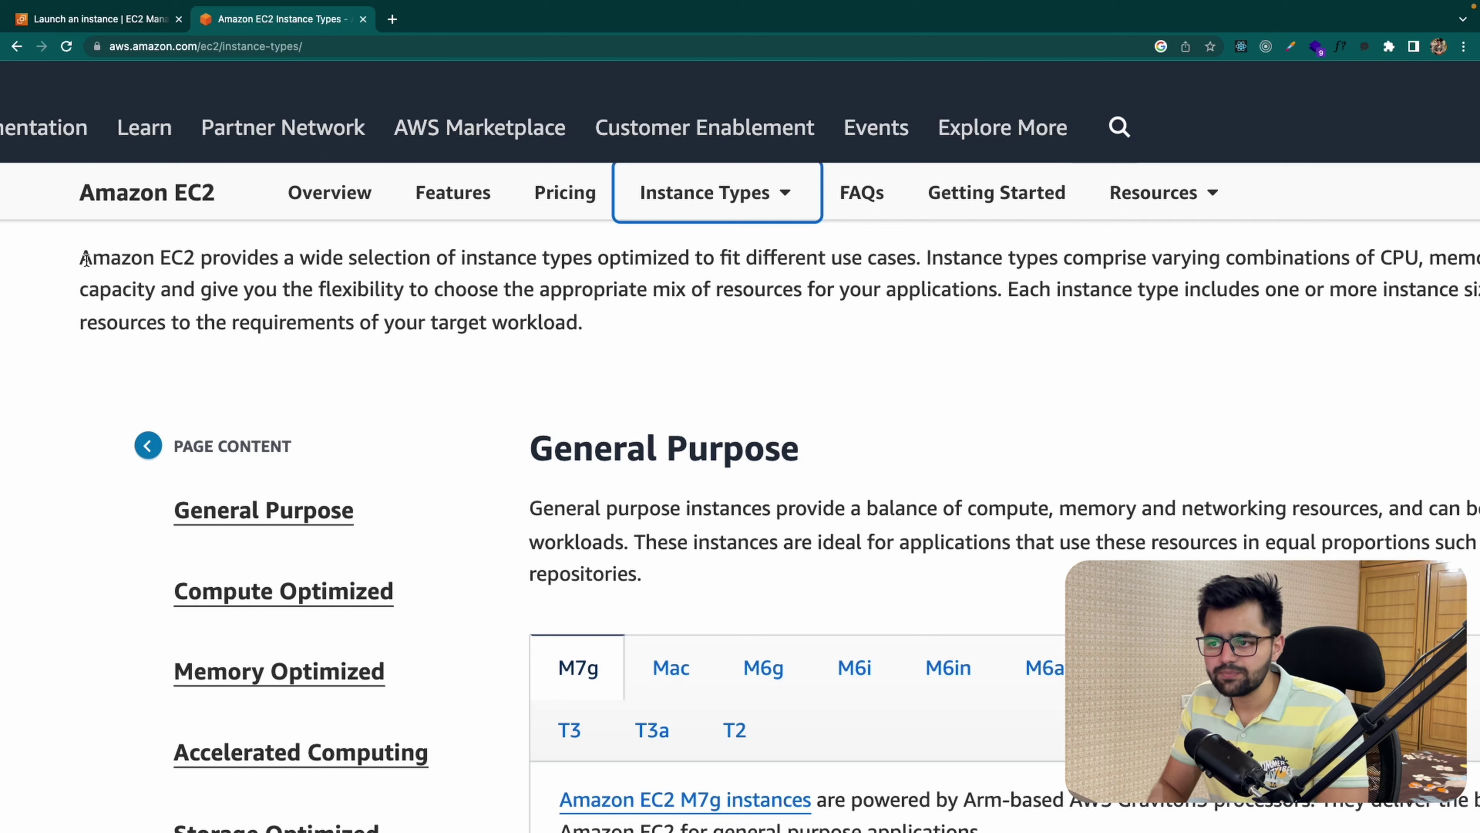
pyautogui.moveTo(82, 258); pyautogui.dragTo(841, 259)
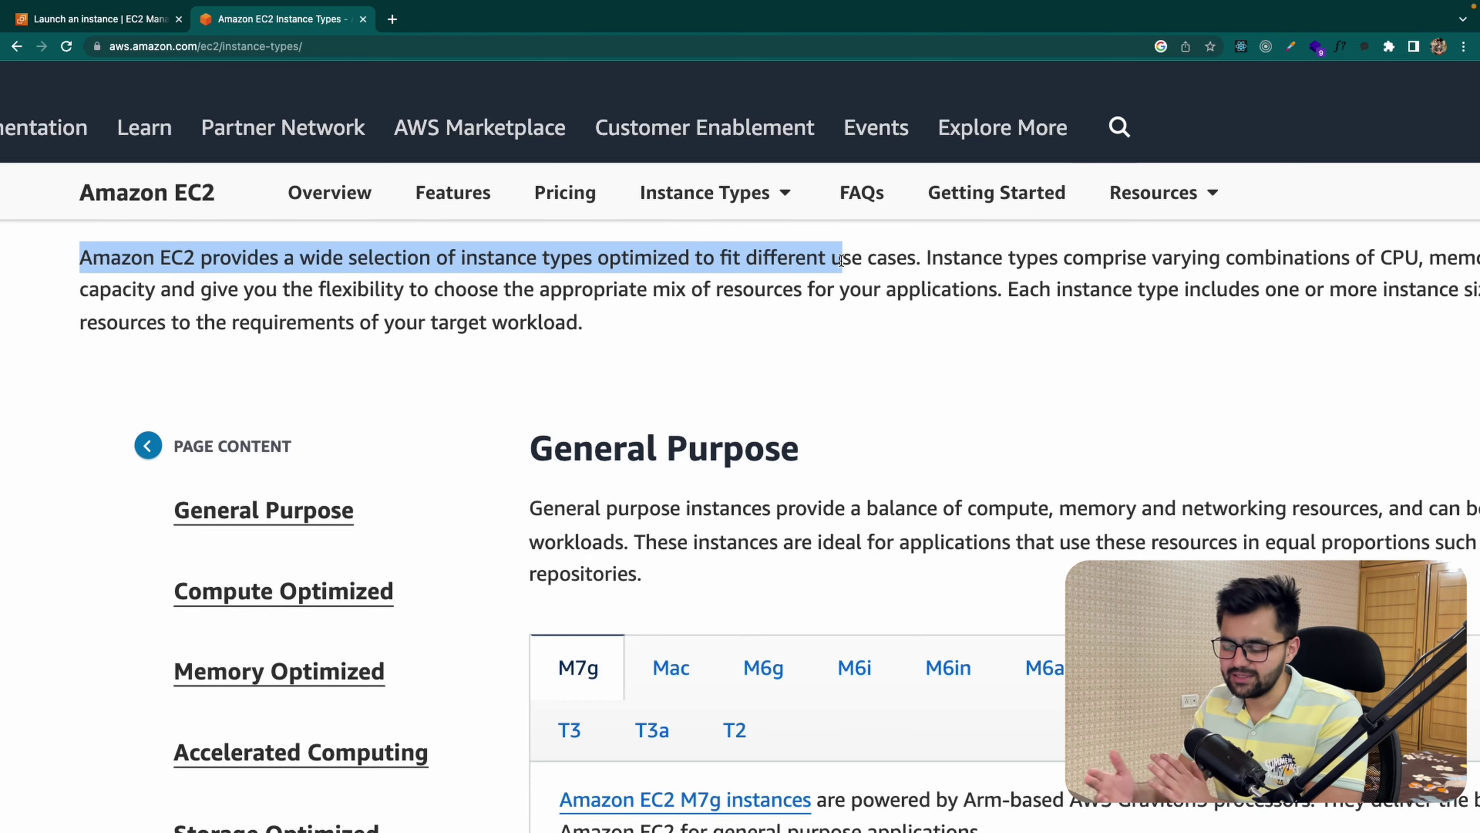
pyautogui.click(787, 401)
pyautogui.scroll(-5, 787, 402)
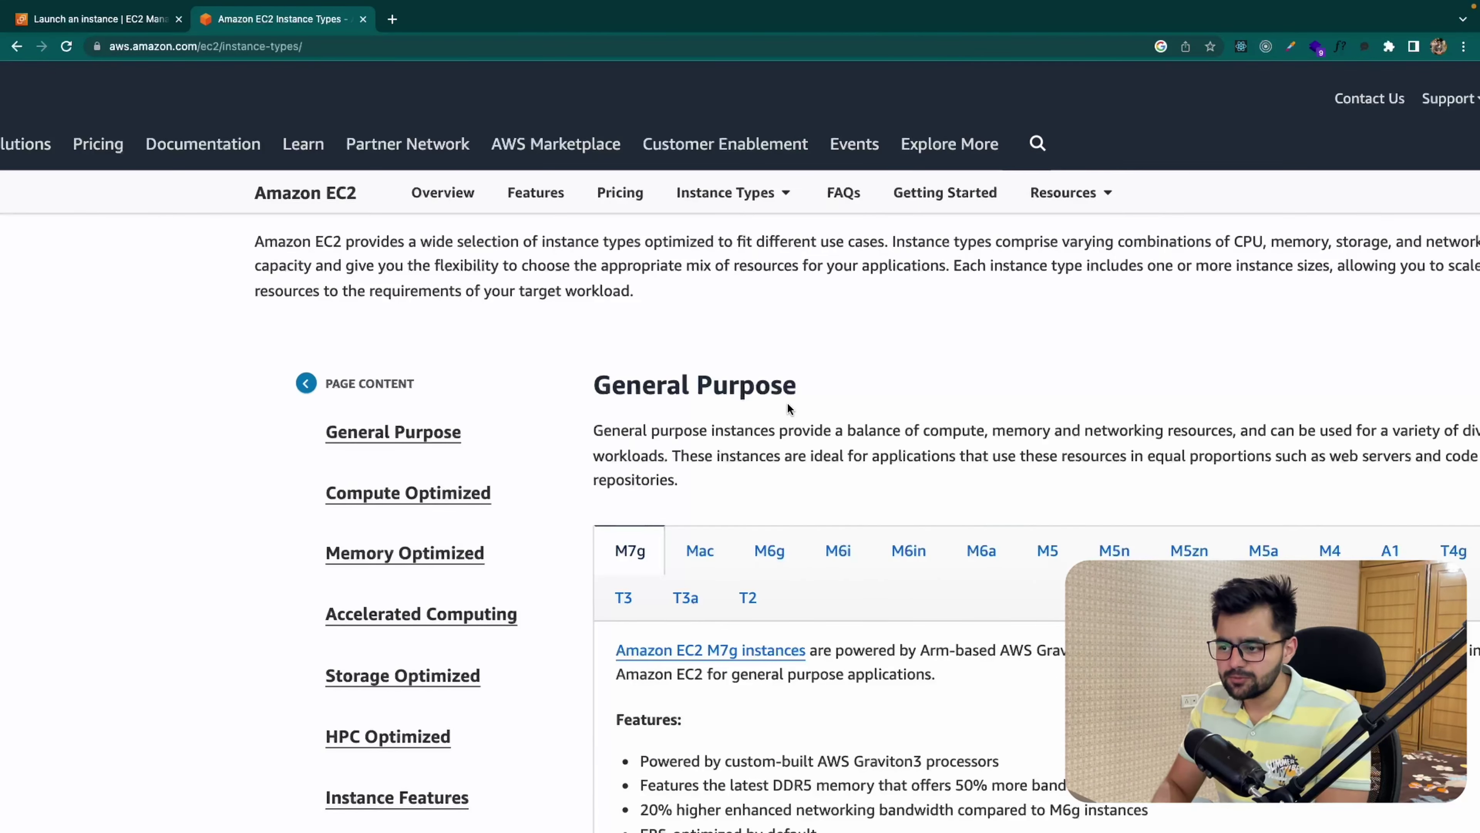
pyautogui.hscroll(3, 787, 402)
pyautogui.scroll(-2, 788, 401)
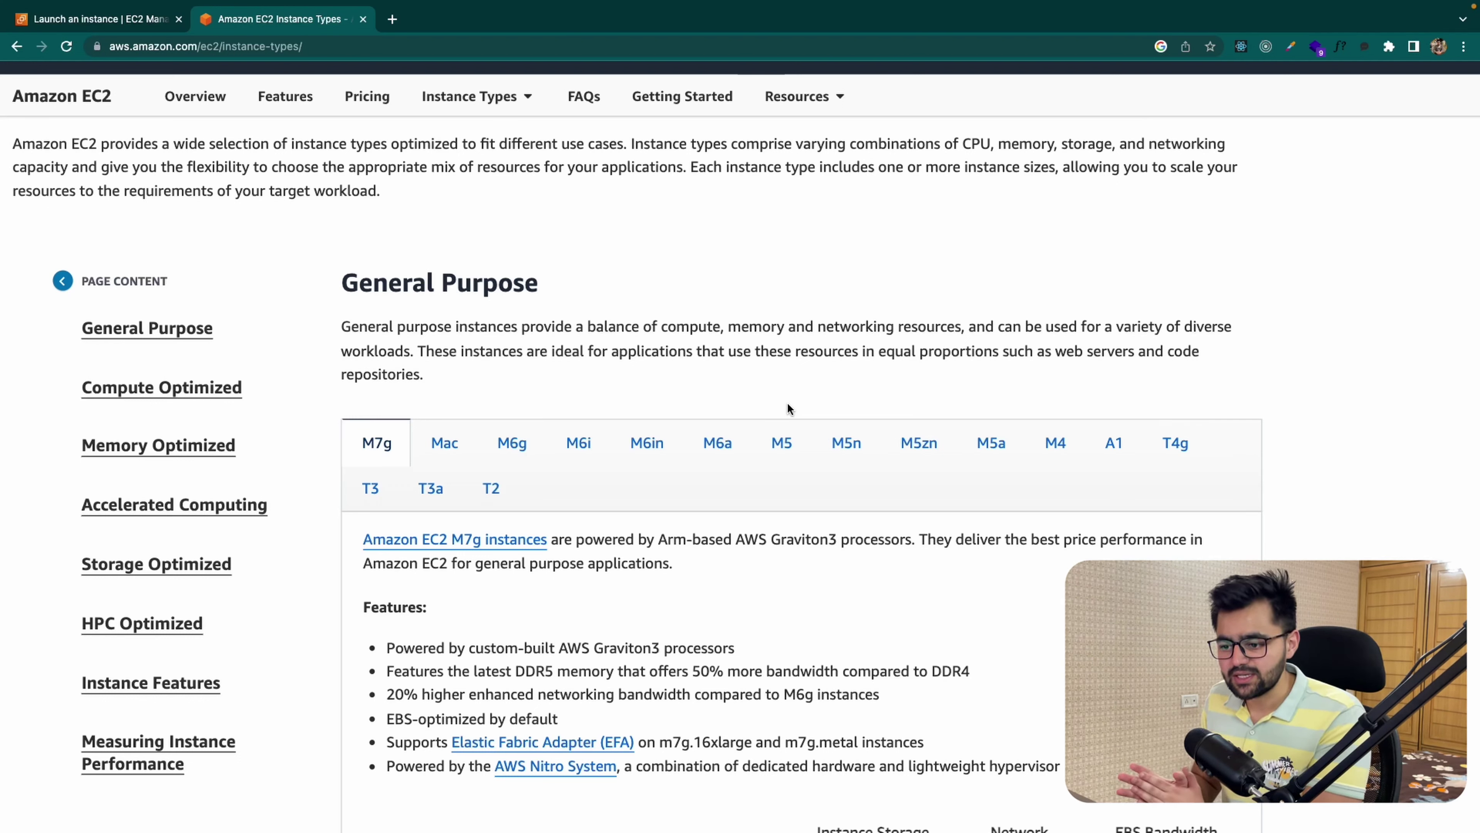
pyautogui.scroll(-2, 787, 407)
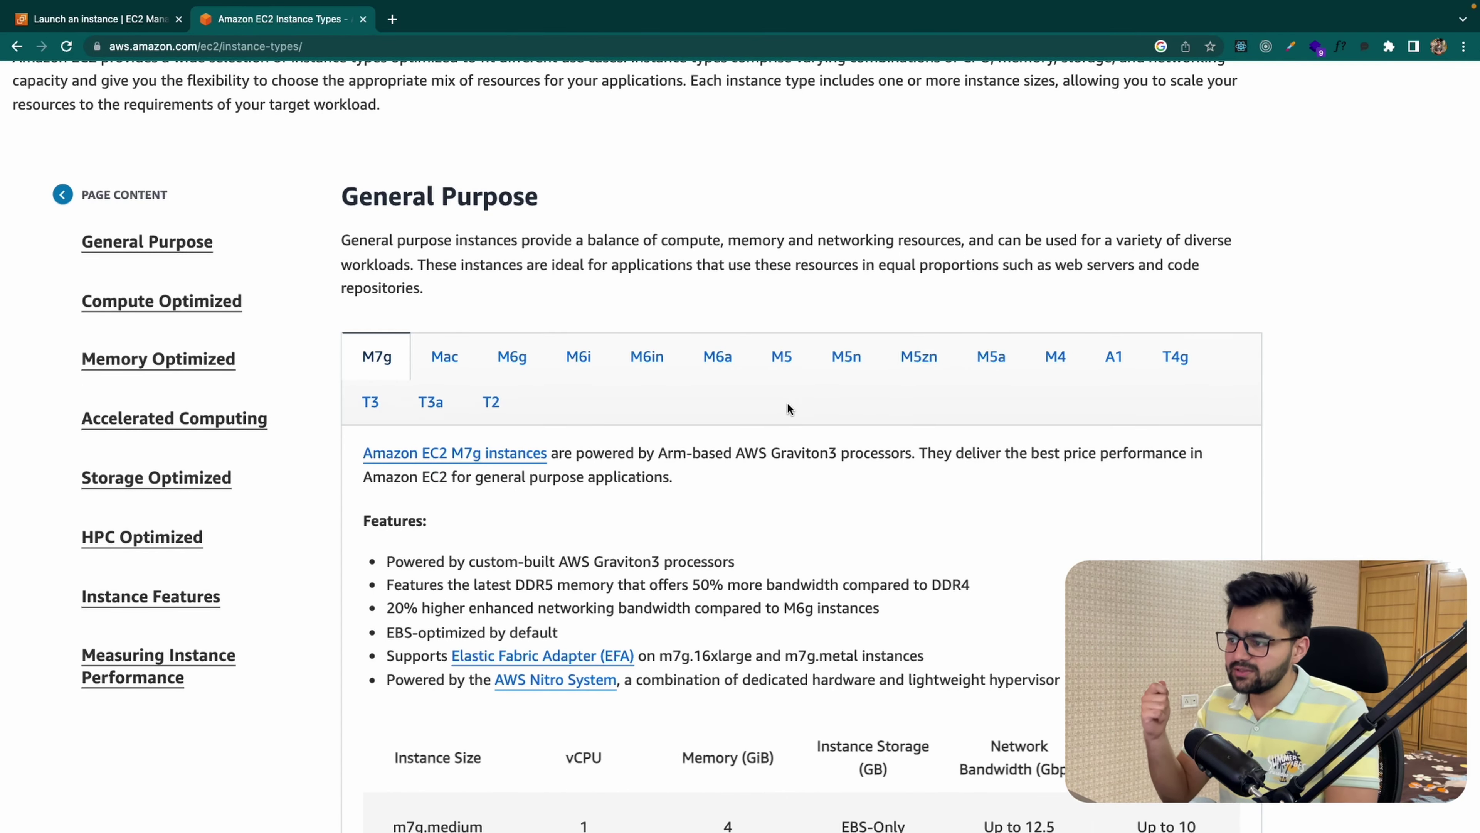
pyautogui.scroll(5, 804, 389)
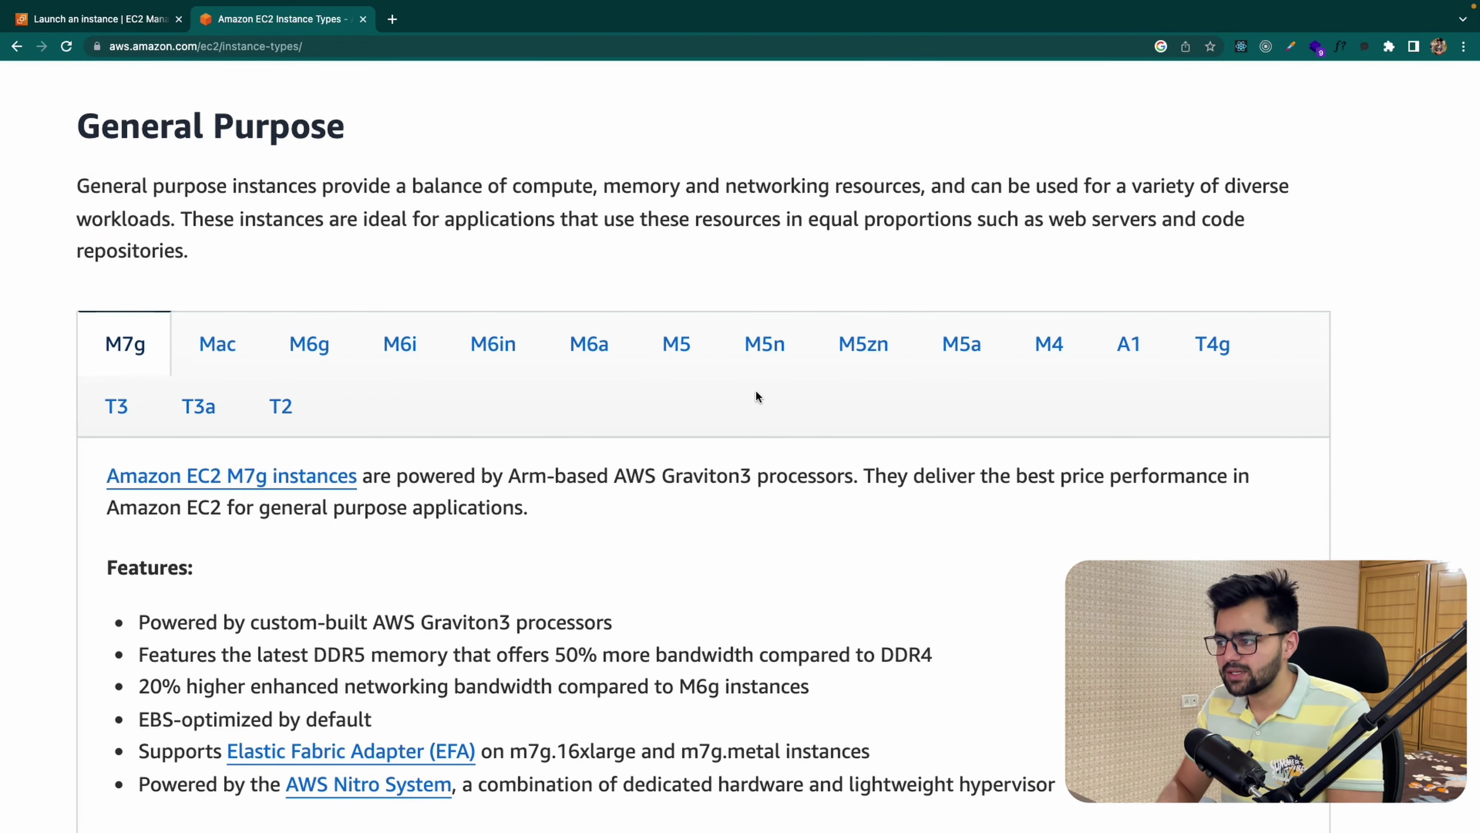
# Step: Show the M7g instance details and read about its processor, DDR5 memory and enhanced networking features
pyautogui.click(278, 415)
pyautogui.click(199, 408)
pyautogui.click(128, 346)
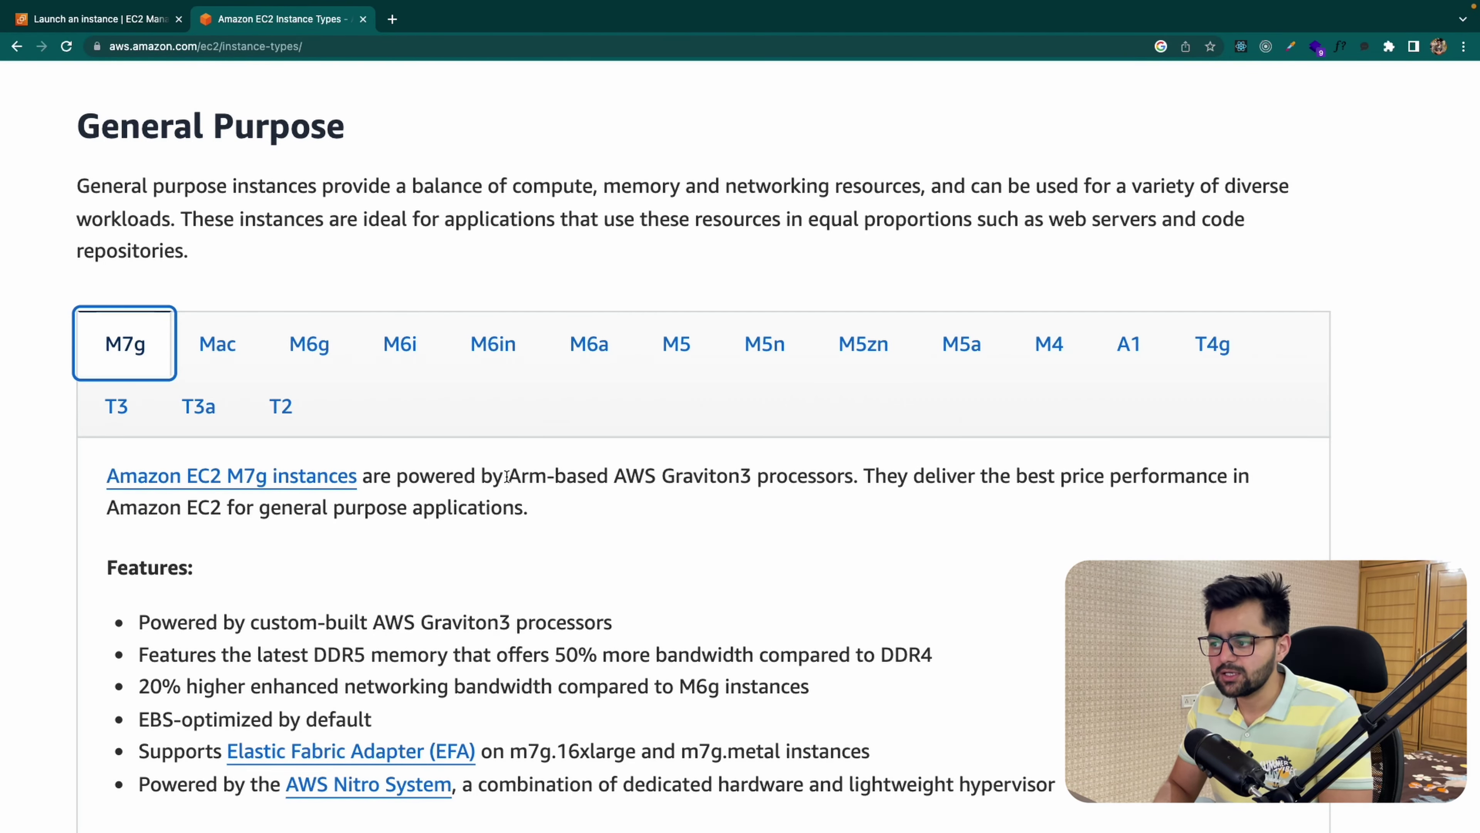
pyautogui.moveTo(503, 474); pyautogui.dragTo(875, 475)
pyautogui.click(787, 494)
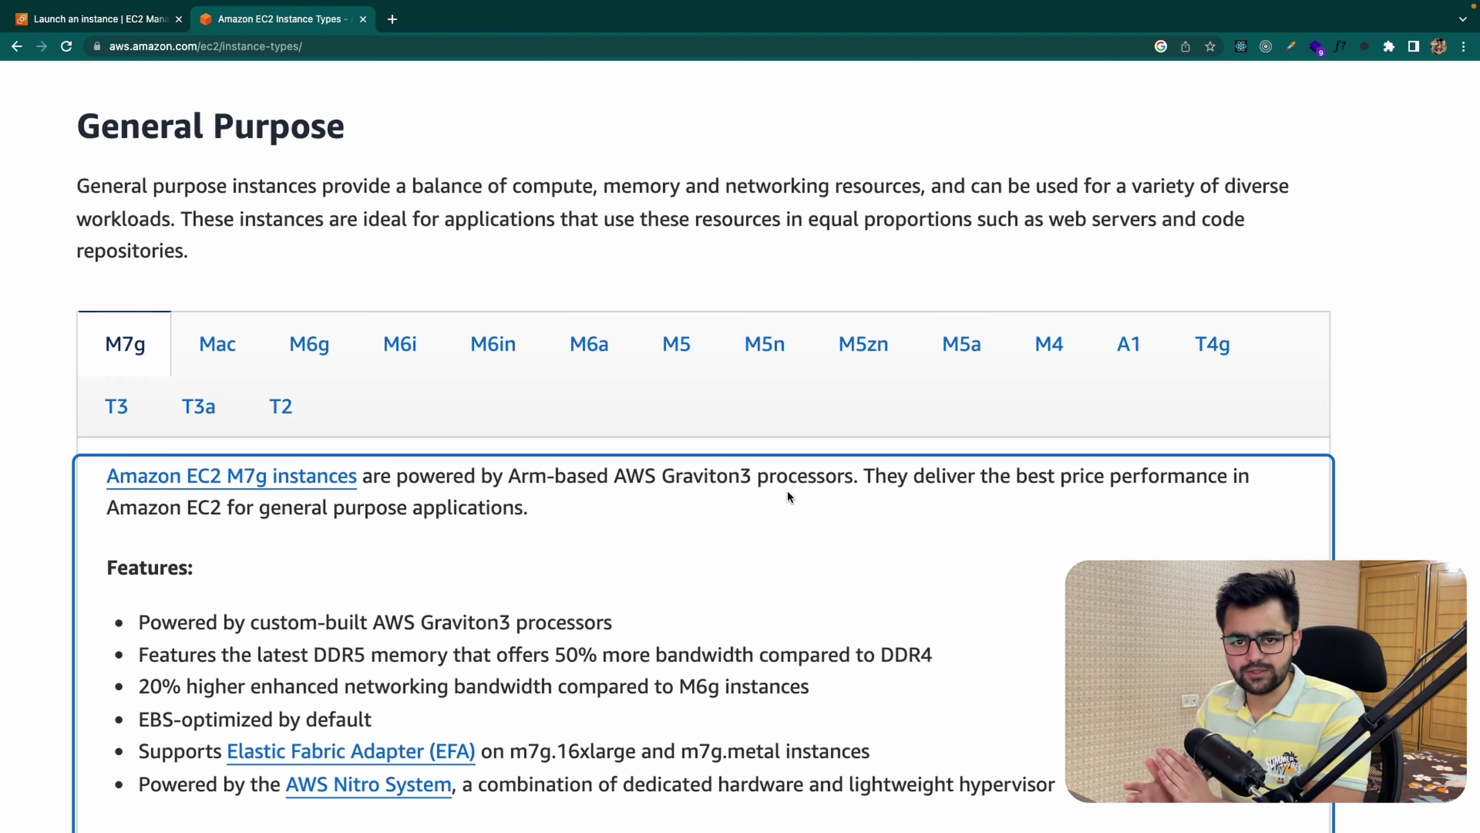
pyautogui.scroll(-2, 463, 593)
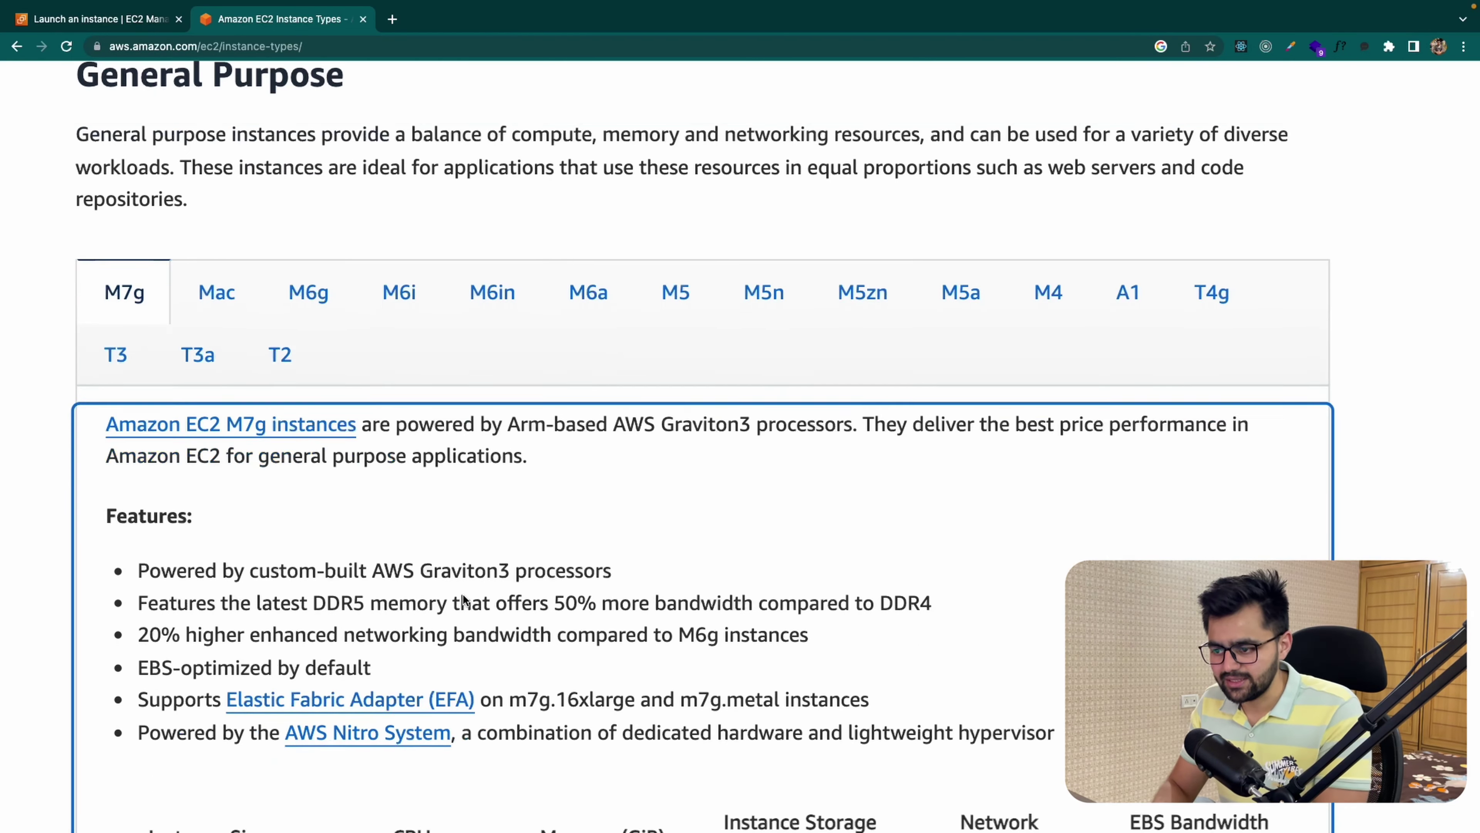
pyautogui.moveTo(314, 536); pyautogui.dragTo(535, 534)
pyautogui.click(395, 563)
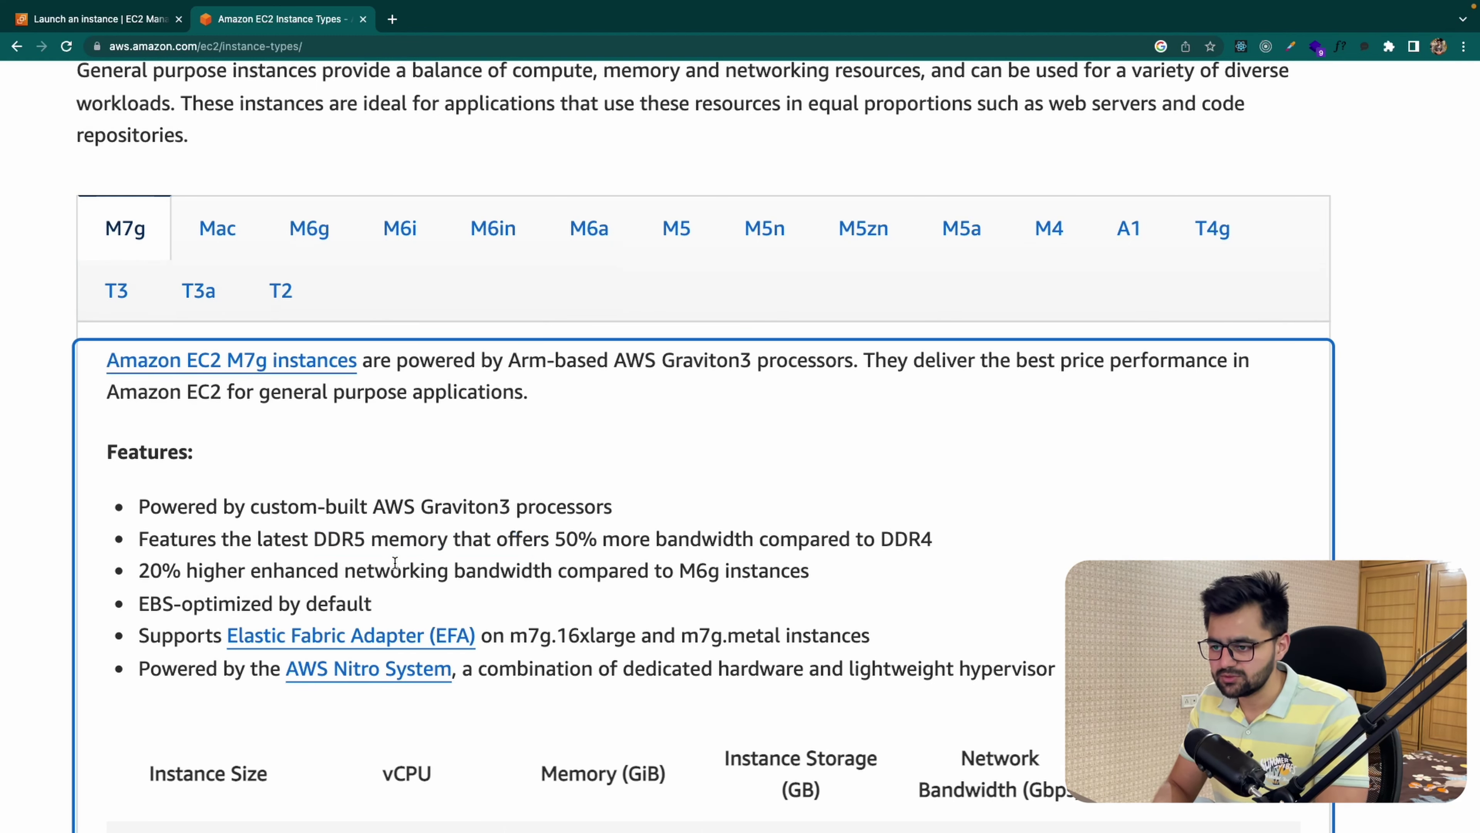
pyautogui.moveTo(272, 571); pyautogui.dragTo(577, 569)
pyautogui.scroll(-7, 577, 566)
pyautogui.scroll(10, 577, 564)
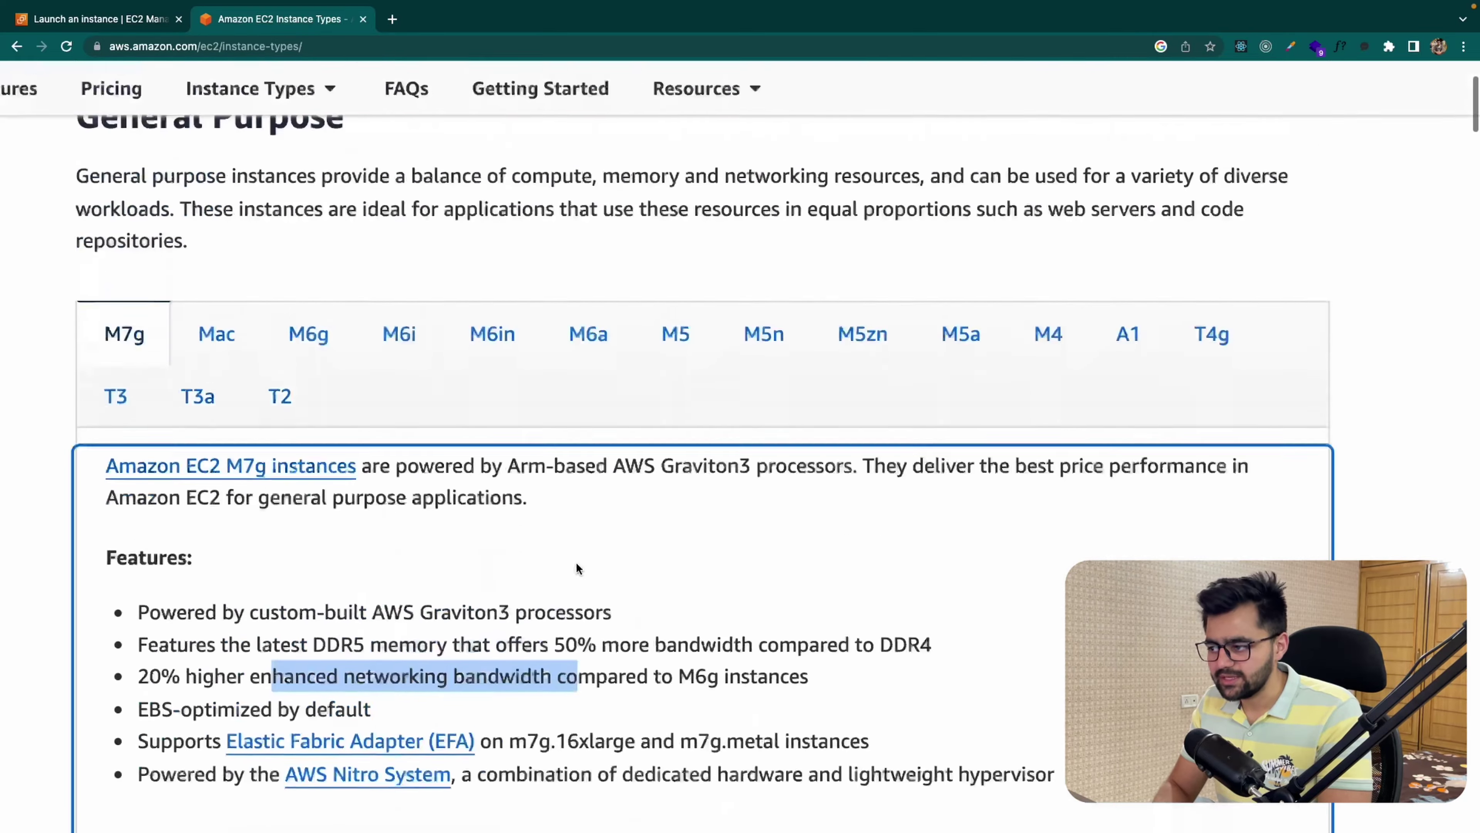
# Step: View the Mac instance details, and read the M6g processor description and network bandwidth
pyautogui.click(249, 399)
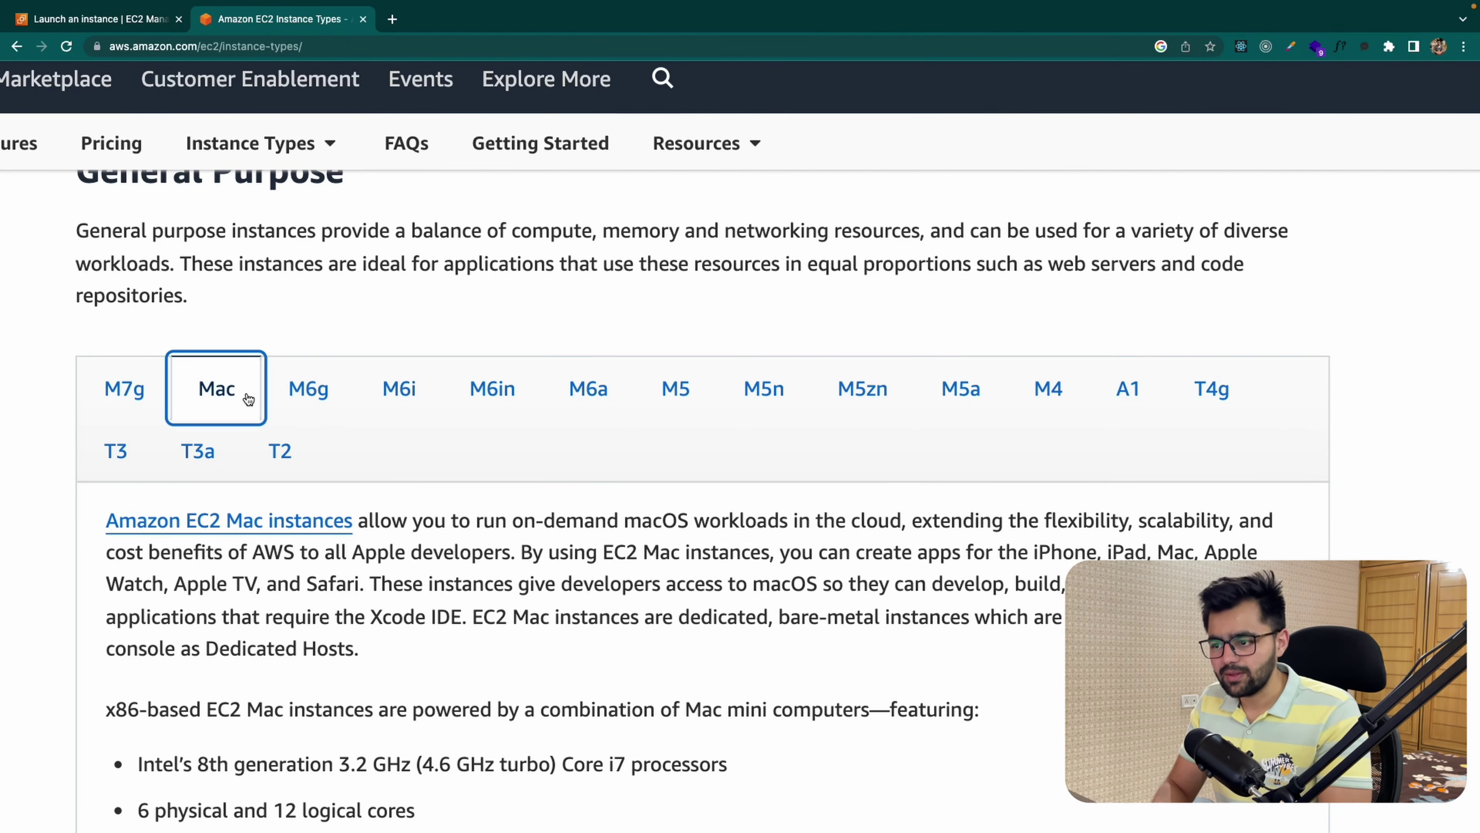
pyautogui.click(290, 387)
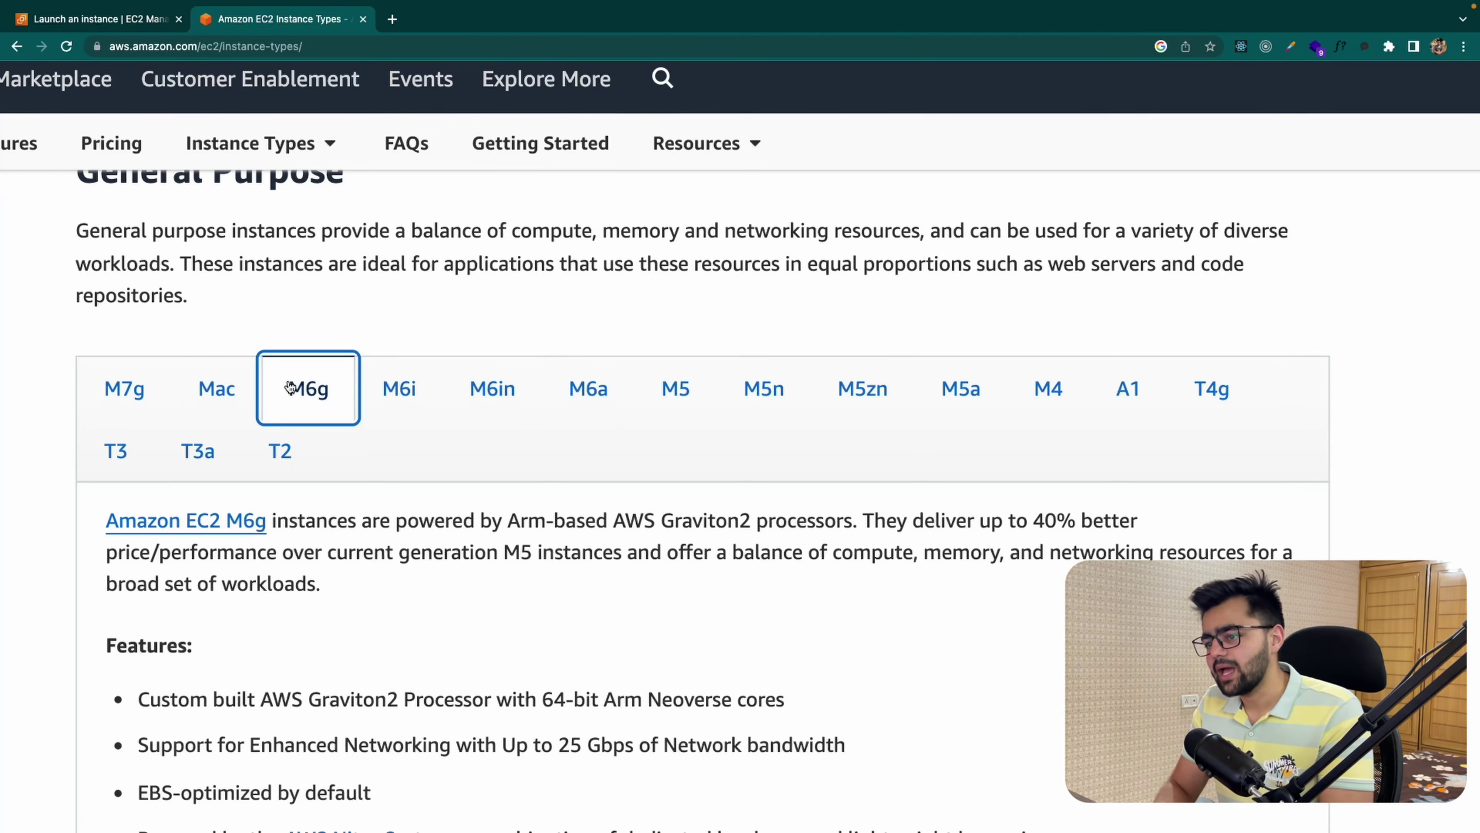
pyautogui.moveTo(560, 530); pyautogui.dragTo(661, 519)
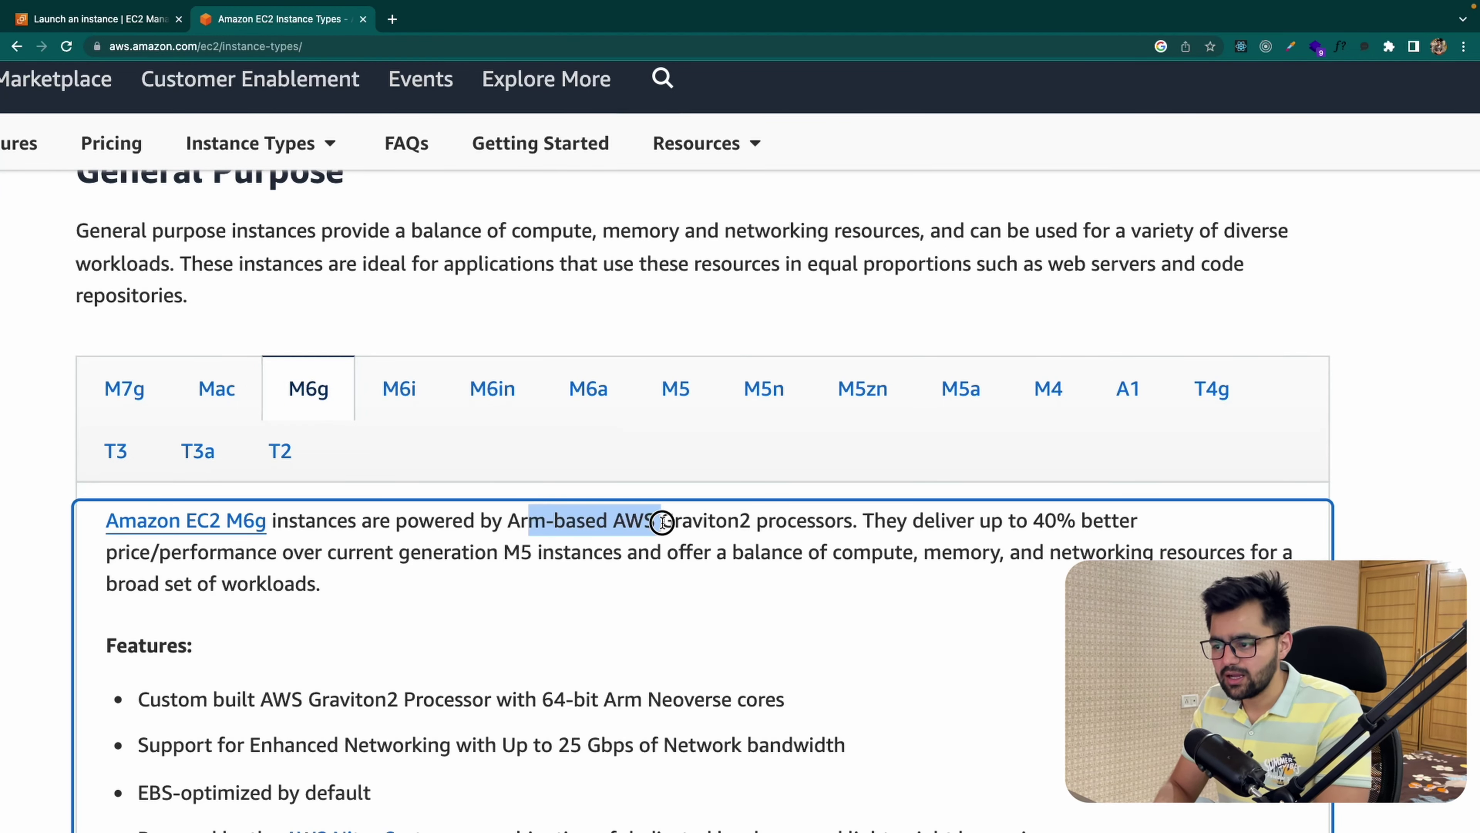
pyautogui.click(661, 519)
pyautogui.scroll(-2, 638, 600)
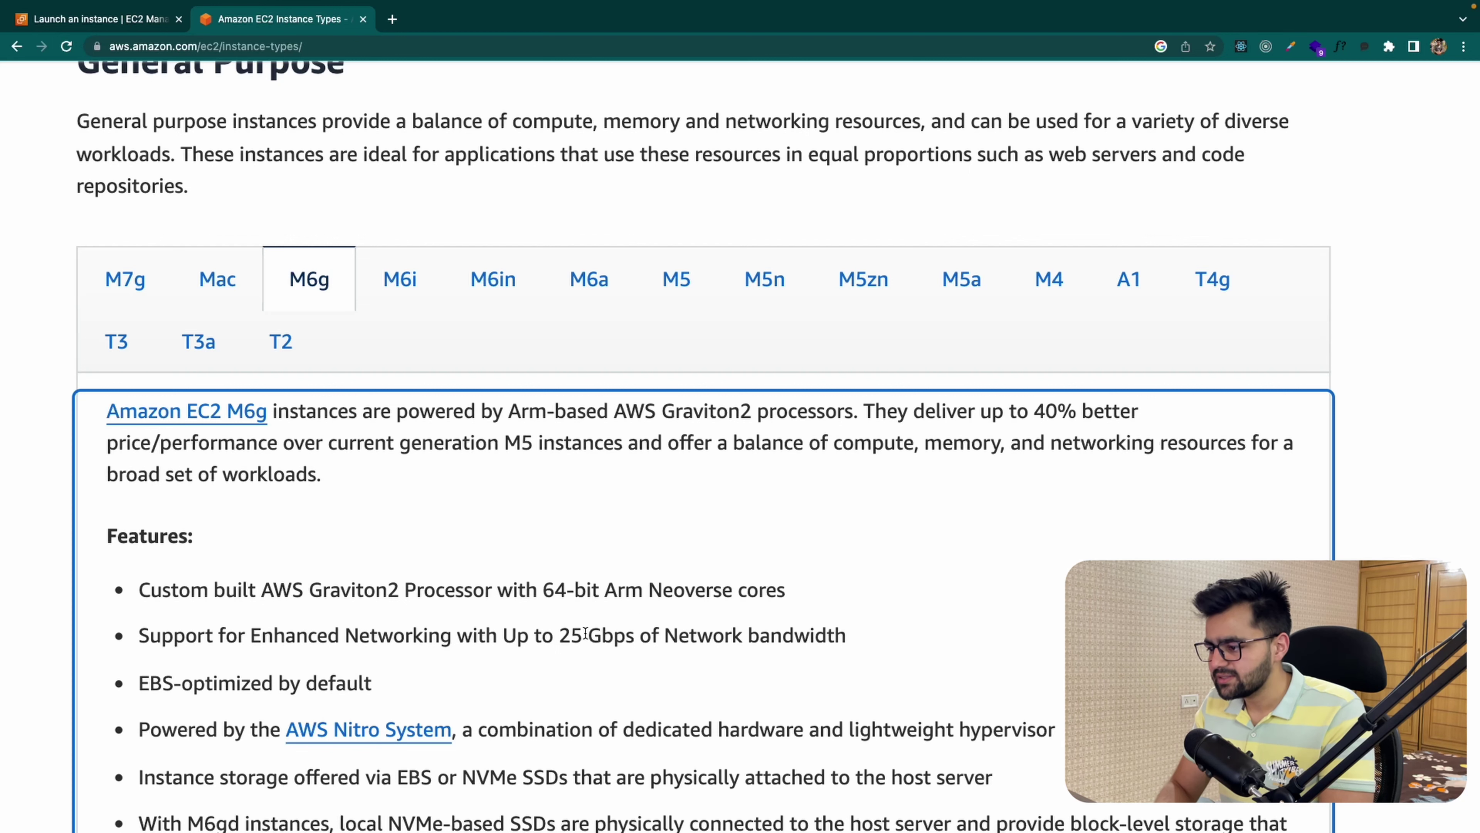
pyautogui.moveTo(585, 634); pyautogui.dragTo(750, 634)
pyautogui.click(750, 635)
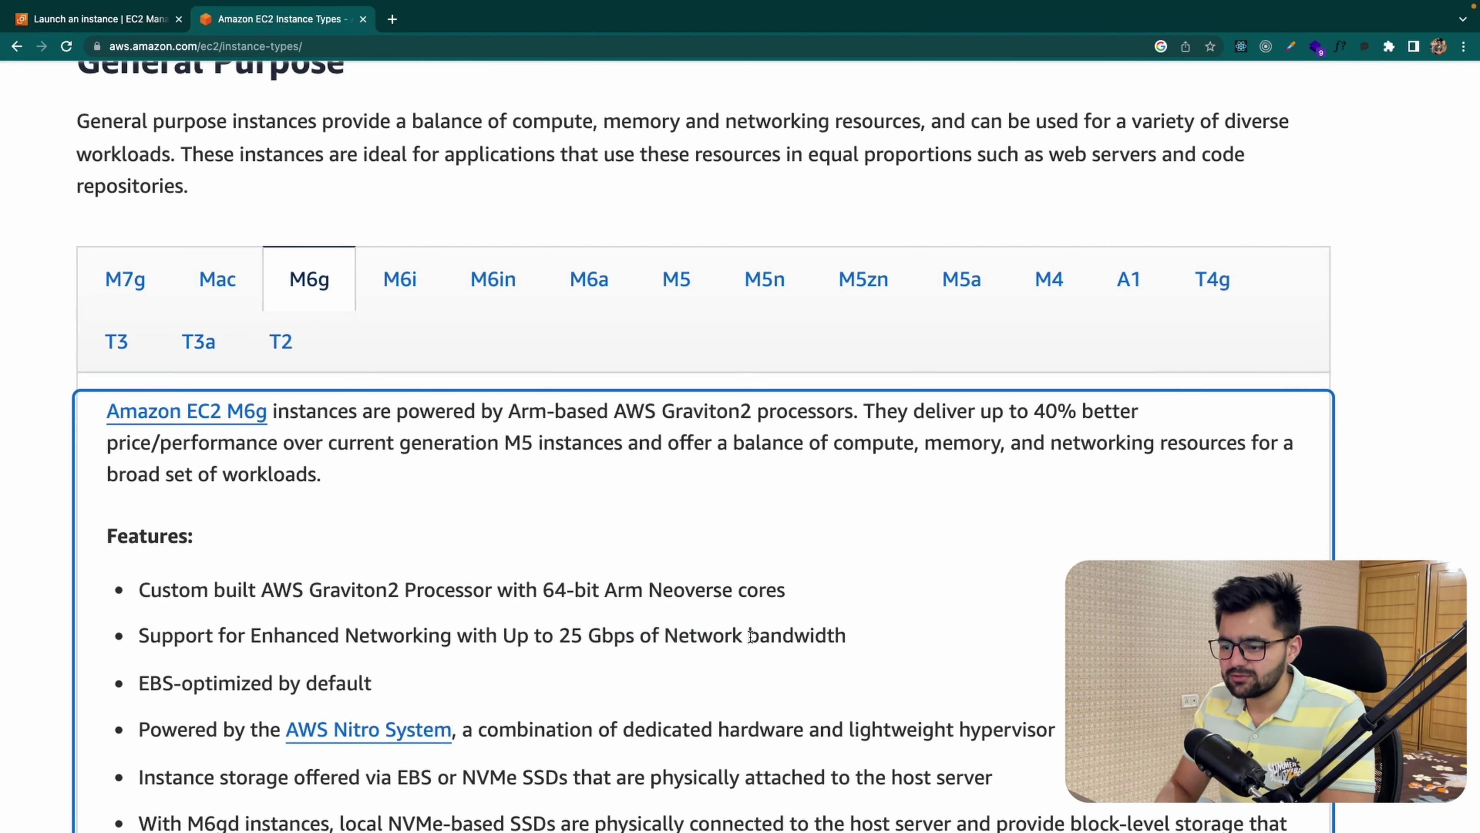
pyautogui.scroll(2, 751, 635)
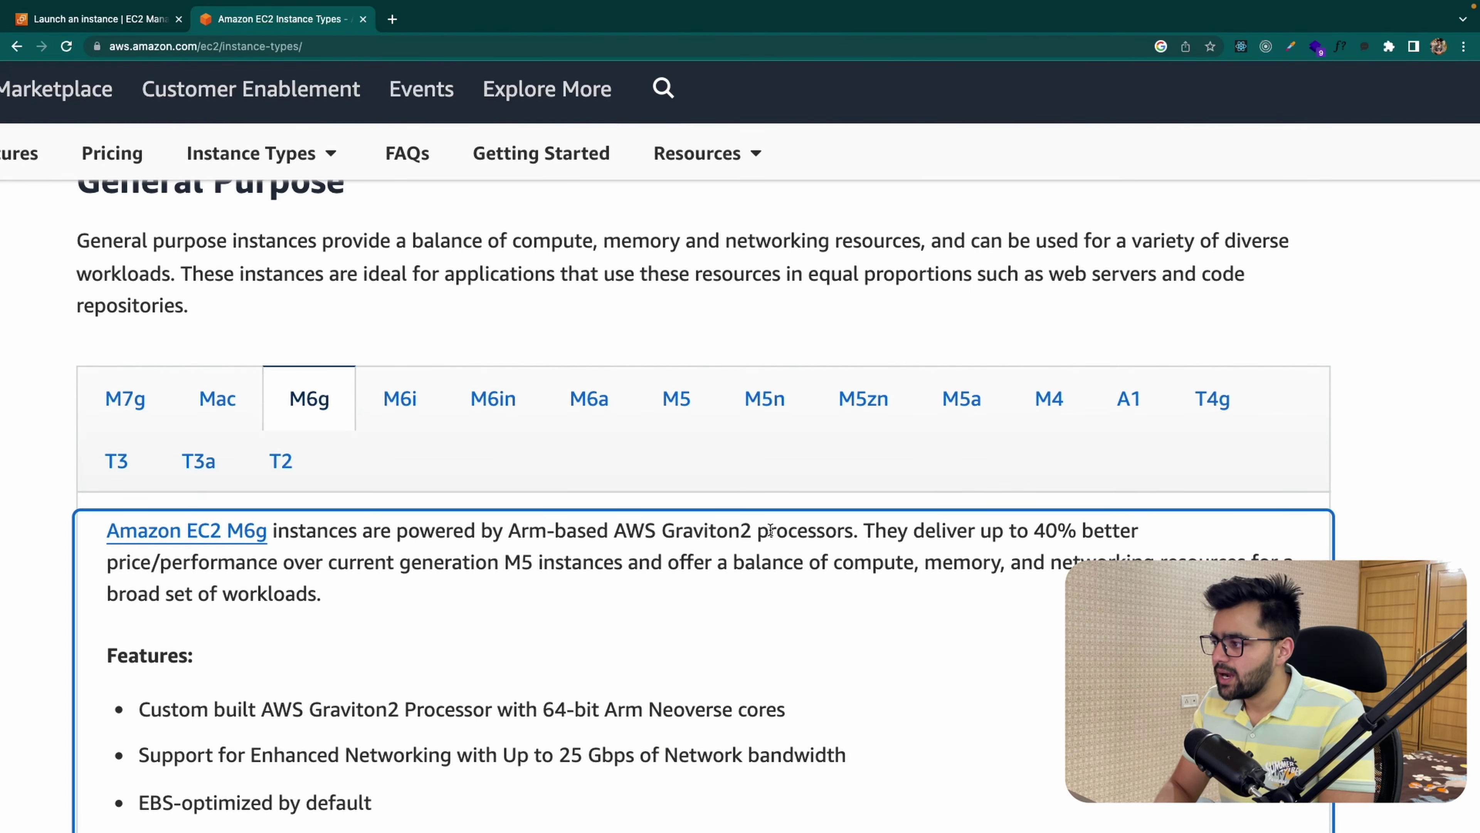
# Step: Show the T3 instance details and read the description of its baseline CPU performance
pyautogui.click(110, 461)
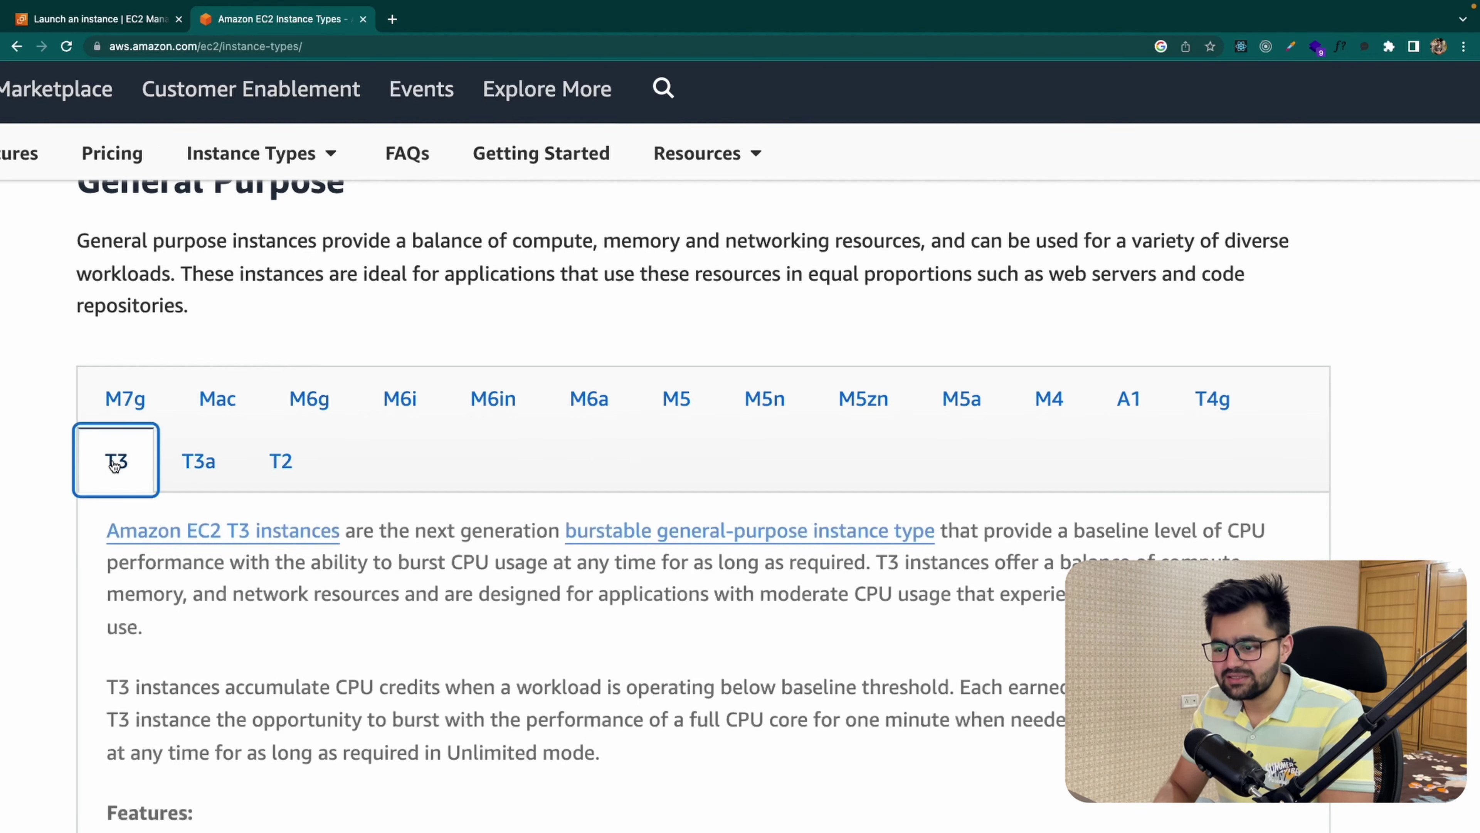
pyautogui.scroll(-1, 420, 525)
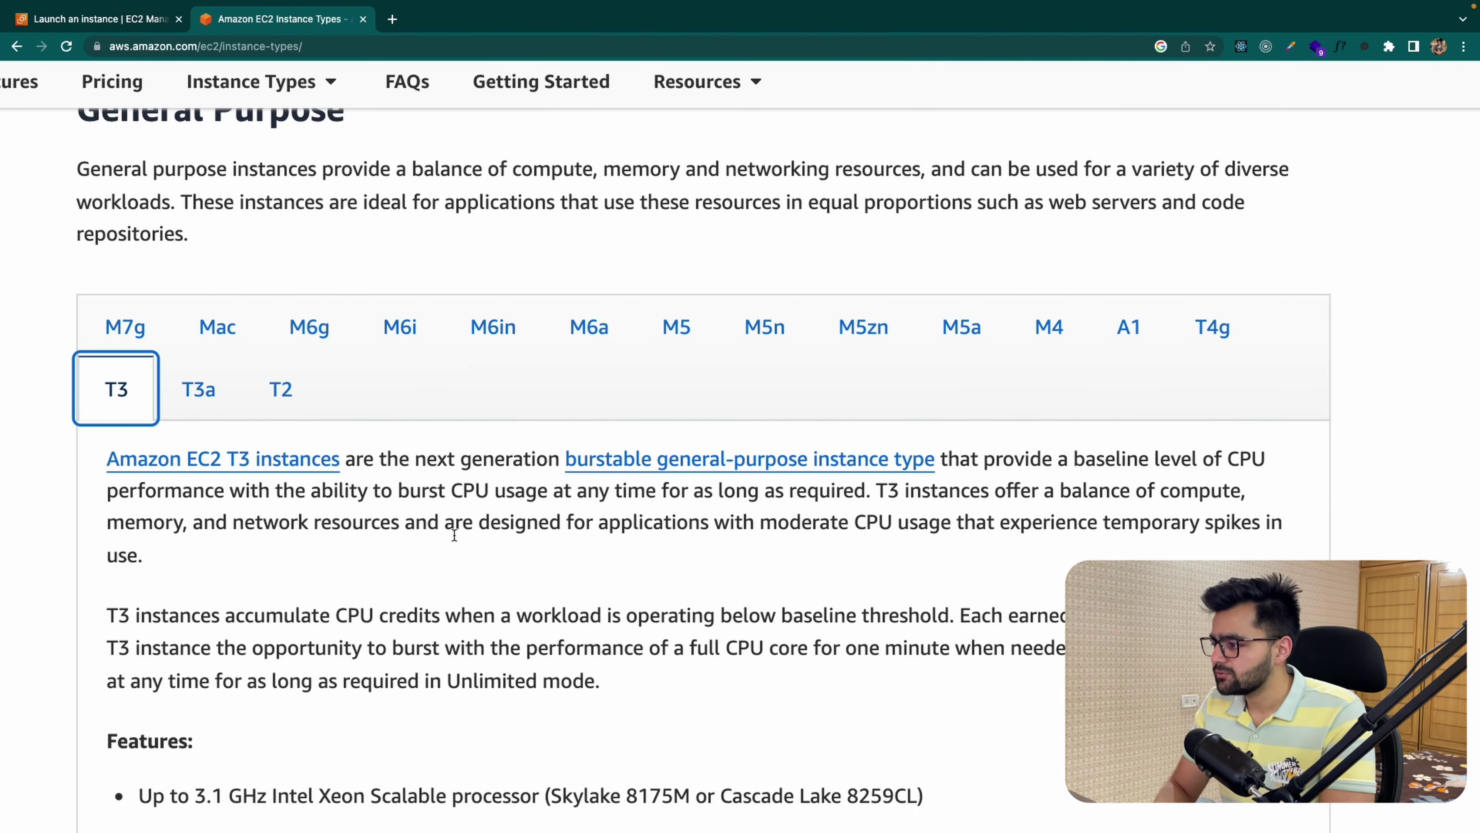
pyautogui.moveTo(1122, 459); pyautogui.dragTo(1275, 463)
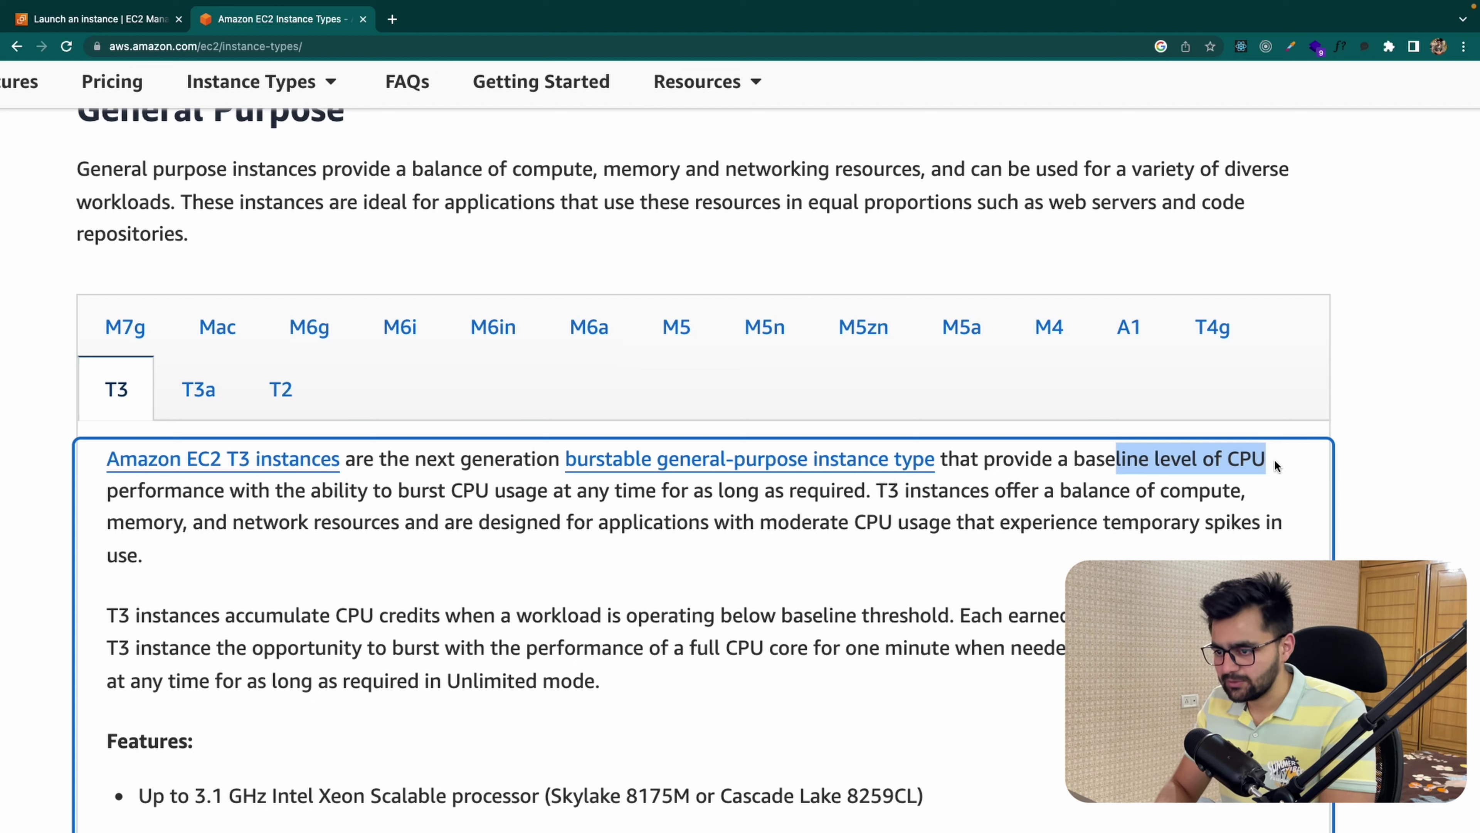
pyautogui.click(651, 568)
# Step: Show the T2 instance details and read the burstable performance description, CPU credit explanation and feature list
pyautogui.click(282, 391)
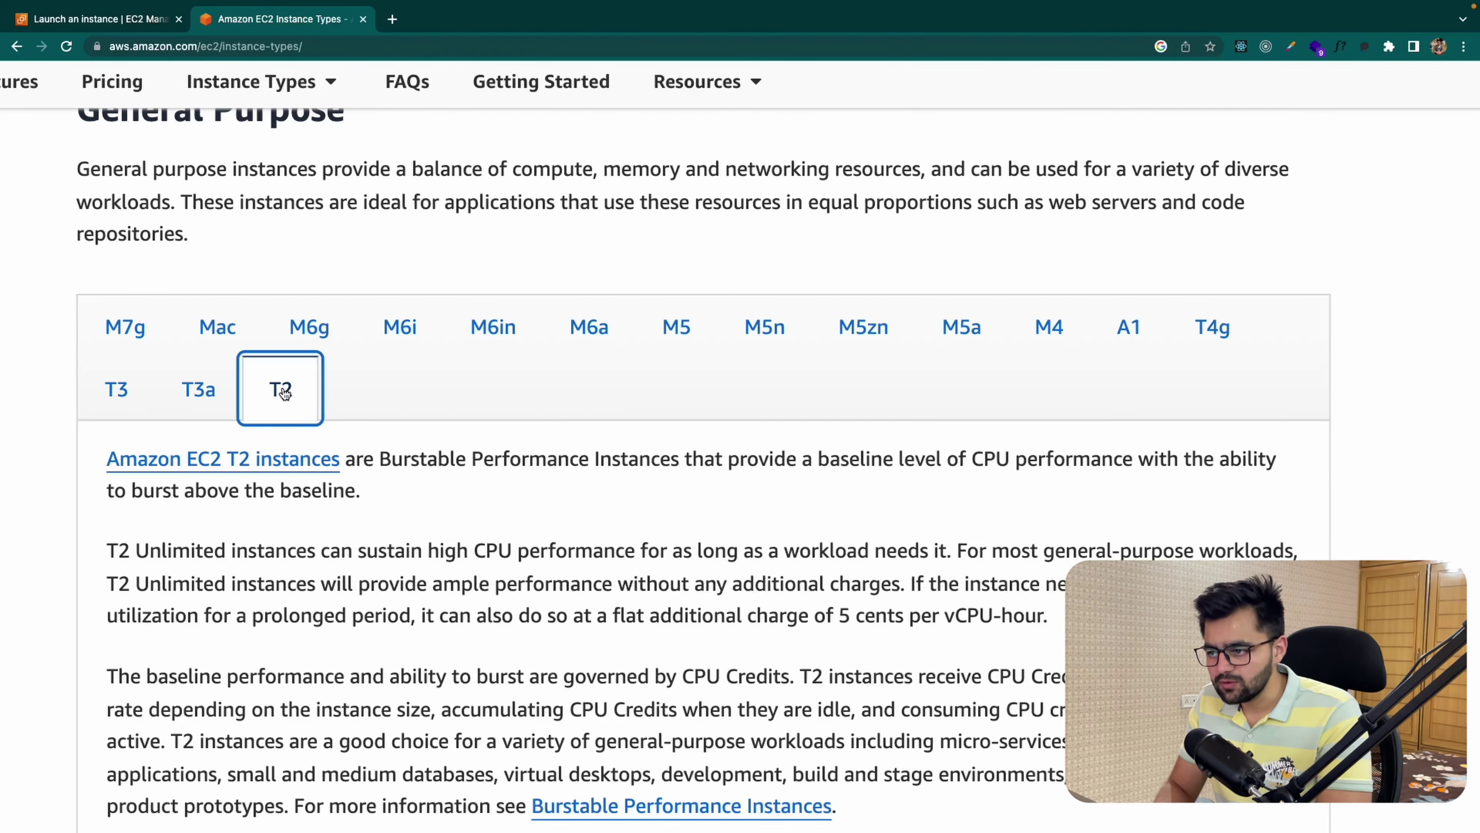
pyautogui.click(418, 458)
pyautogui.scroll(-1, 994, 420)
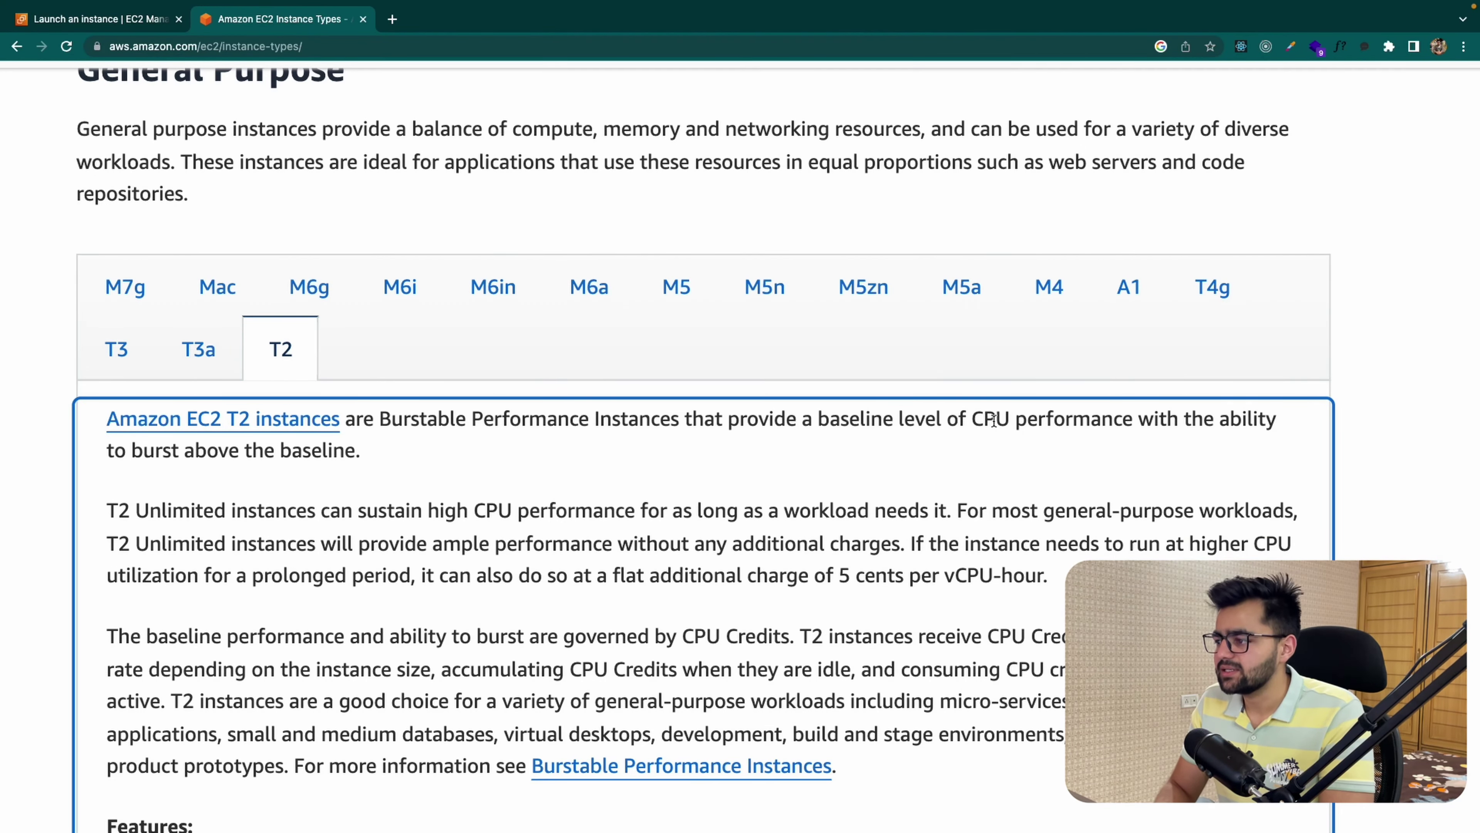
pyautogui.moveTo(834, 418); pyautogui.dragTo(1183, 419)
pyautogui.click(999, 414)
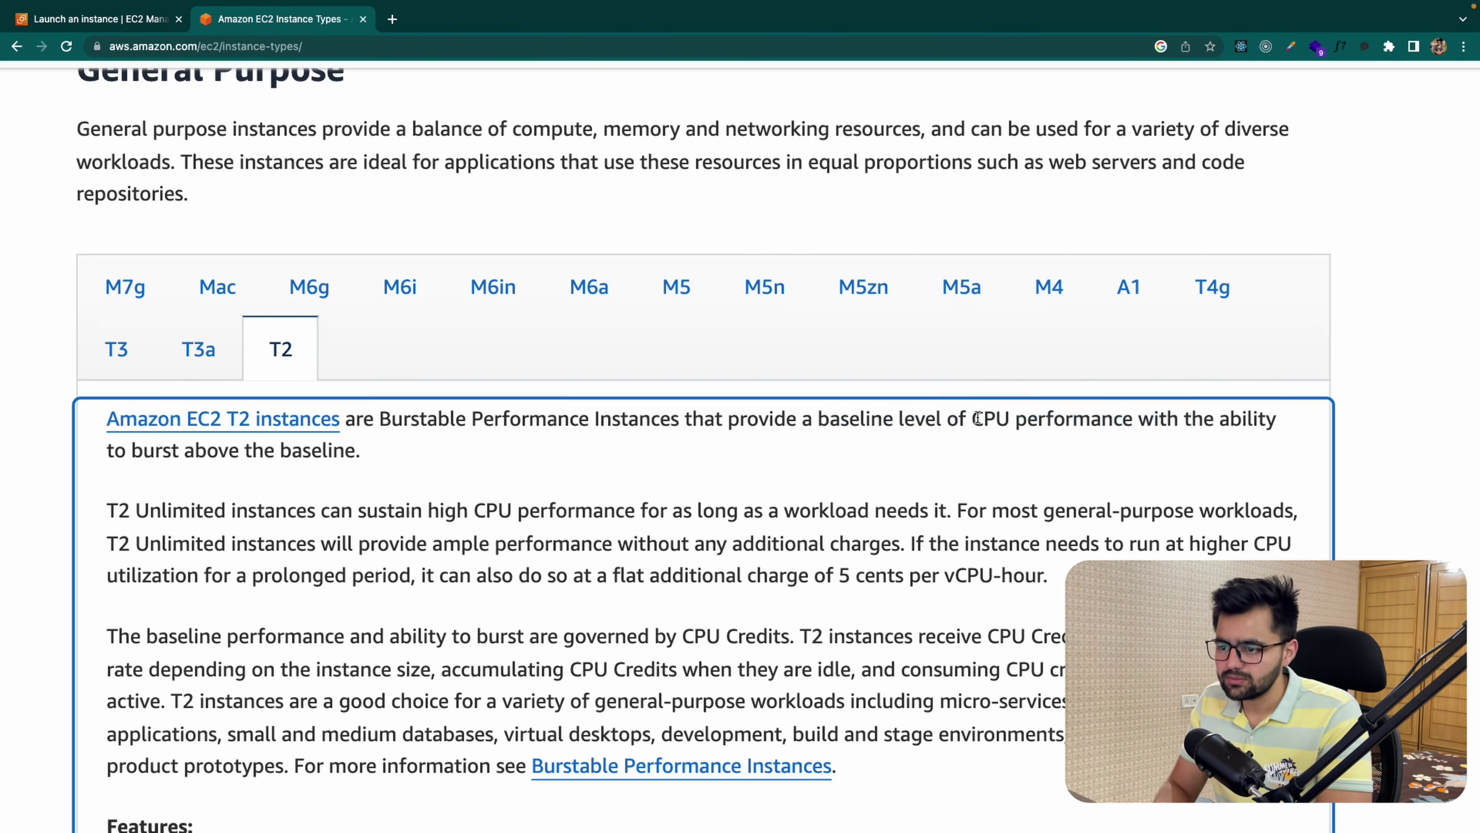
pyautogui.scroll(-2, 952, 517)
pyautogui.scroll(-3, 952, 517)
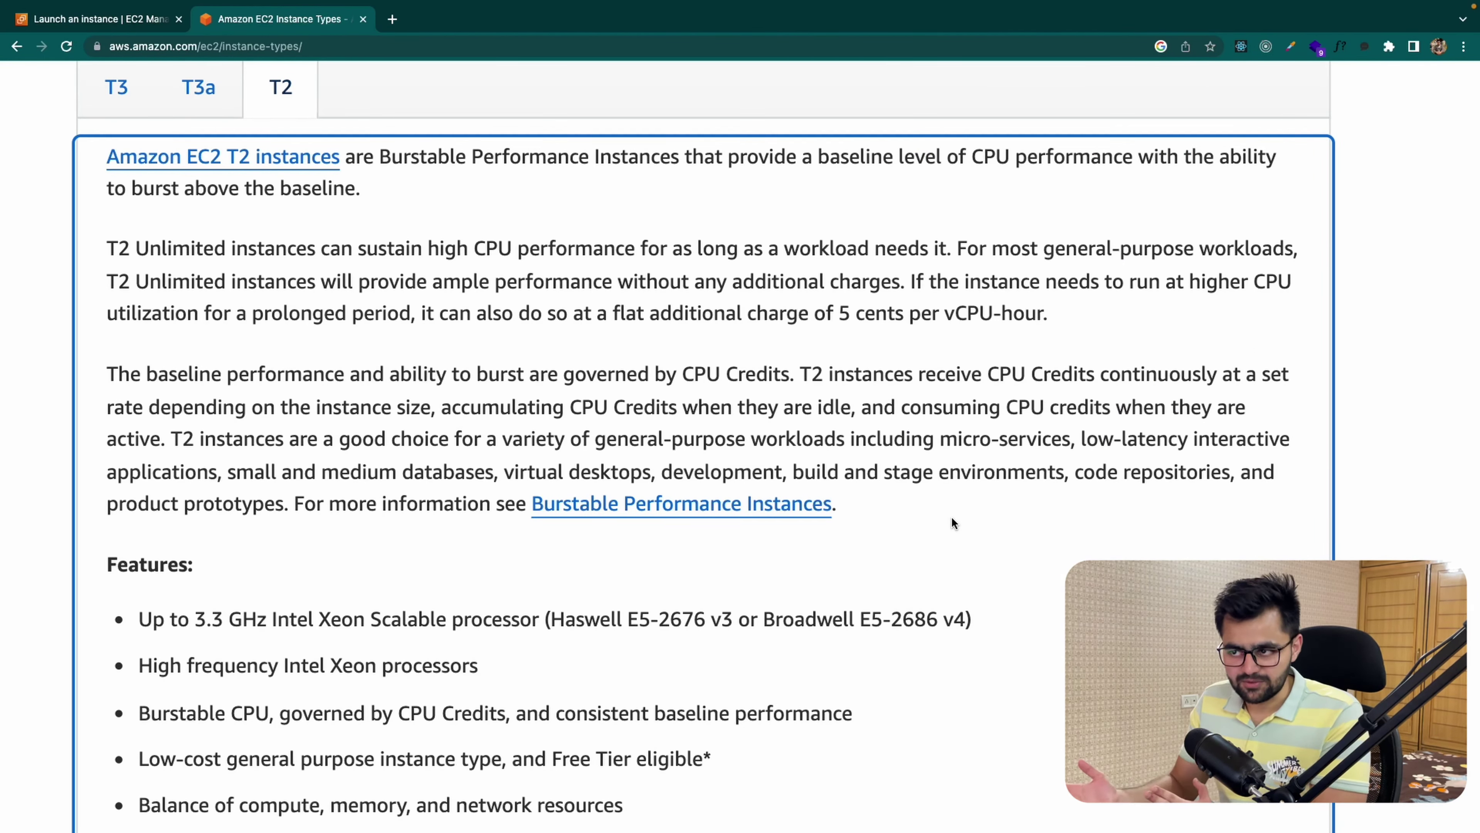
pyautogui.scroll(4, 952, 521)
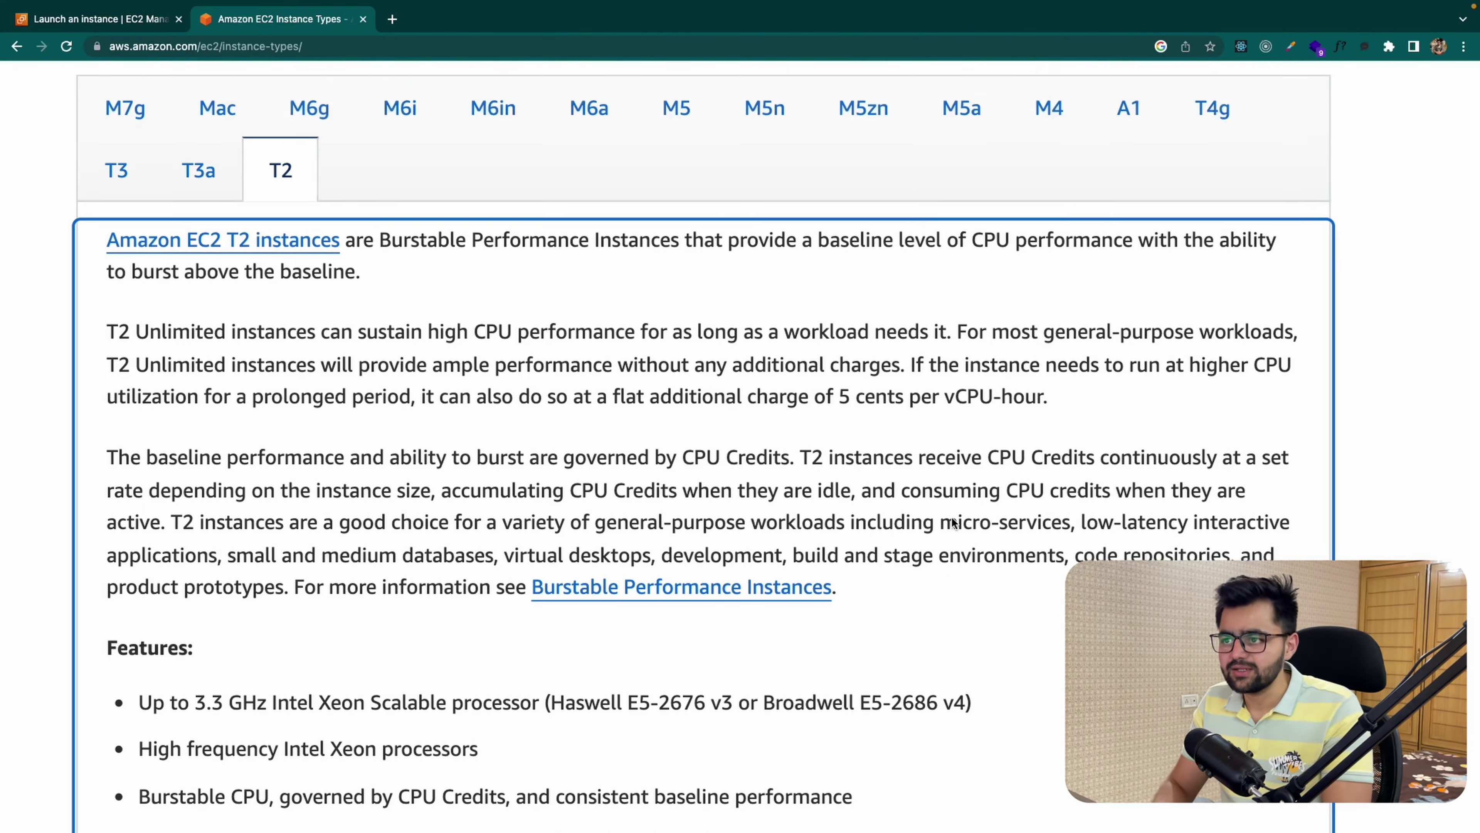
pyautogui.scroll(-5, 438, 474)
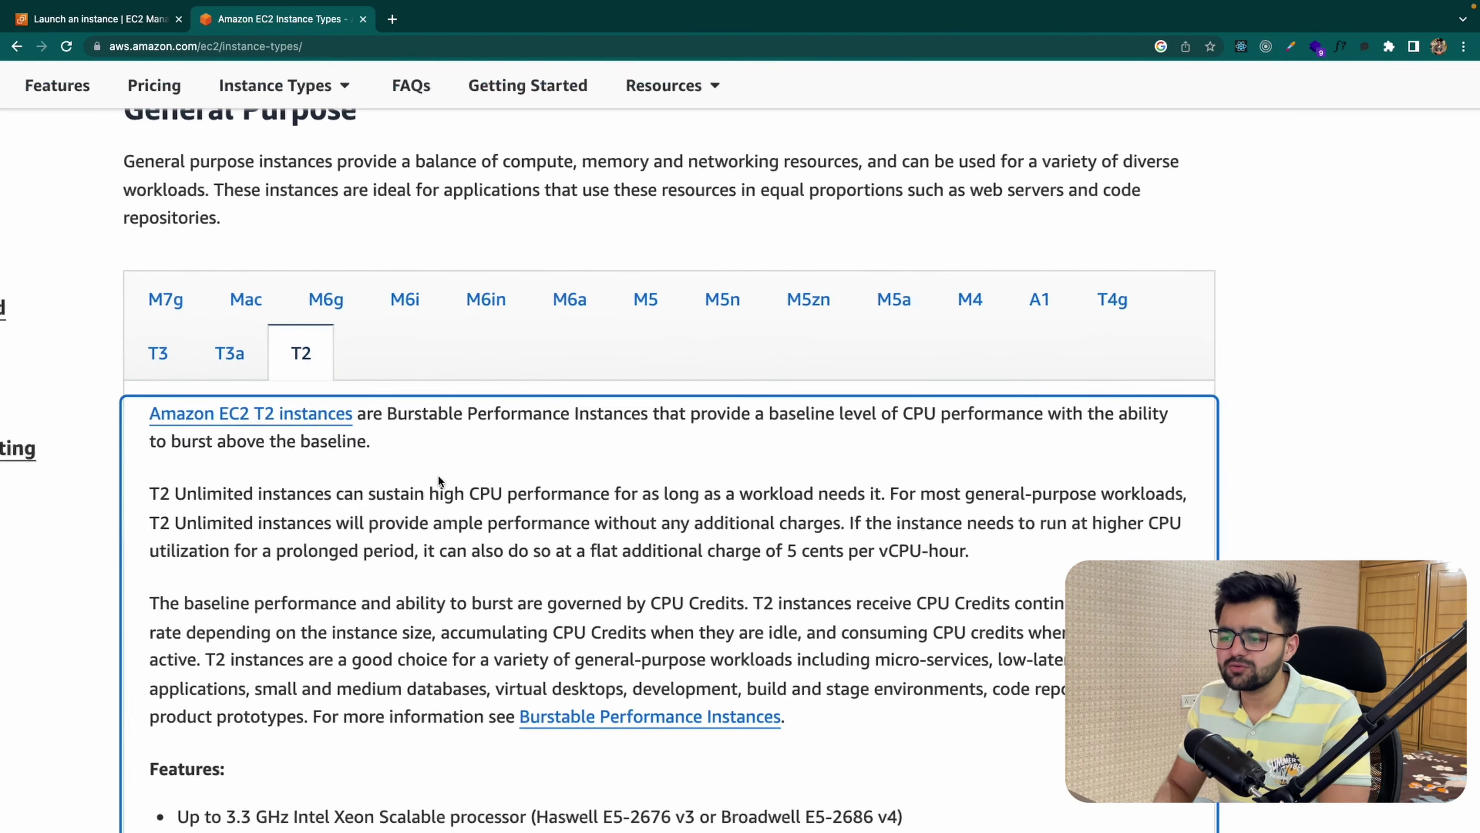
pyautogui.scroll(8, 438, 474)
pyautogui.scroll(-5, 439, 474)
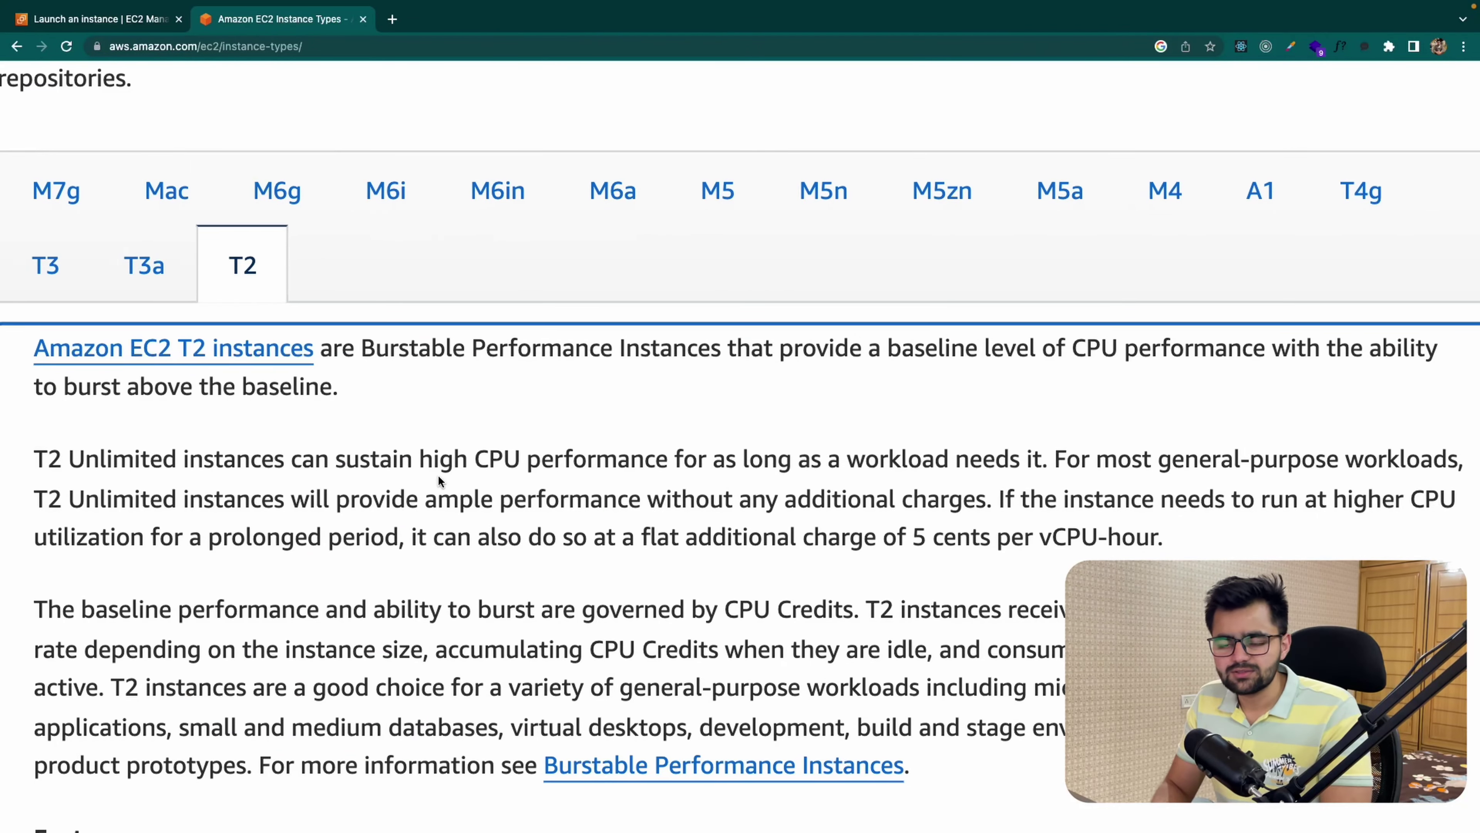
pyautogui.scroll(-3, 439, 478)
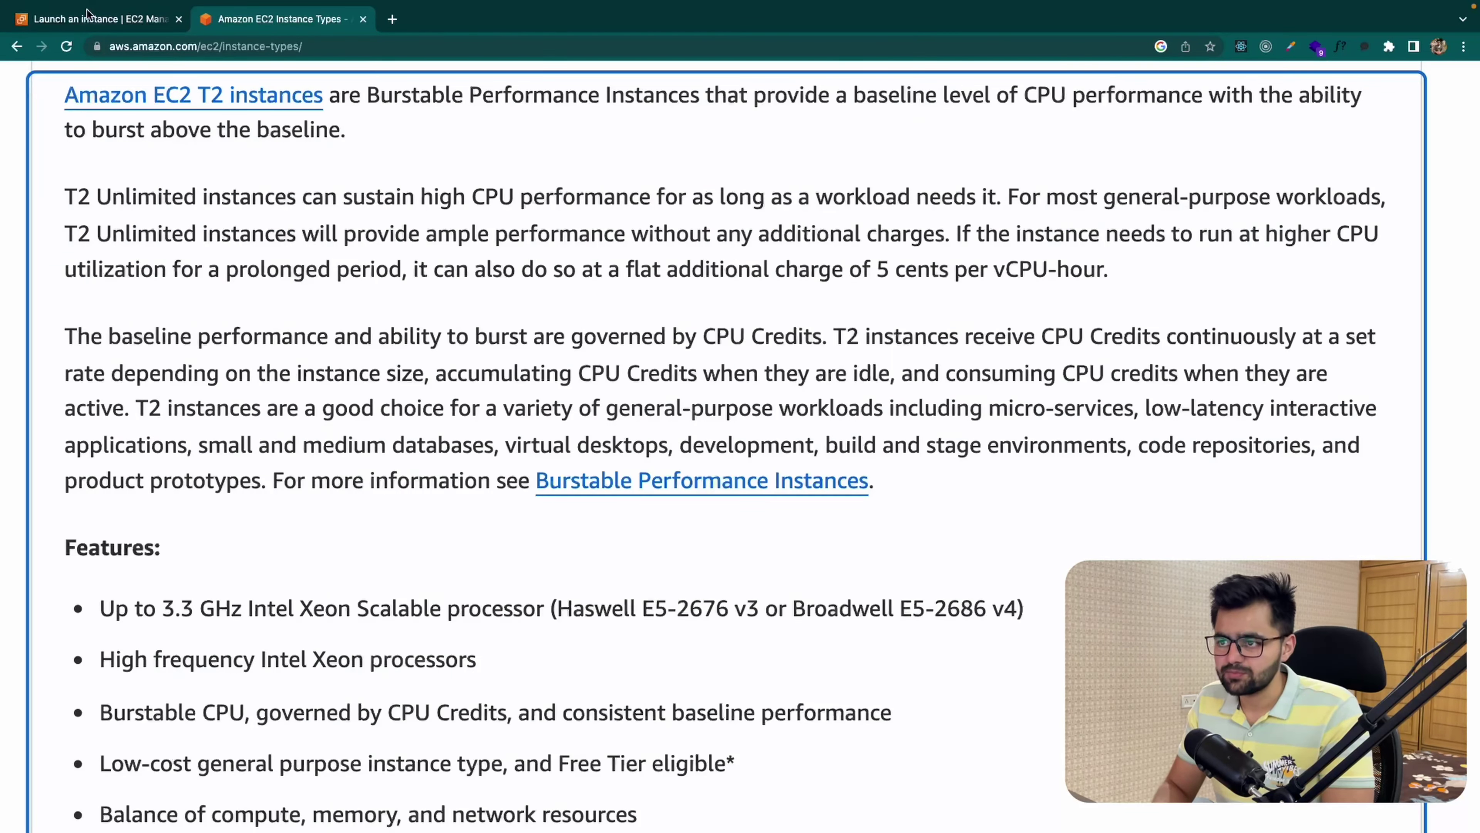
# Step: Return to the instance launch form, reopen the instance type choices and compare the t2 sizes' vCPUs, memory and hourly pricing
pyautogui.click(93, 18)
pyautogui.click(282, 275)
pyautogui.click(291, 276)
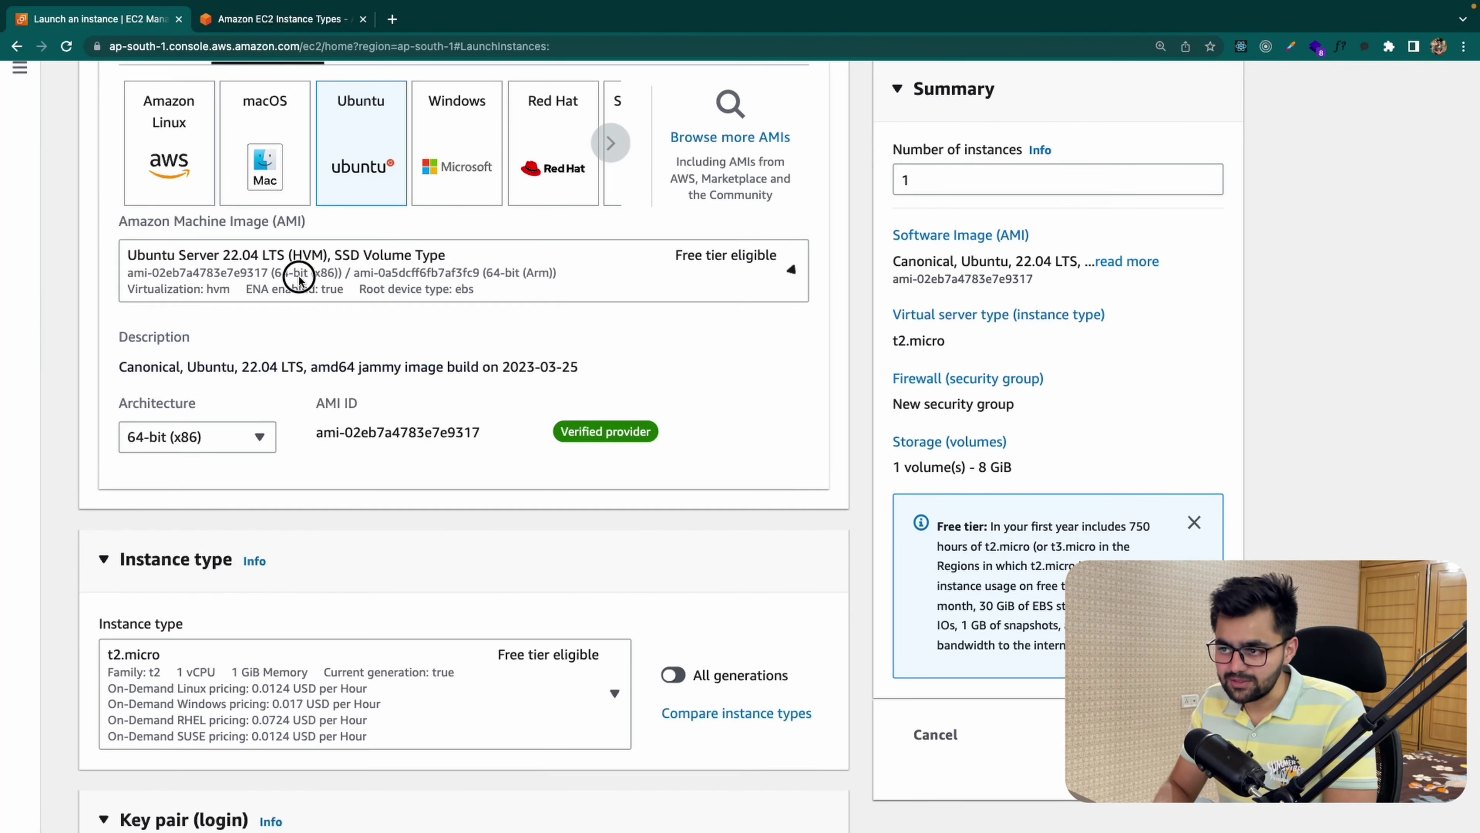
pyautogui.scroll(-3, 293, 543)
pyautogui.click(204, 496)
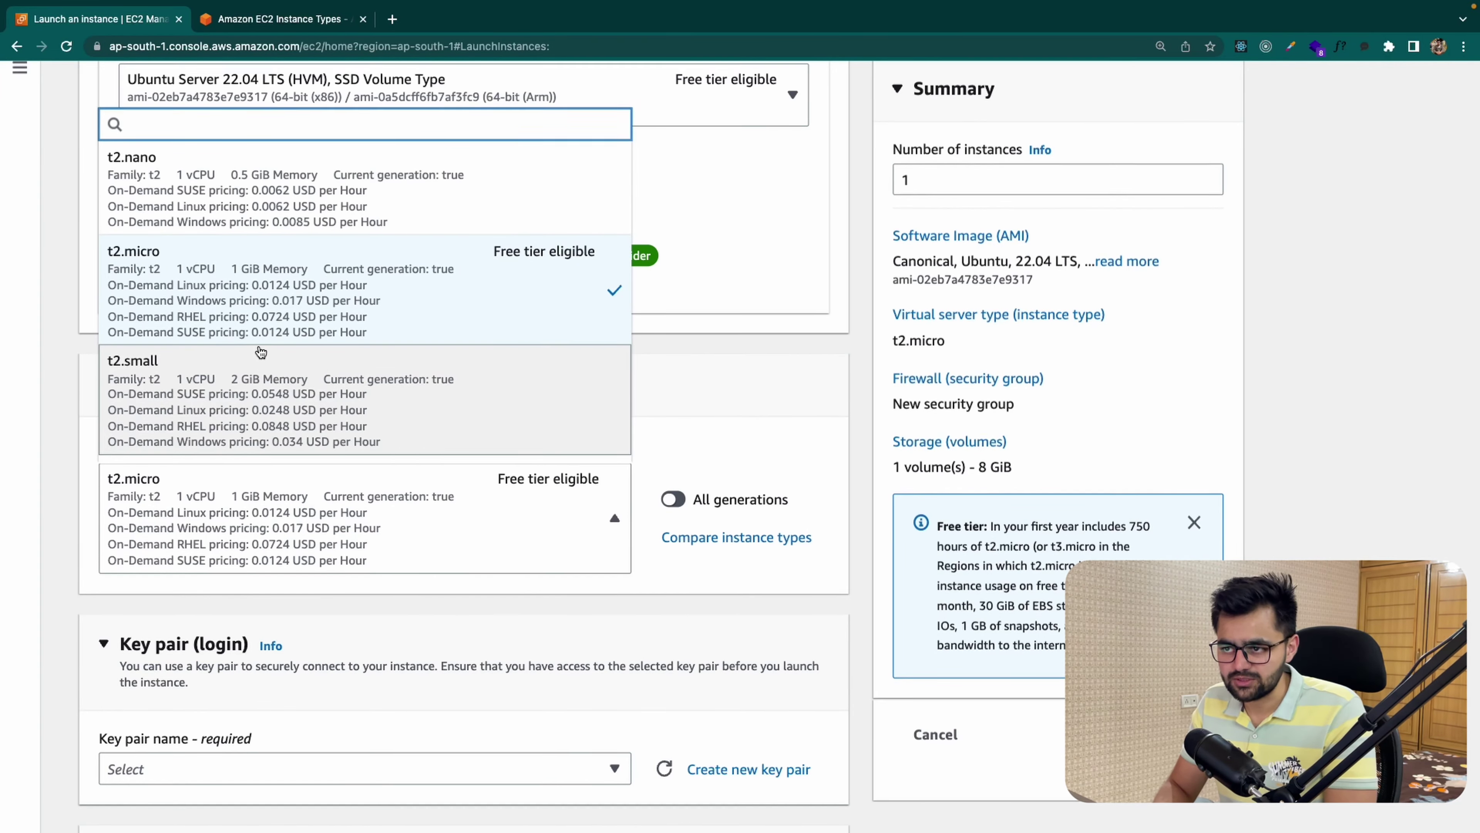
pyautogui.scroll(3, 260, 350)
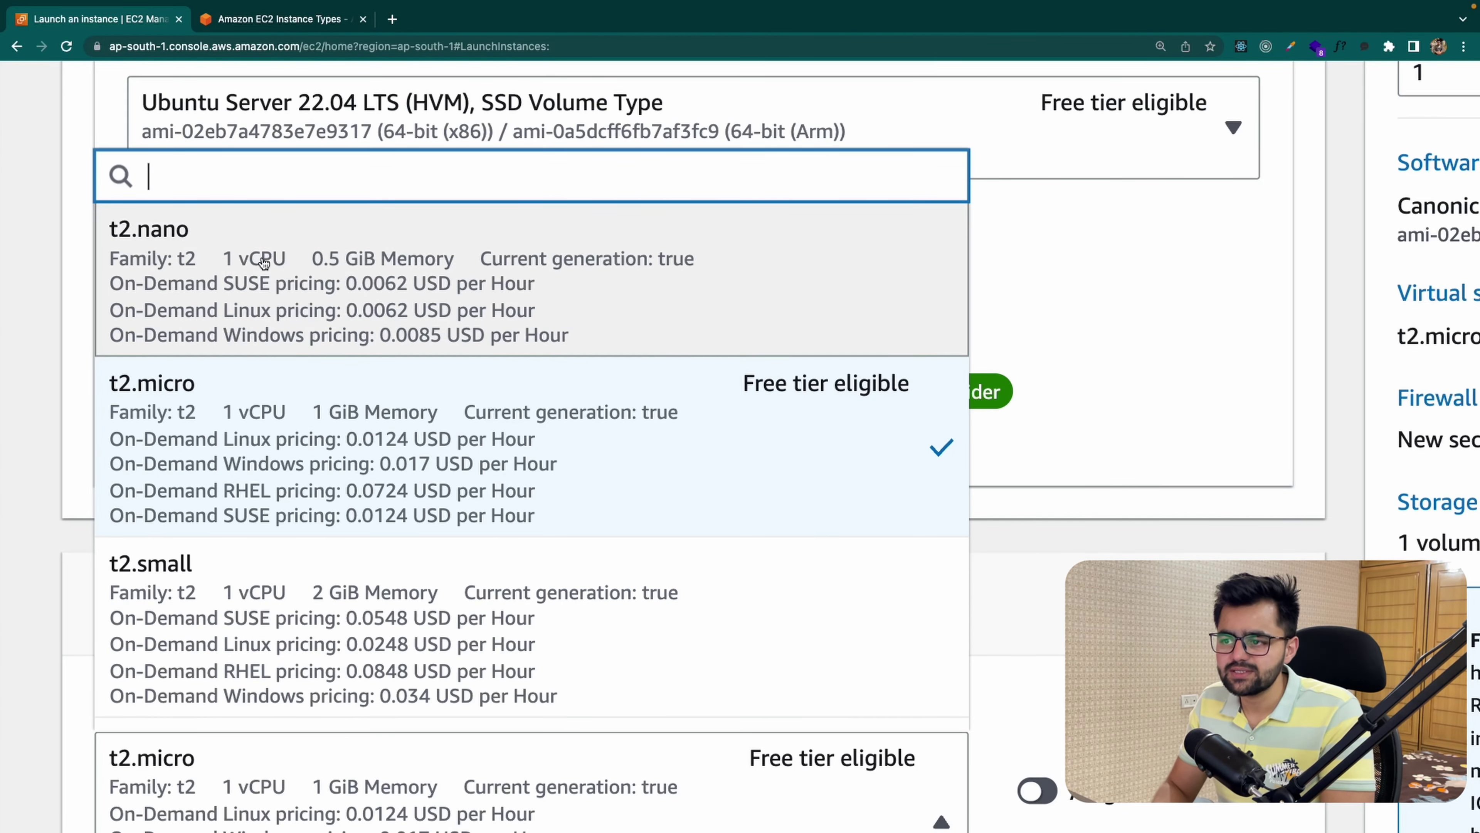
pyautogui.scroll(-4, 277, 385)
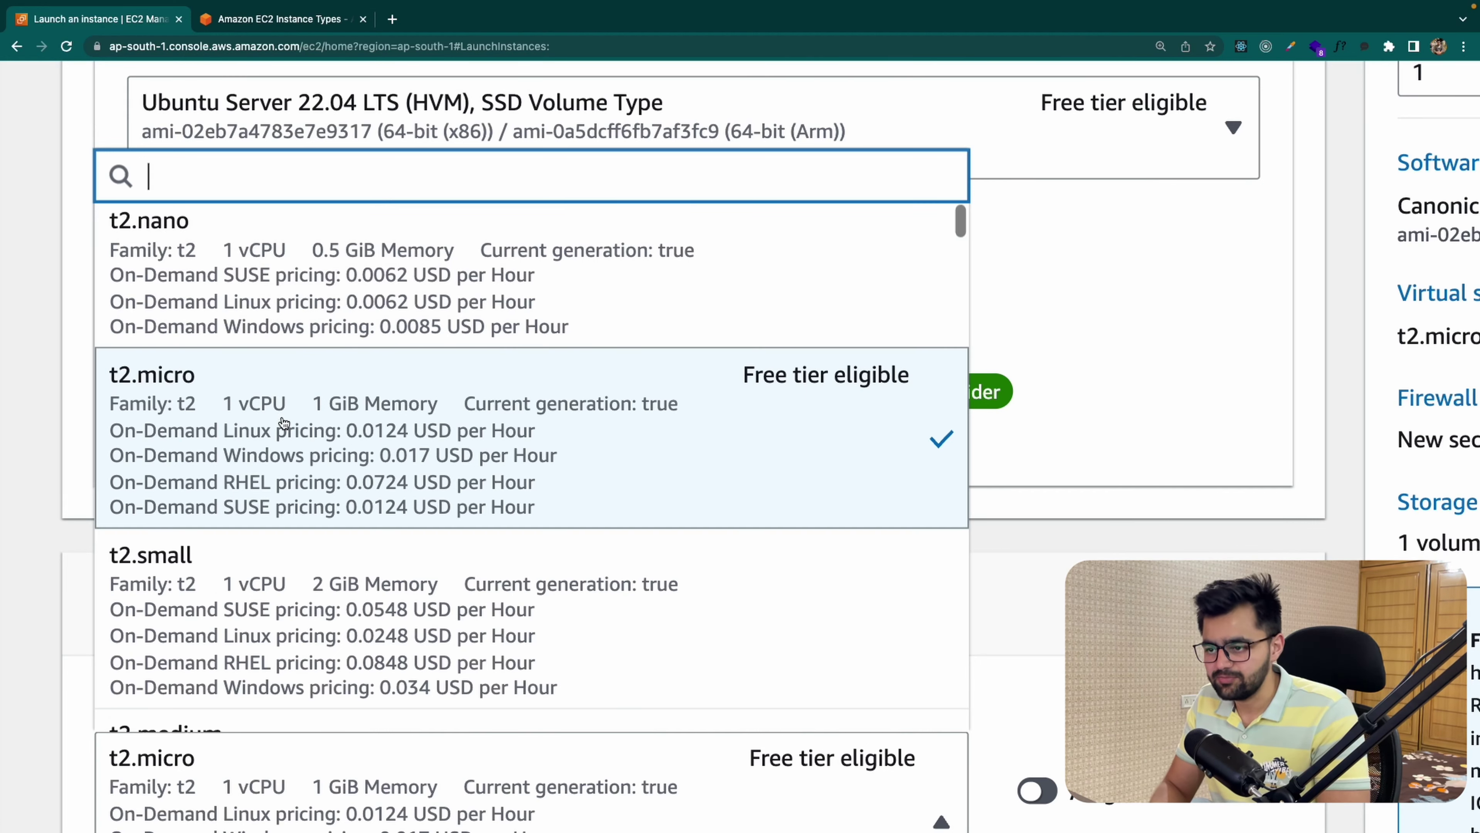
pyautogui.scroll(-10, 271, 616)
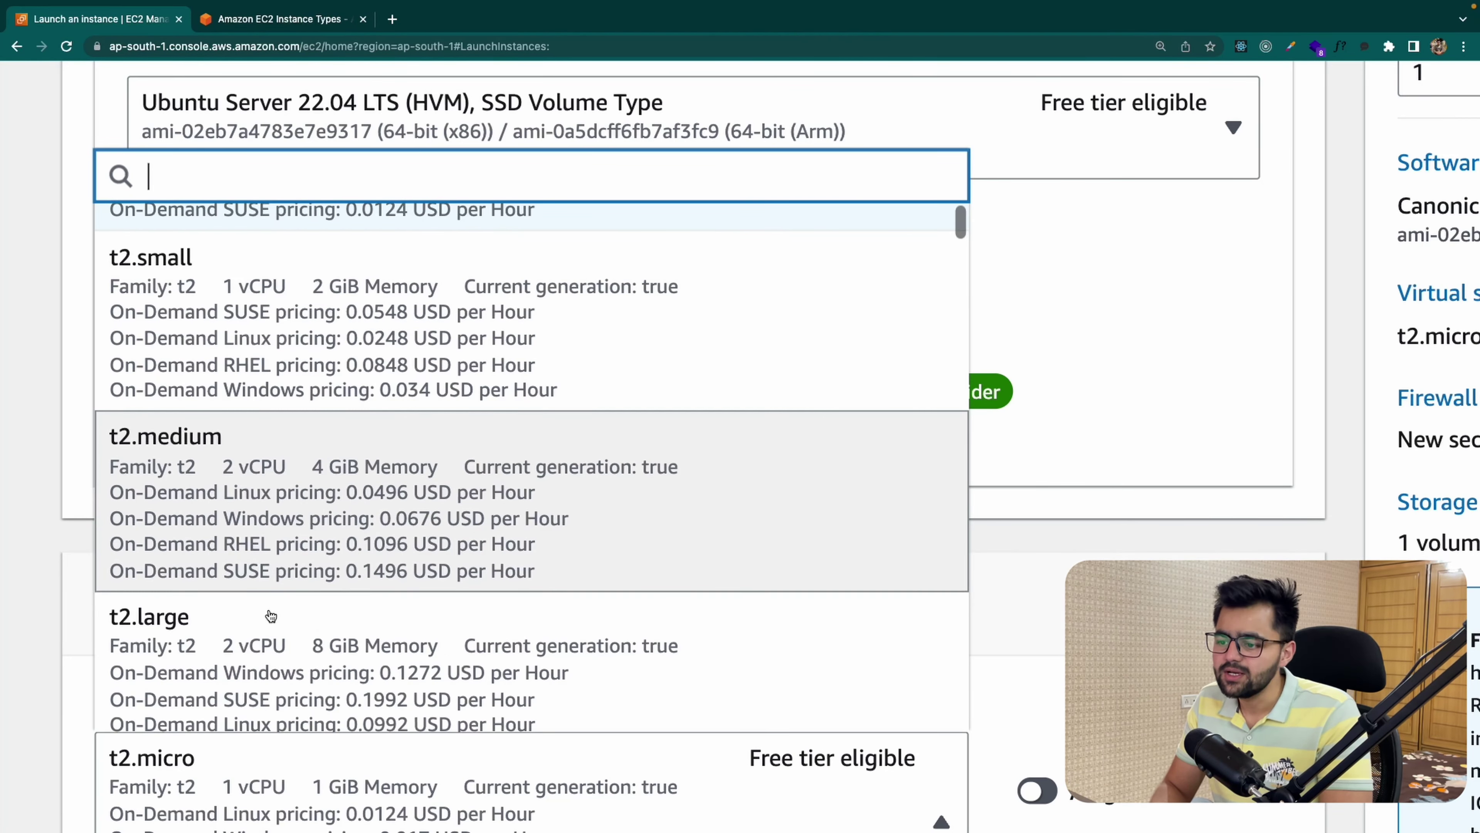
pyautogui.scroll(-2, 271, 615)
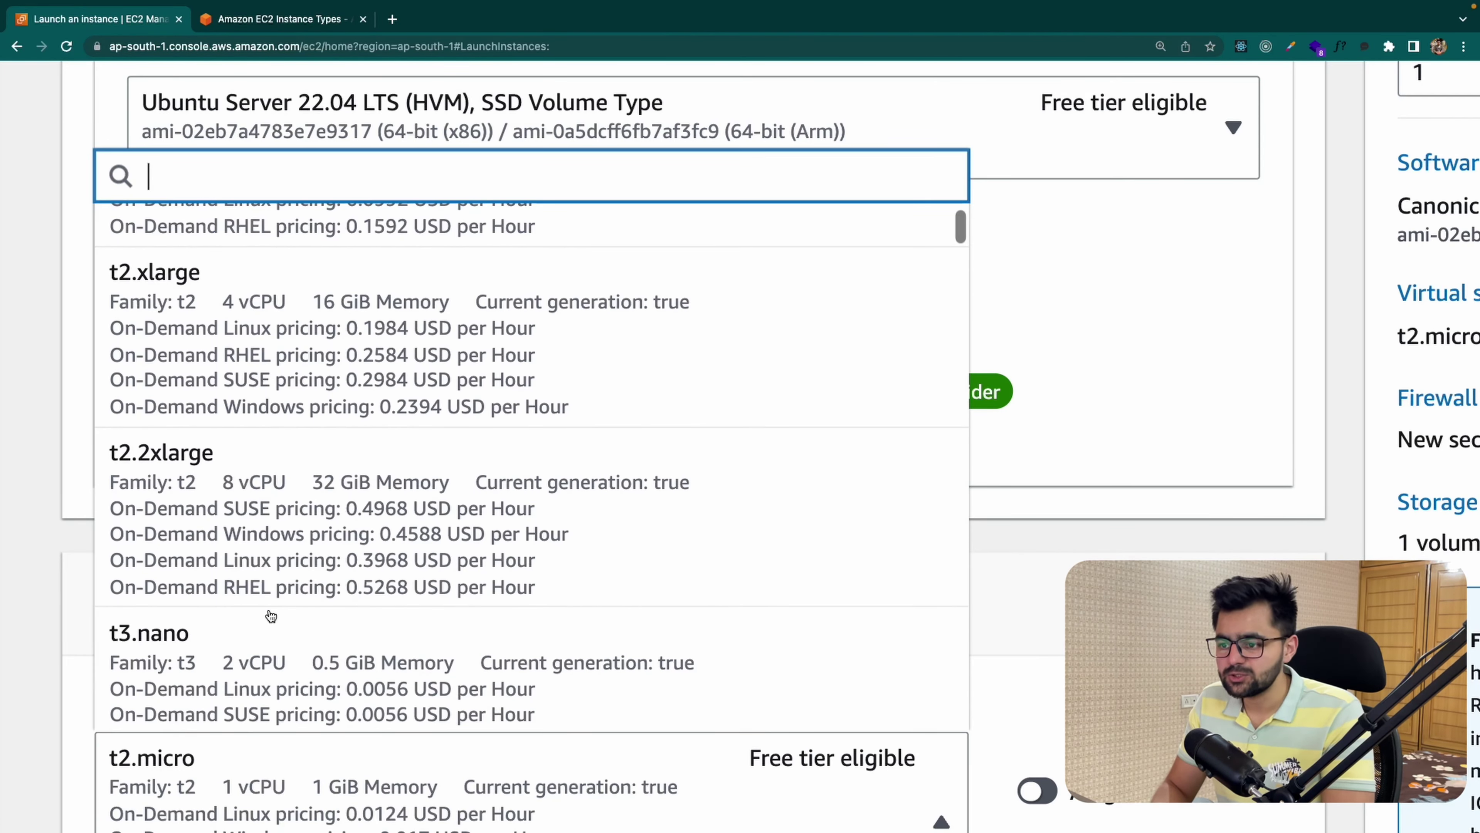
# Step: Compare the vCPUs, memory and hourly pricing of the instance sizes from t2.nano up to t2.large
pyautogui.scroll(15, 269, 616)
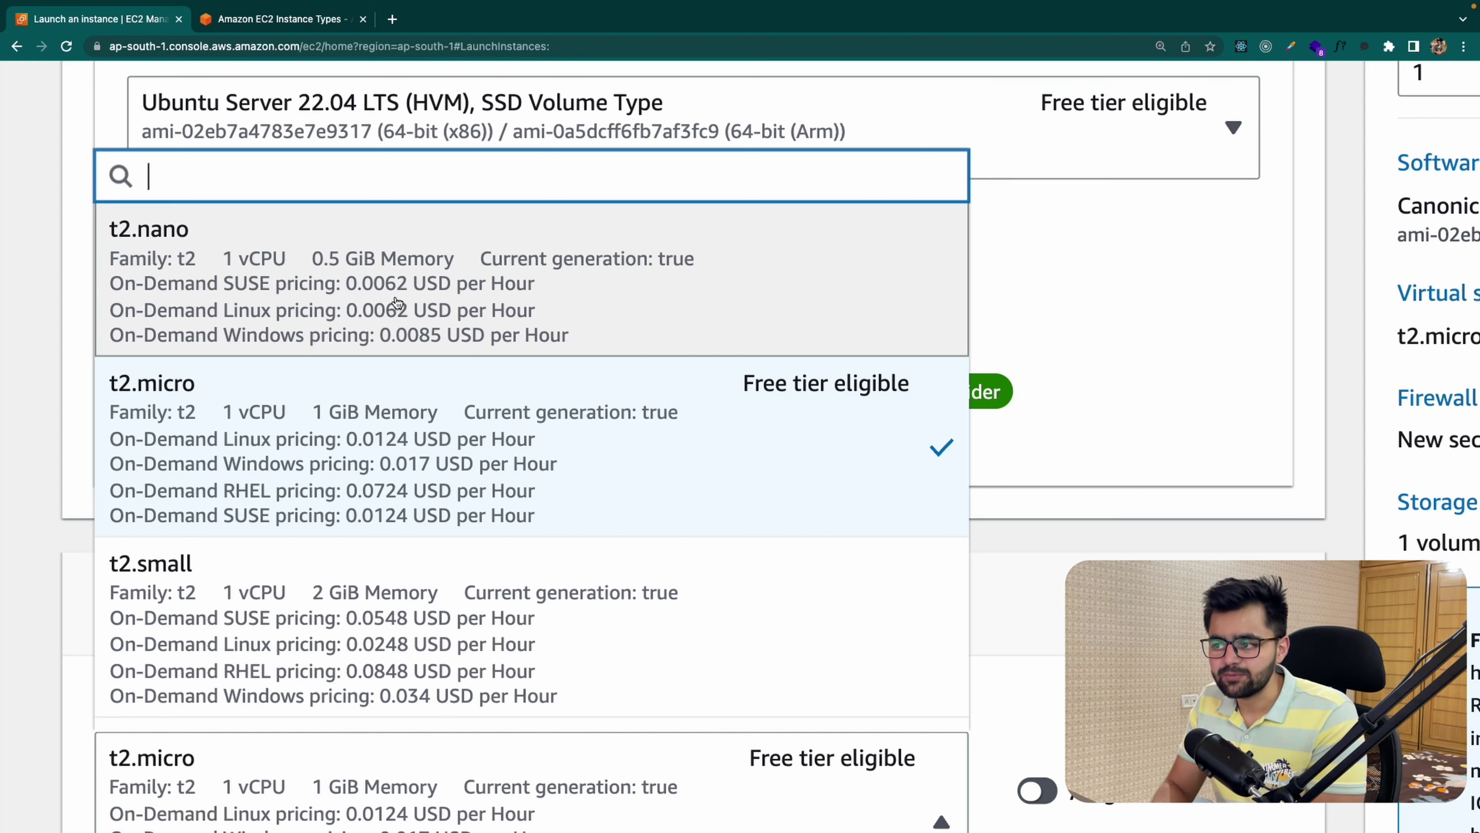
pyautogui.scroll(-1, 425, 291)
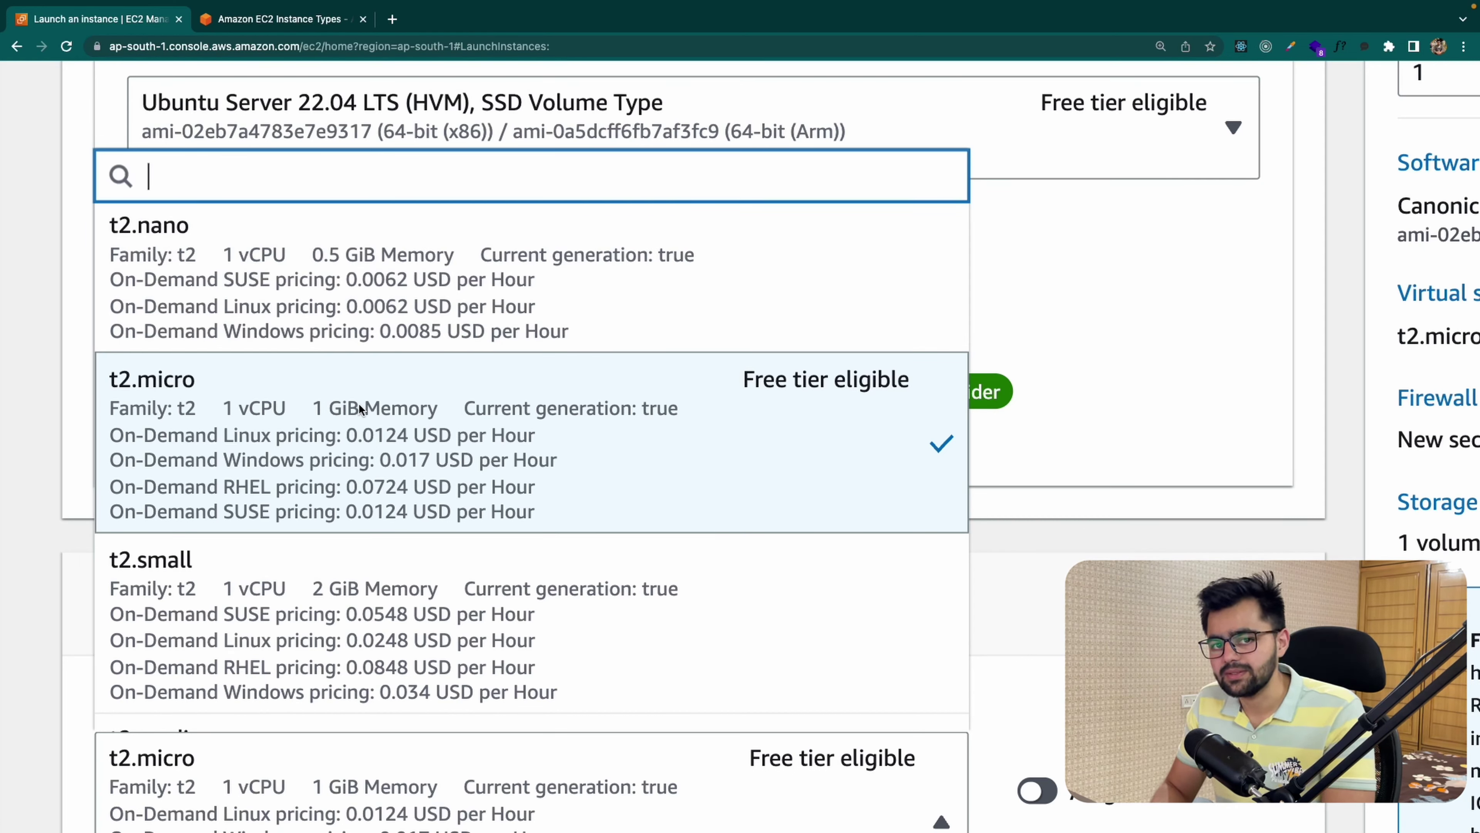
pyautogui.scroll(-2, 359, 403)
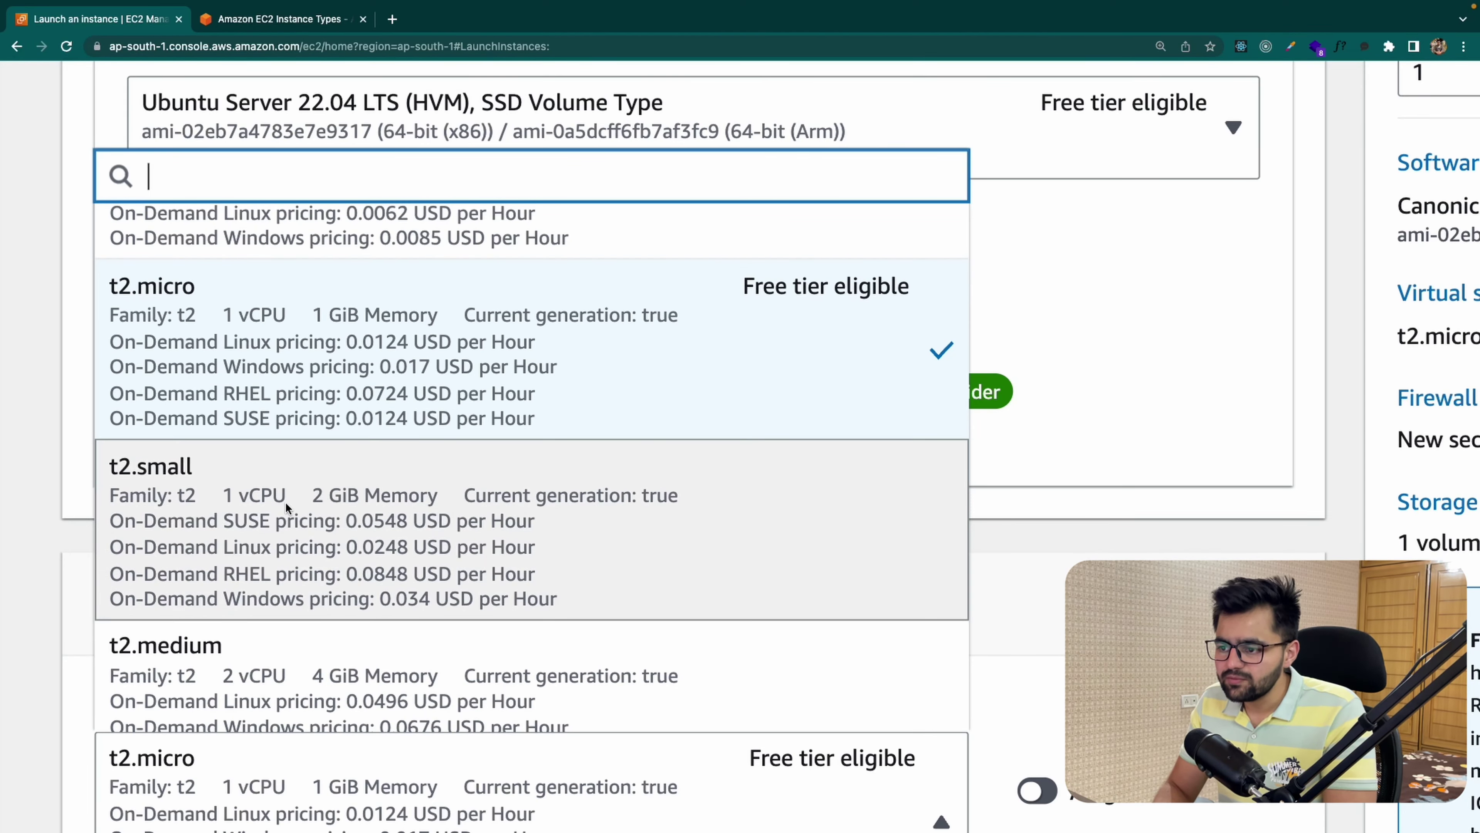
pyautogui.scroll(-2, 372, 493)
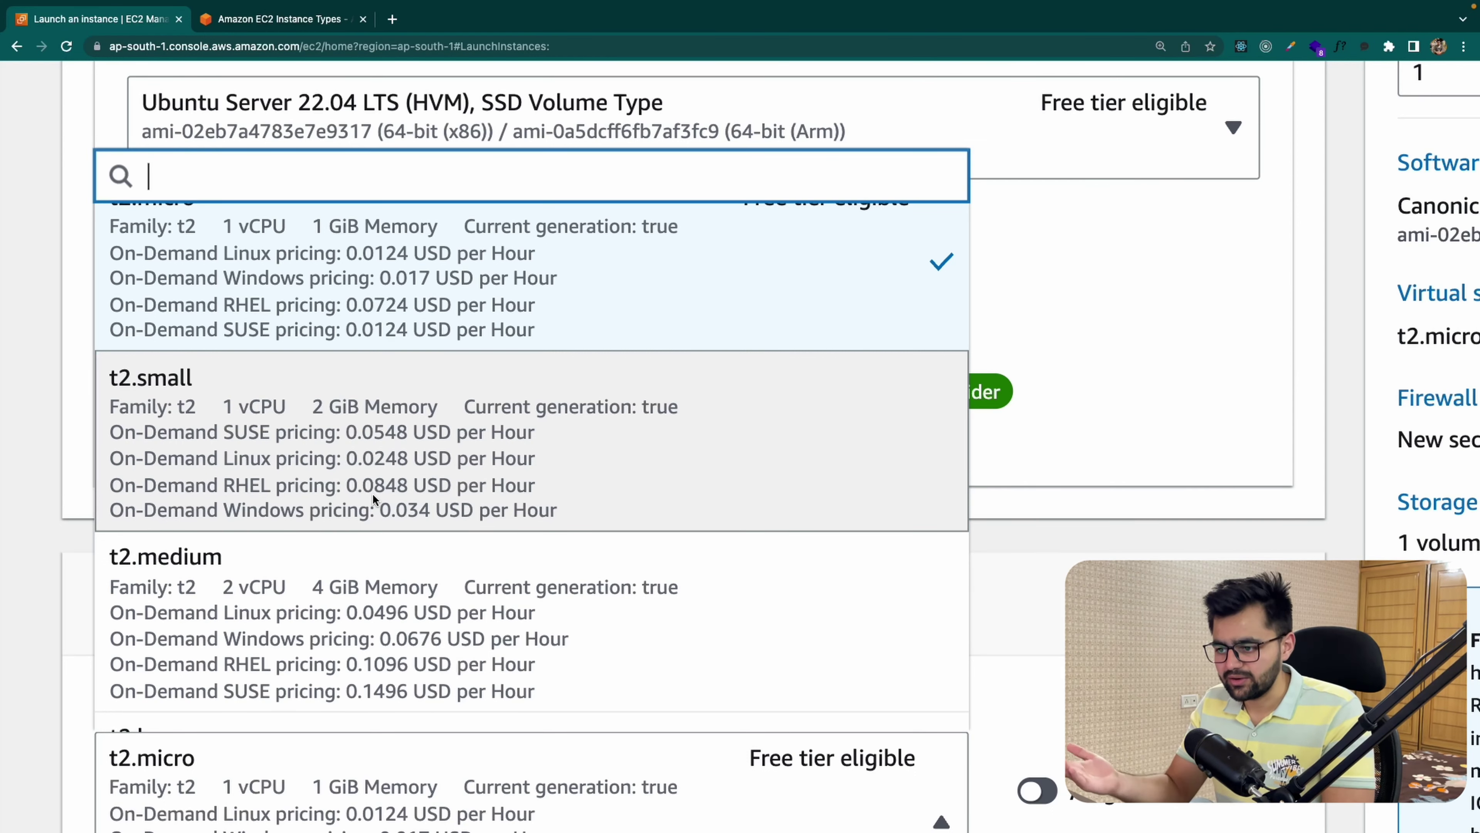
pyautogui.scroll(-3, 372, 493)
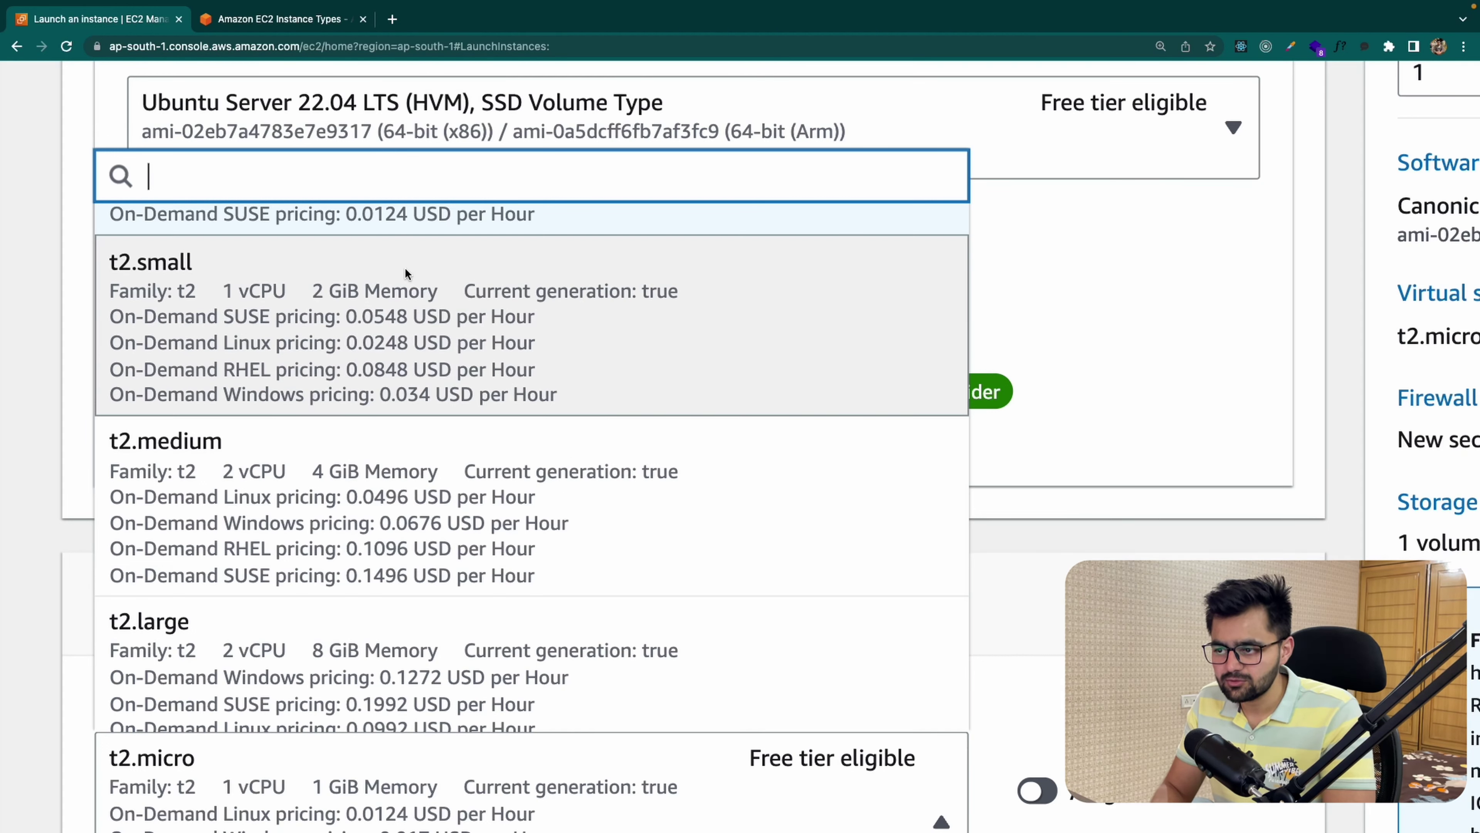
pyautogui.scroll(-2, 384, 487)
pyautogui.scroll(-3, 384, 487)
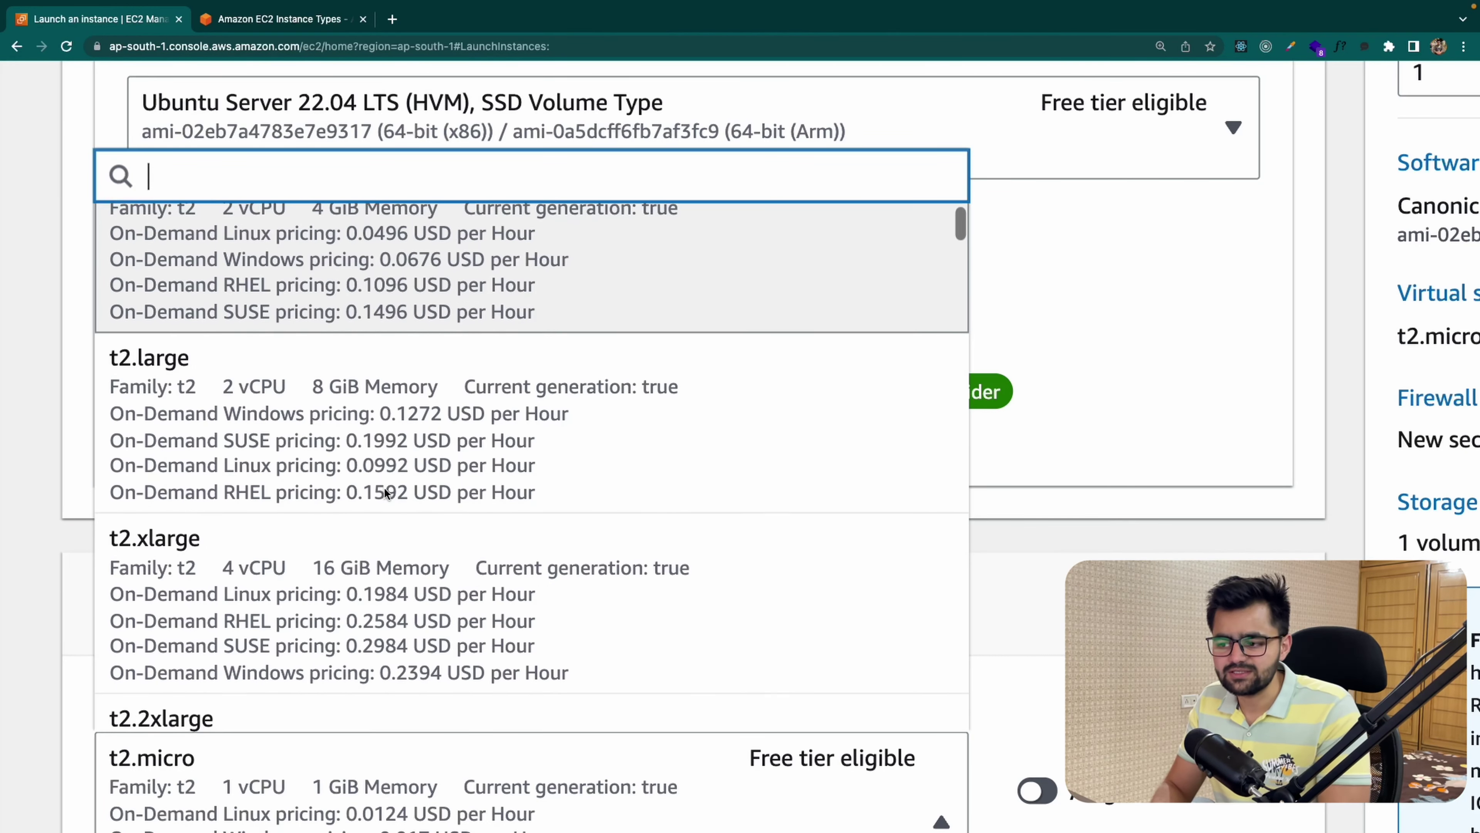
# Step: Examine the vCPUs, memory and hourly pricing of the t2.xlarge and t2.2xlarge instance types
pyautogui.scroll(-1, 390, 593)
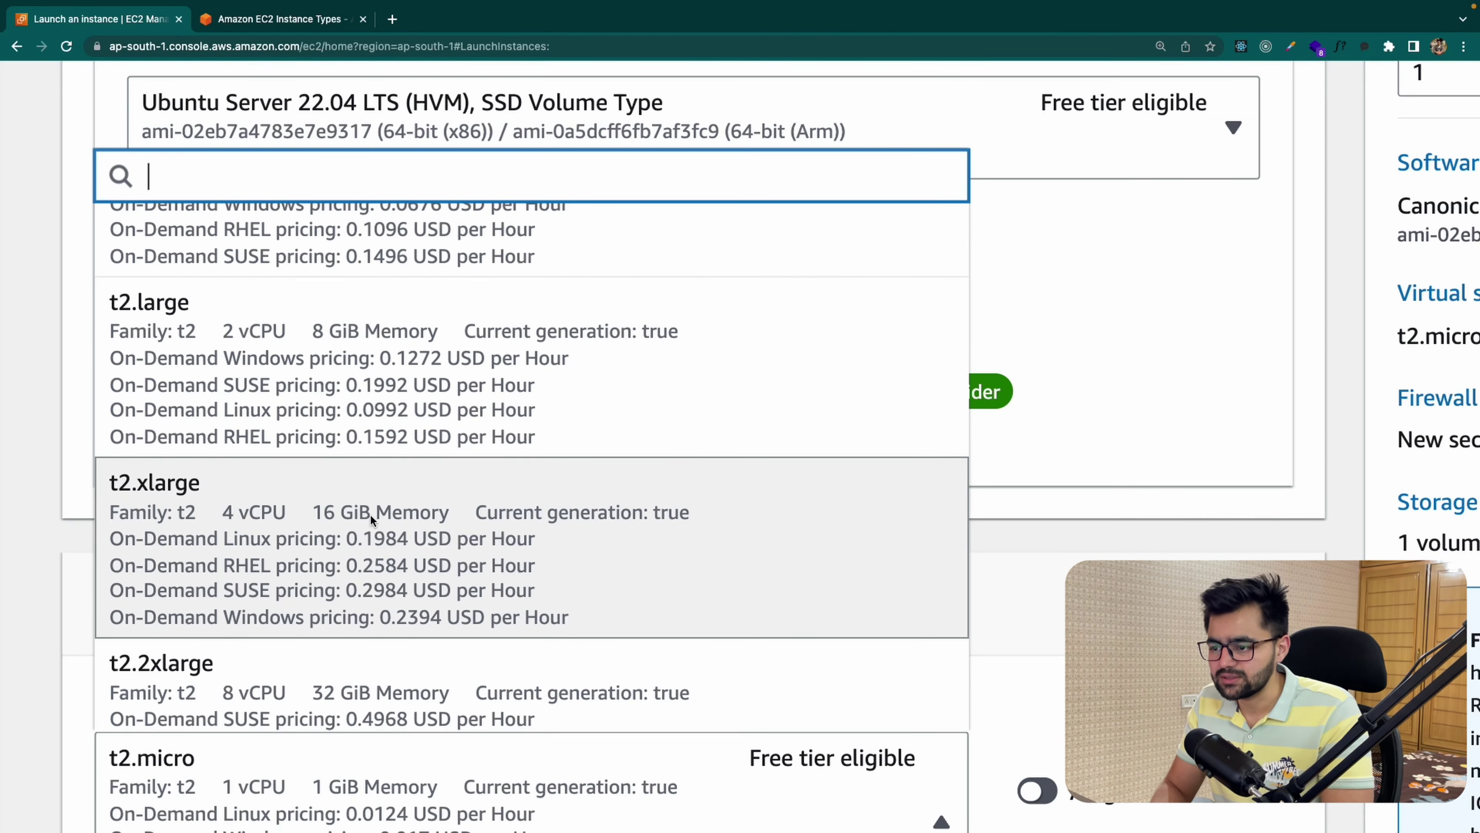
pyautogui.scroll(-1, 408, 515)
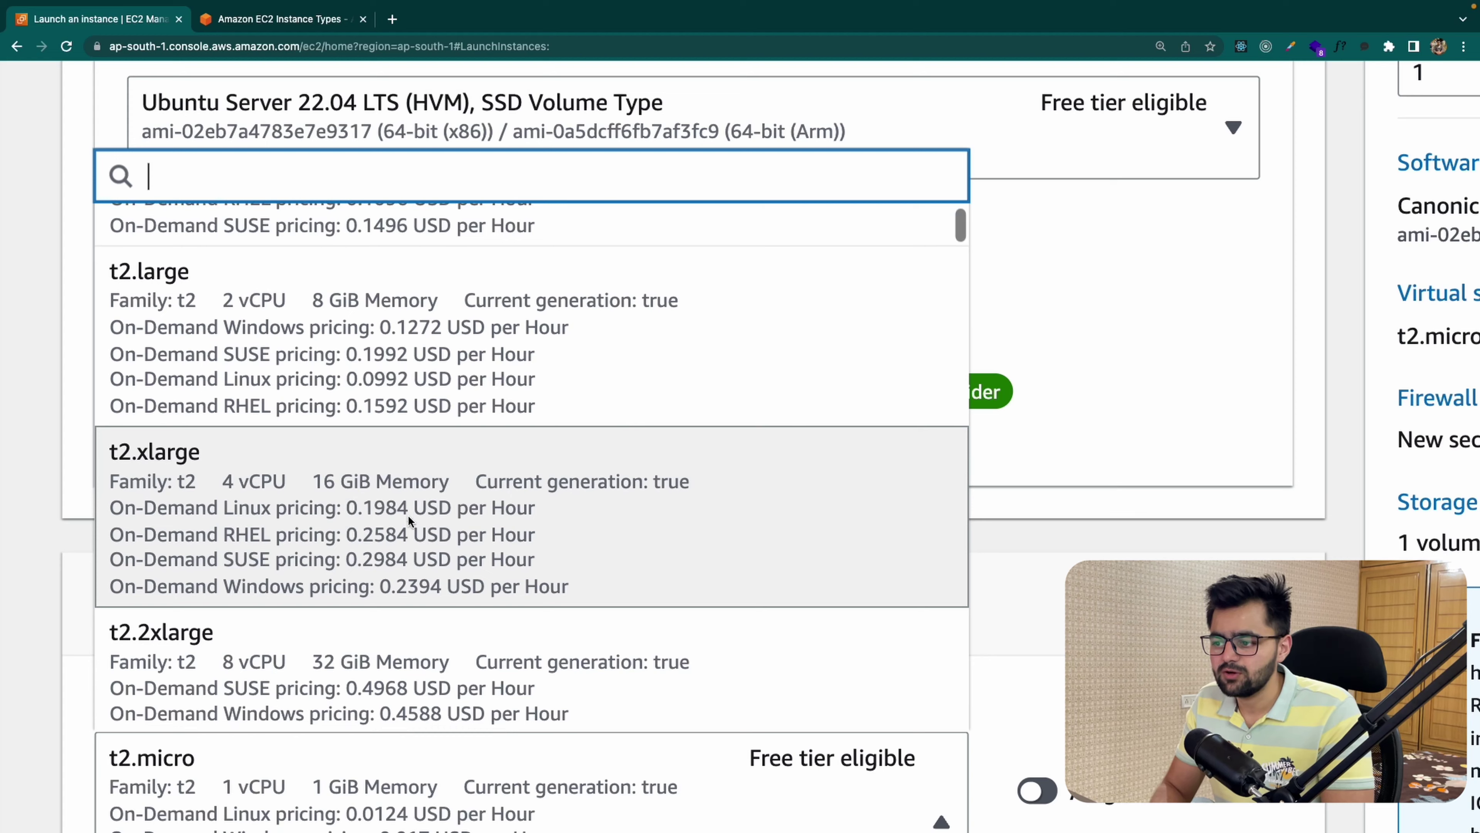
pyautogui.scroll(-1, 402, 518)
pyautogui.scroll(-1, 415, 520)
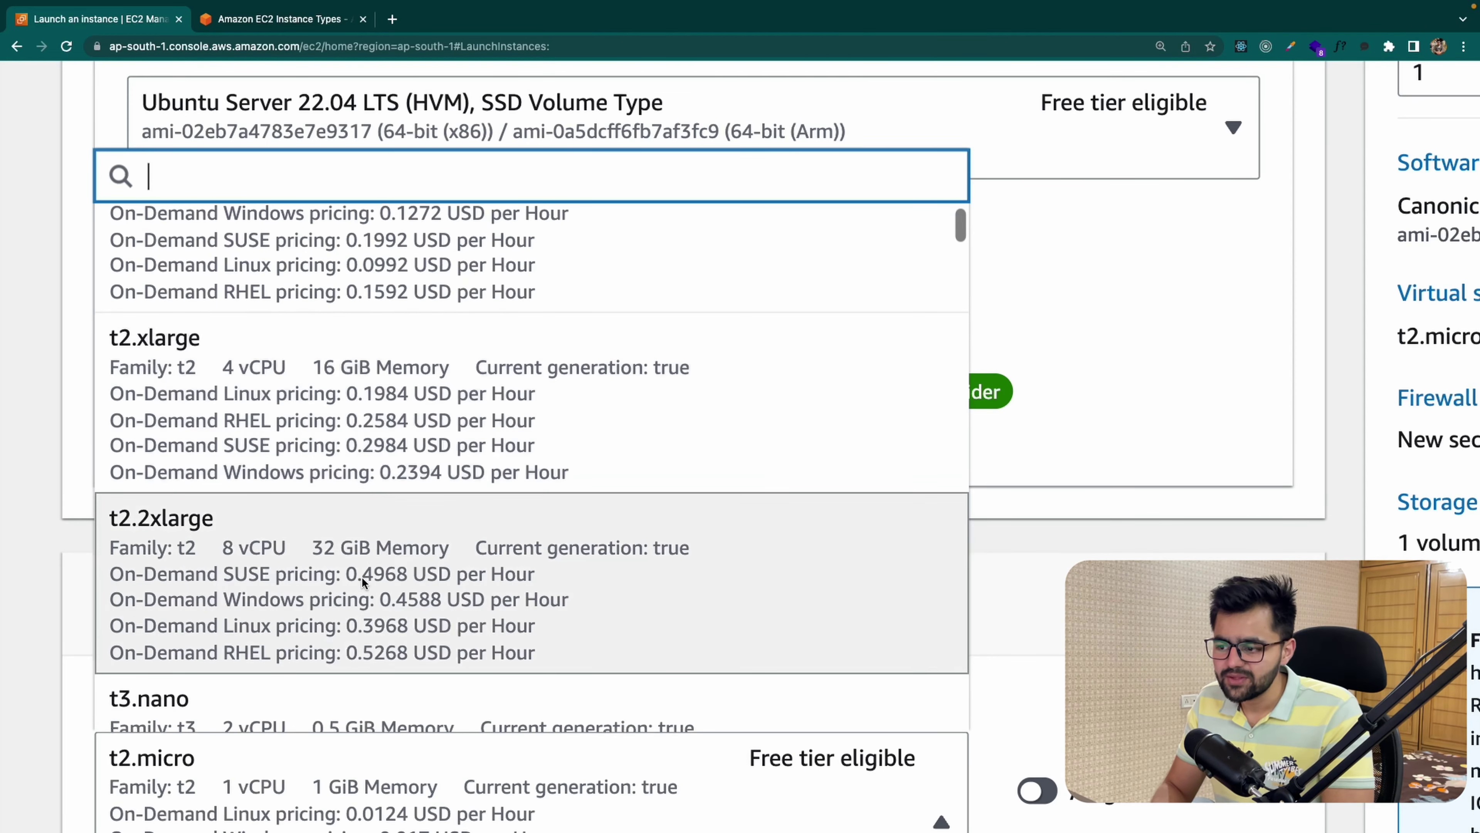
pyautogui.scroll(-1, 398, 565)
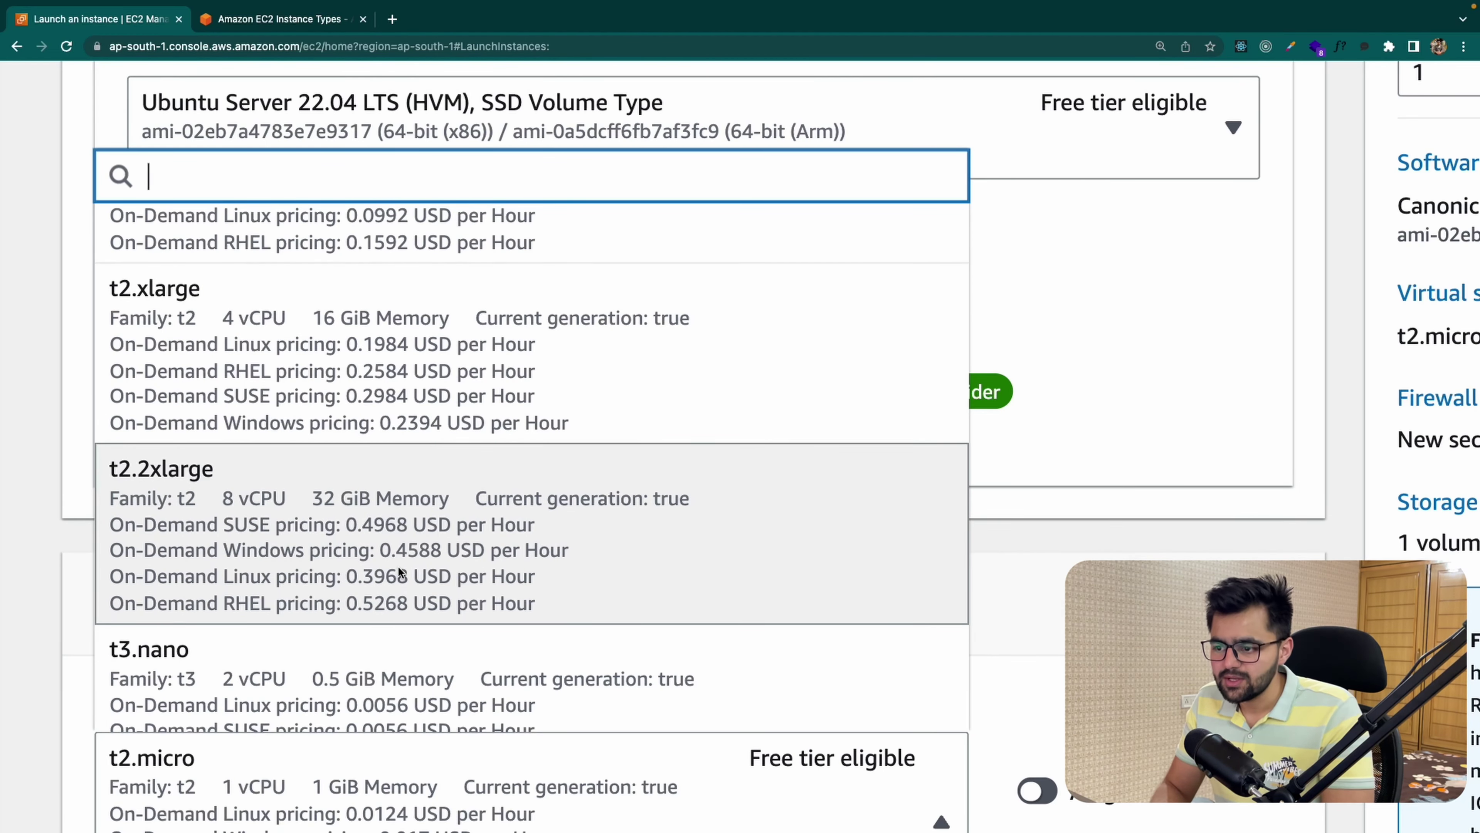
pyautogui.scroll(1, 398, 565)
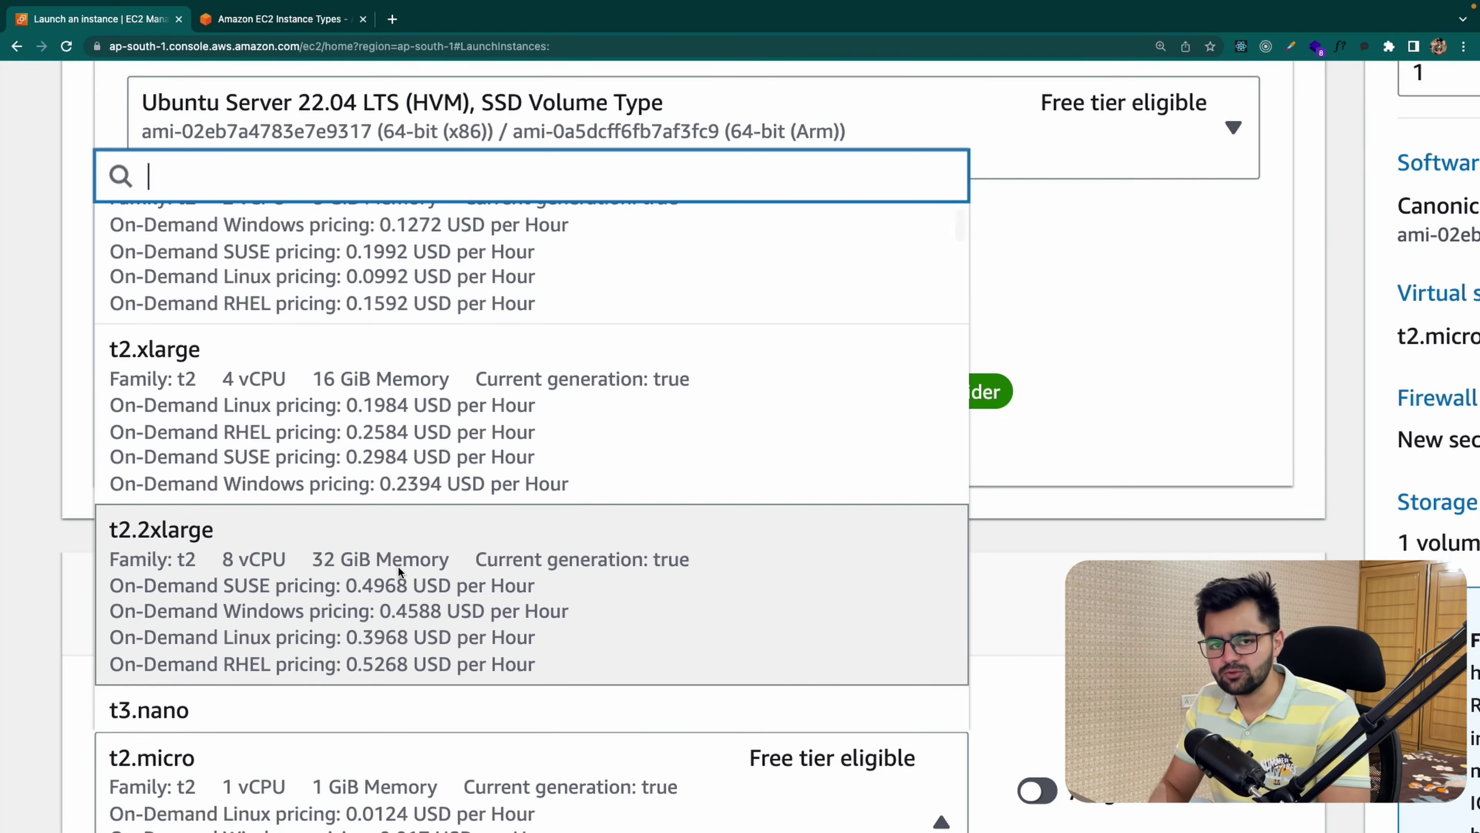
# Step: Choose the free tier eligible t2.micro as the instance type
pyautogui.scroll(5, 399, 565)
pyautogui.scroll(7, 821, 346)
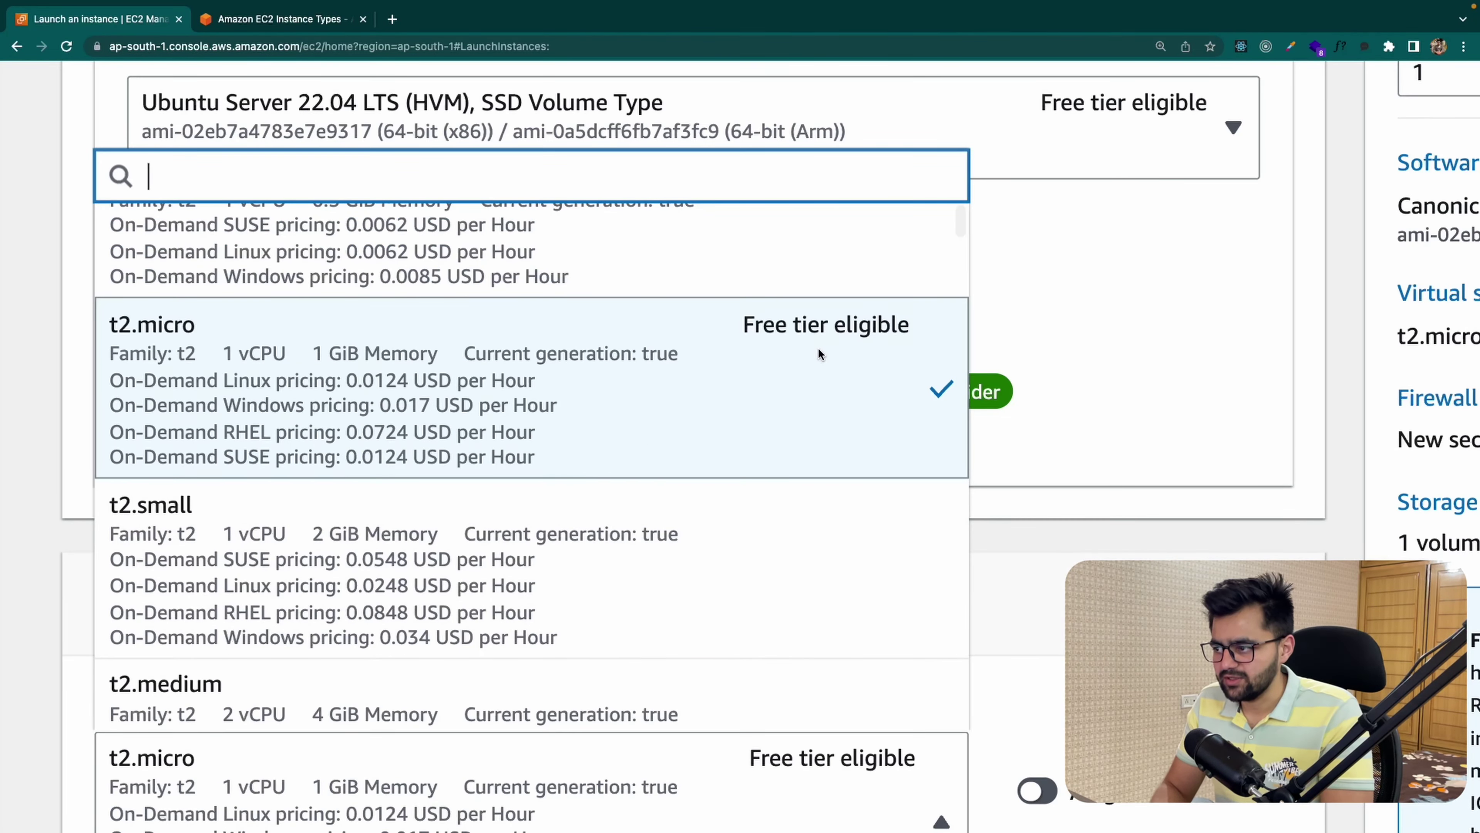
pyautogui.click(818, 350)
pyautogui.scroll(4, 767, 374)
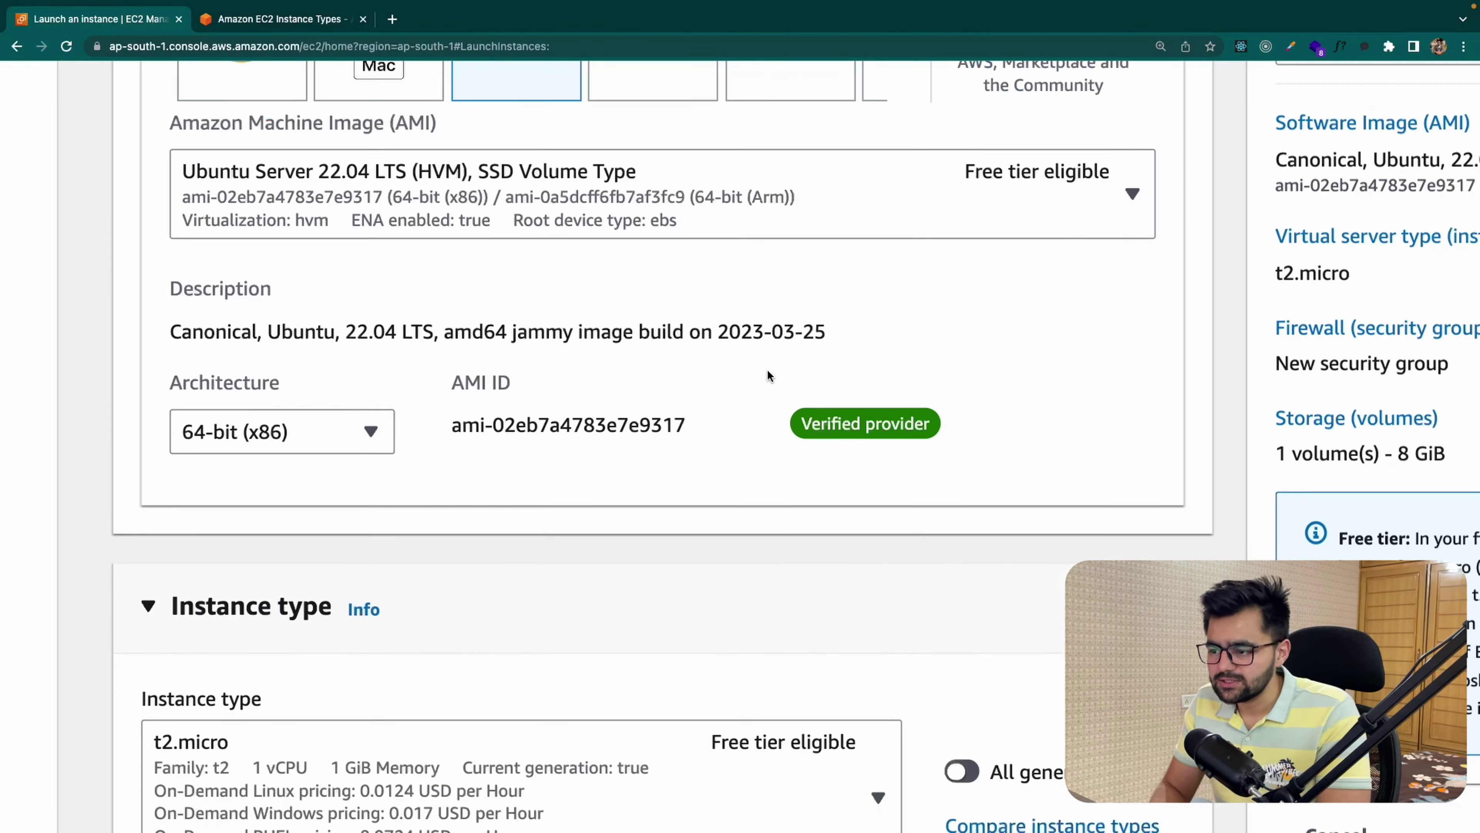
pyautogui.scroll(-5, 768, 376)
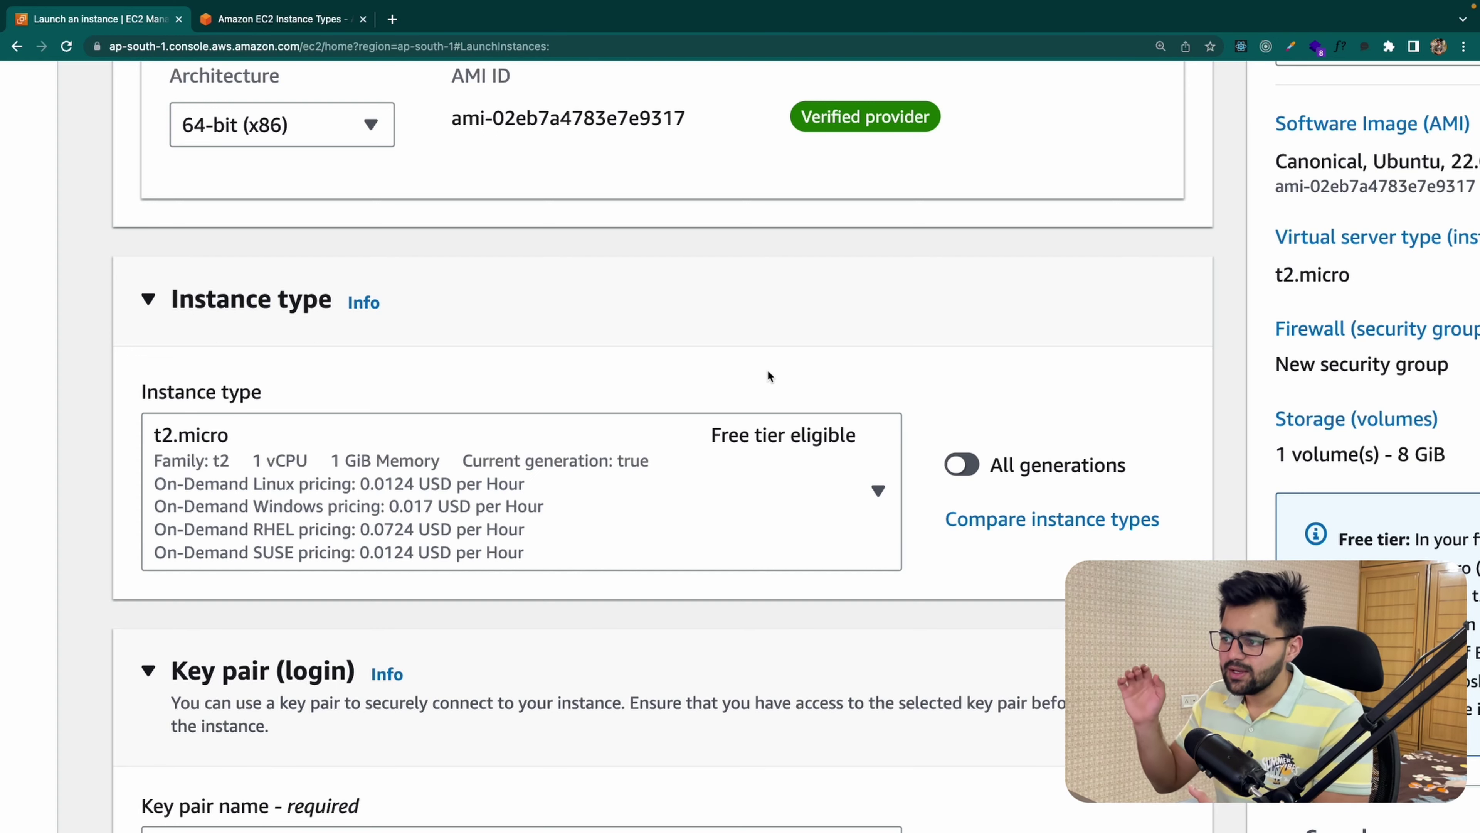
# Step: Change the instance type to c4.xlarge
pyautogui.click(683, 503)
pyautogui.scroll(-10, 513, 373)
pyautogui.scroll(-5, 376, 273)
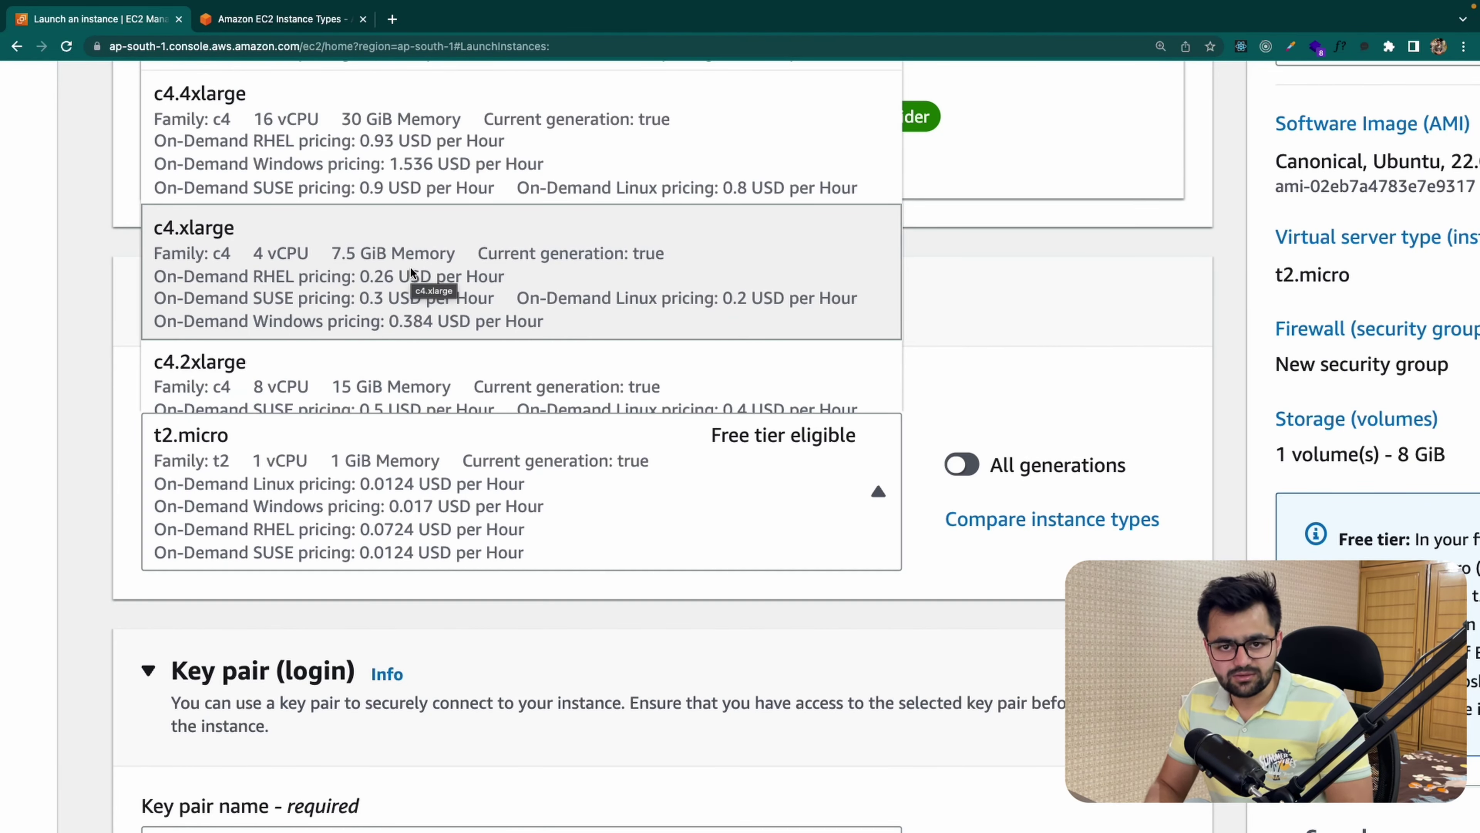
pyautogui.click(415, 283)
# Step: Set the instance type back to the free tier eligible t2.micro
pyautogui.click(726, 523)
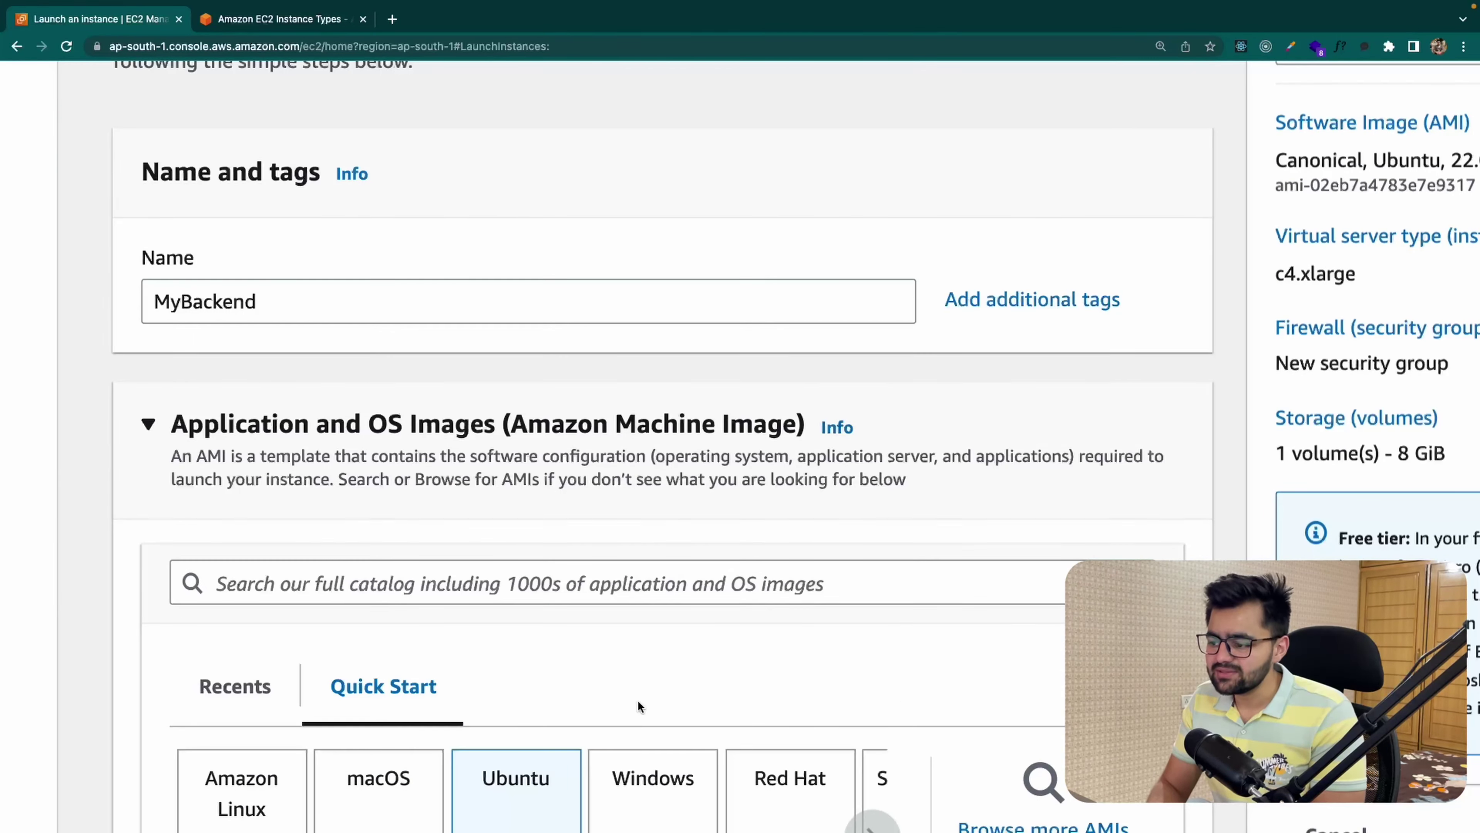
pyautogui.click(591, 605)
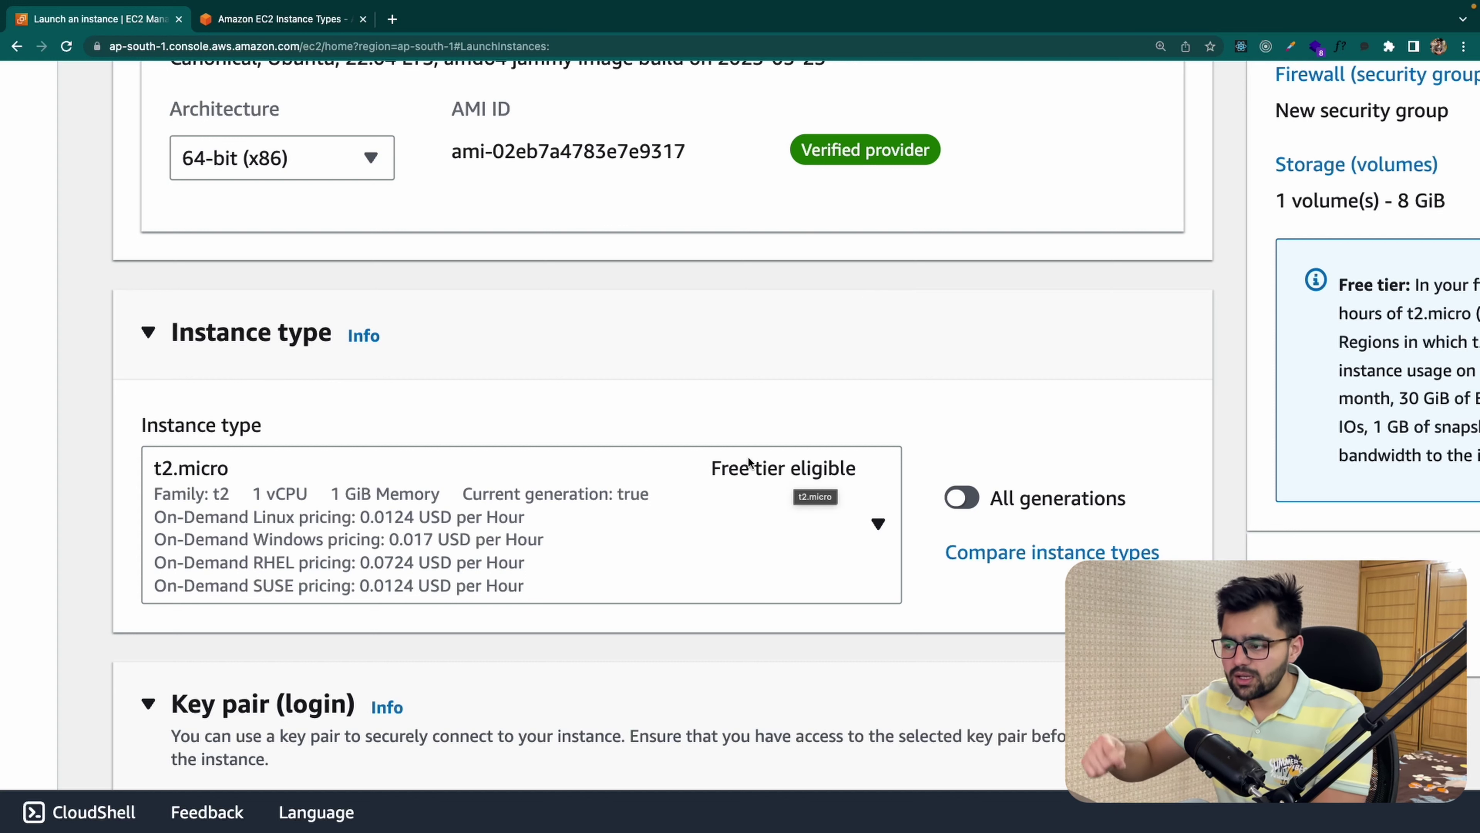
pyautogui.click(703, 367)
pyautogui.click(699, 361)
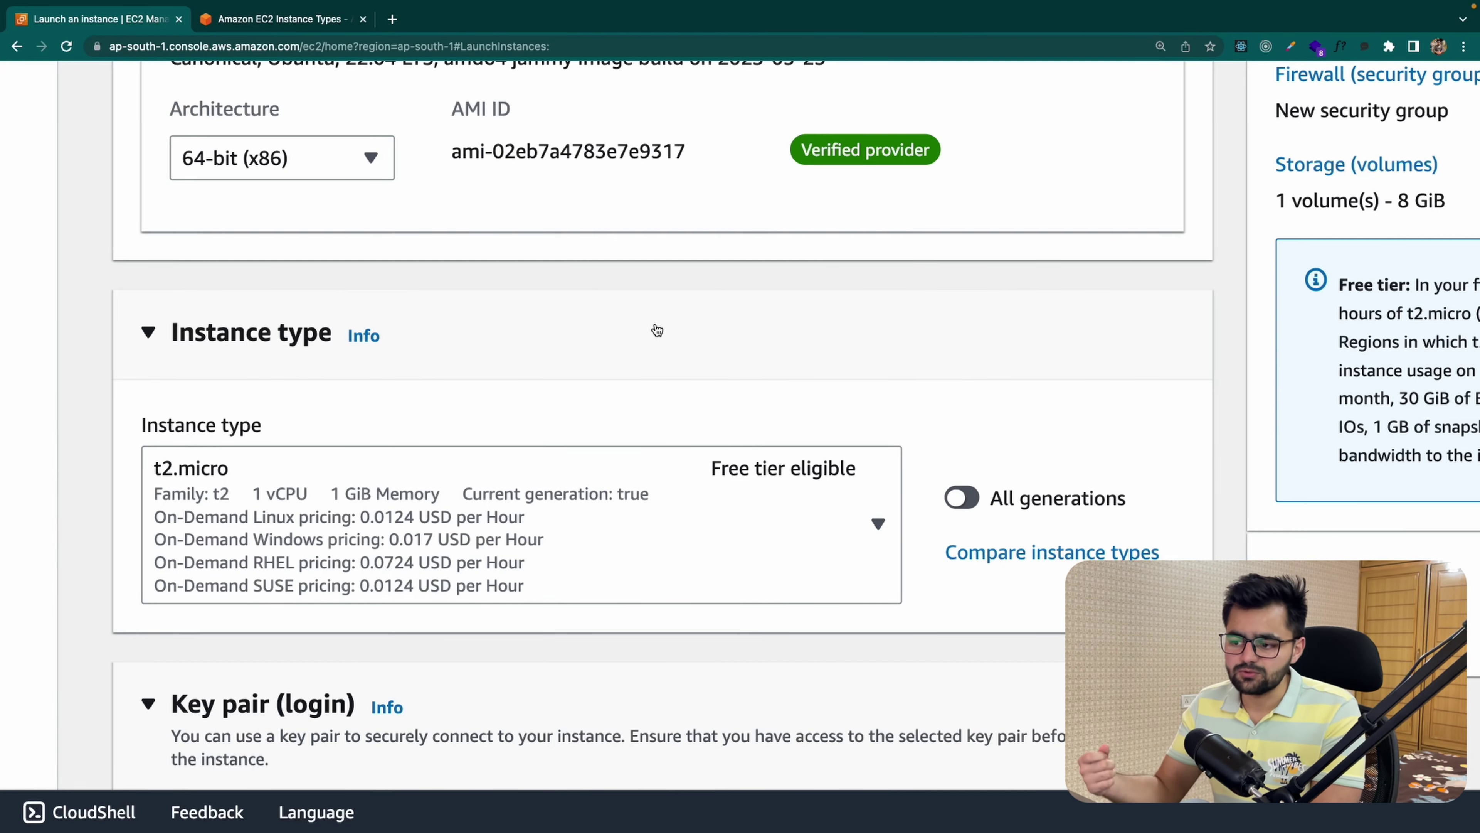
# Step: Search the web for "free tier aws limits" in a new tab and open the AWS Free Tier FAQs
pyautogui.click(391, 18)
pyautogui.write('free t')
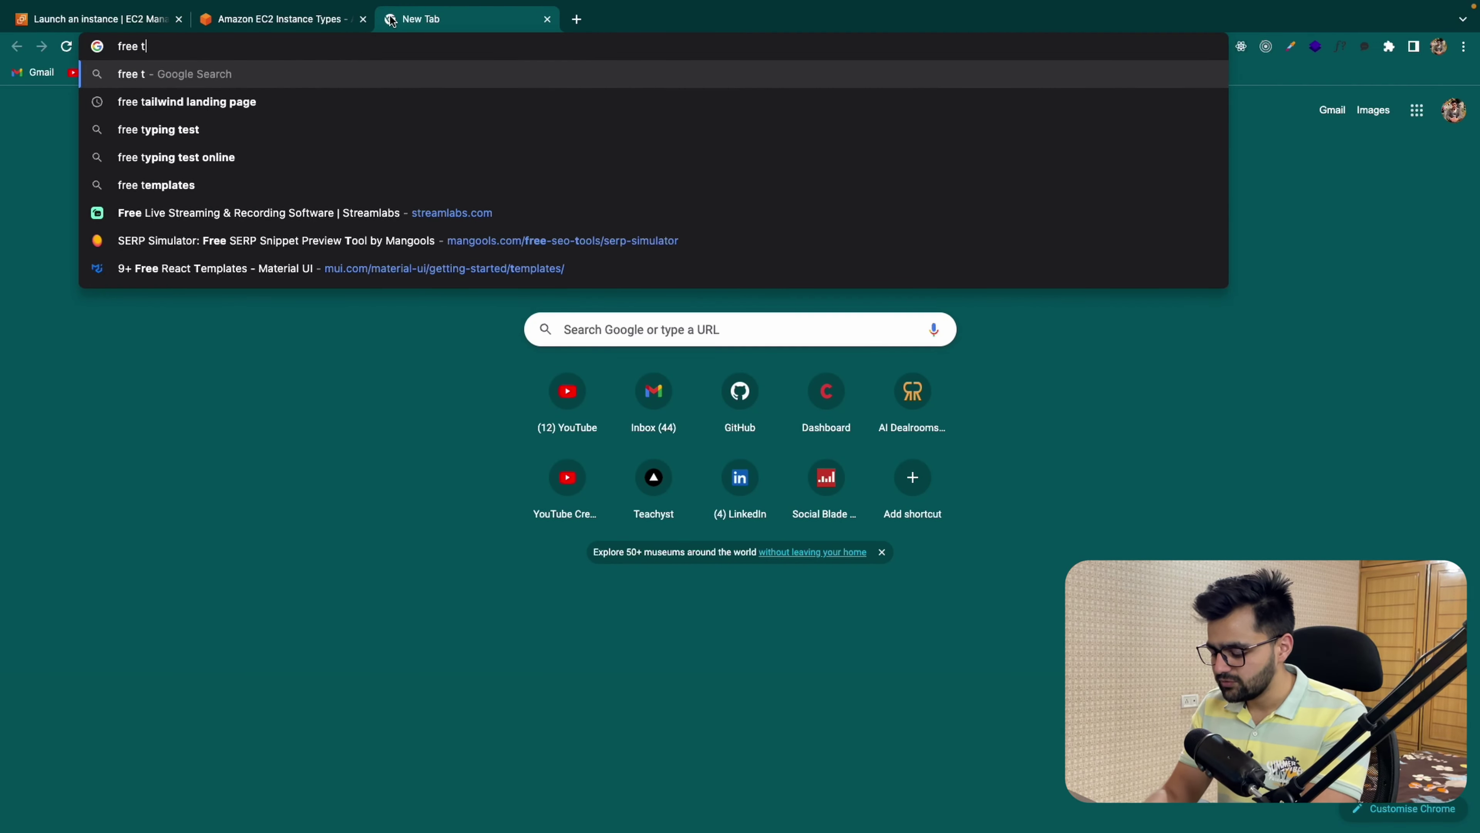
pyautogui.write('ier aws limits')
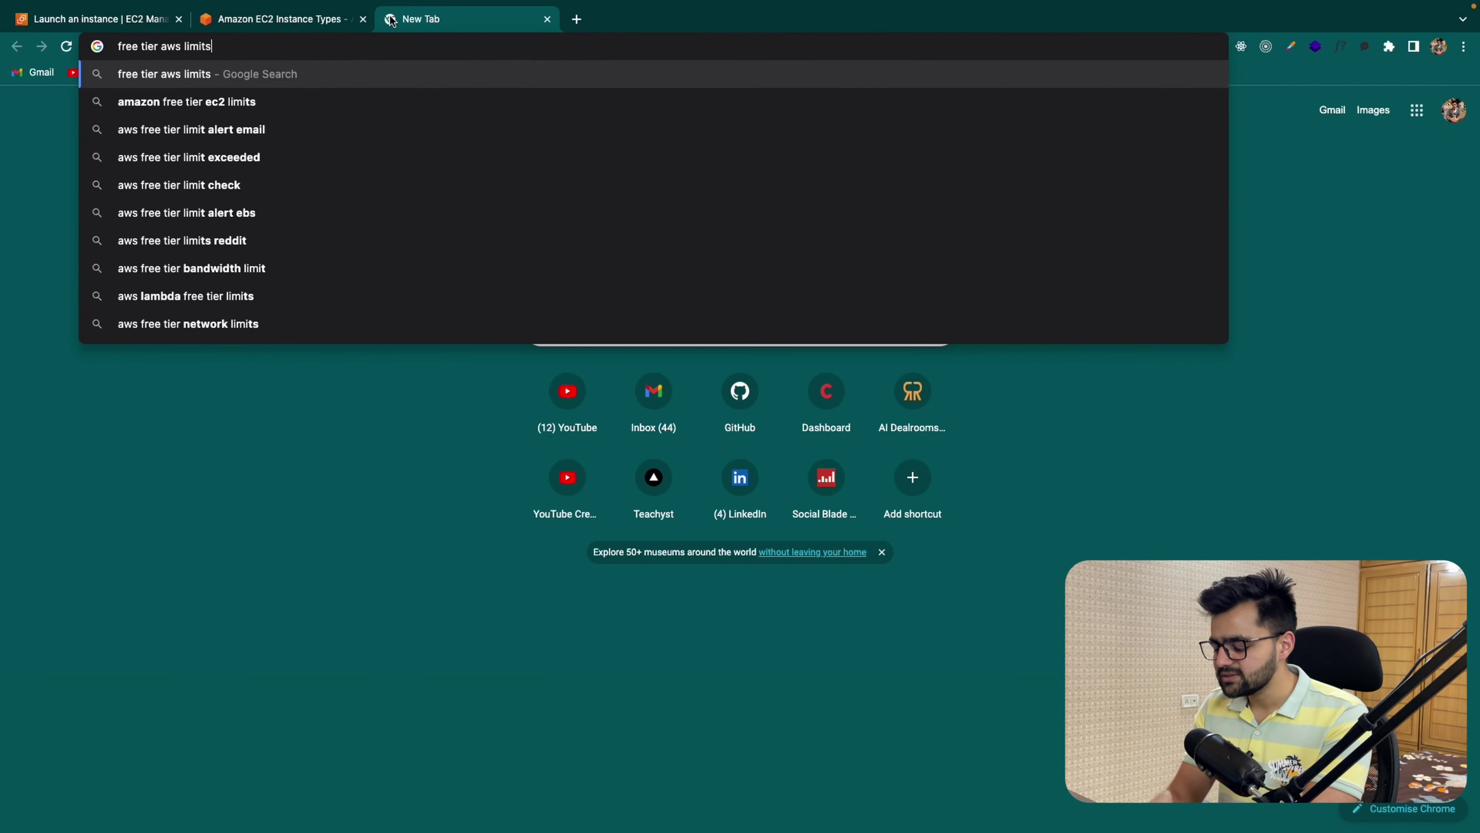
pyautogui.press('Return')
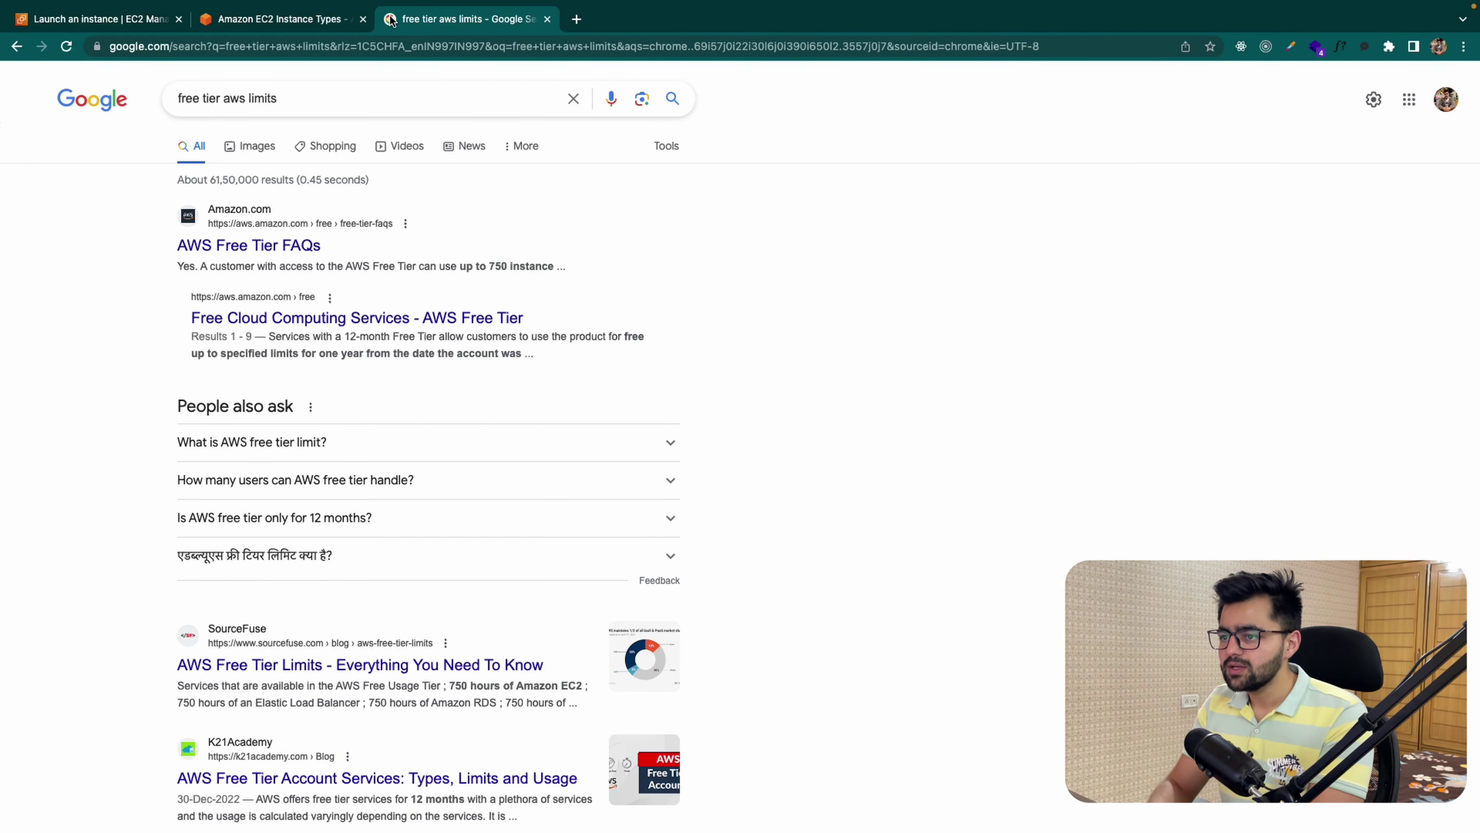
pyautogui.click(314, 245)
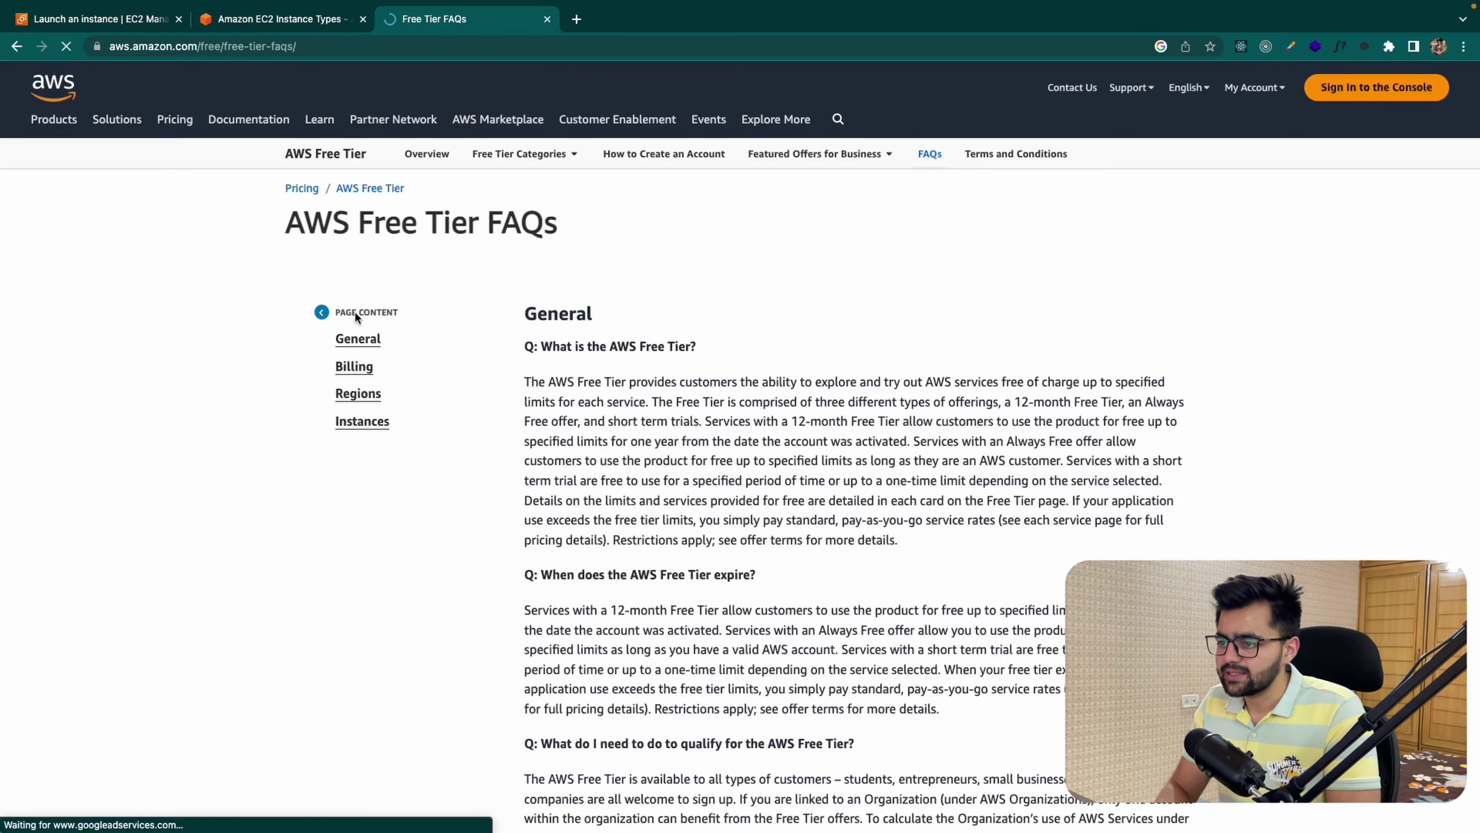
# Step: Read the Free Tier FAQs on expiry, qualification, usage limitations, regions and instances
pyautogui.click(416, 371)
pyautogui.scroll(5, 637, 422)
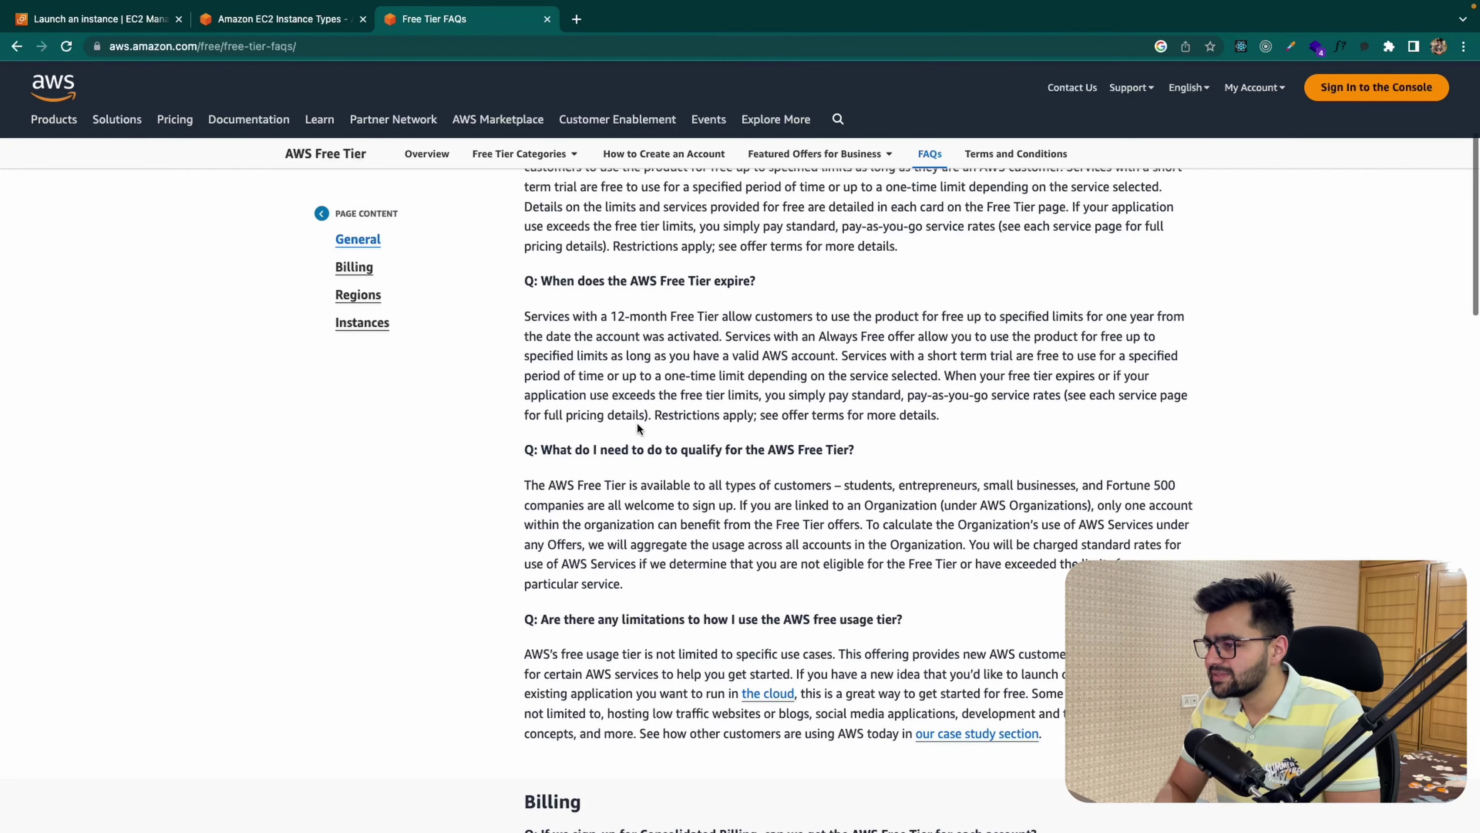
pyautogui.scroll(3, 637, 422)
pyautogui.scroll(2, 637, 422)
pyautogui.moveTo(577, 337); pyautogui.dragTo(783, 337)
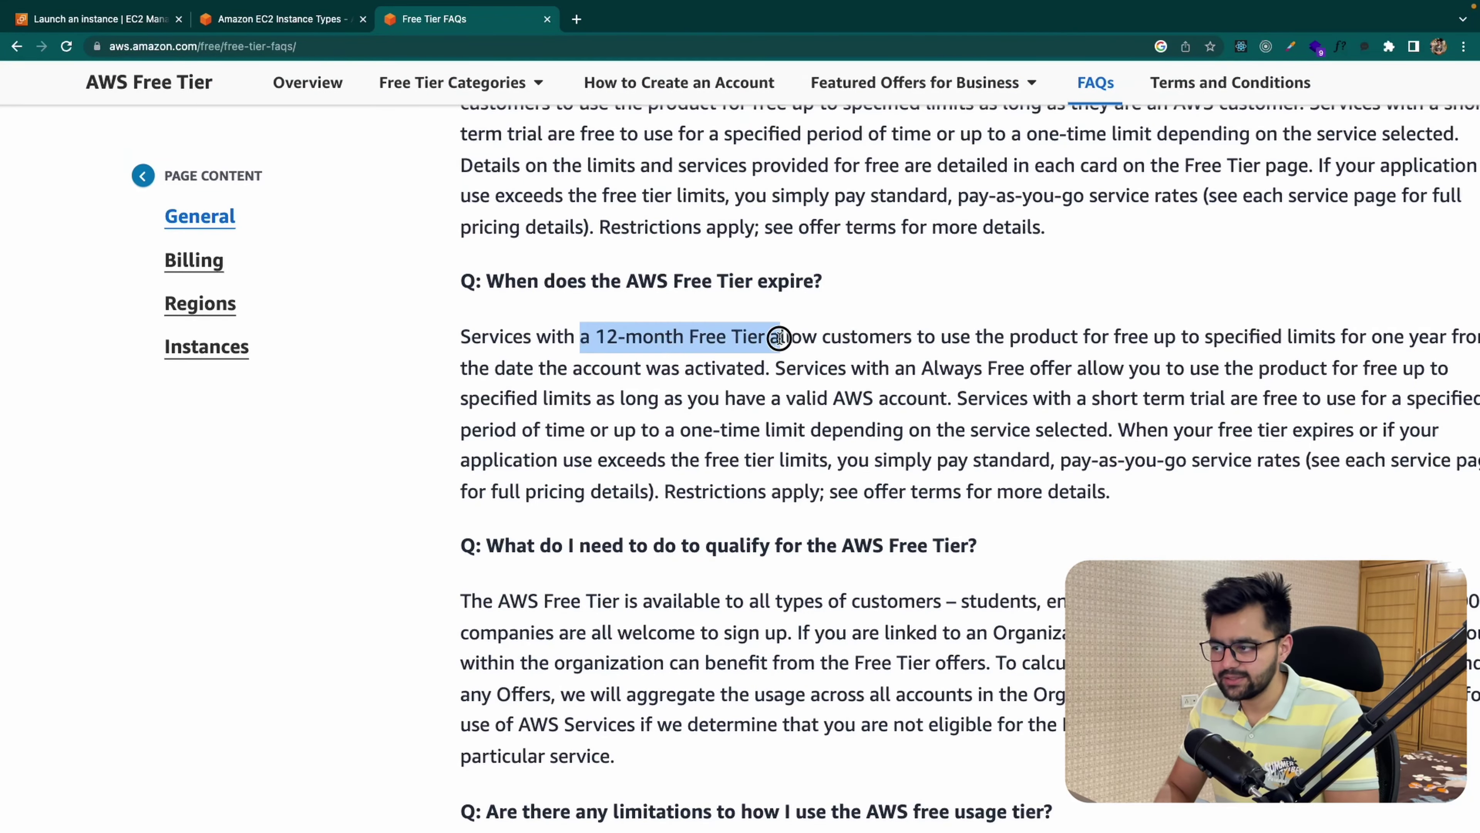
pyautogui.click(802, 406)
pyautogui.scroll(-3, 803, 406)
pyautogui.scroll(-15, 803, 407)
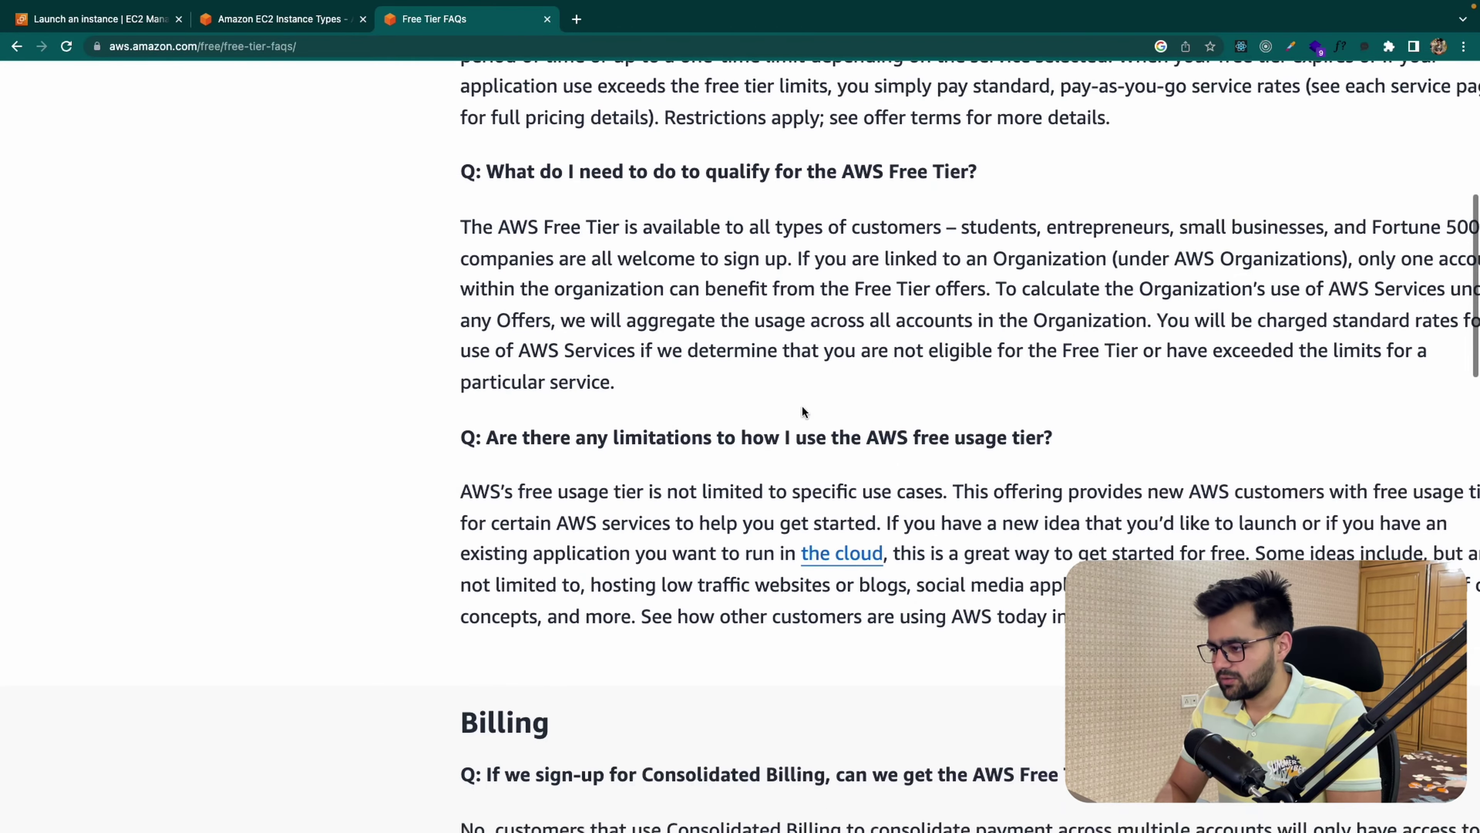
pyautogui.scroll(-10, 802, 407)
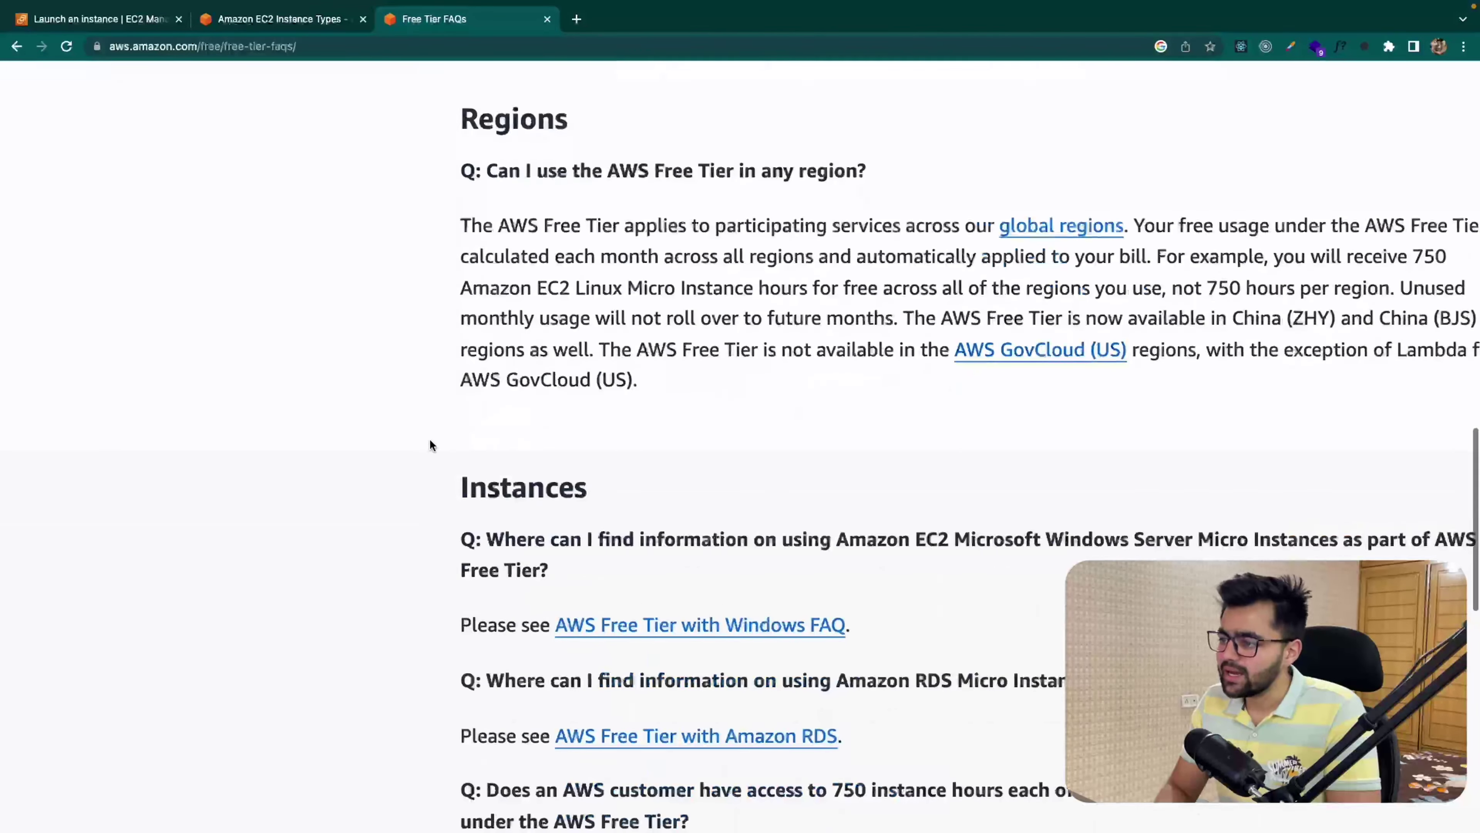
pyautogui.scroll(-2, 329, 361)
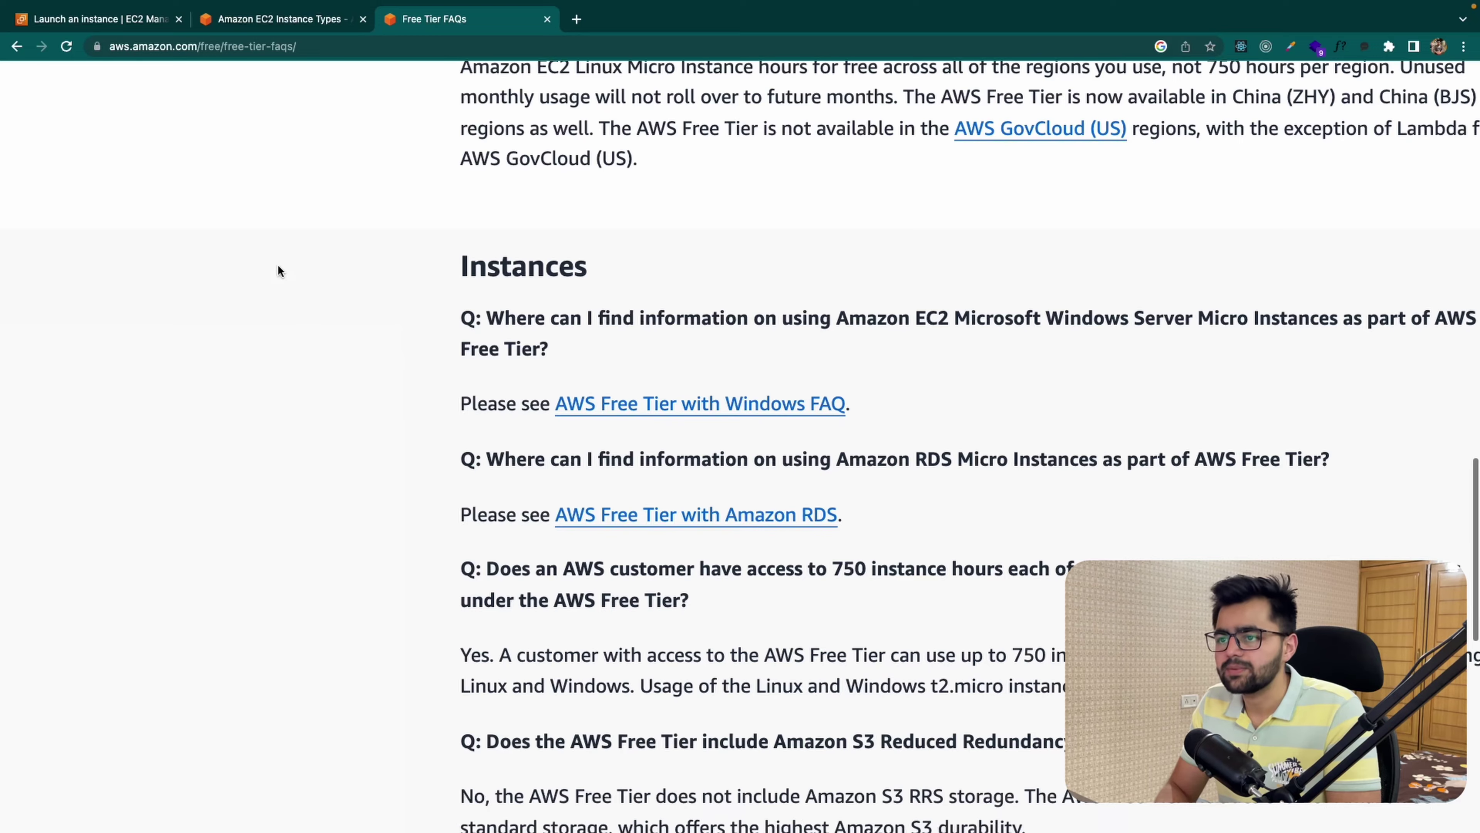
# Step: Open the AWS Free Tier product page from the search results and check its Amazon EC2 offer against the selected instance type
pyautogui.click(16, 46)
pyautogui.click(314, 323)
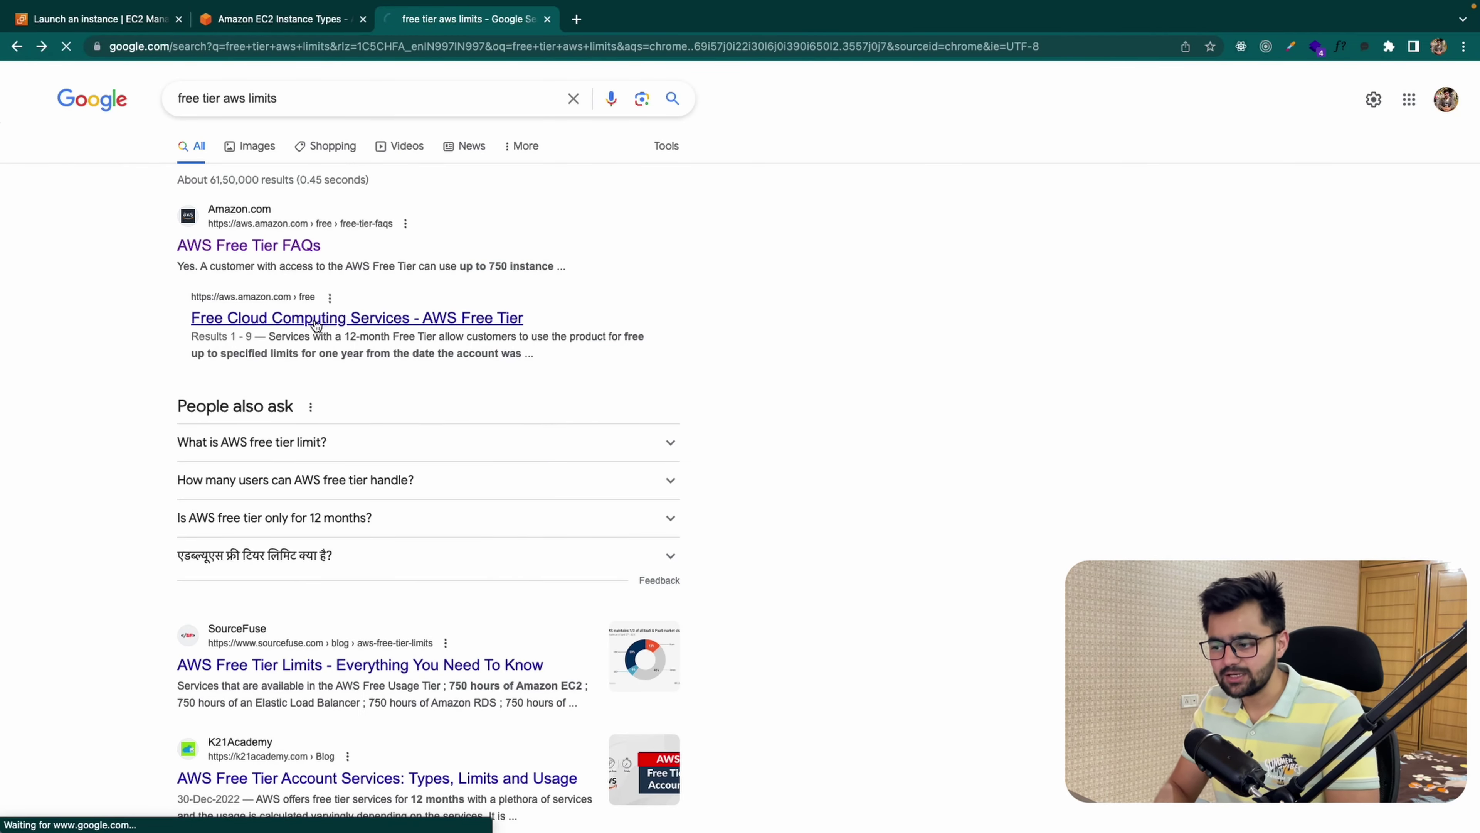
pyautogui.scroll(-6, 711, 482)
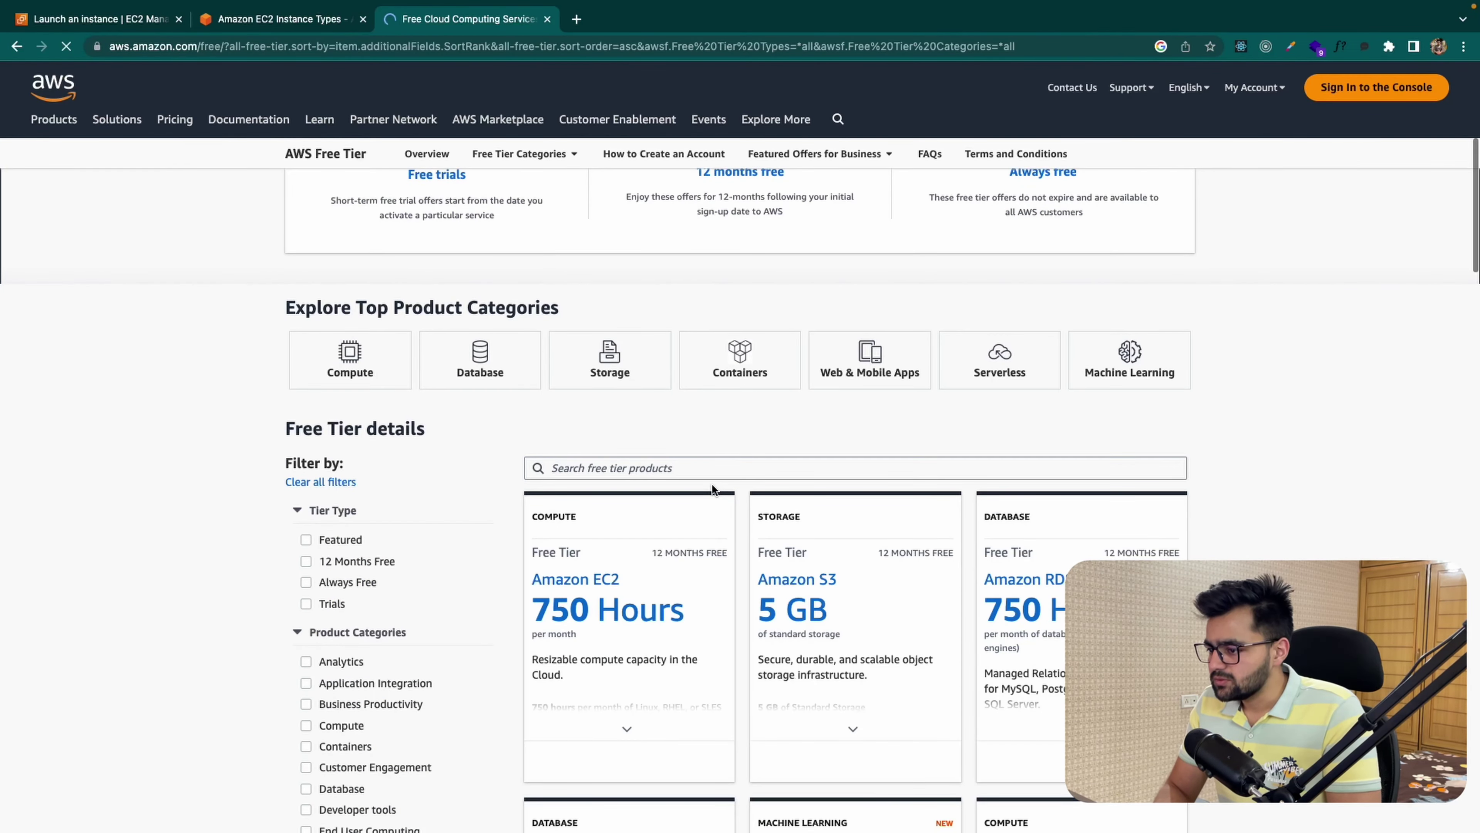
pyautogui.scroll(-3, 711, 482)
pyautogui.scroll(5, 711, 482)
pyautogui.hscroll(4, 711, 482)
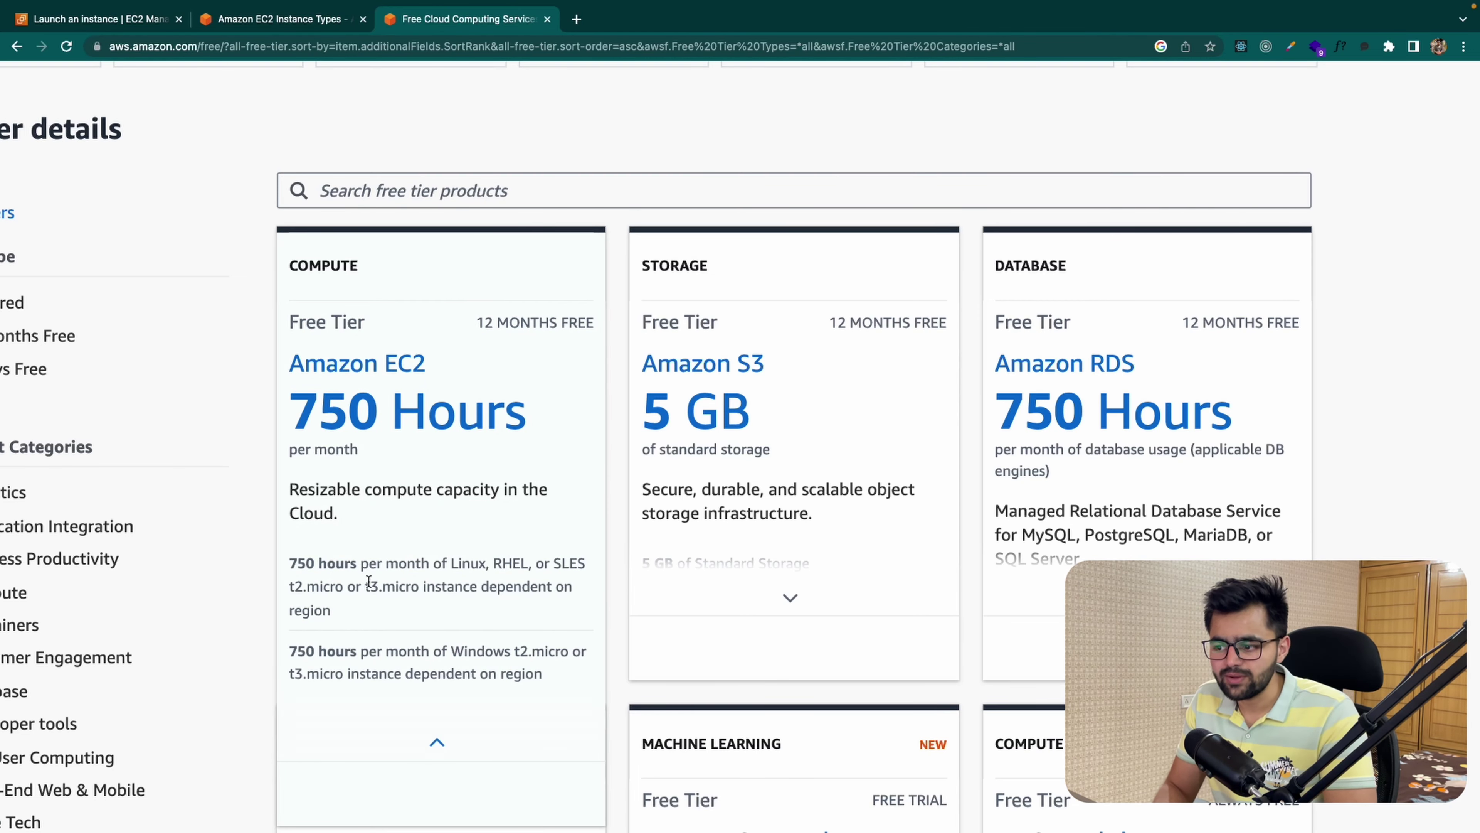
pyautogui.click(56, 18)
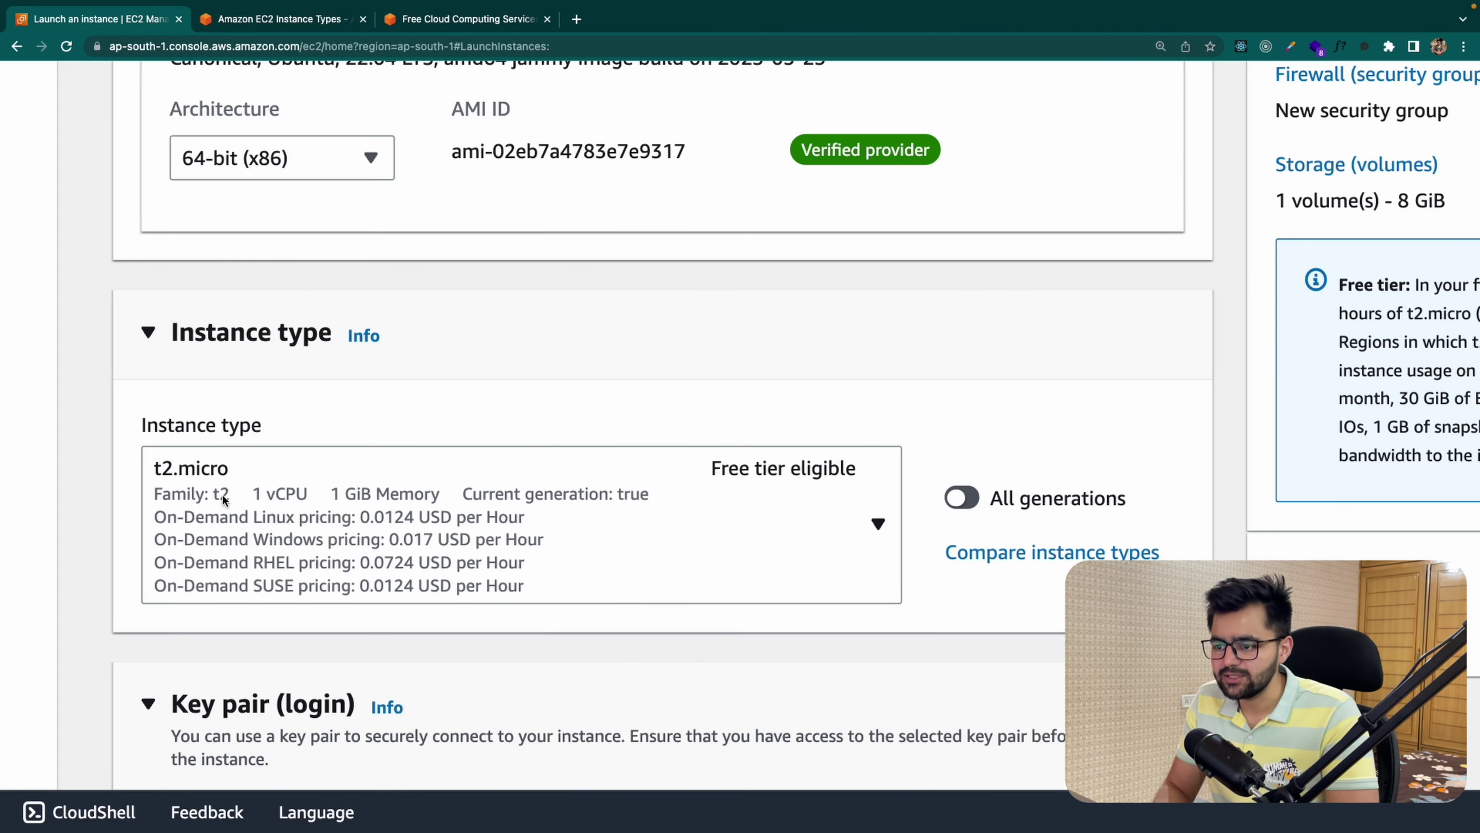
pyautogui.click(454, 32)
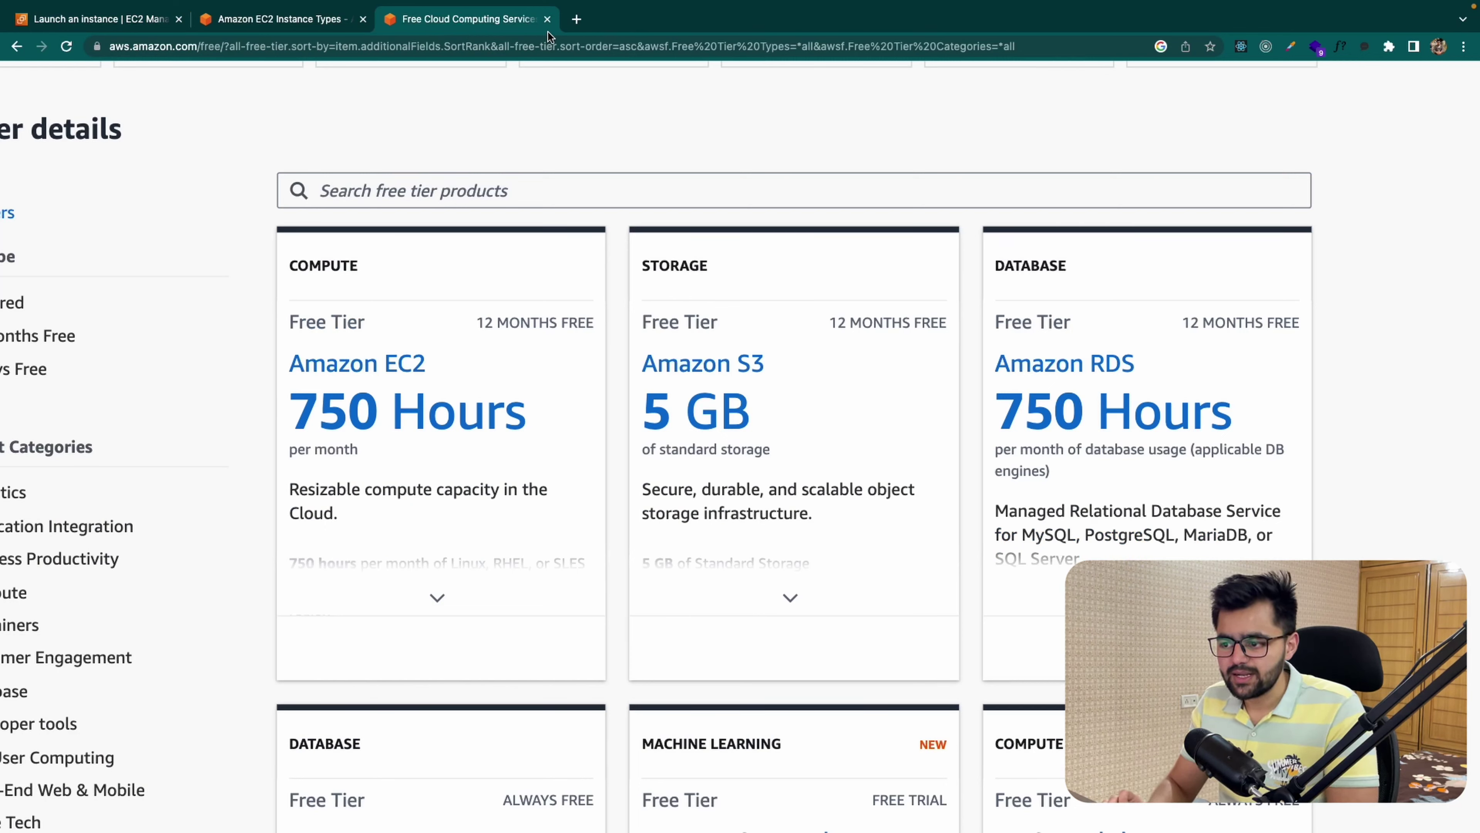
# Step: Look up the conversion of 1 month to hours with a web search in a new tab
pyautogui.click(577, 19)
pyautogui.write('1 mo')
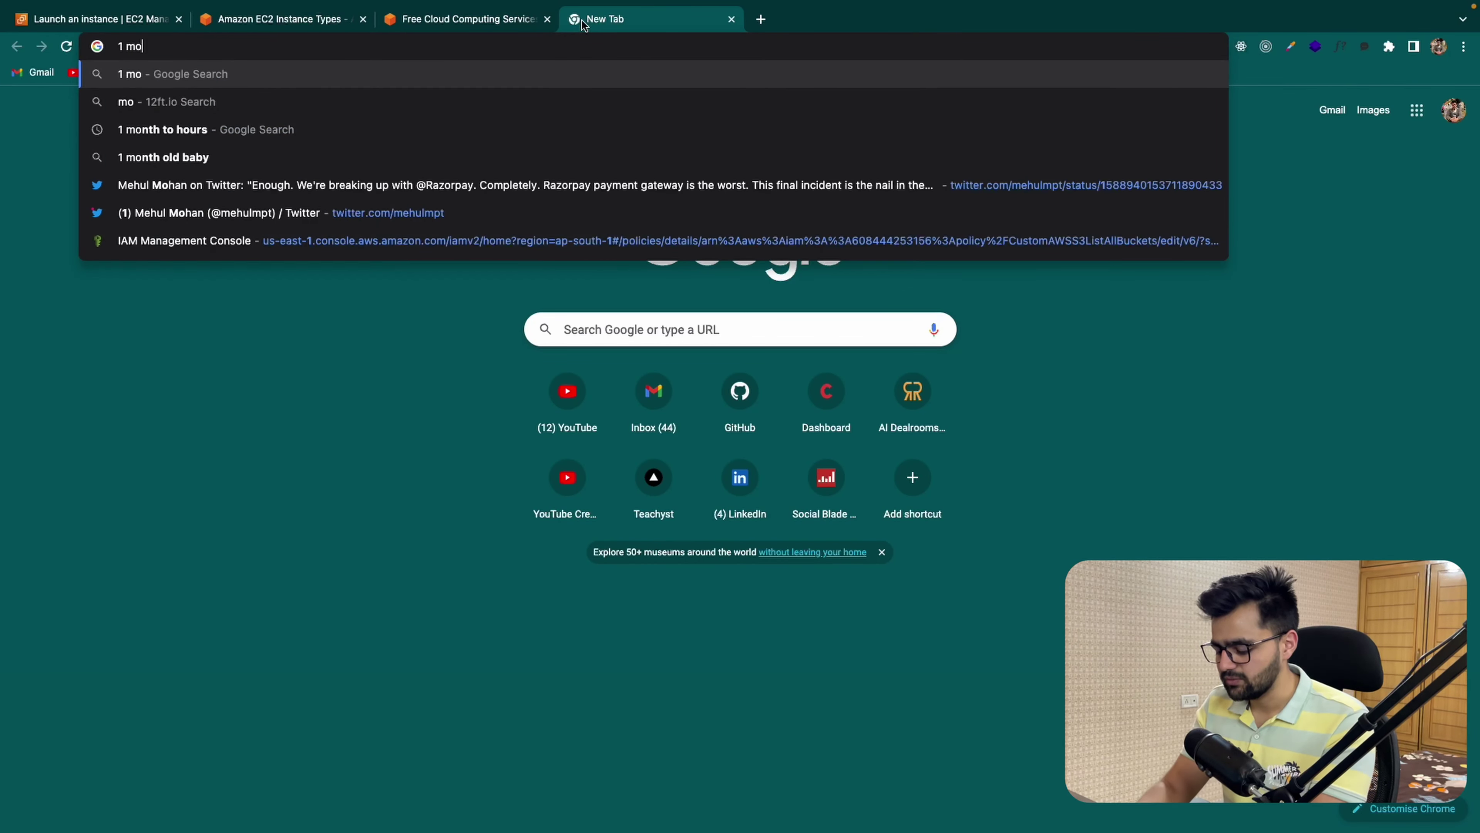
pyautogui.write('th to hours')
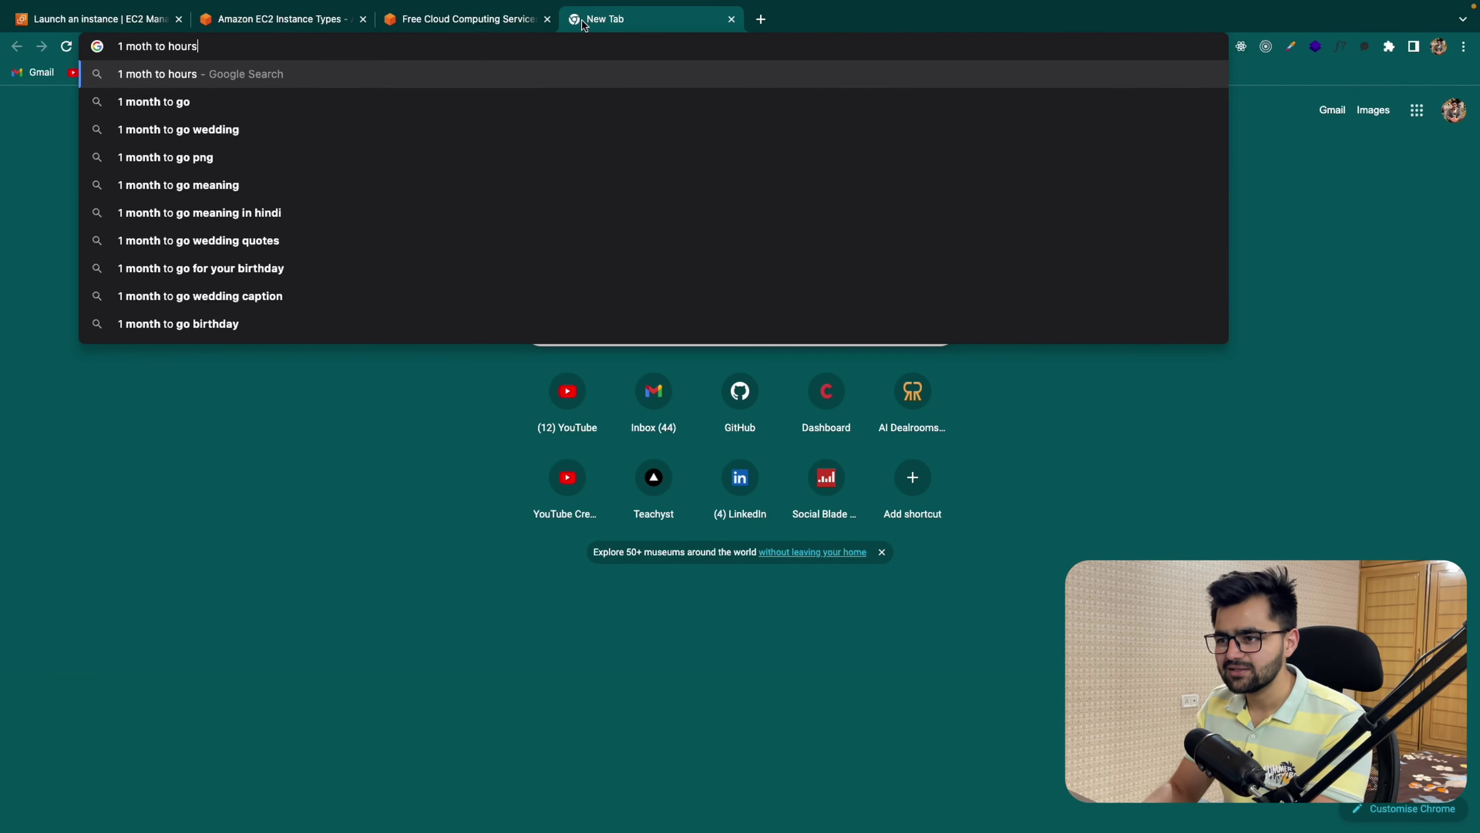
pyautogui.press('Return')
pyautogui.doubleClick(429, 332)
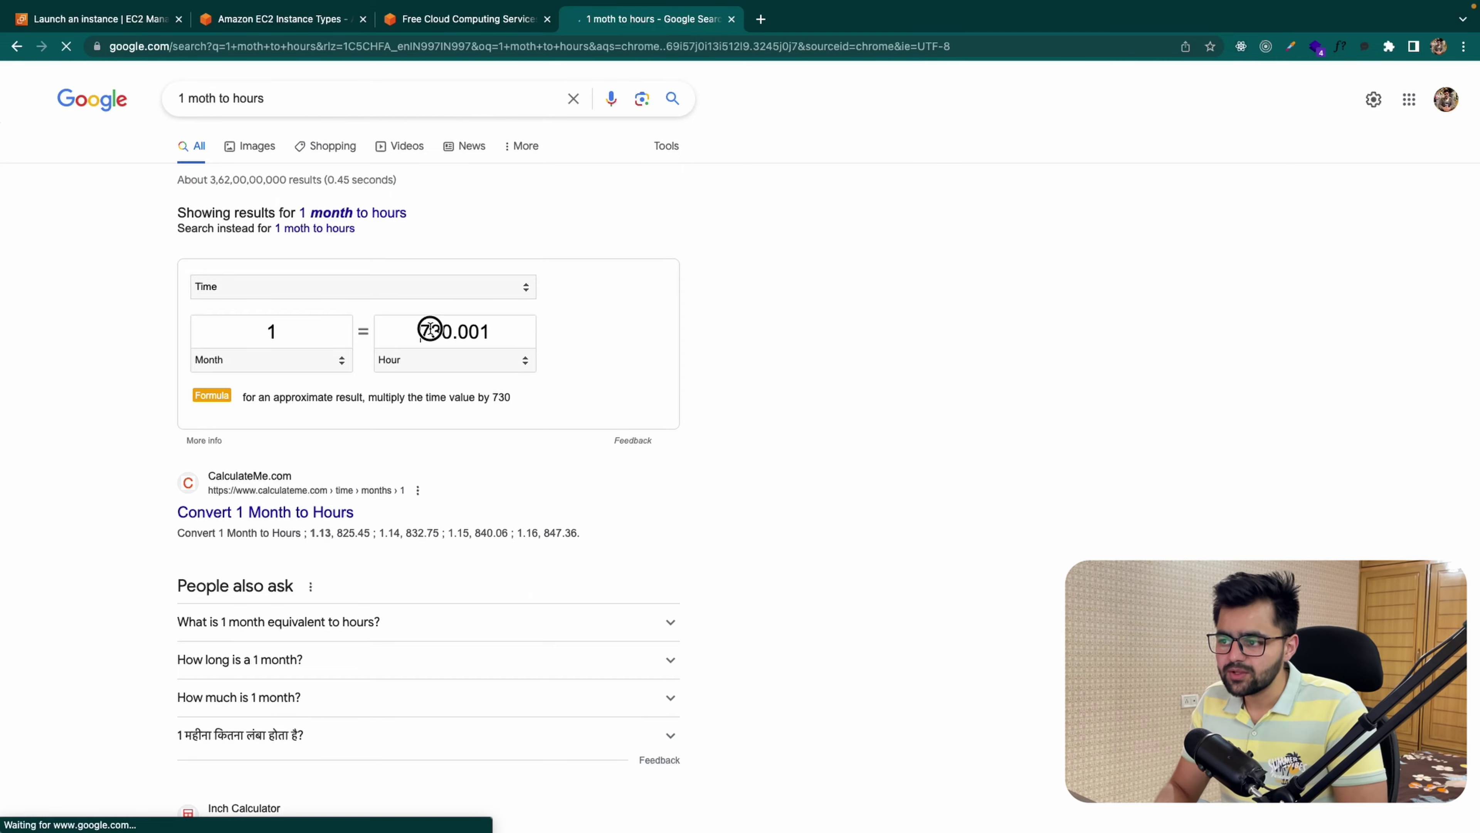
# Step: Compare the monthly hours of the Amazon EC2 Free Tier offer with the month-to-hours conversion result
pyautogui.click(308, 24)
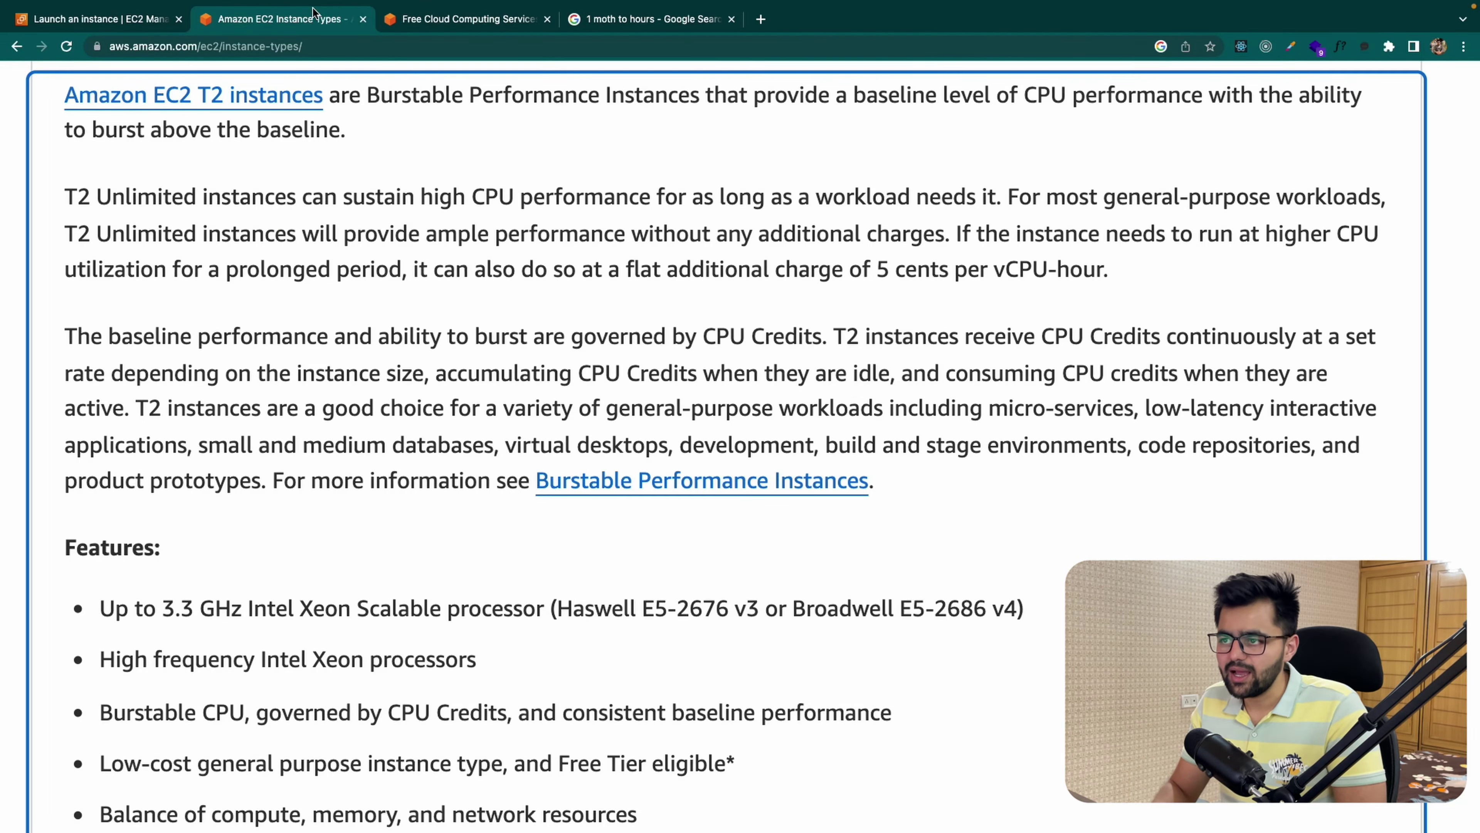
pyautogui.click(486, 24)
pyautogui.click(349, 408)
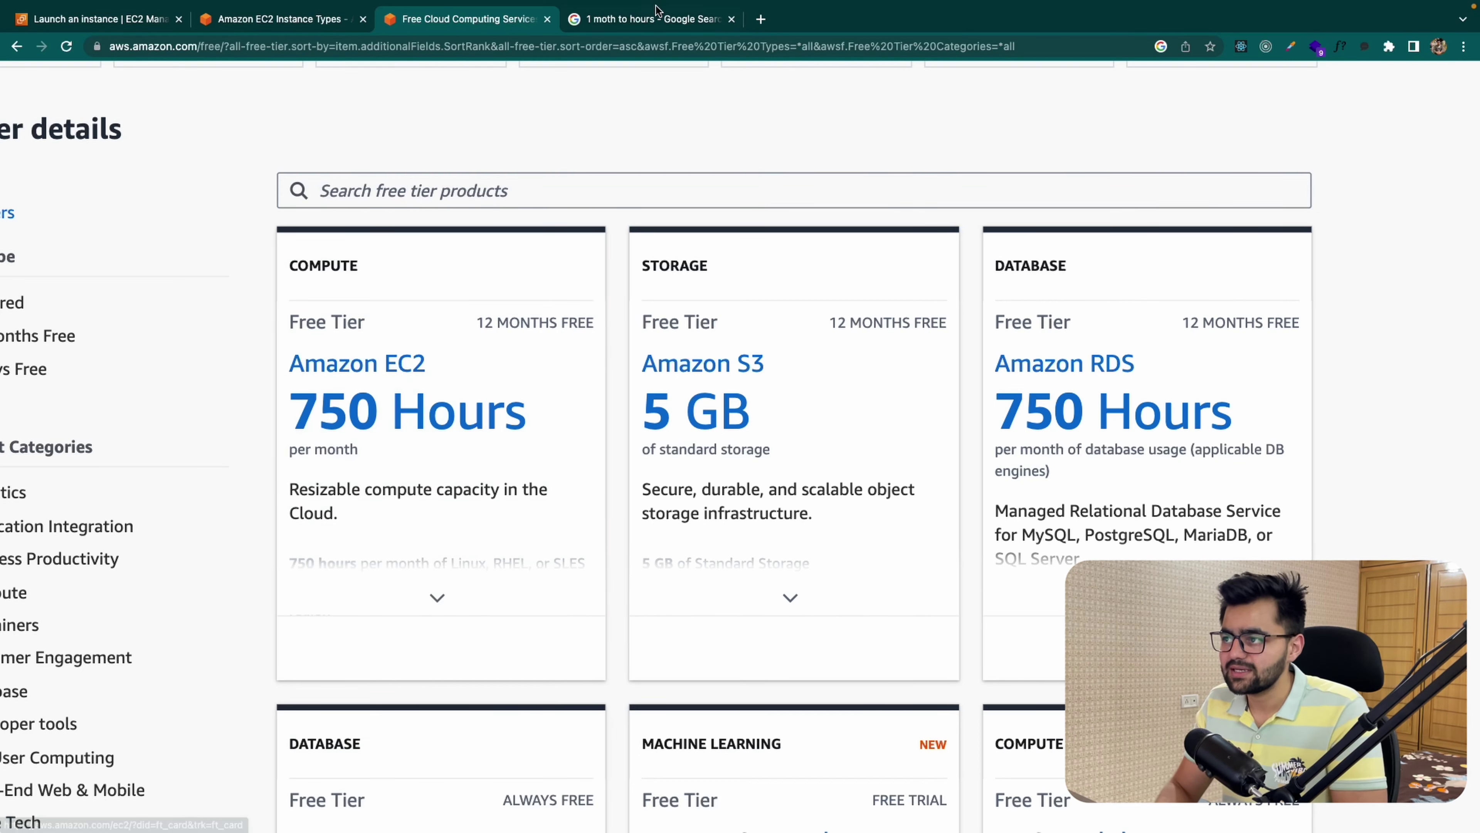
pyautogui.click(669, 16)
pyautogui.click(509, 14)
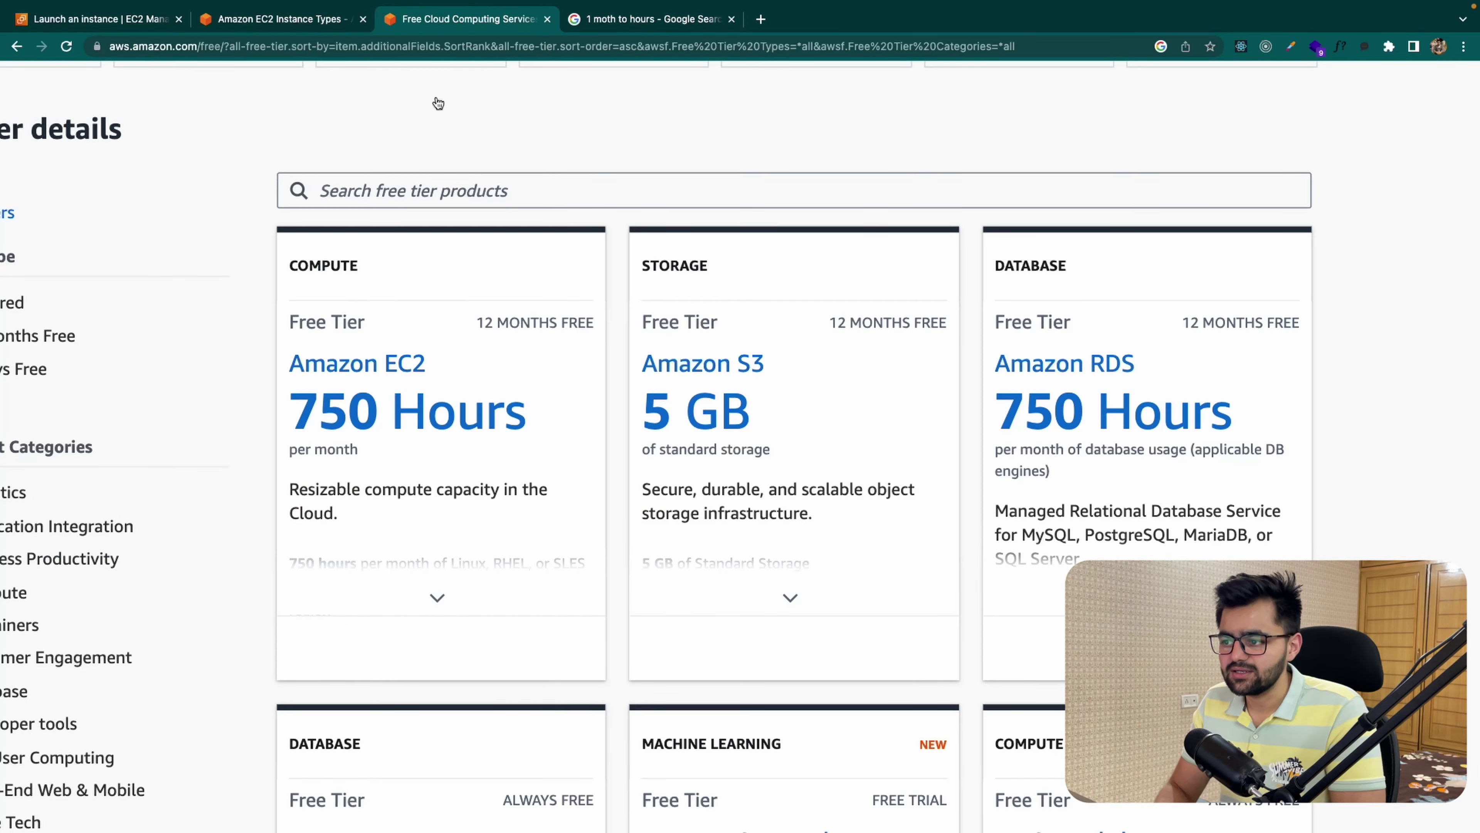
pyautogui.moveTo(413, 419)
pyautogui.click(688, 21)
pyautogui.click(469, 18)
pyautogui.click(304, 466)
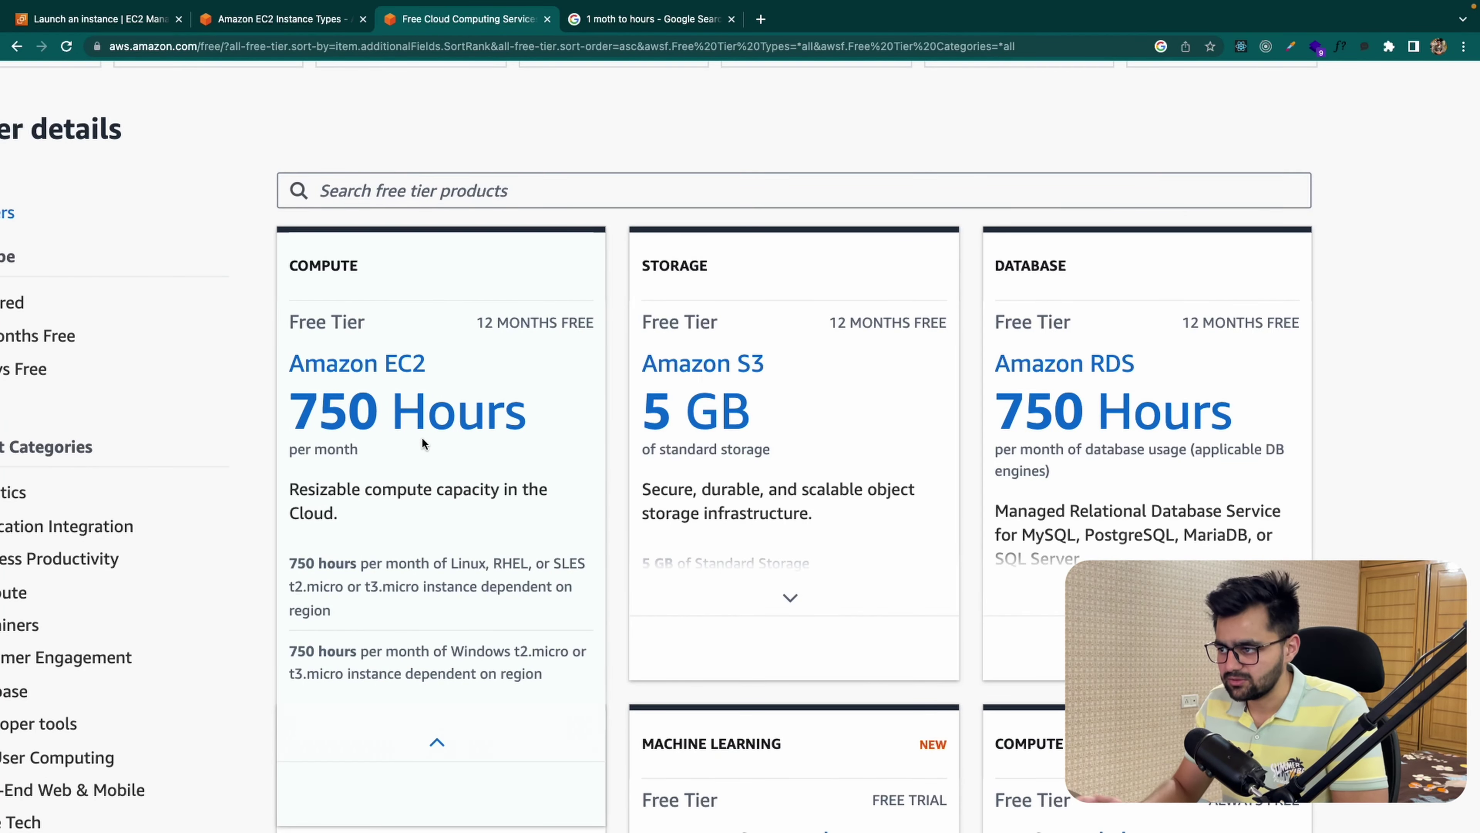
# Step: Browse the other Free Tier offers, including Amazon S3 and Amazon RDS, and return to the Amazon EC2 offer
pyautogui.click(792, 448)
pyautogui.scroll(-1, 736, 423)
pyautogui.hscroll(1, 737, 422)
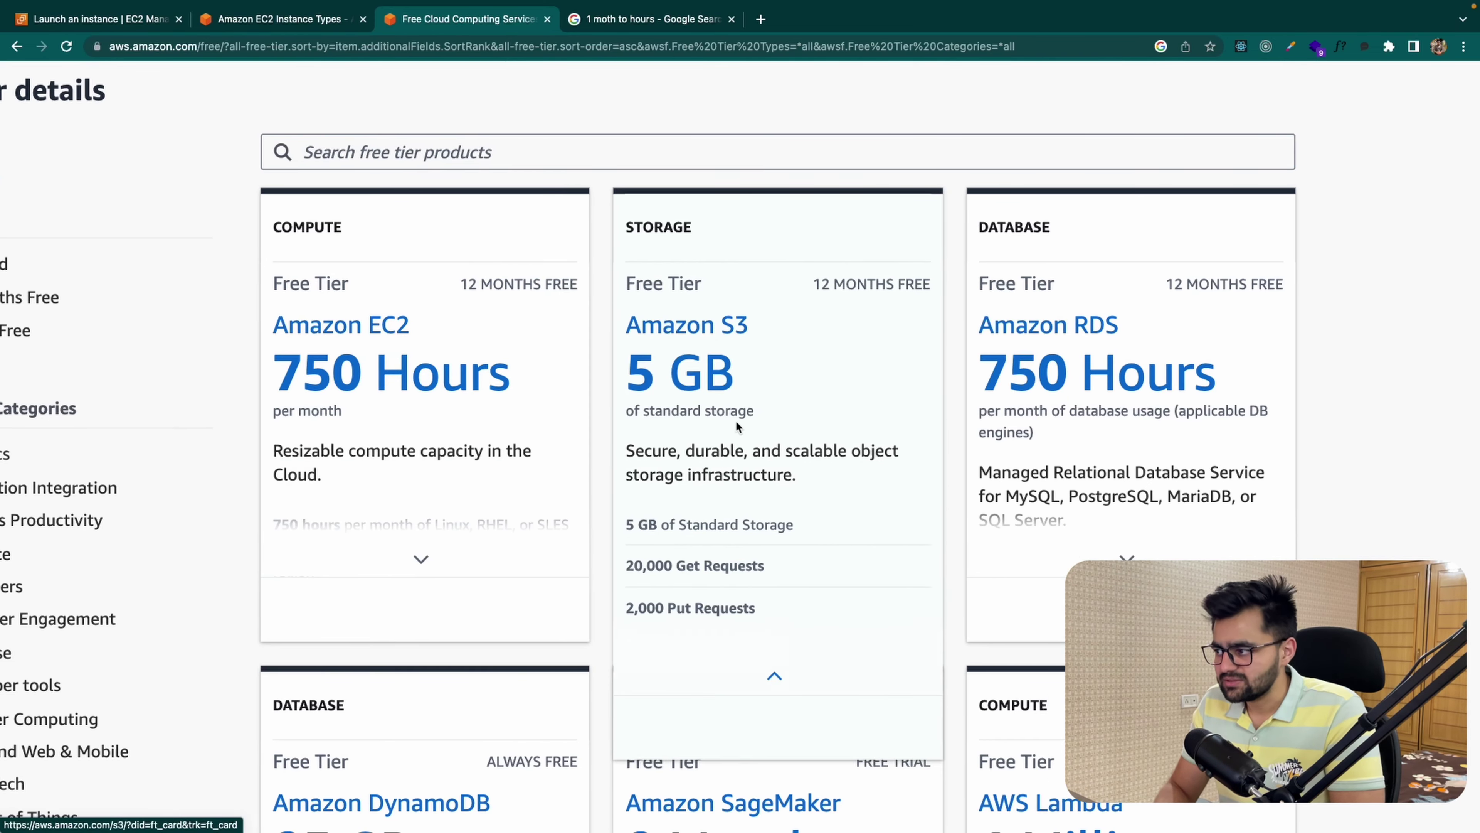
pyautogui.click(1073, 388)
pyautogui.scroll(-7, 1334, 364)
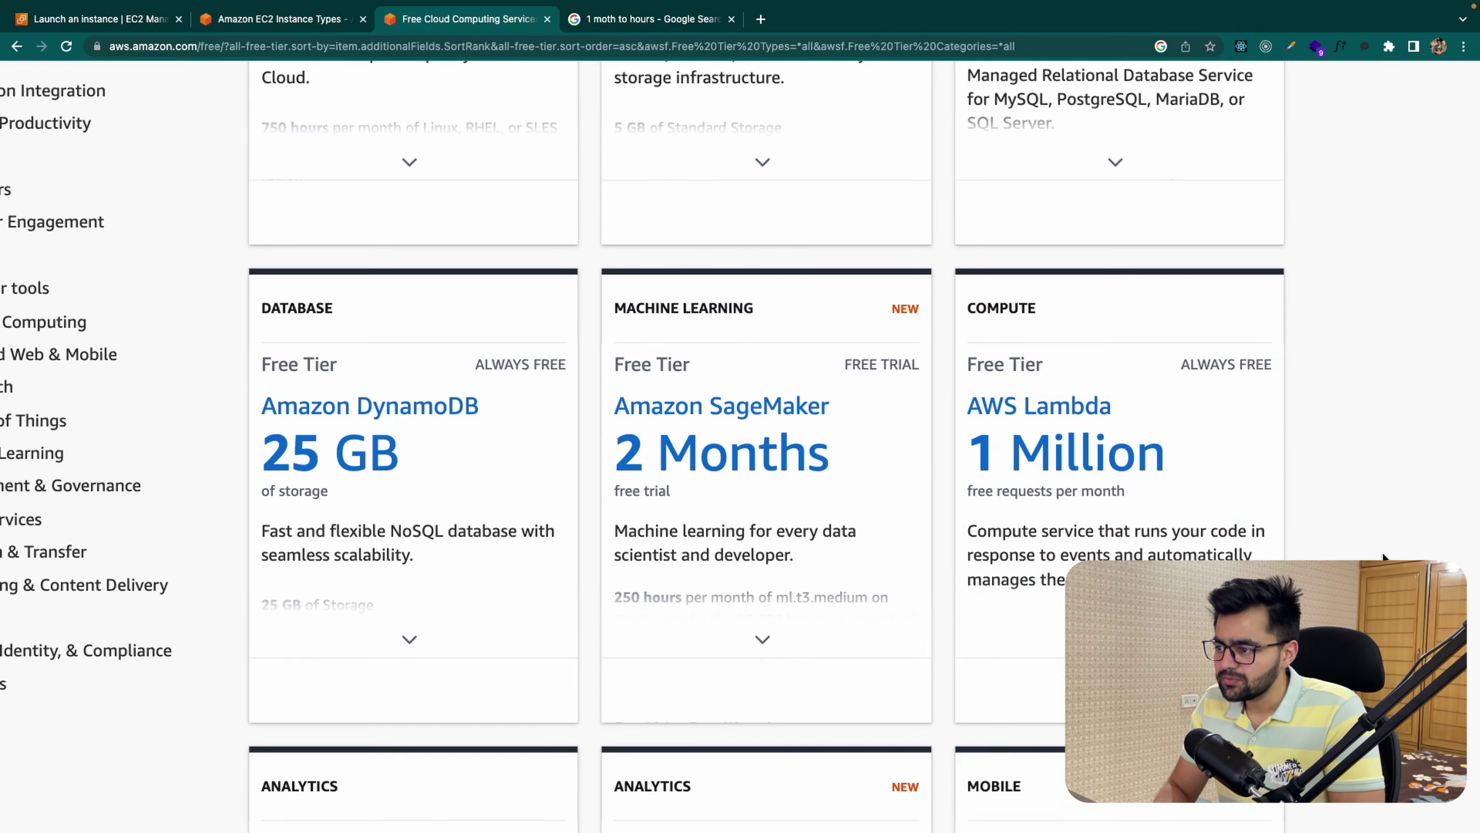
pyautogui.scroll(-11, 1333, 364)
pyautogui.scroll(6, 1383, 555)
pyautogui.scroll(10, 1383, 555)
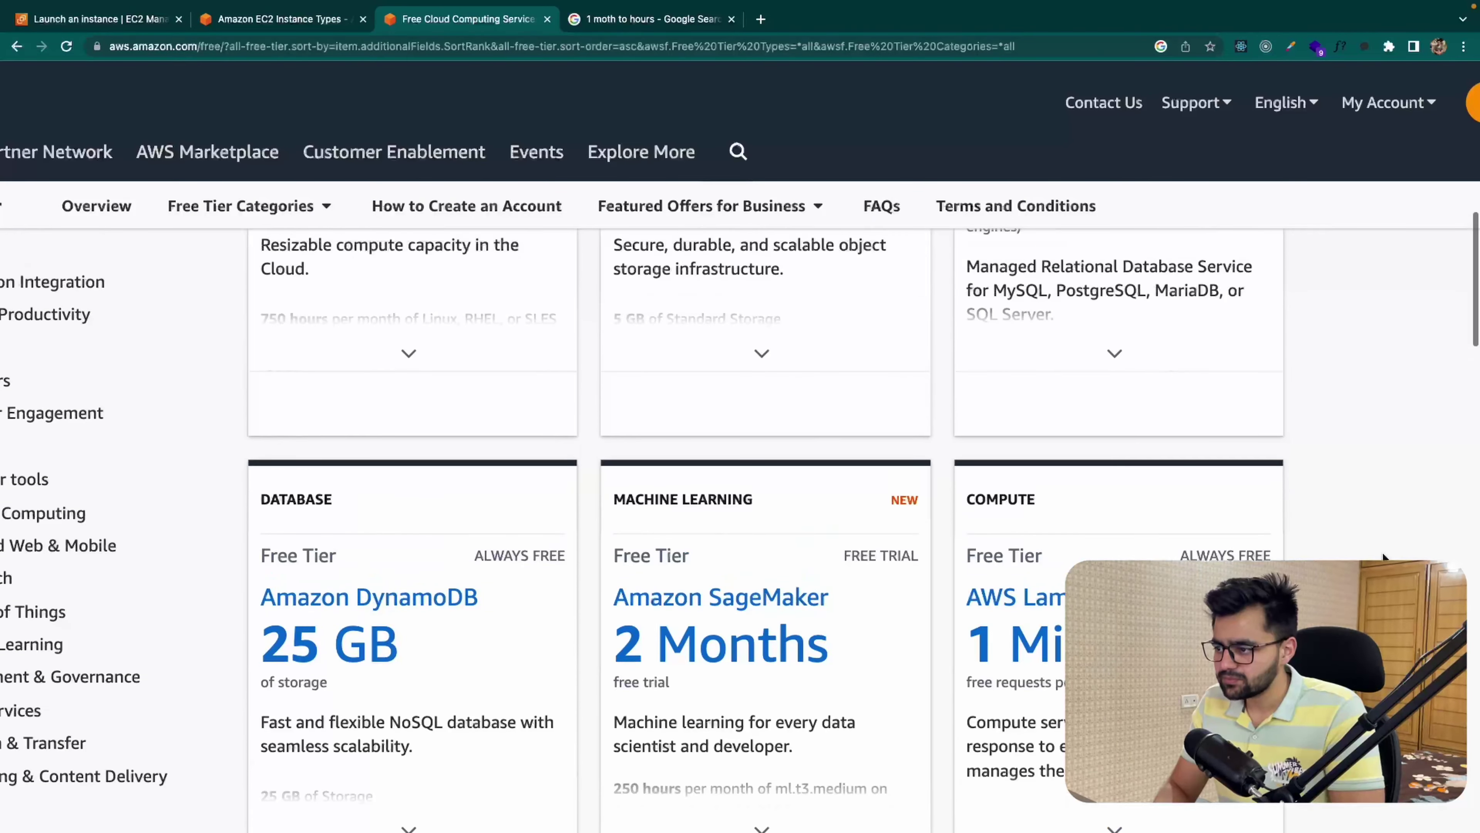
pyautogui.moveTo(650, 437)
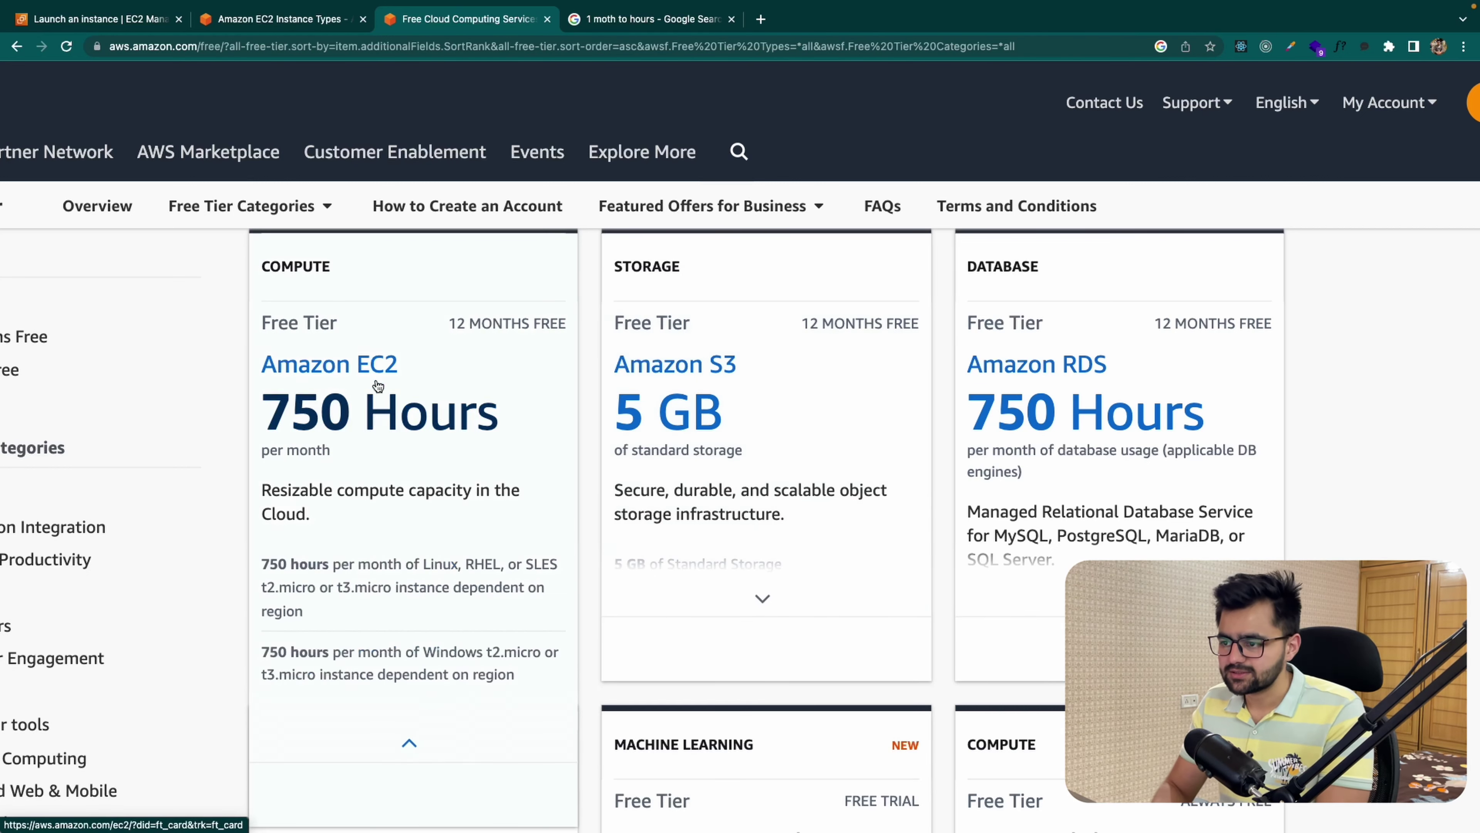
# Step: Return to the instance launch page and create an RSA key pair named ytInstanceKey with a .pem private key file
pyautogui.click(144, 22)
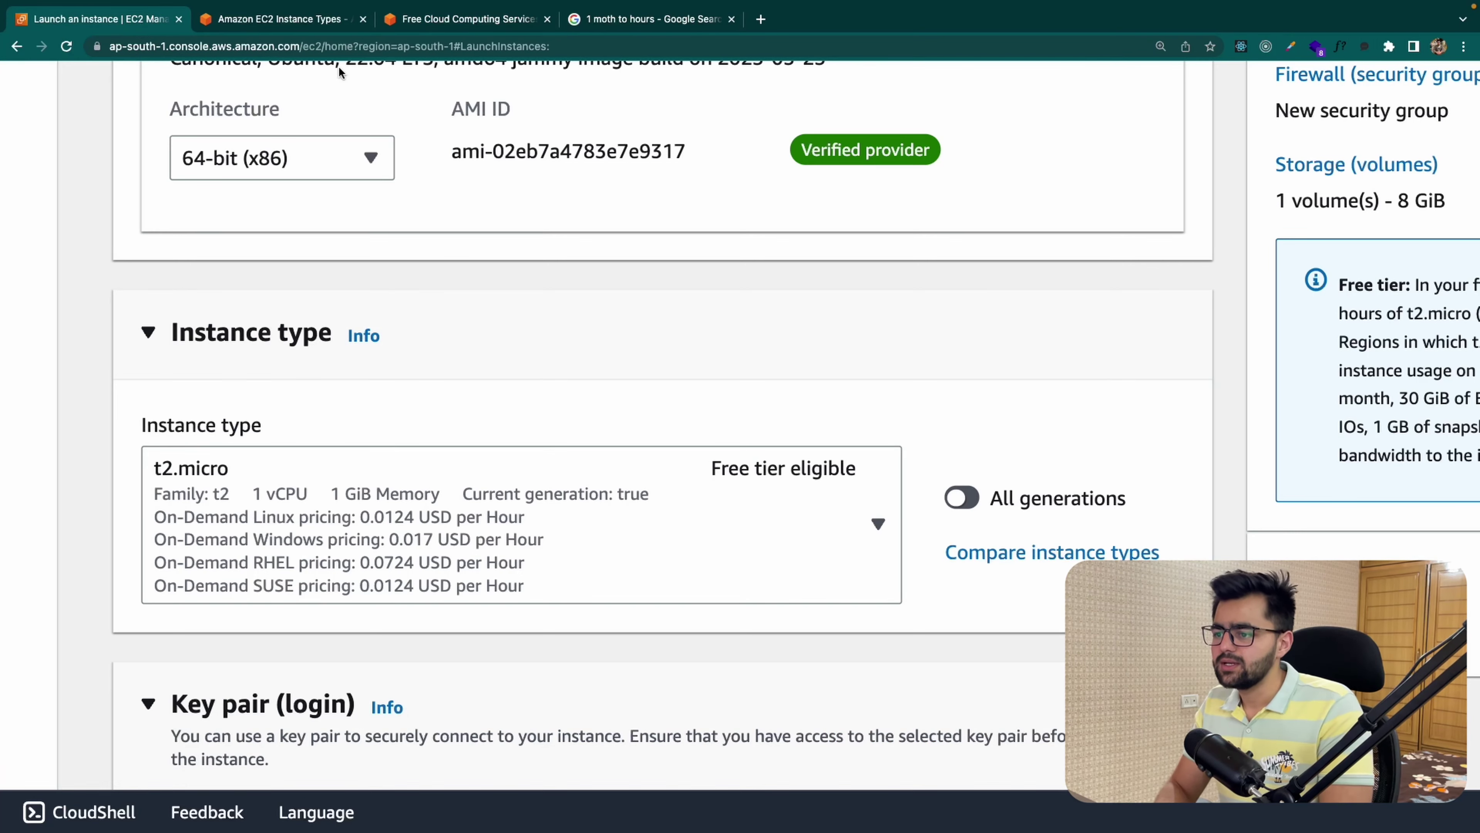
pyautogui.scroll(-5, 394, 295)
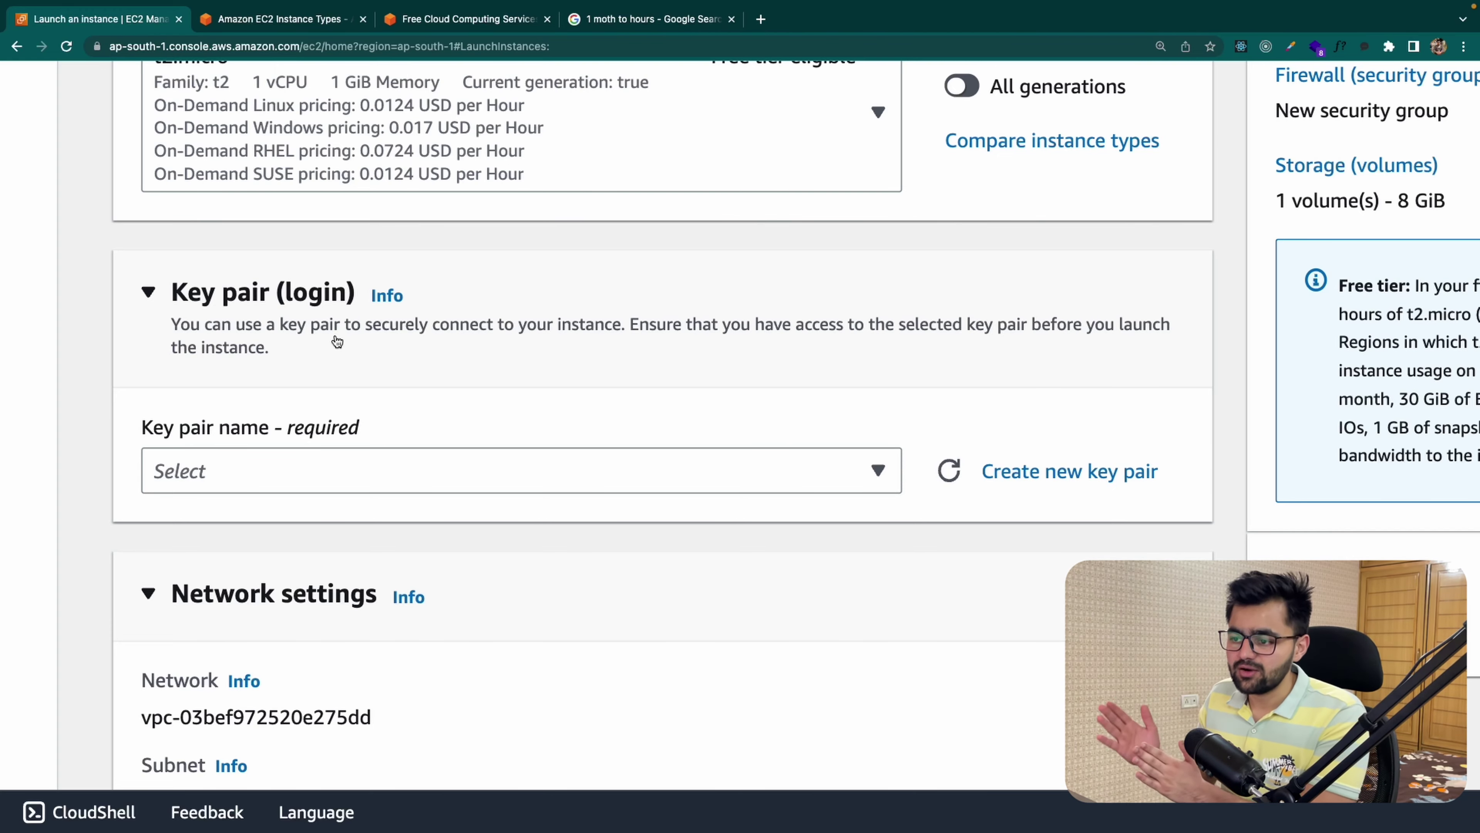
pyautogui.click(1060, 482)
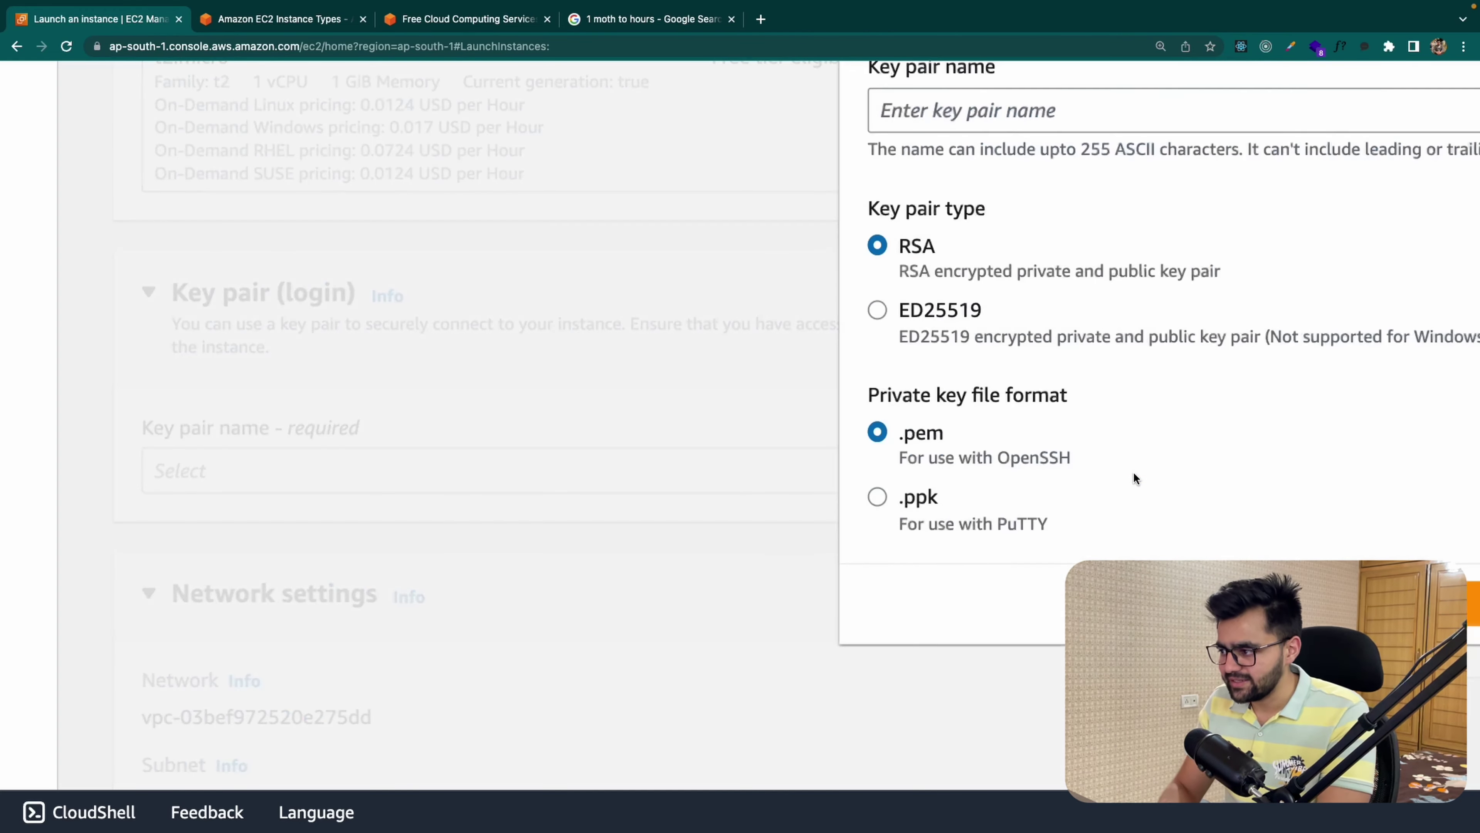
pyautogui.hscroll(5, 1068, 449)
pyautogui.scroll(1, 487, 421)
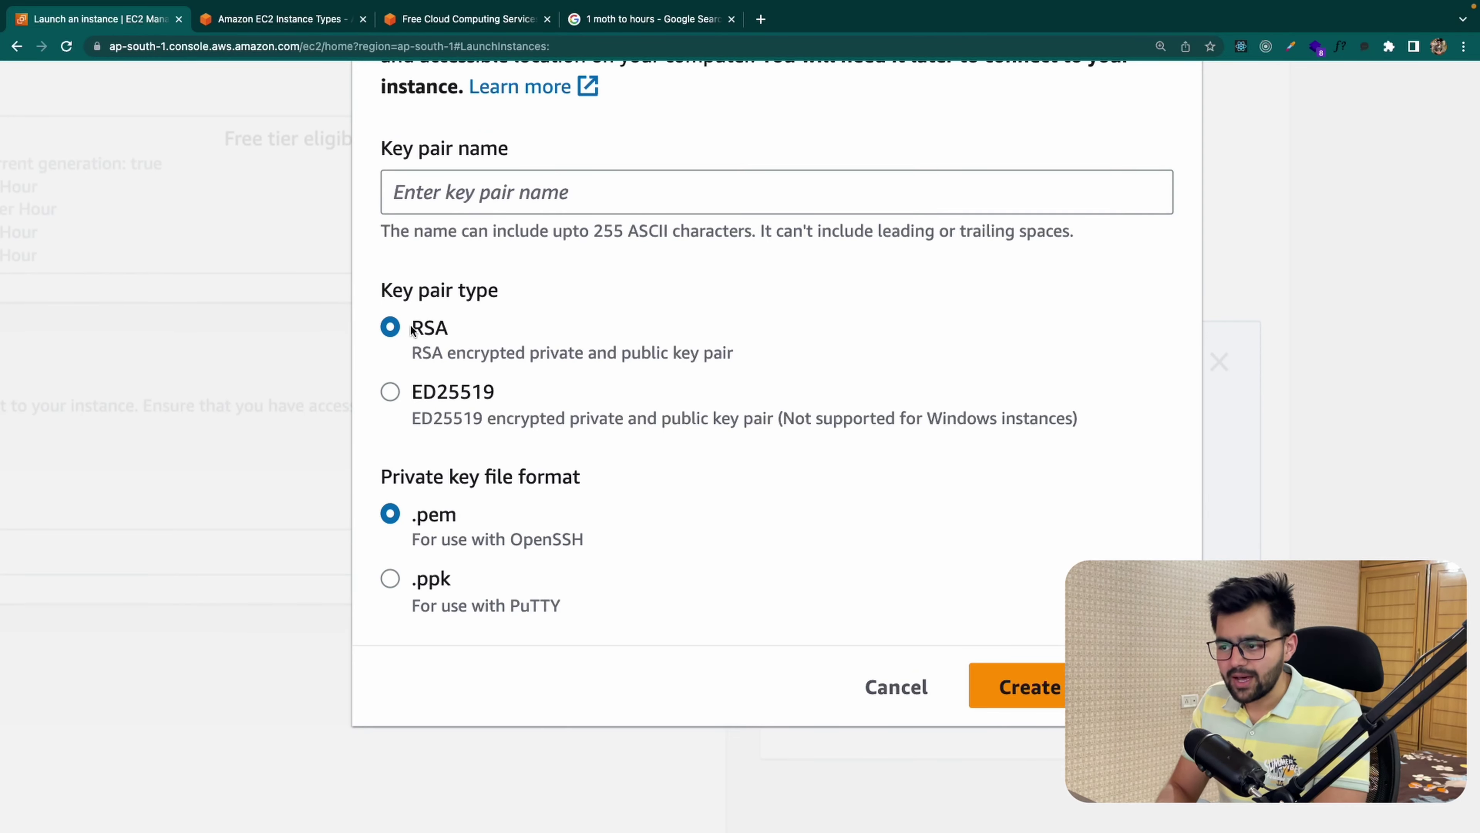
pyautogui.click(497, 191)
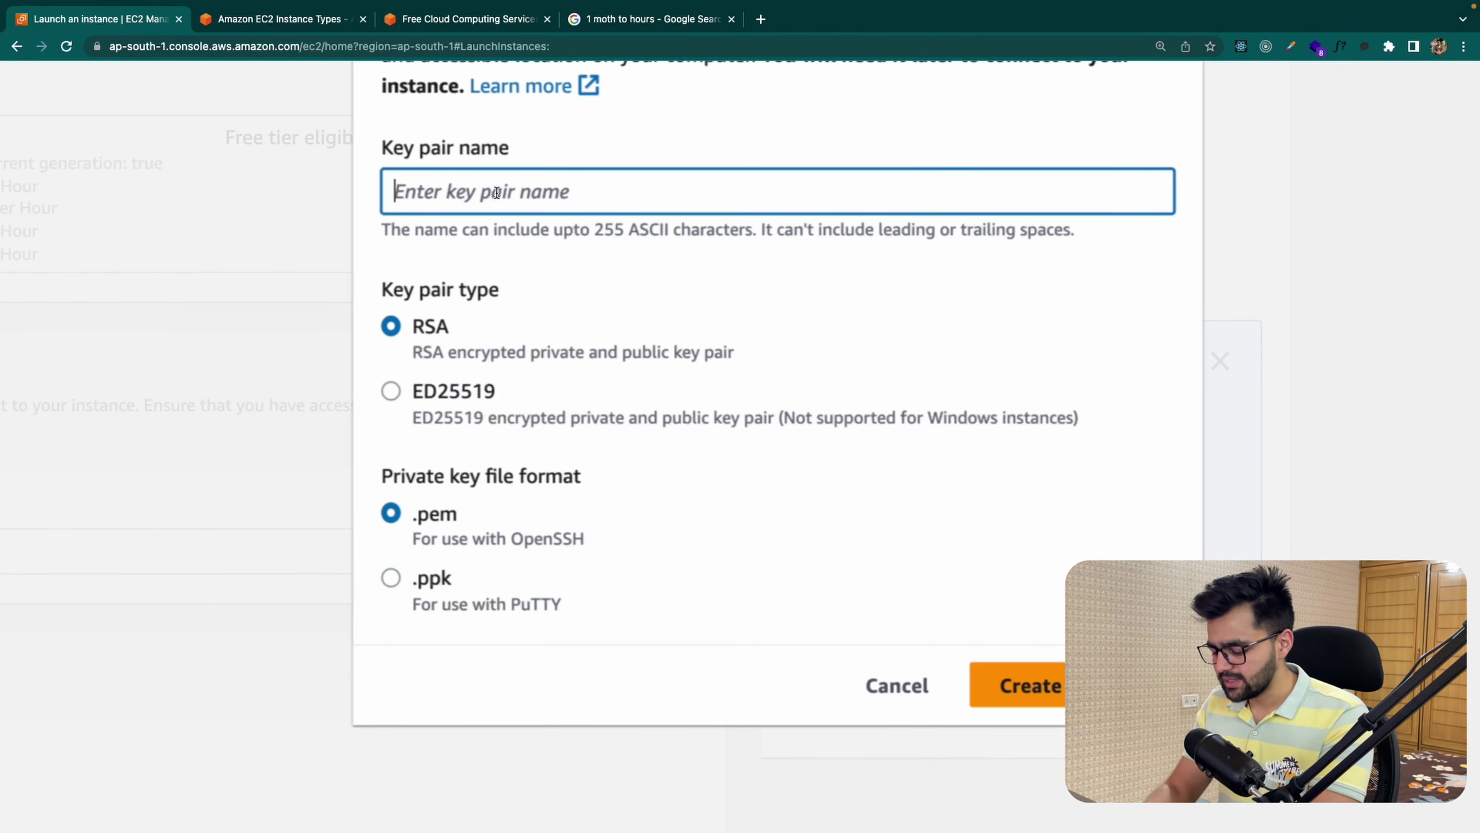
pyautogui.write('ytInstanc')
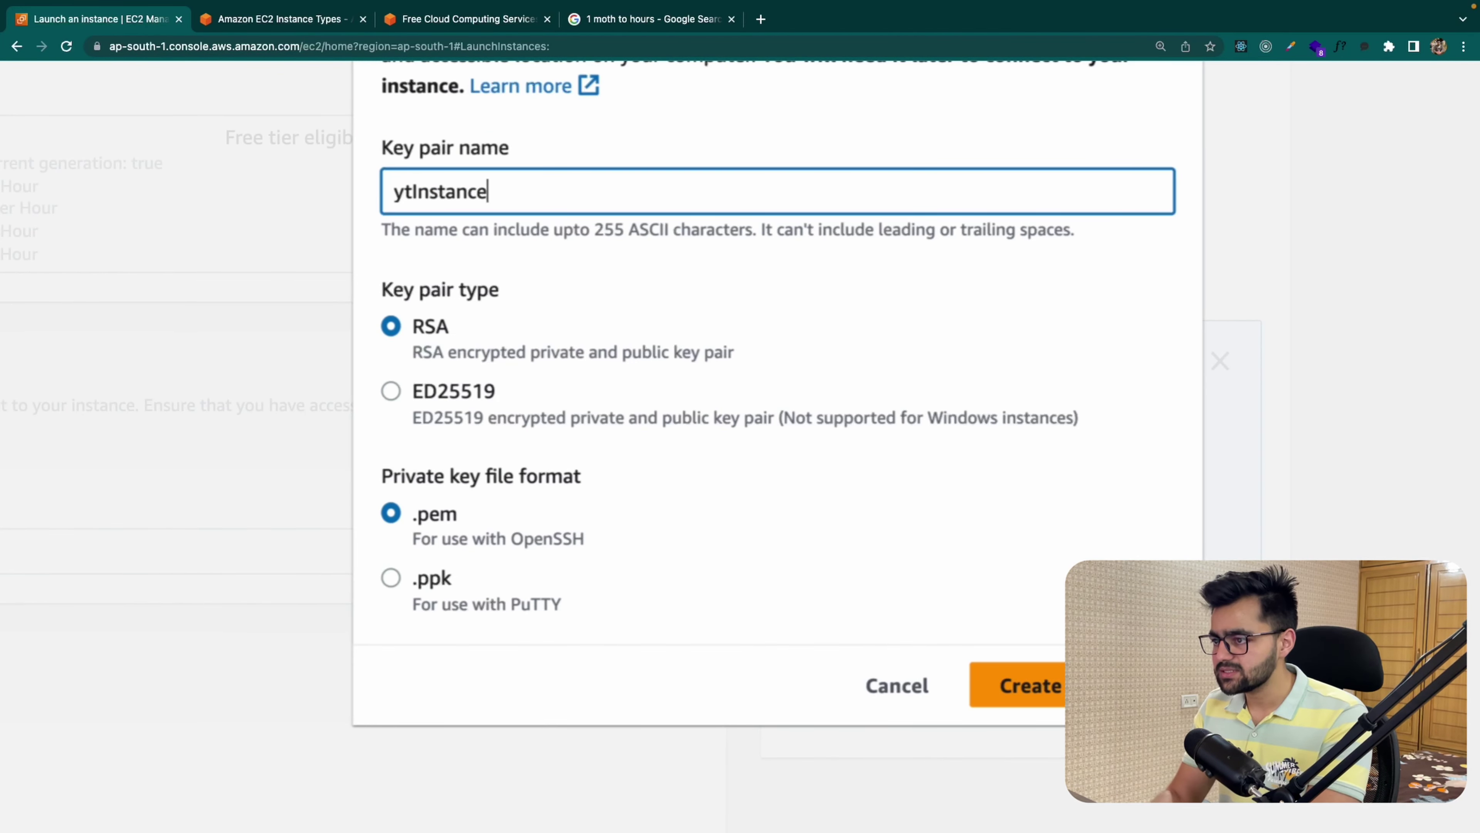
pyautogui.write('e')
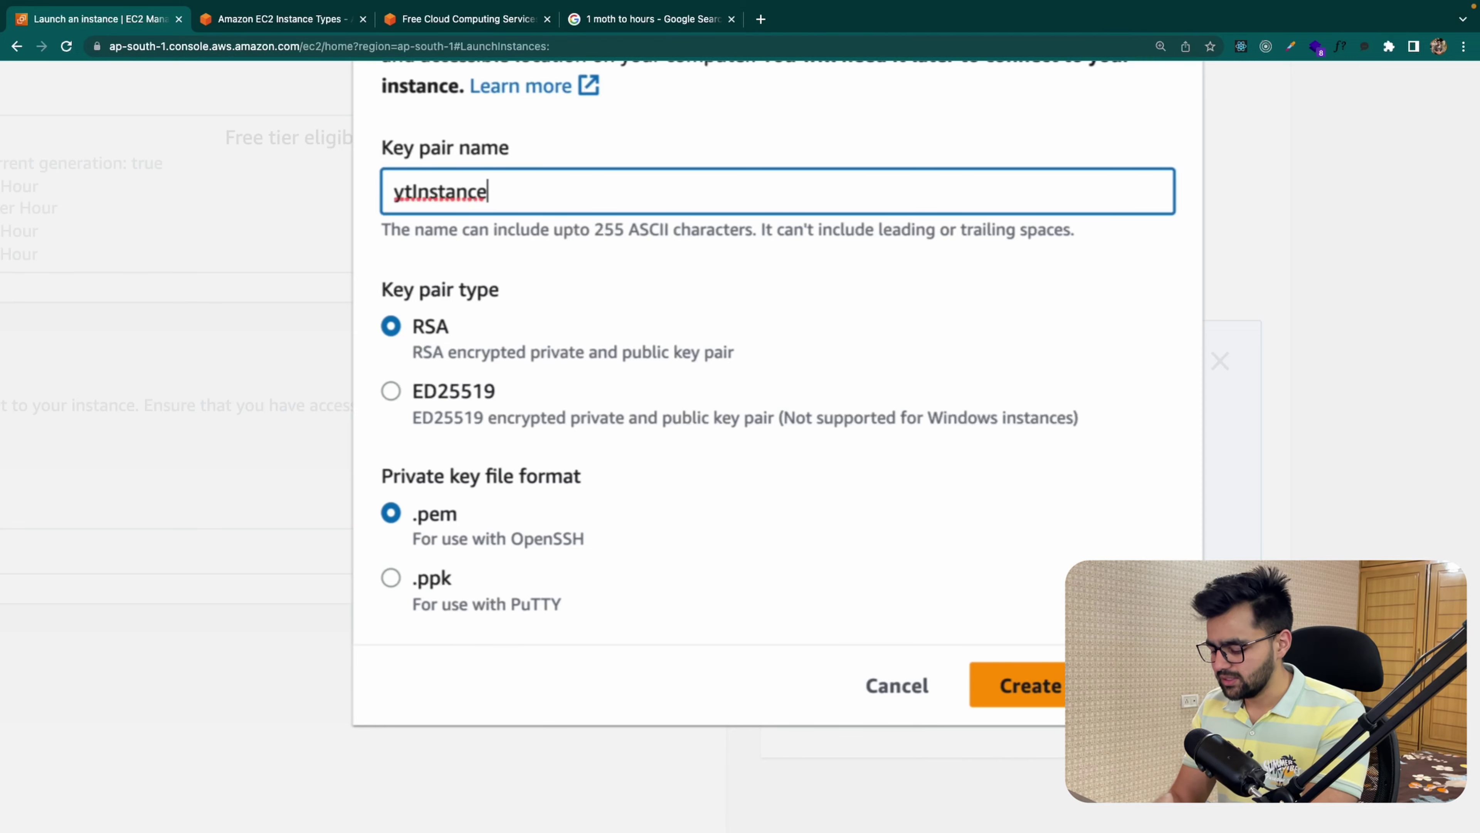
pyautogui.write('Key')
pyautogui.press('Return')
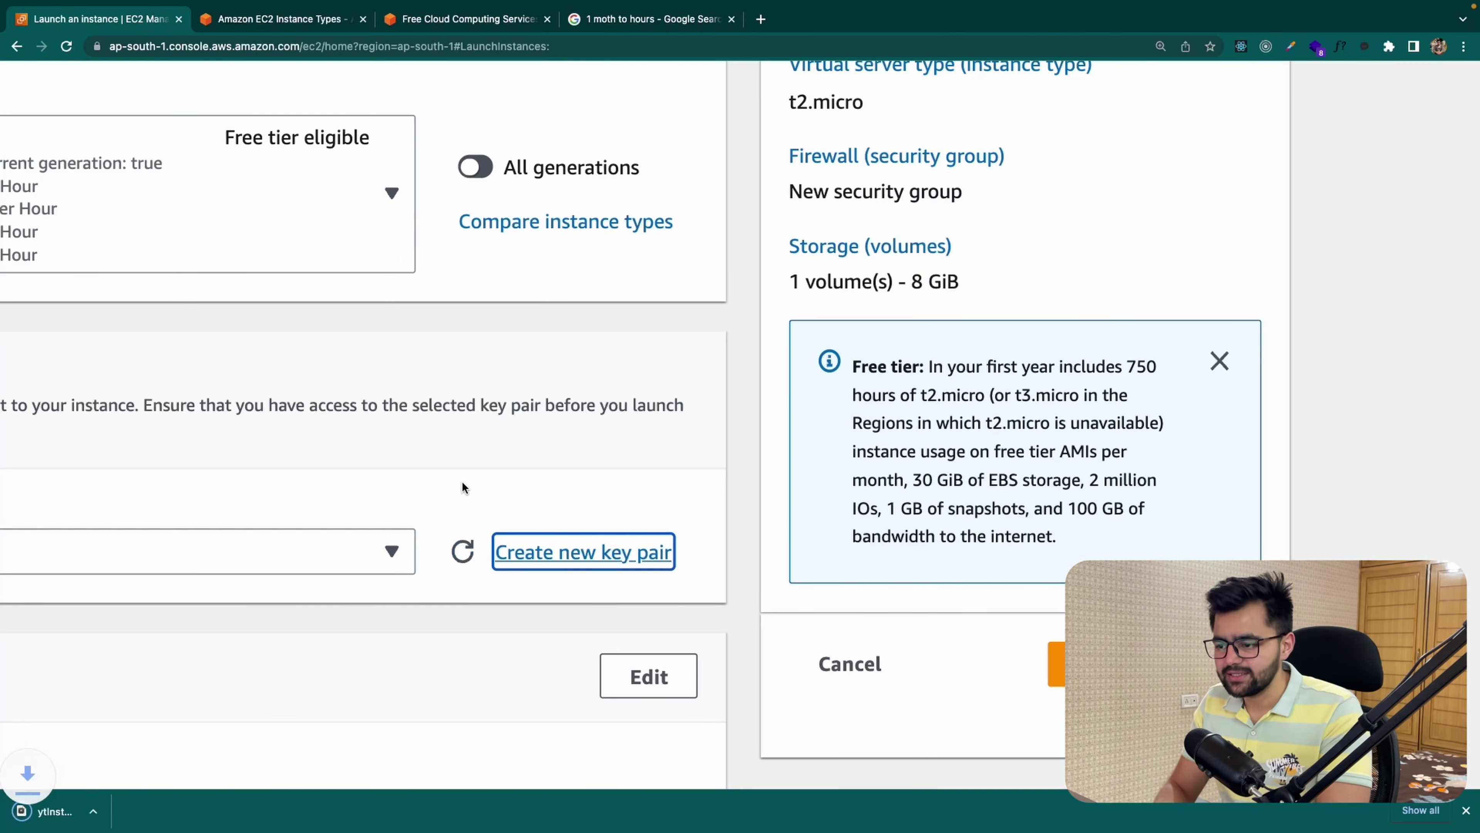
# Step: Choose ytInstanceKey as the login key pair for the instance
pyautogui.hscroll(-10, 117, 650)
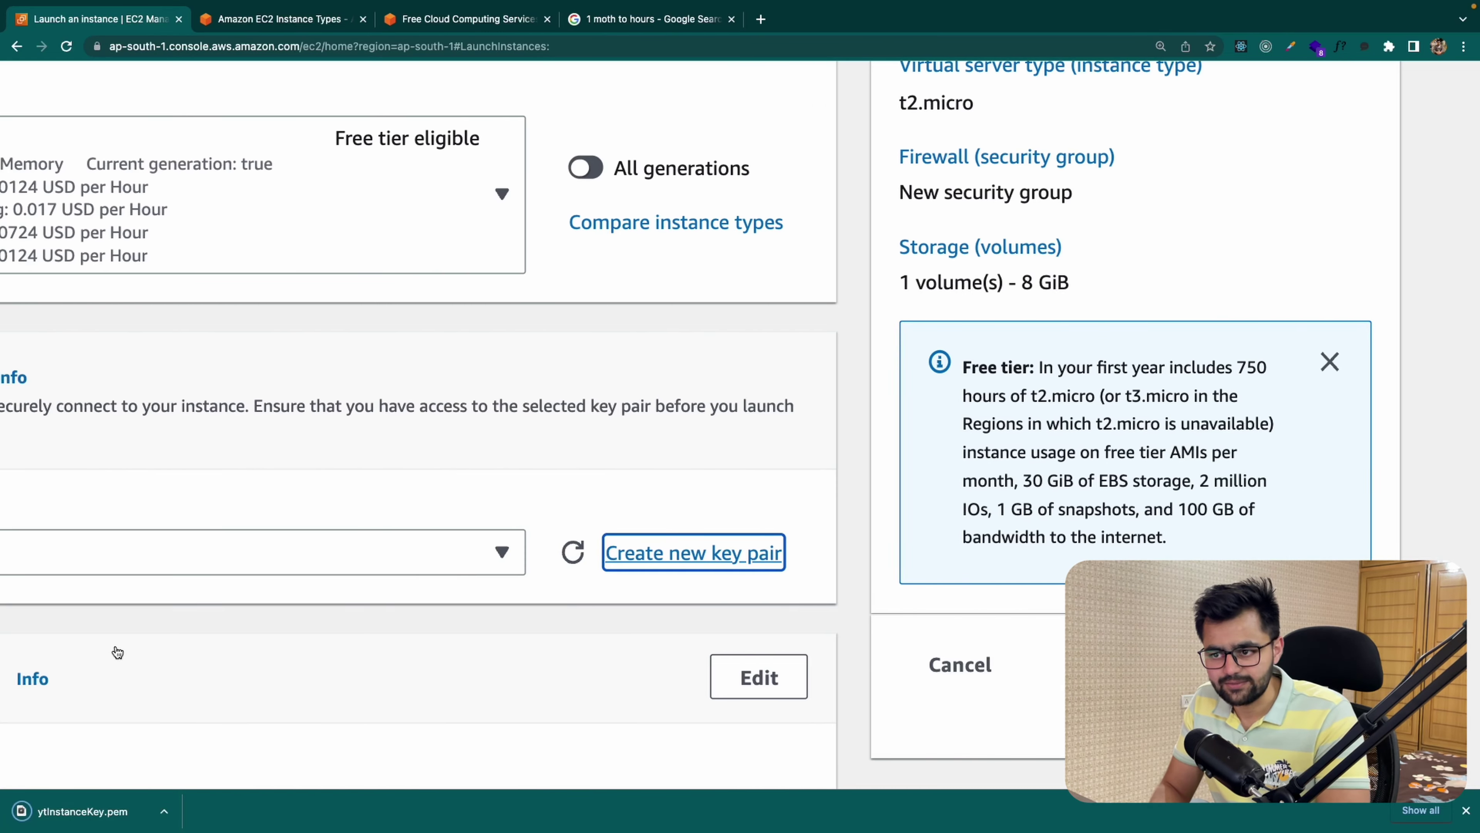
pyautogui.click(172, 551)
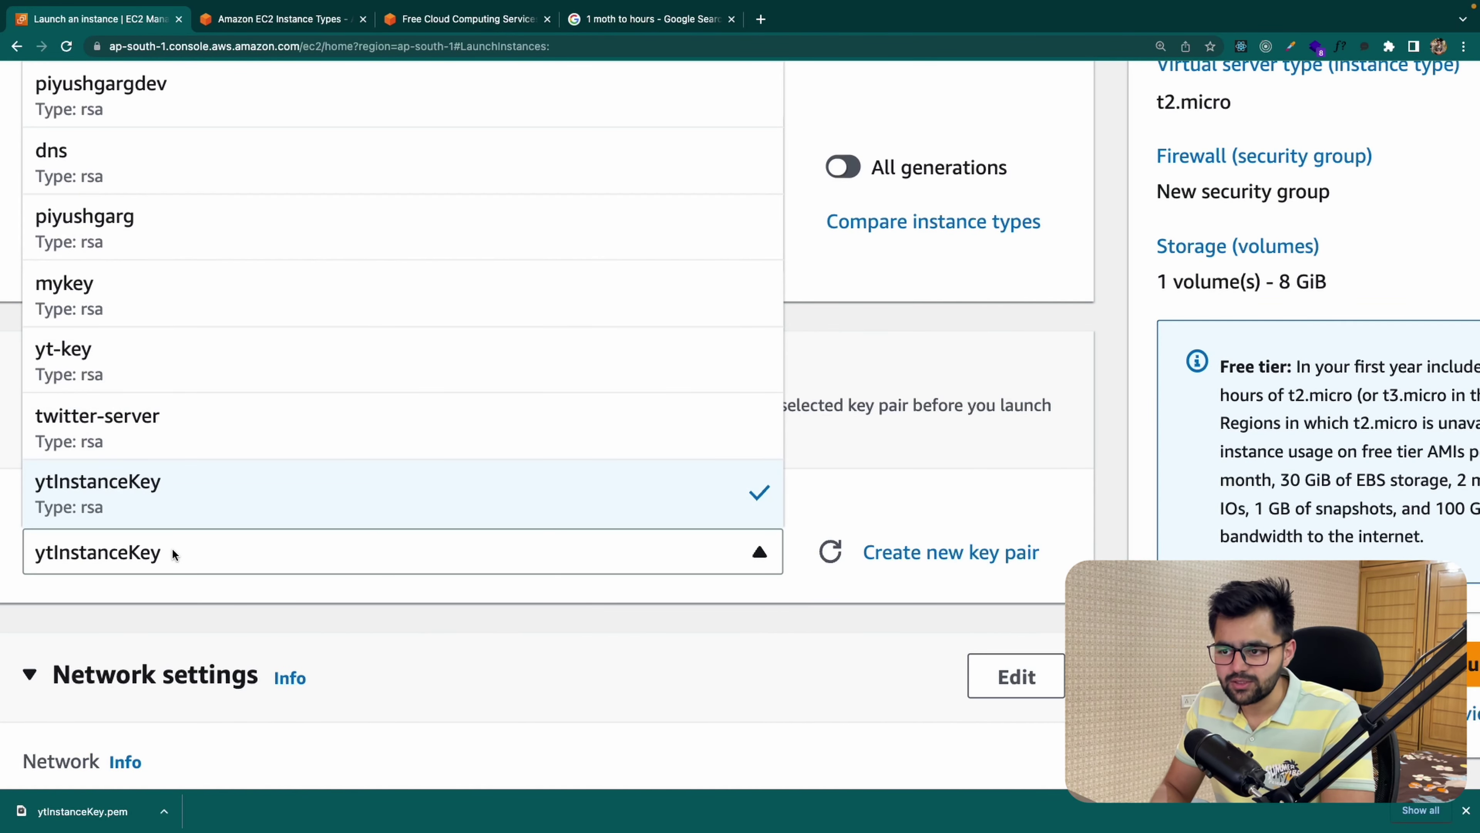
pyautogui.hscroll(-1, 174, 553)
pyautogui.click(139, 493)
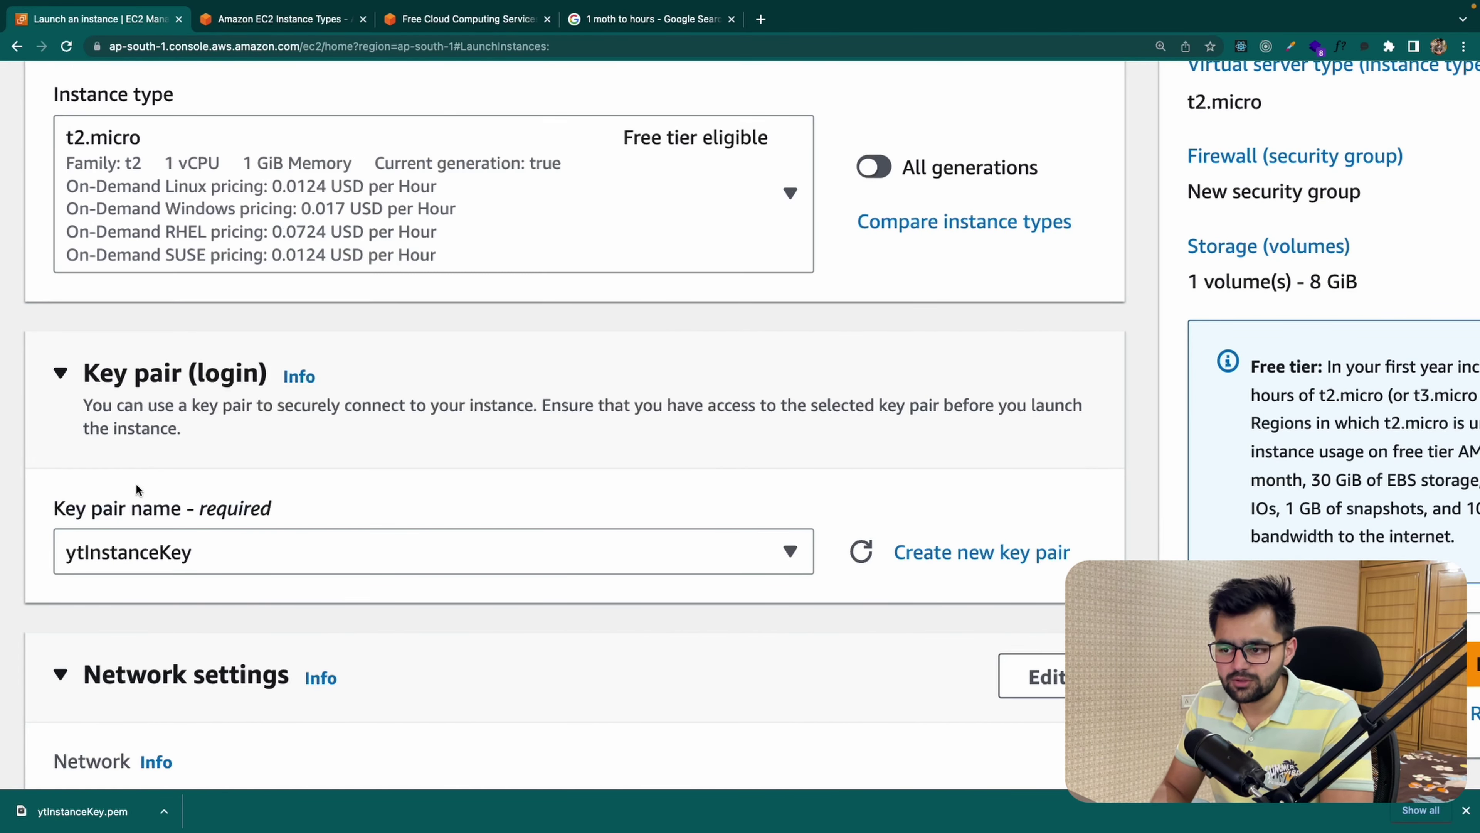
pyautogui.press('super+minus')
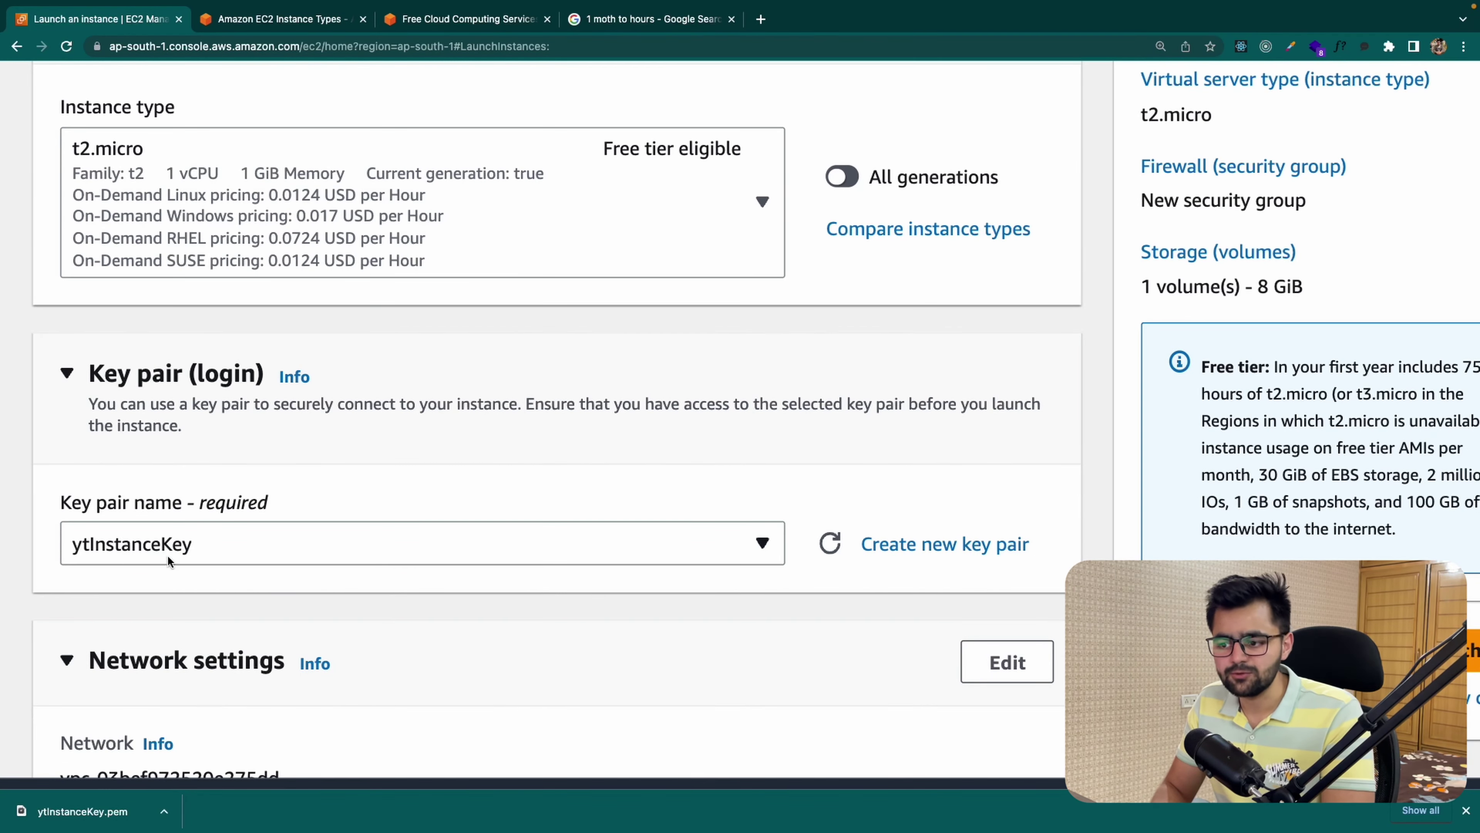
# Step: Review the instance's network settings, including its VPC, subnet, public IP assignment and firewall options
pyautogui.scroll(-2, 223, 607)
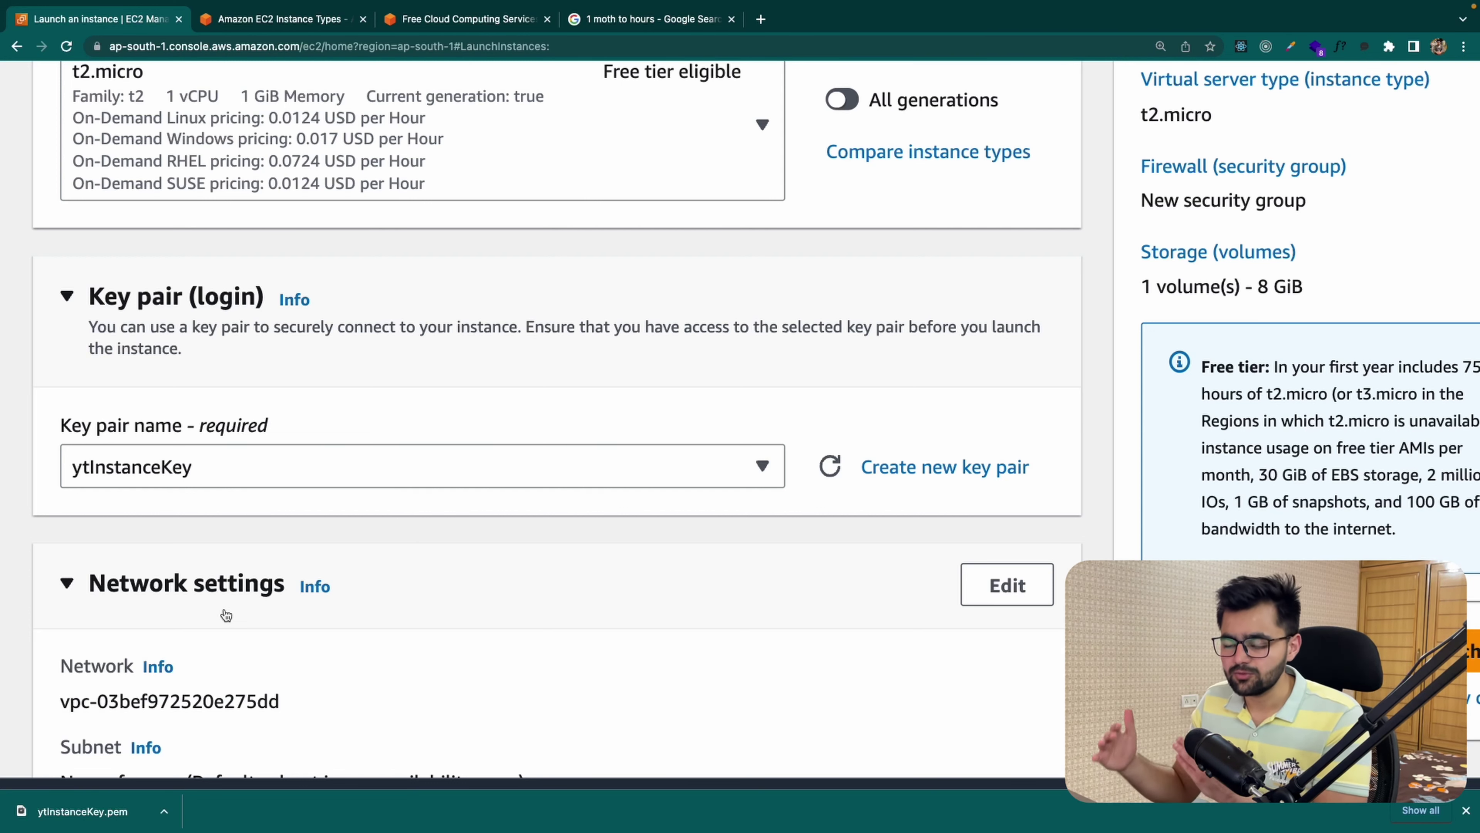
pyautogui.scroll(-3, 326, 595)
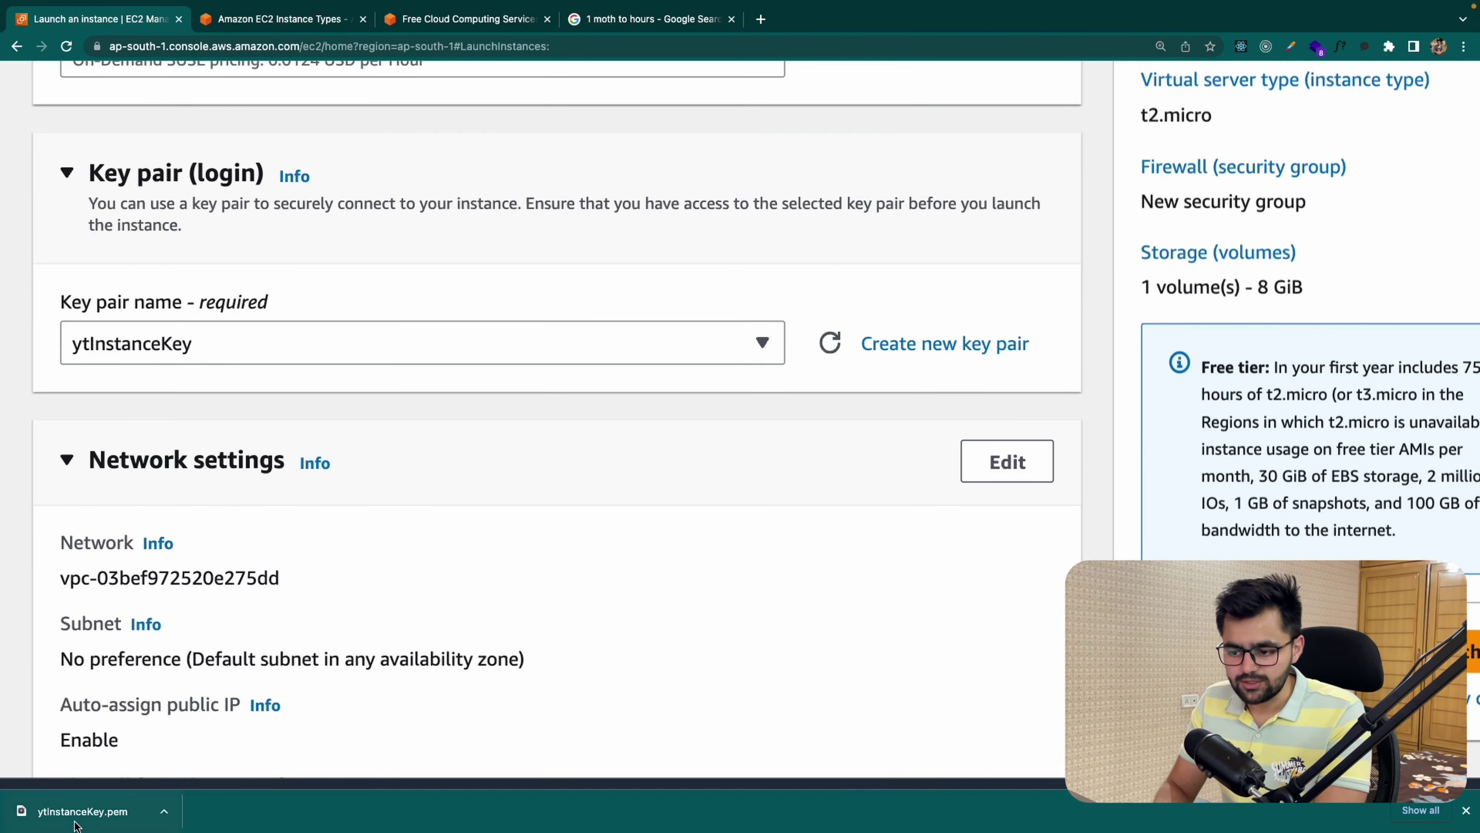
pyautogui.scroll(-6, 343, 639)
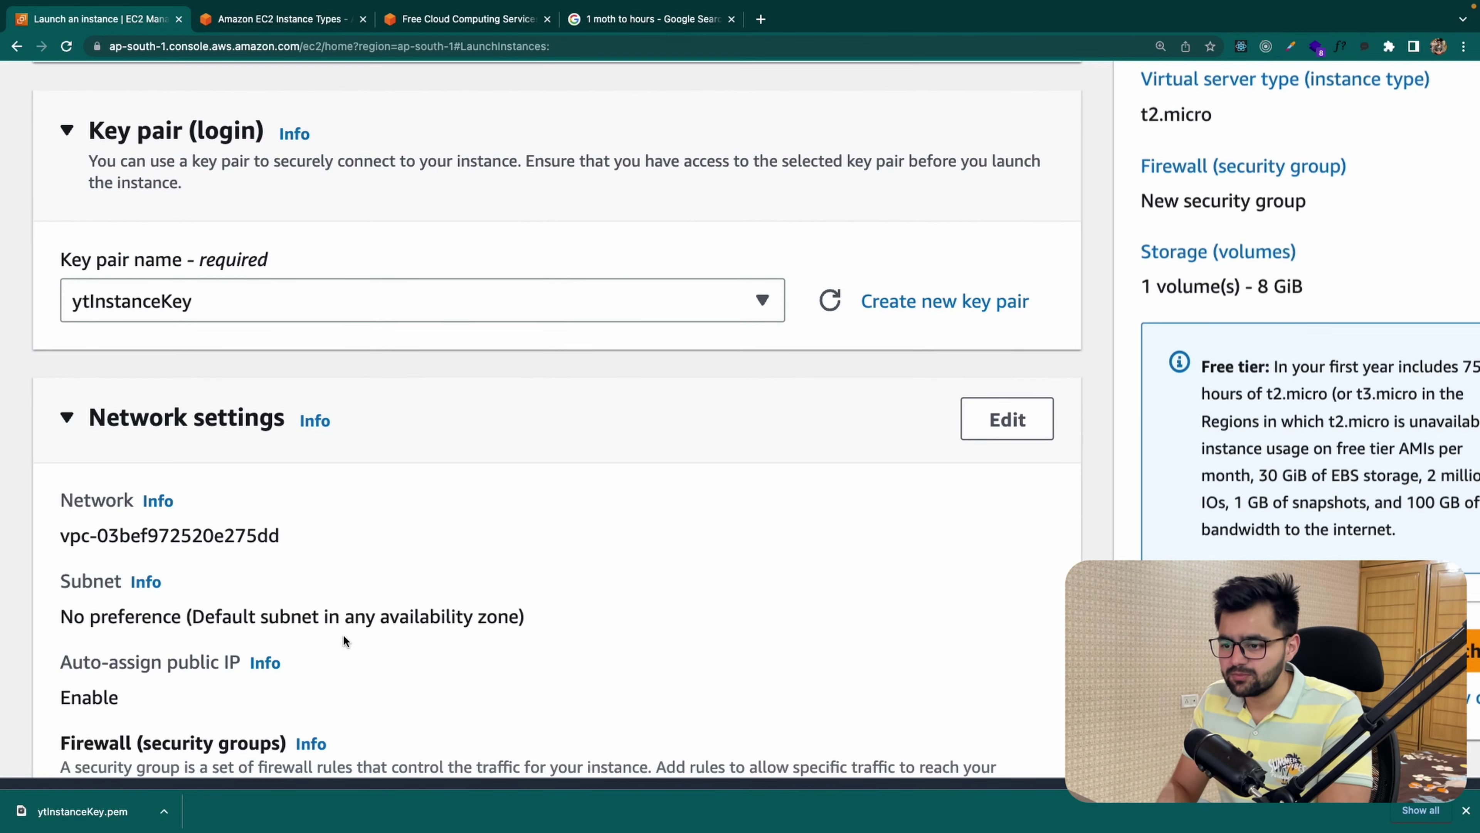
pyautogui.scroll(-2, 343, 637)
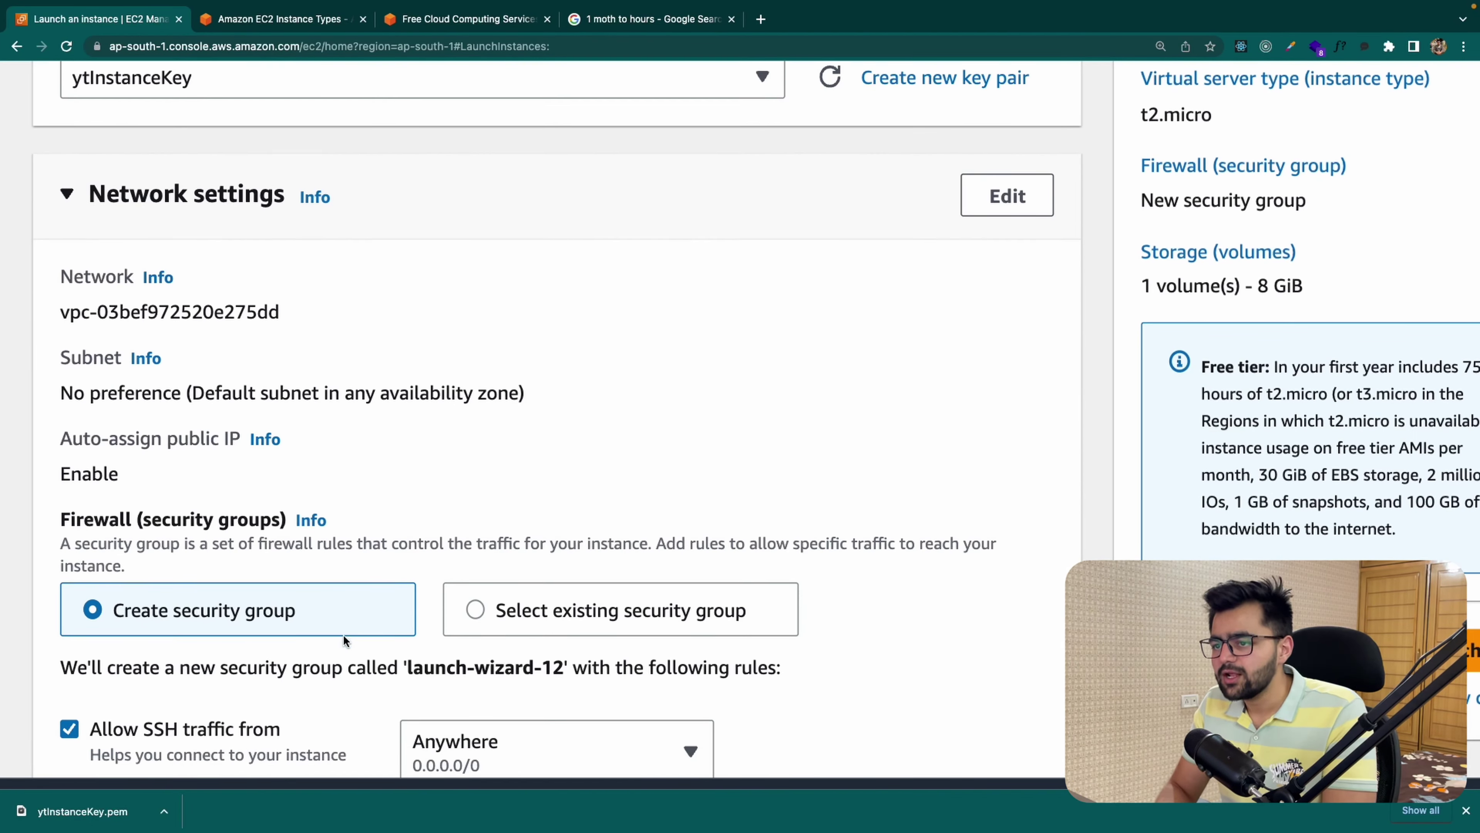
pyautogui.scroll(-2, 343, 640)
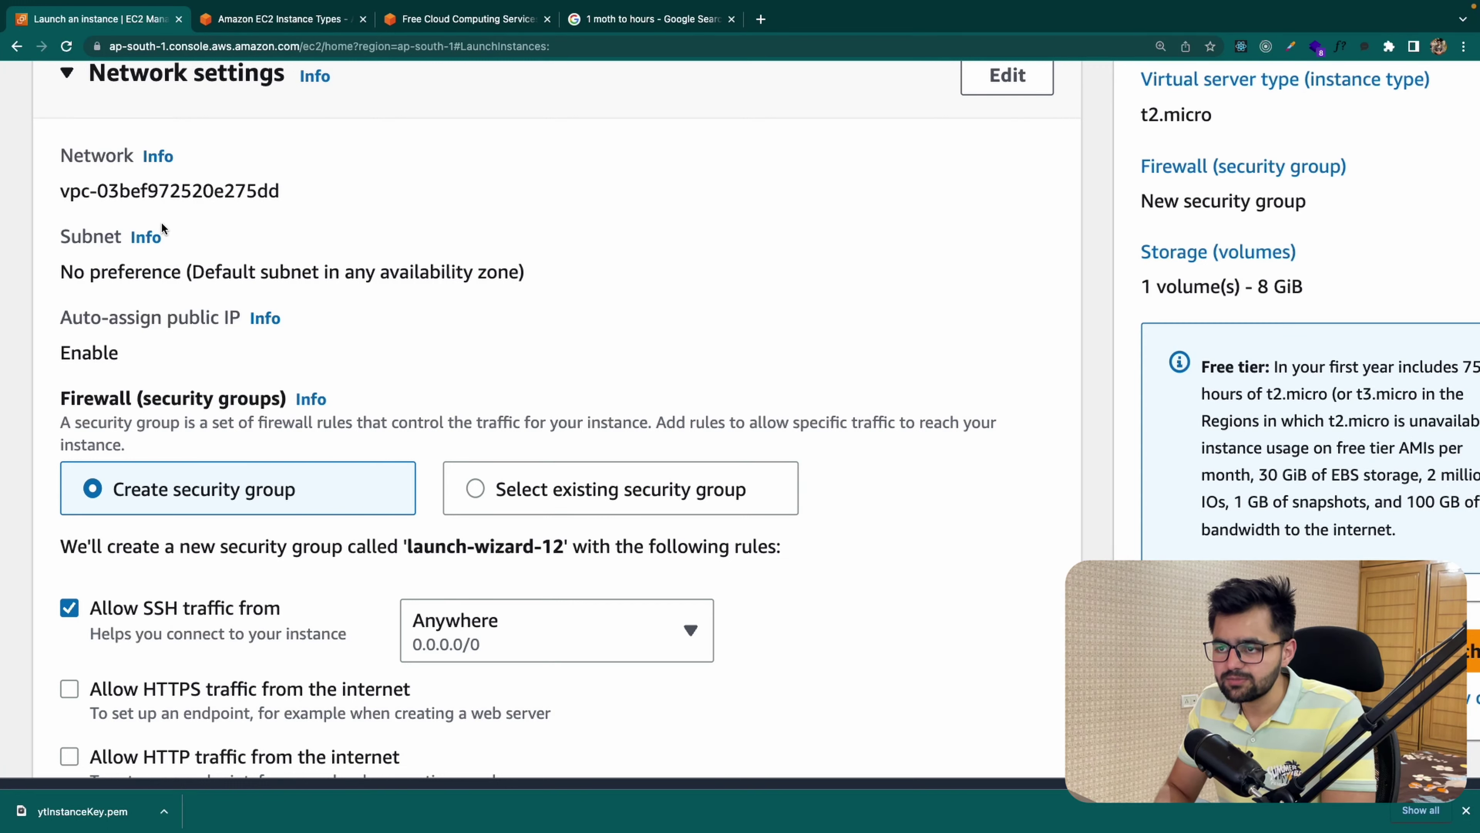
pyautogui.moveTo(61, 188); pyautogui.dragTo(218, 189)
pyautogui.click(219, 190)
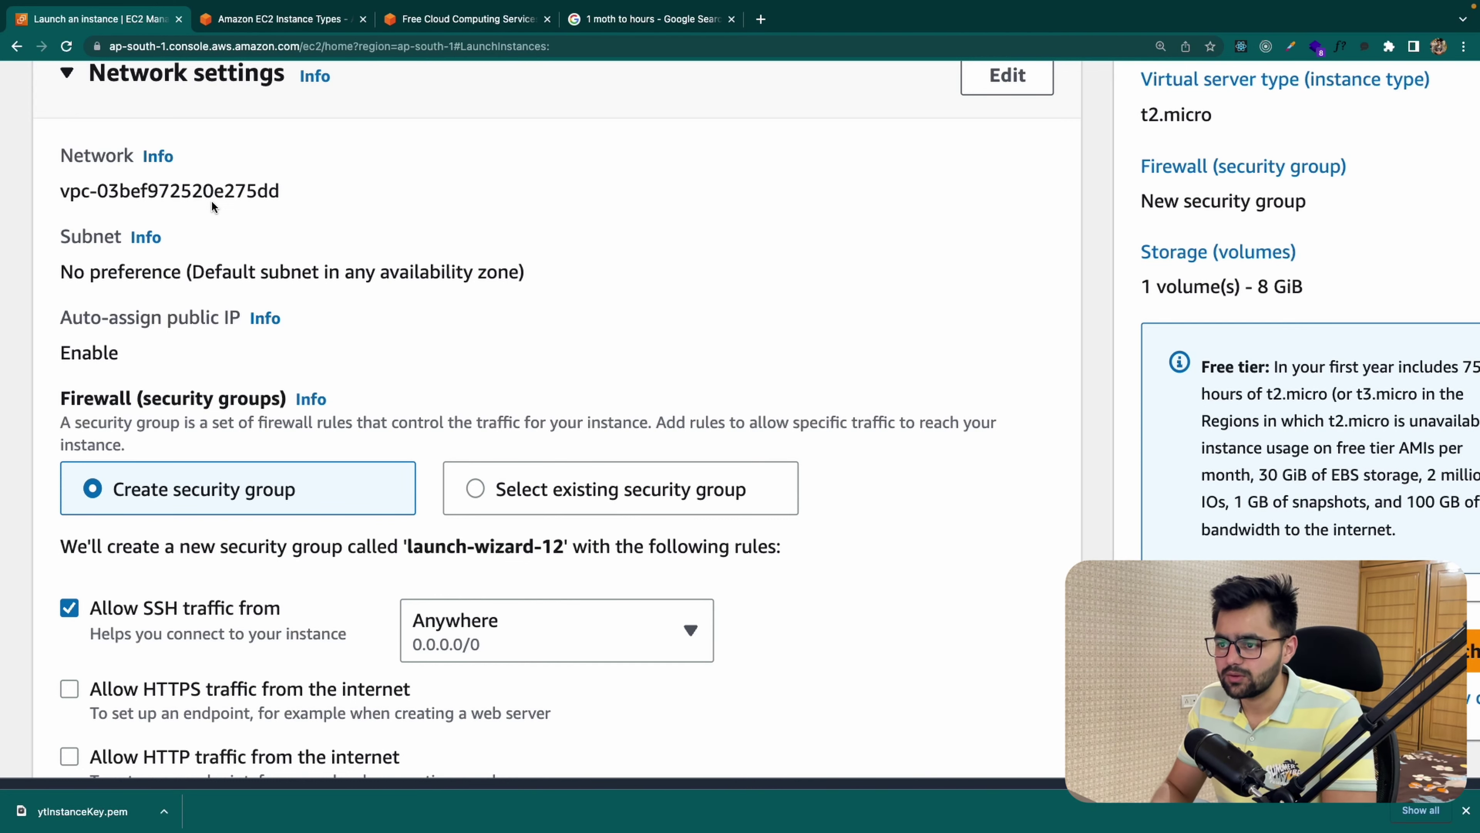
# Step: Restrict the allowed SSH traffic source to My IP, and set it back to Anywhere (0.0.0.0/0)
pyautogui.scroll(-3, 158, 239)
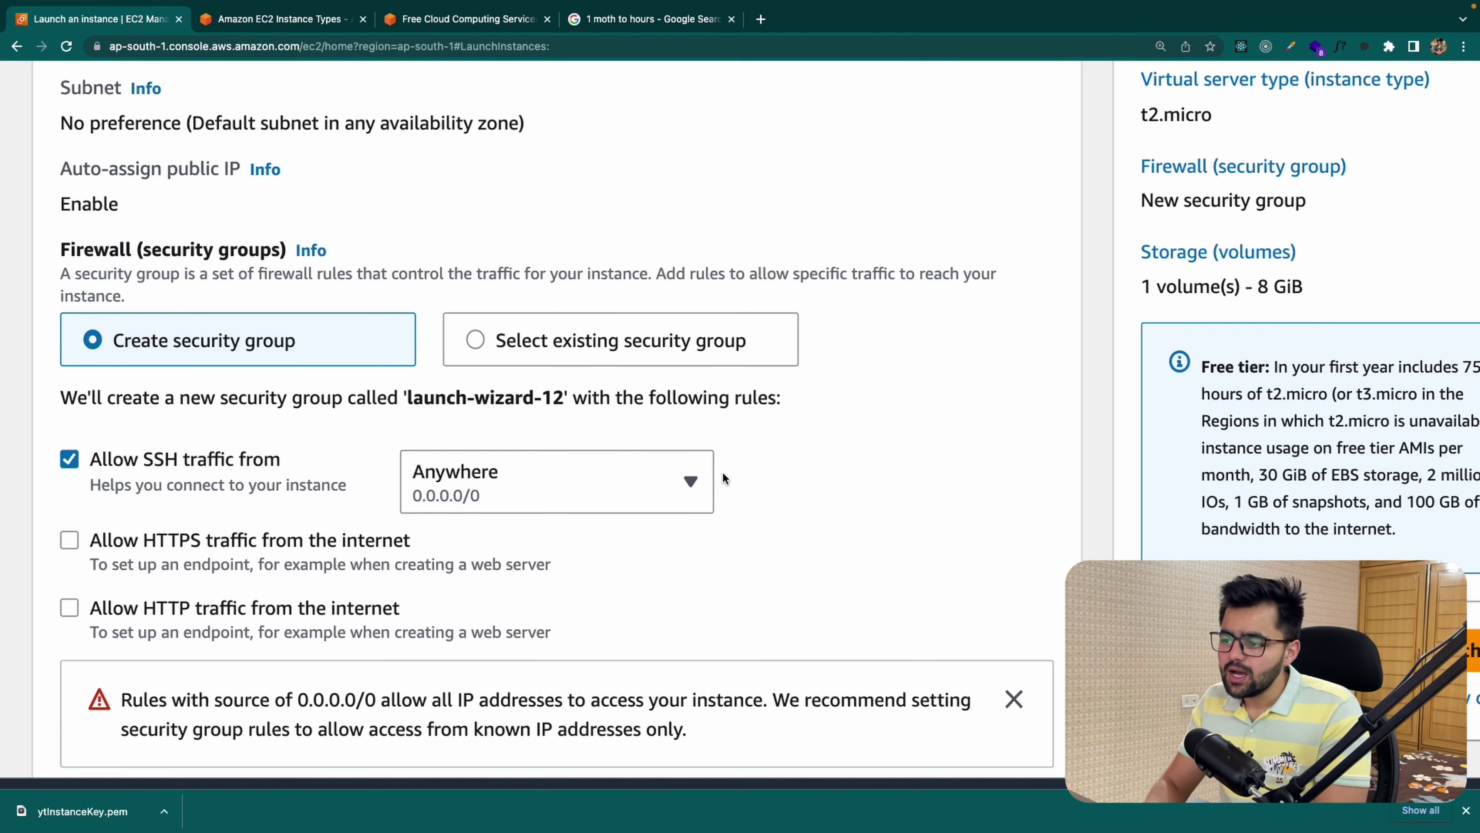
pyautogui.click(601, 506)
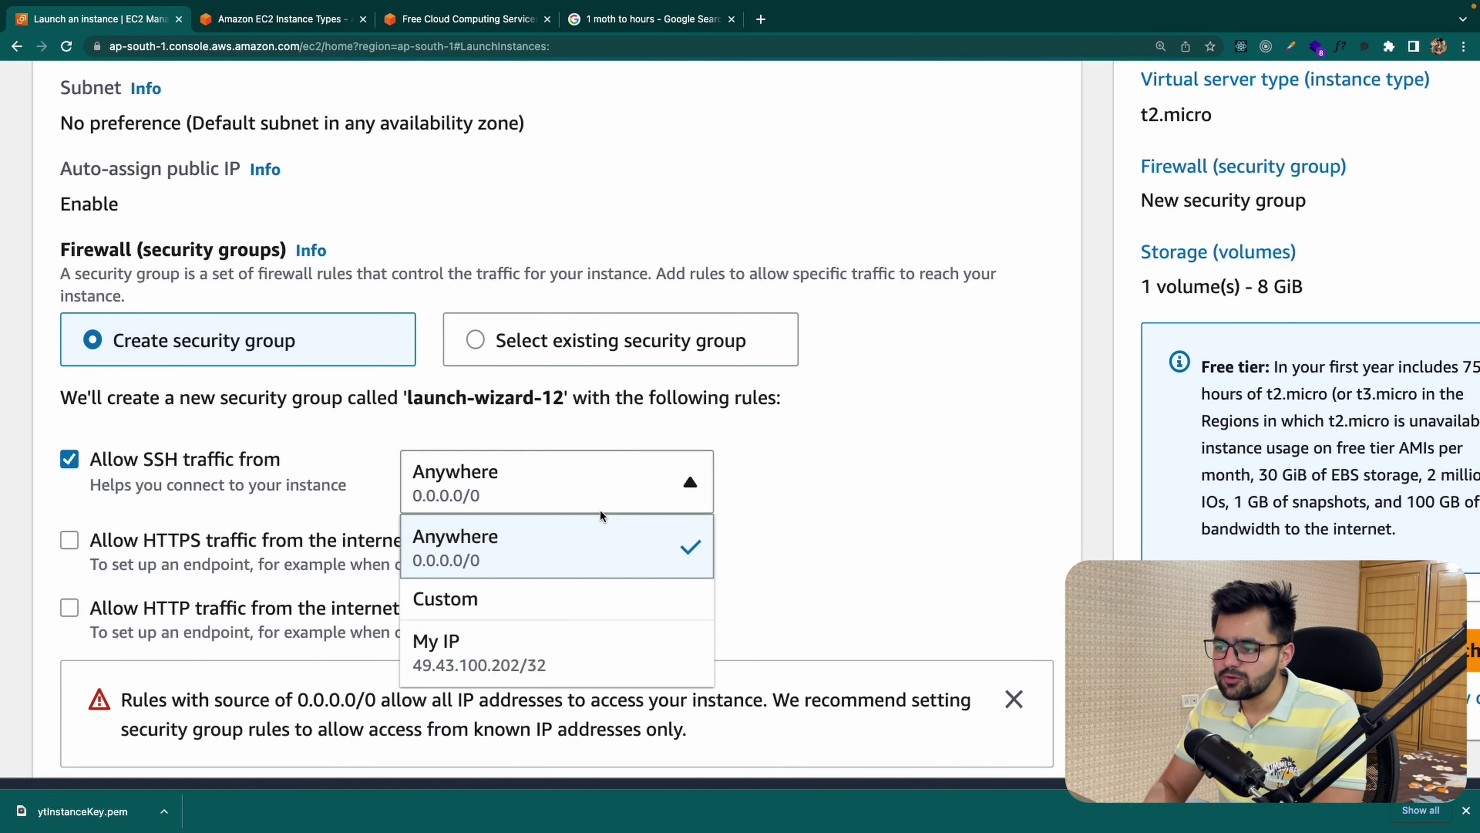
pyautogui.click(543, 656)
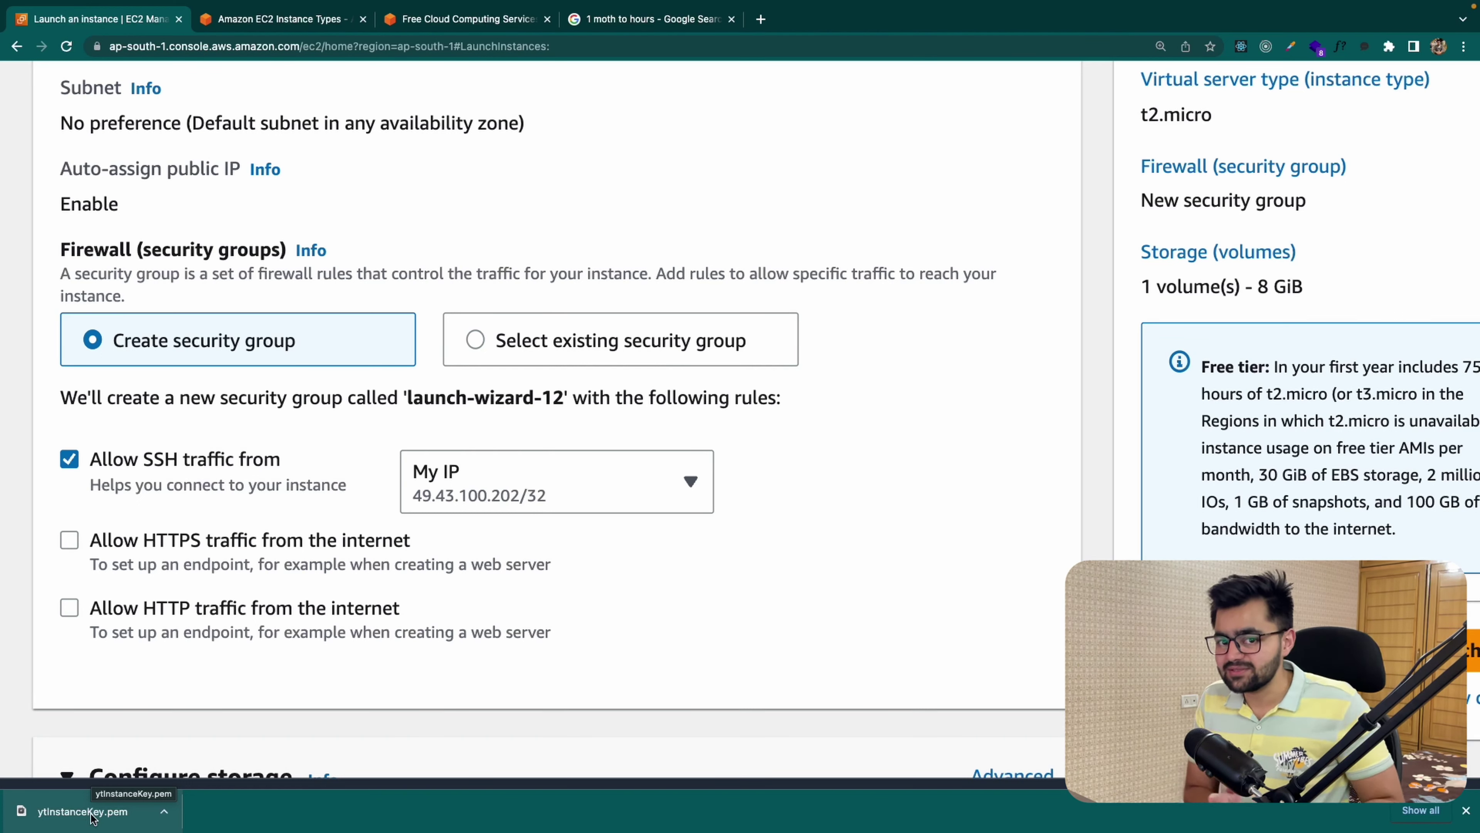
pyautogui.click(582, 488)
pyautogui.click(537, 551)
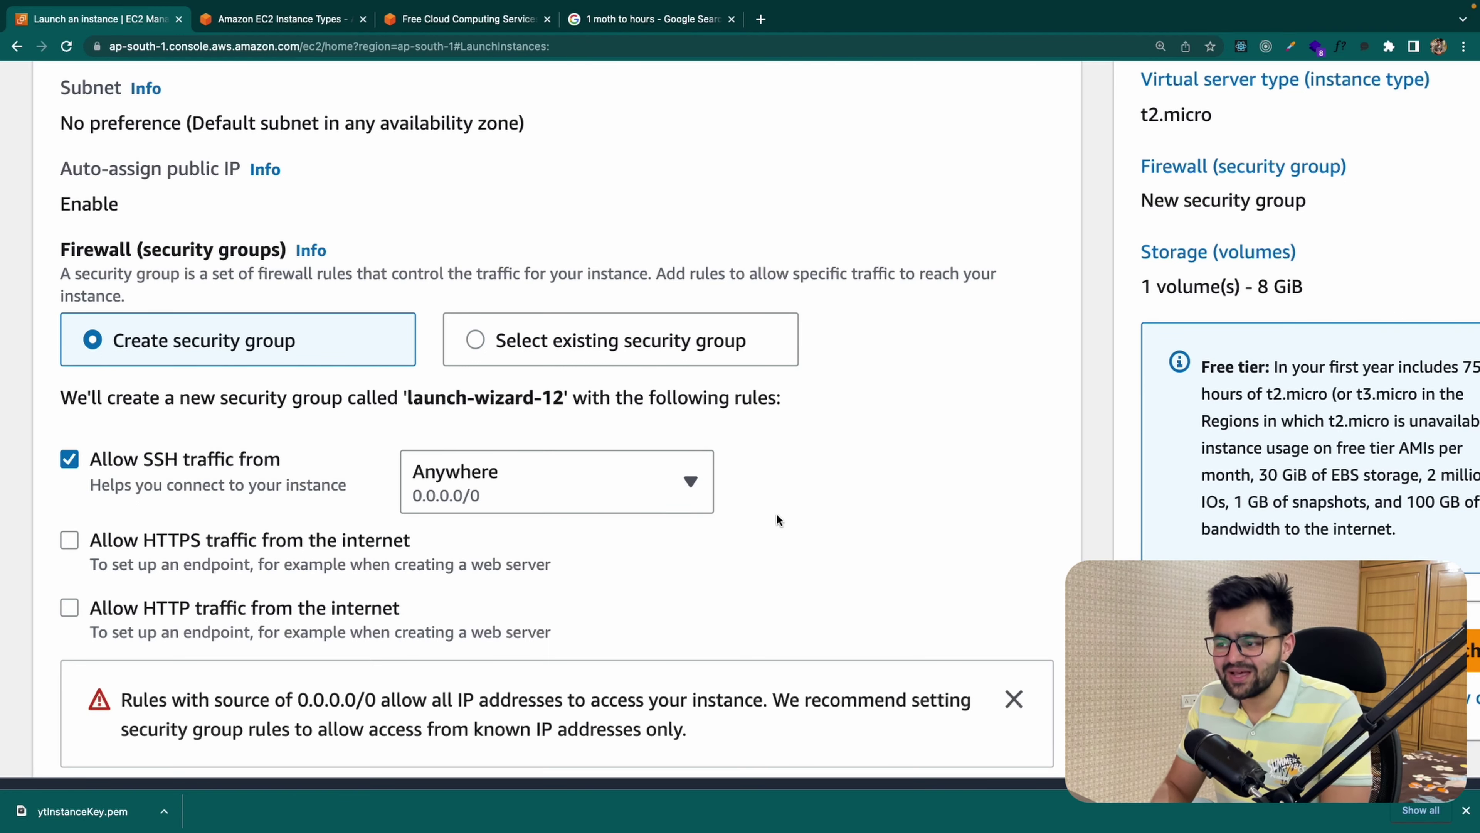
# Step: Read the note on 0.0.0.0/0 source rules under the firewall settings and check the root volume's storage configuration
pyautogui.scroll(-1, 774, 512)
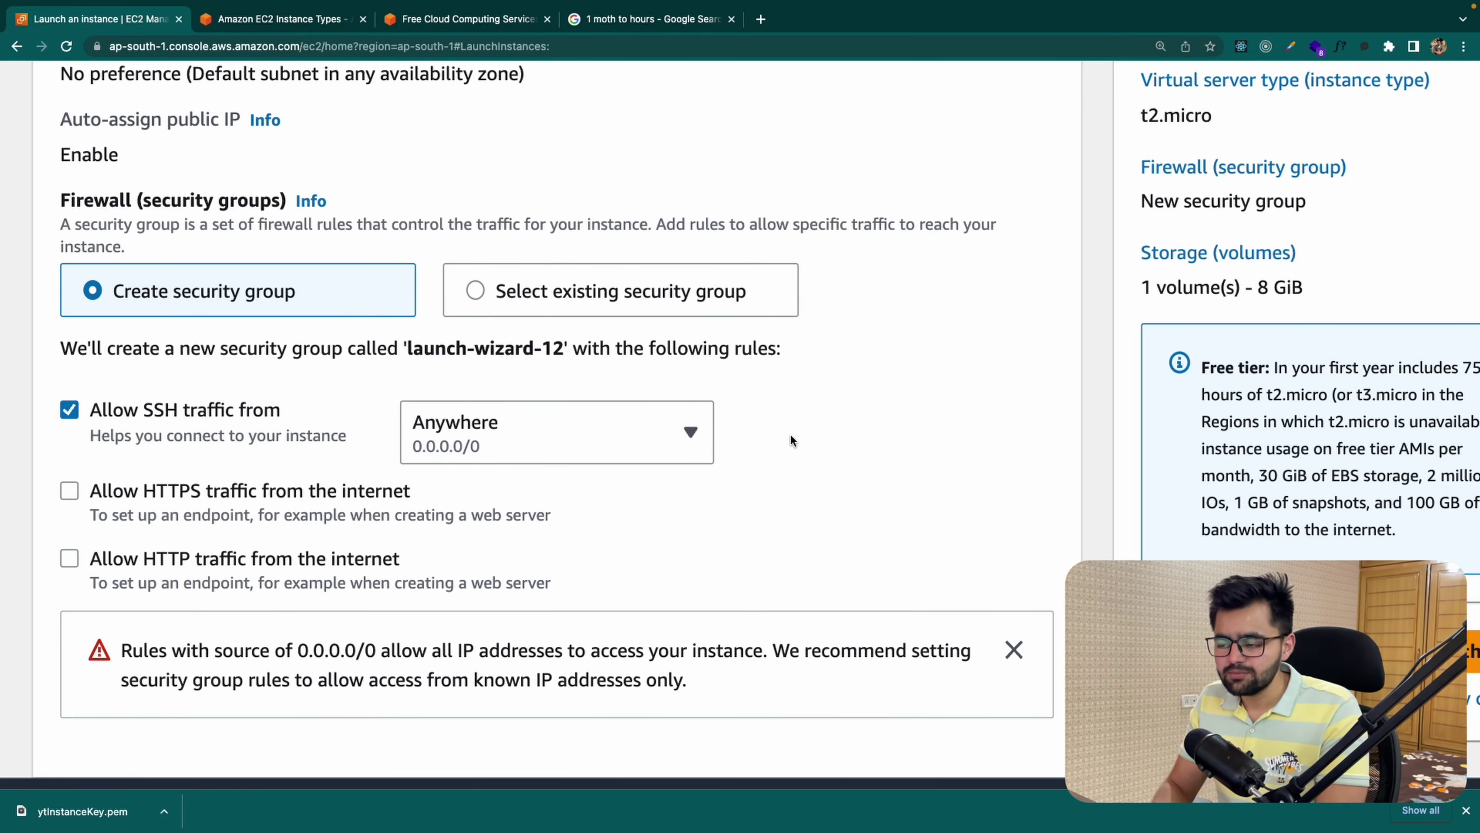
pyautogui.scroll(-1, 791, 436)
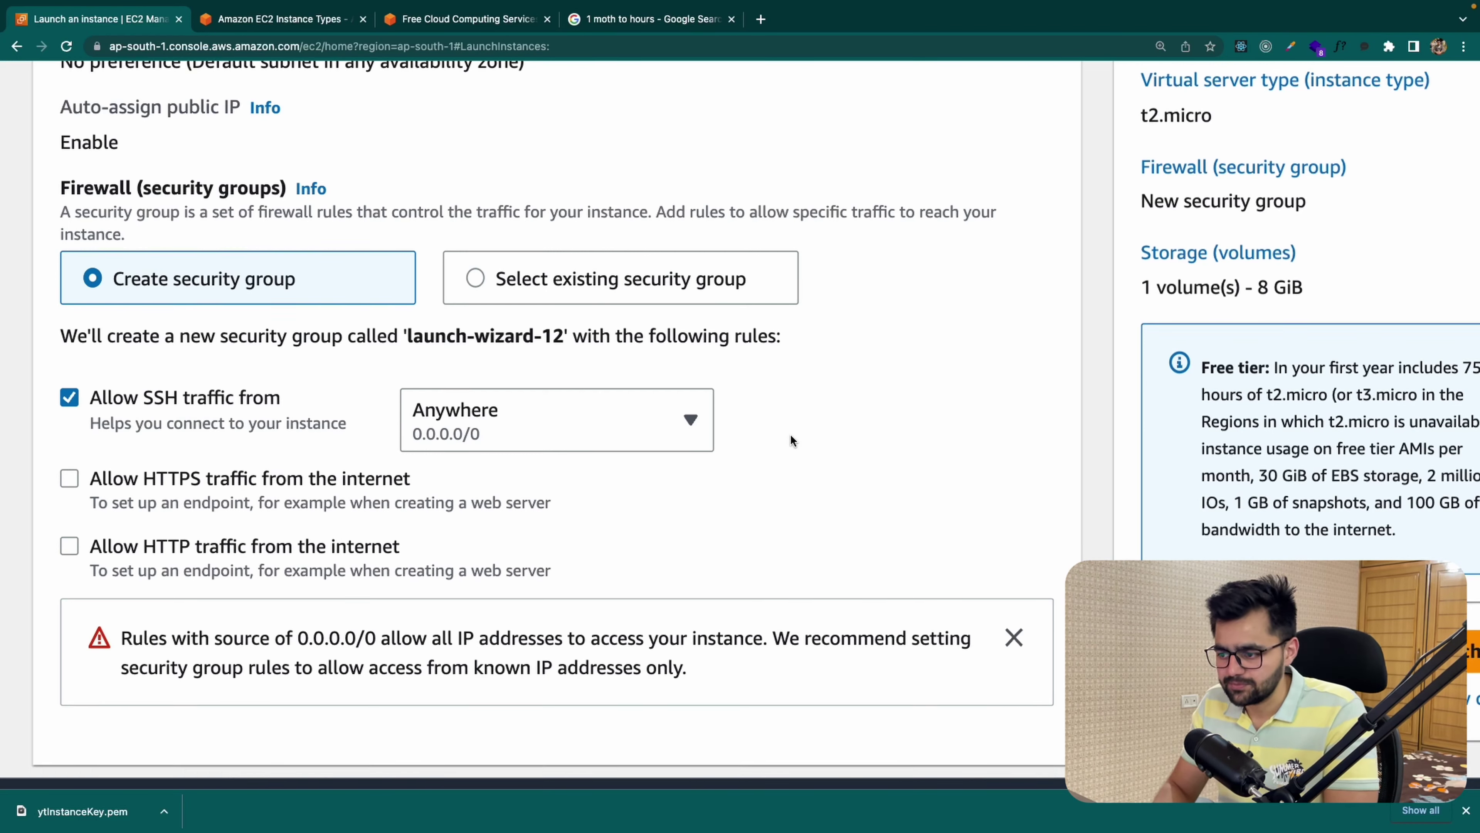
pyautogui.scroll(-3, 791, 440)
pyautogui.moveTo(377, 554); pyautogui.dragTo(627, 558)
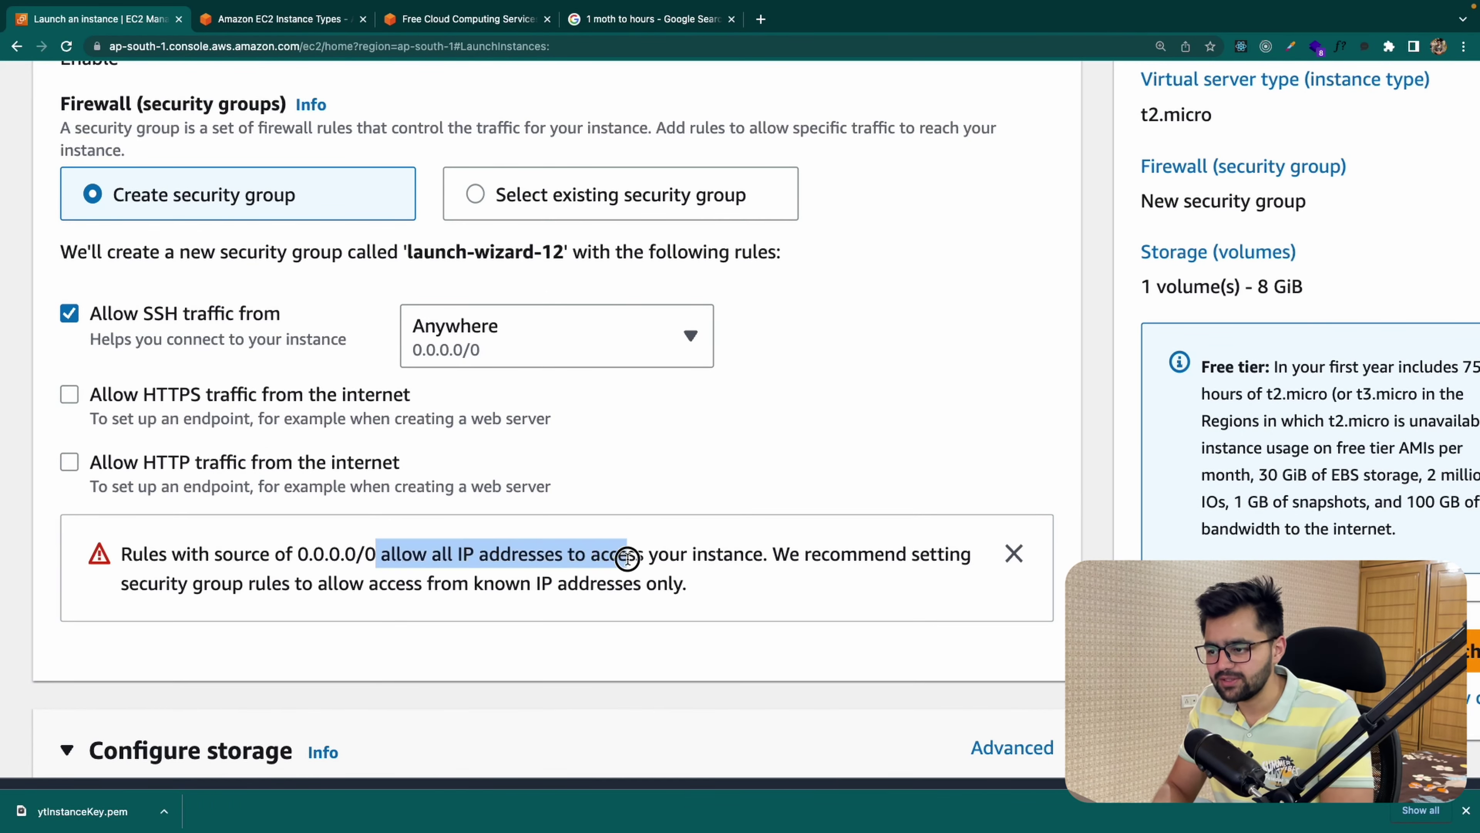
pyautogui.click(627, 560)
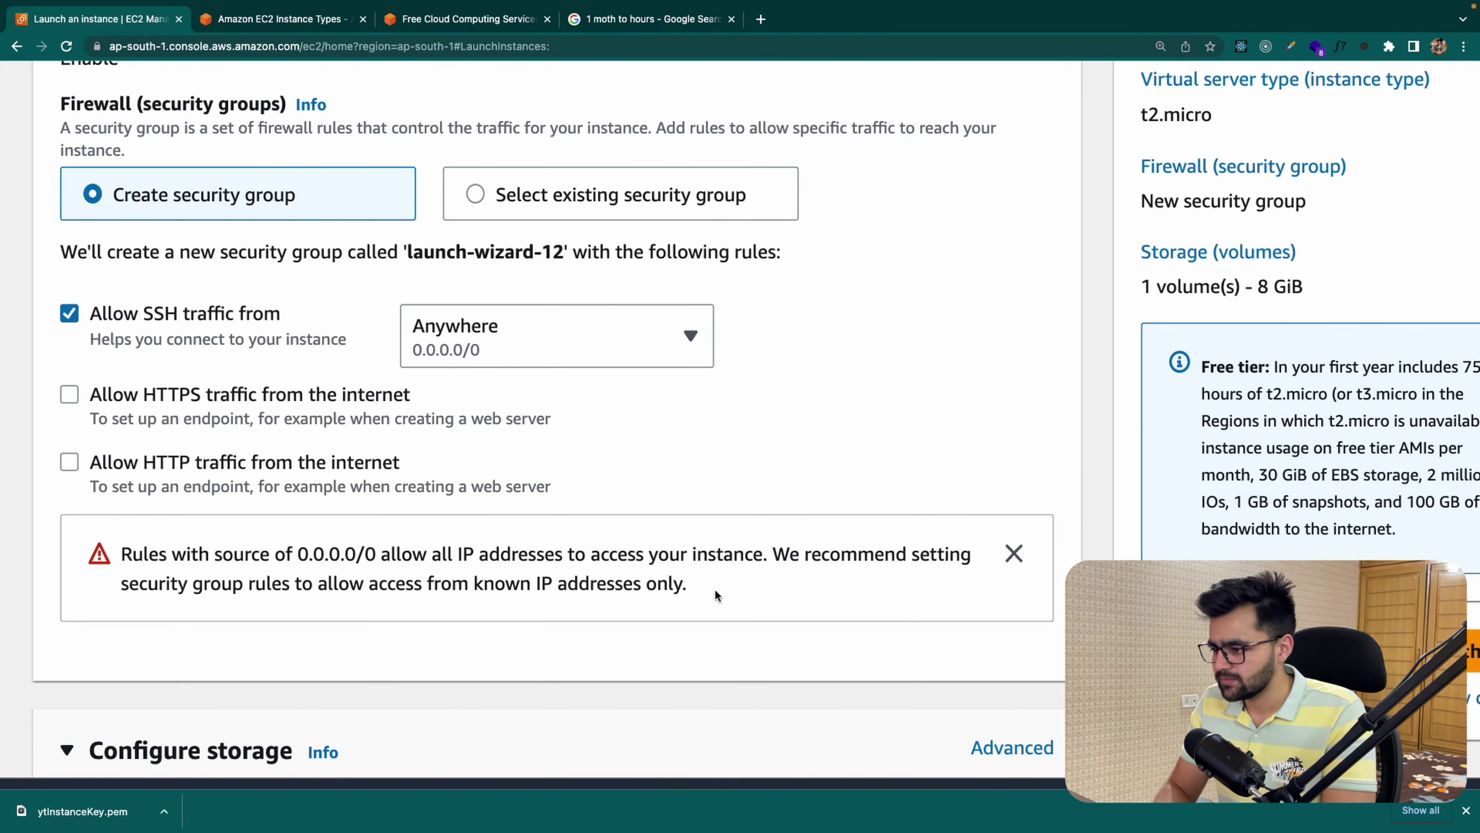
pyautogui.scroll(-2, 714, 589)
pyautogui.scroll(-10, 603, 515)
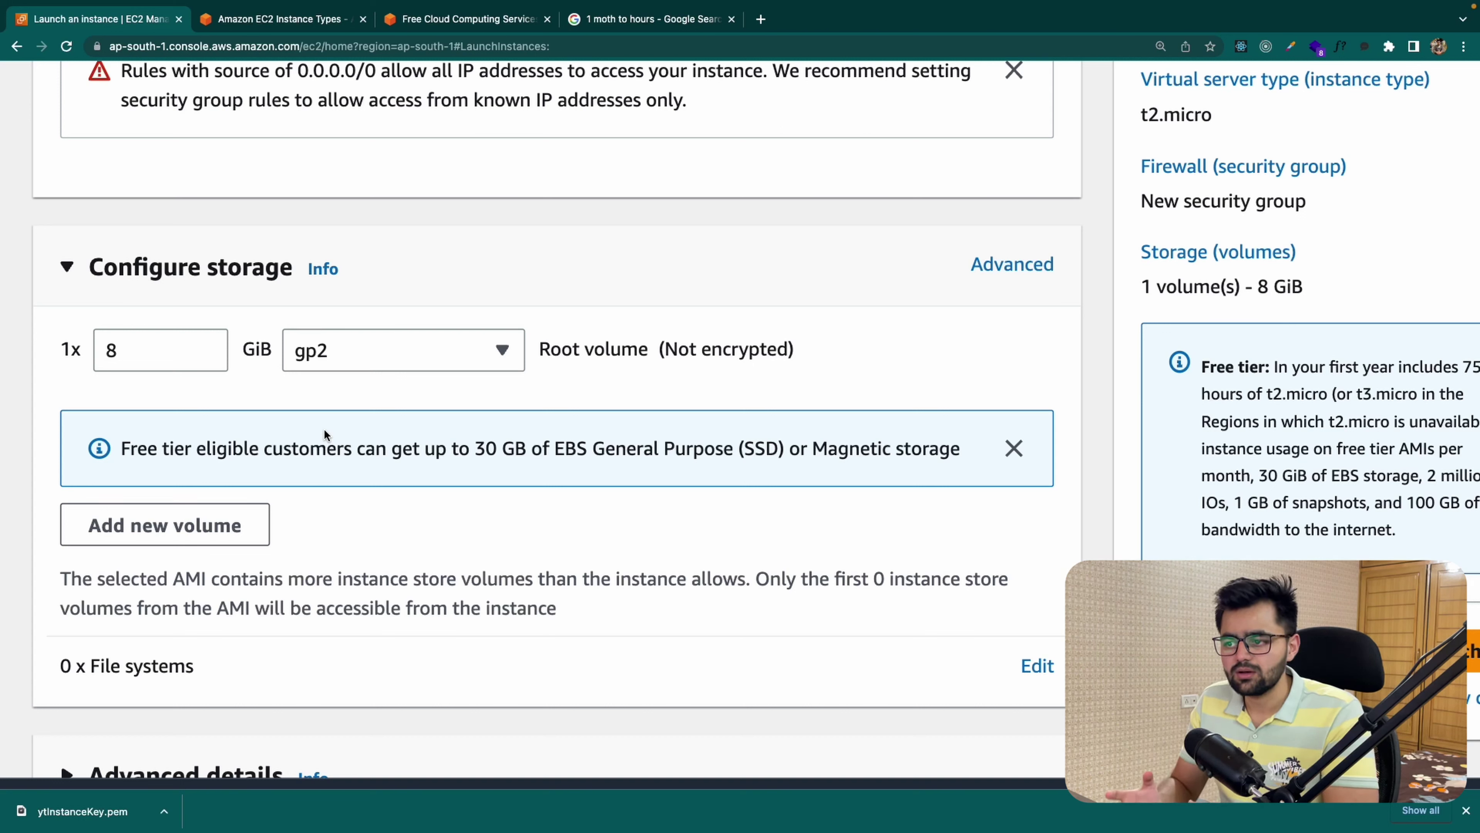
# Step: Read the free tier note on EBS storage and look through the instance's advanced details
pyautogui.moveTo(169, 449); pyautogui.dragTo(658, 447)
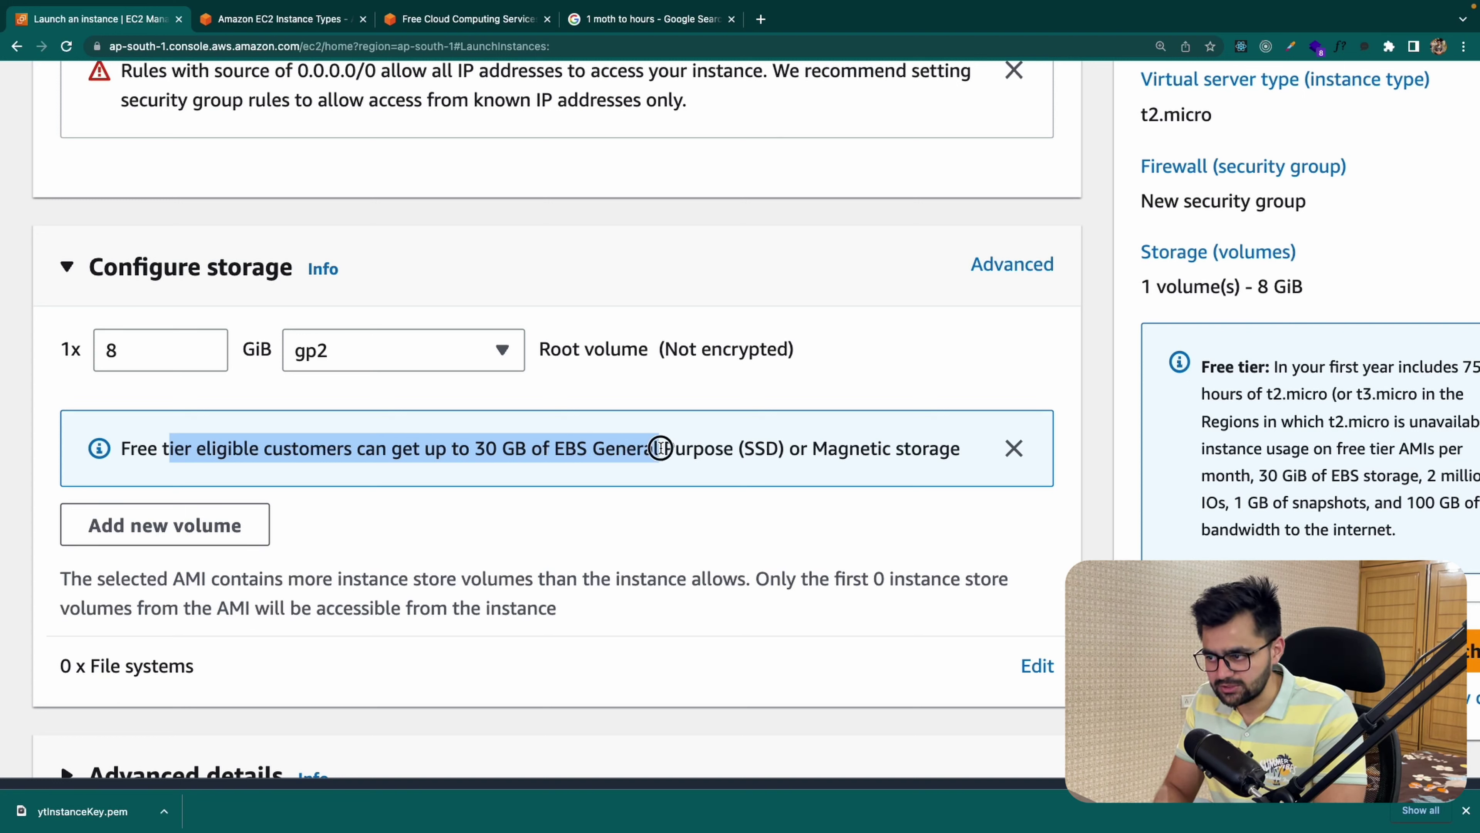
pyautogui.click(612, 510)
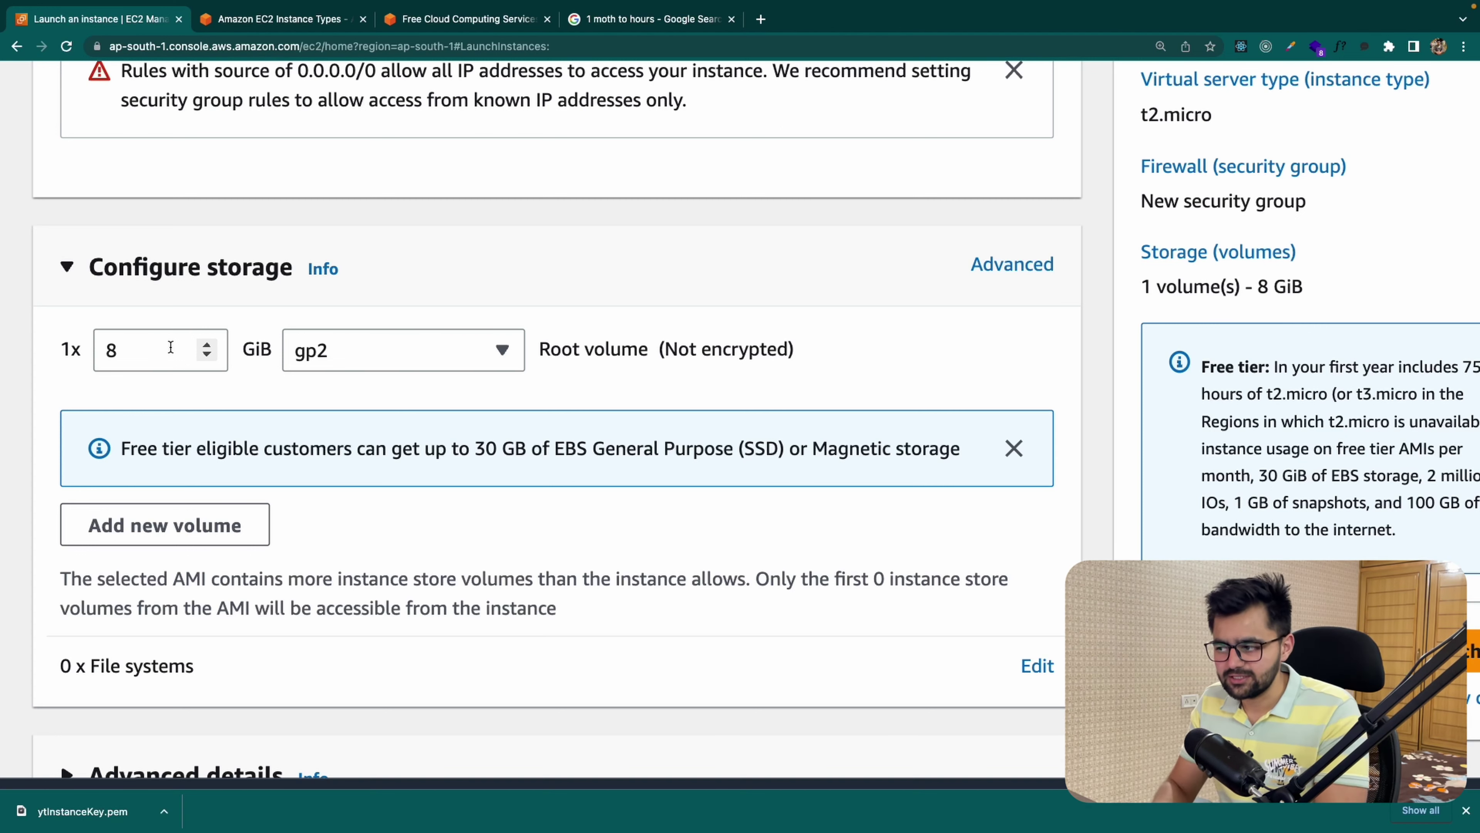
pyautogui.scroll(-2, 171, 348)
pyautogui.click(171, 706)
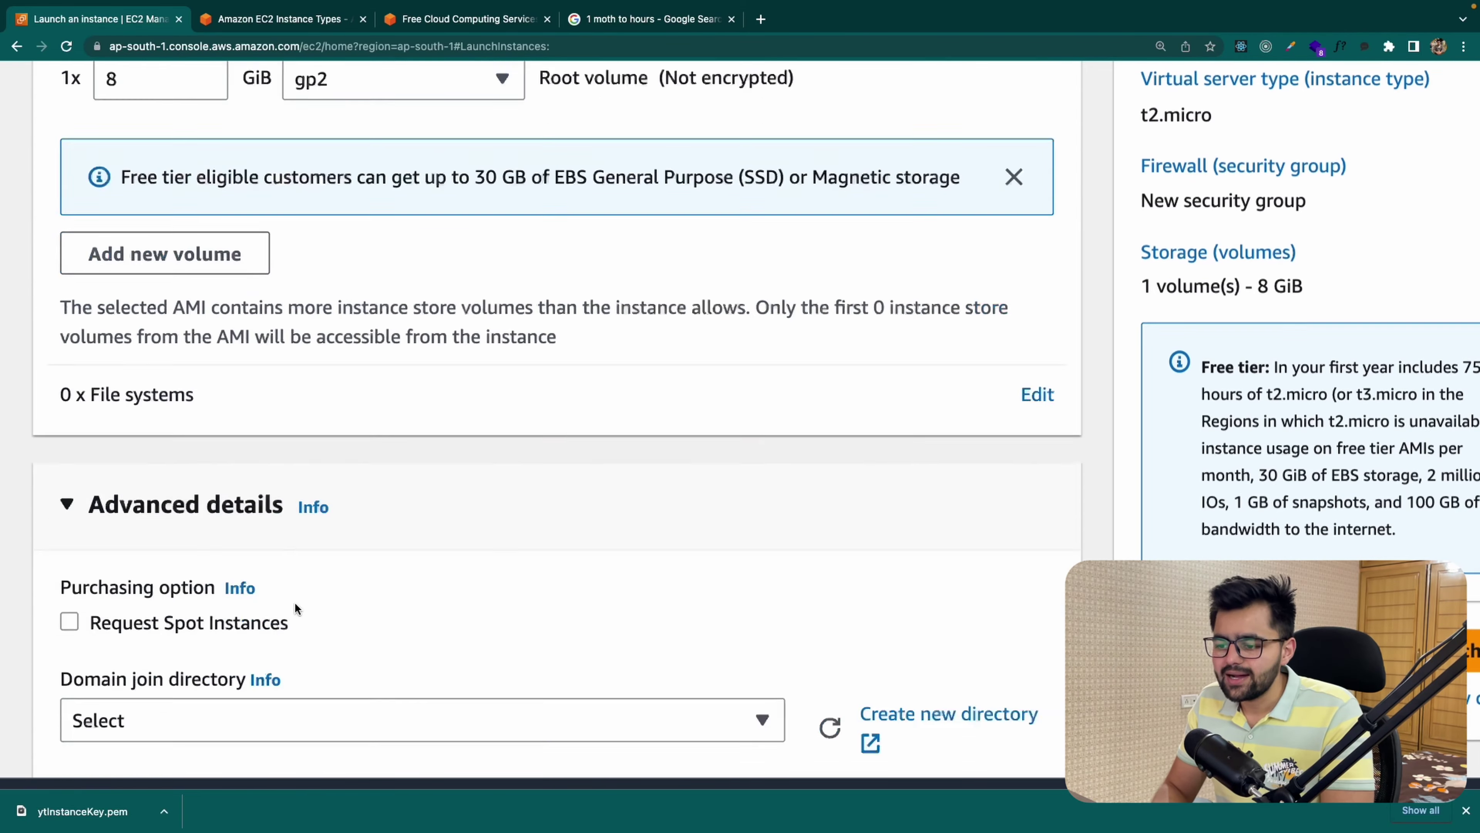
pyautogui.scroll(-10, 295, 602)
pyautogui.hotkey('ctrl', '-')
pyautogui.press('super+minus')
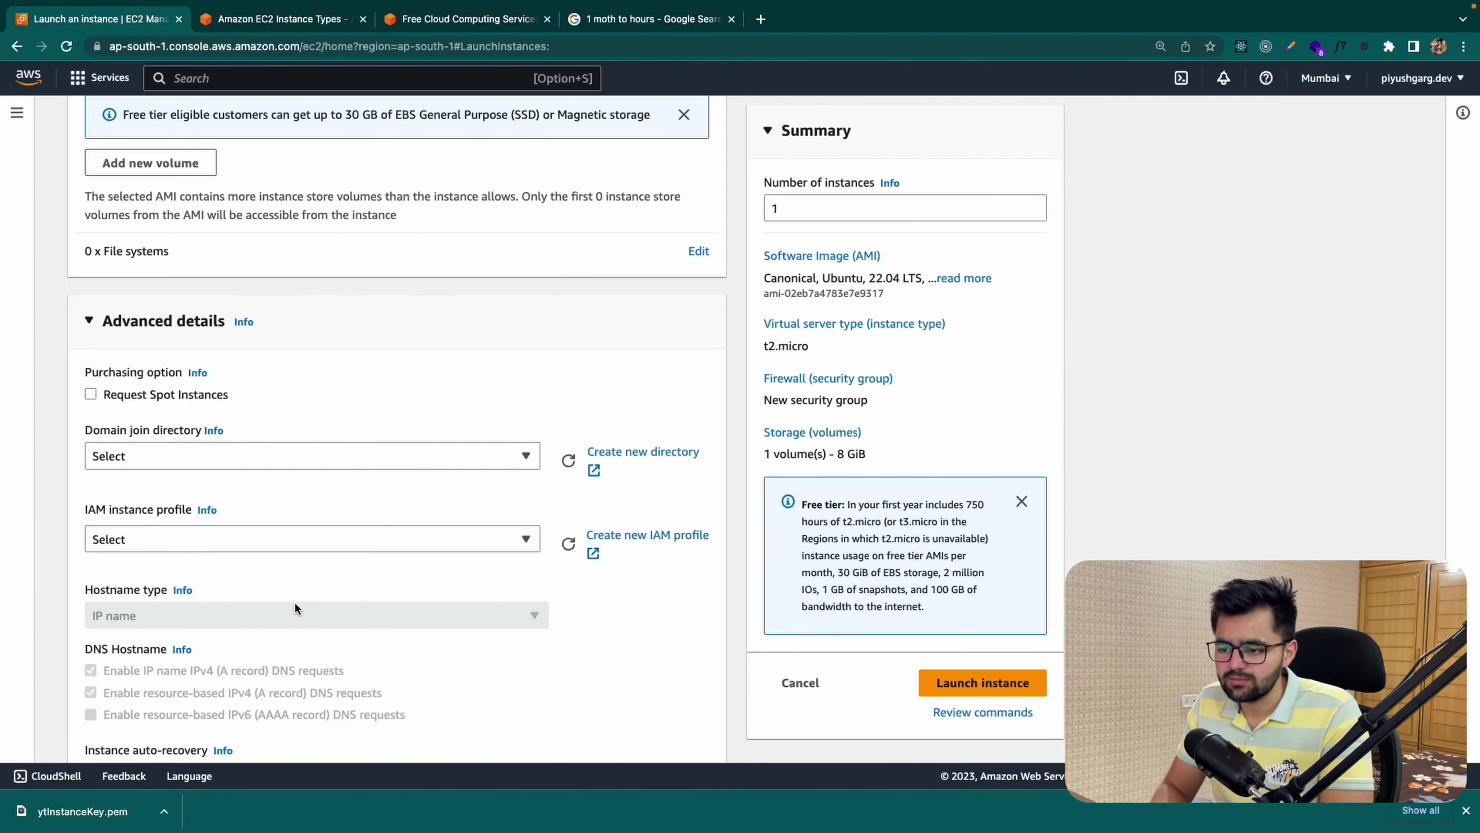
# Step: Review the software image, instance type and firewall entries in the launch summary
pyautogui.scroll(15, 115, 343)
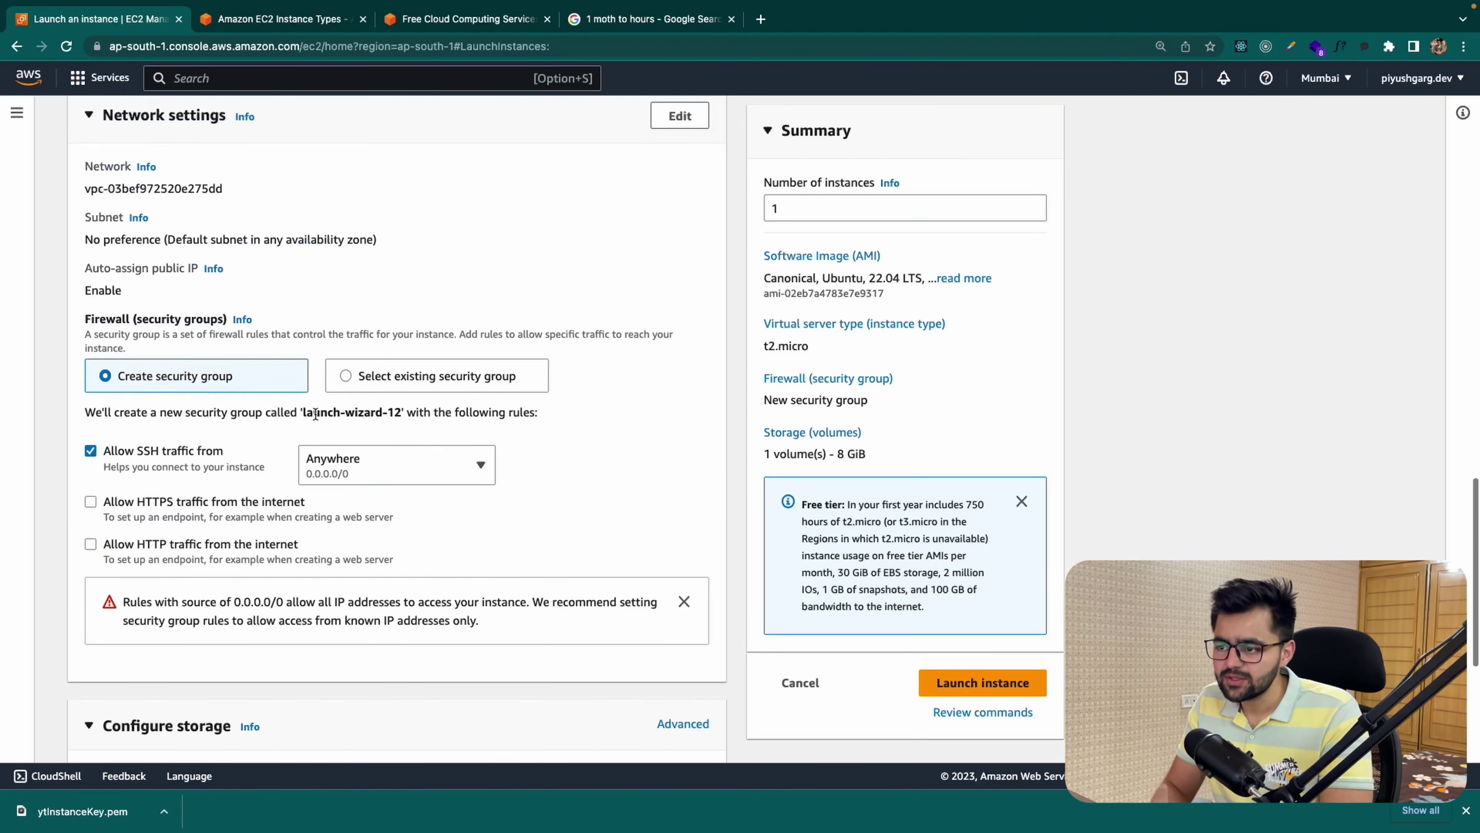
pyautogui.scroll(3, 950, 317)
pyautogui.scroll(5, 949, 321)
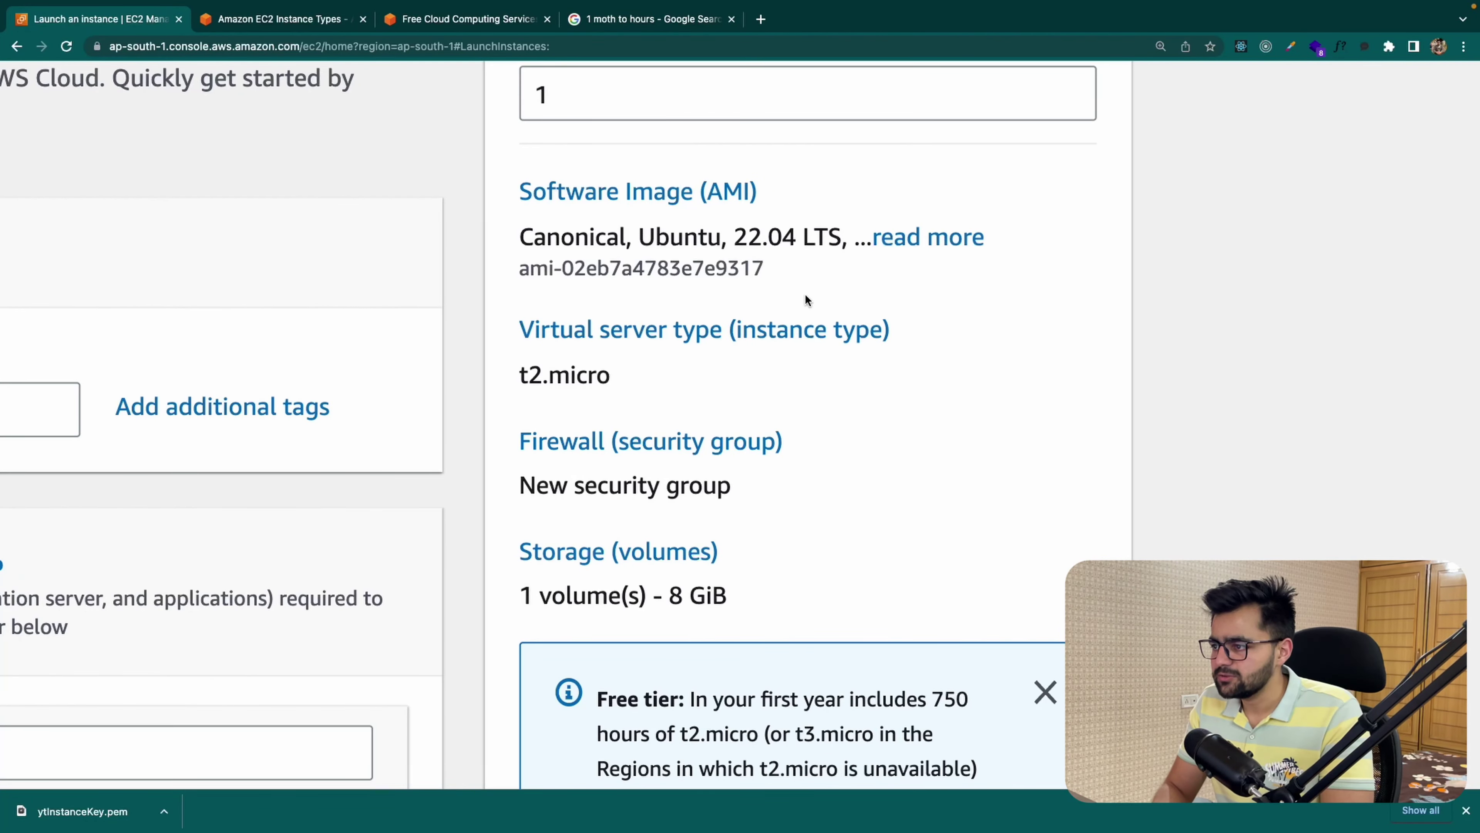
pyautogui.moveTo(631, 232); pyautogui.dragTo(802, 233)
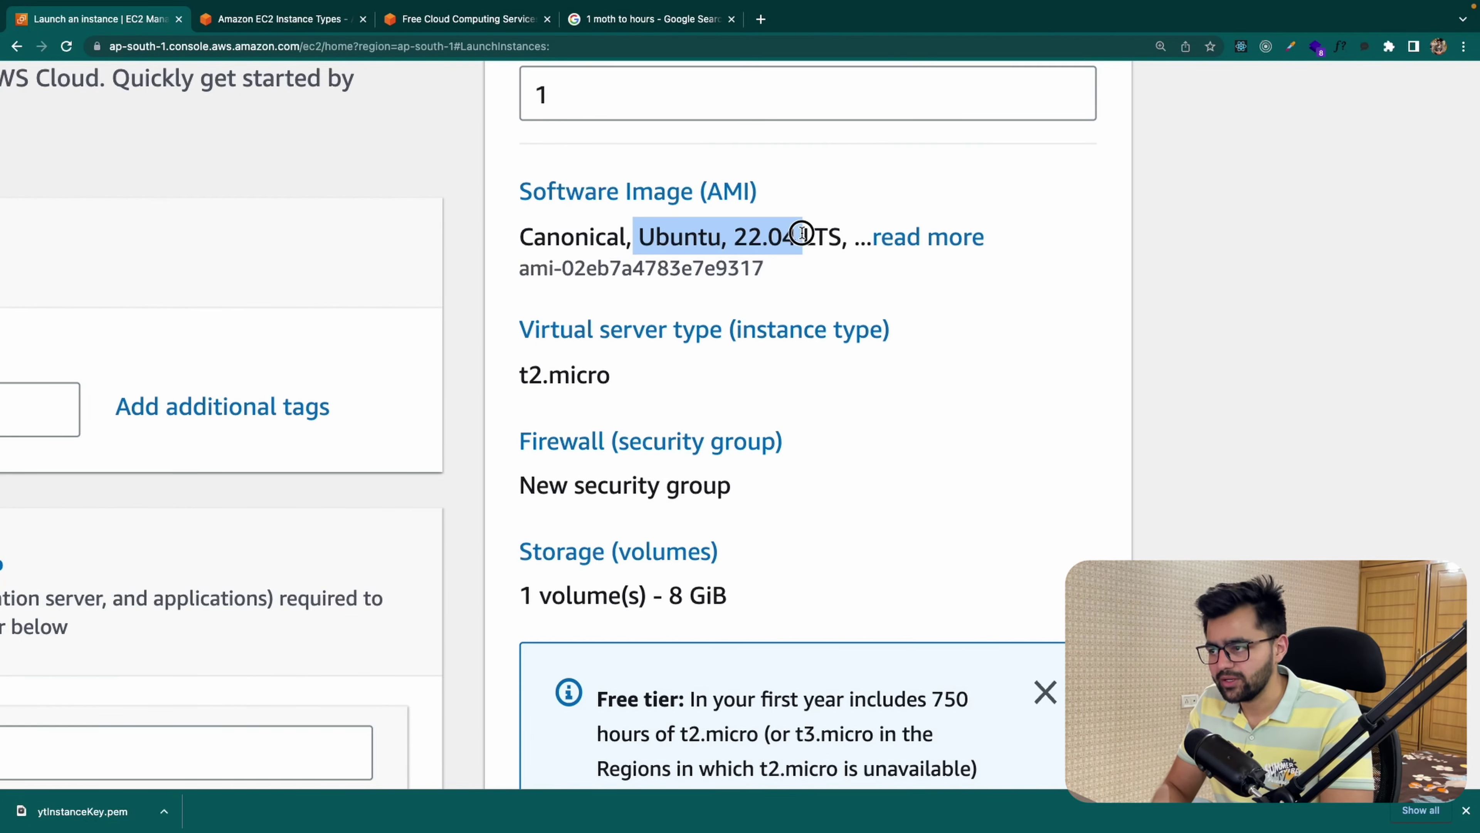
pyautogui.doubleClick(628, 386)
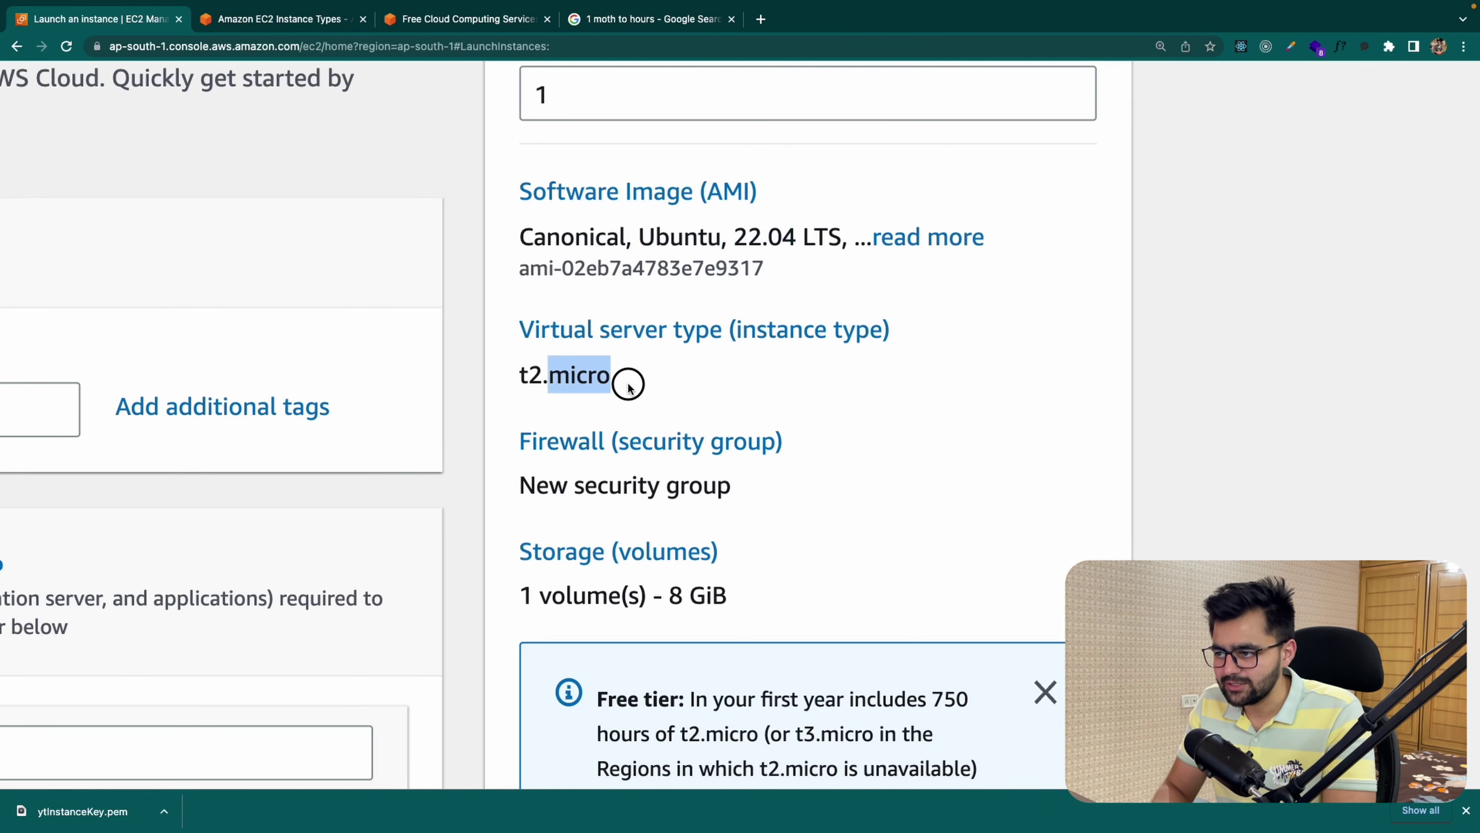
pyautogui.scroll(-2, 678, 417)
pyautogui.moveTo(575, 488); pyautogui.dragTo(734, 497)
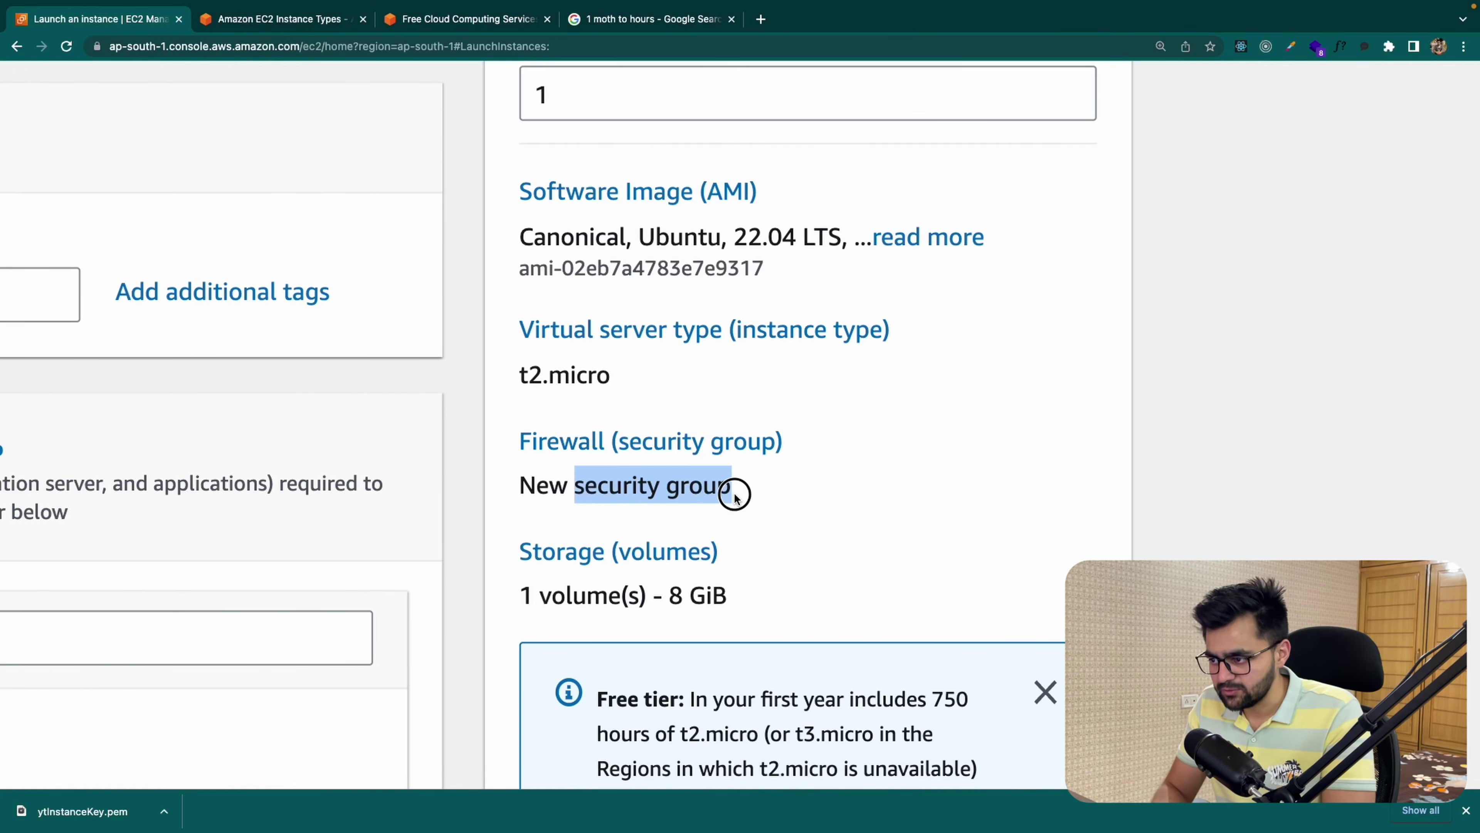
# Step: Recheck the instance's name, type and network settings, including the name of the security group being created
pyautogui.hscroll(-15, 630, 479)
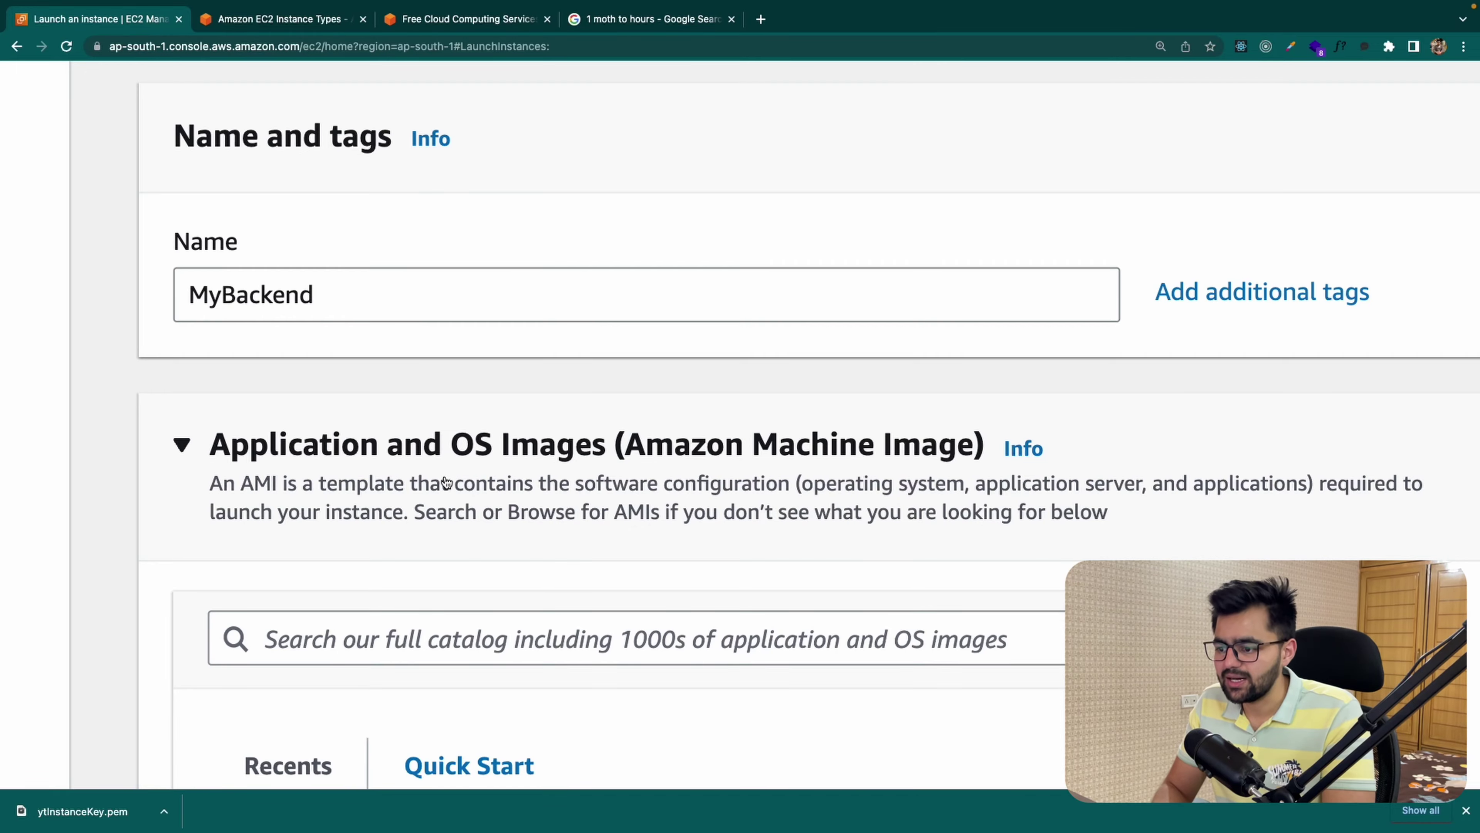
pyautogui.scroll(-10, 443, 483)
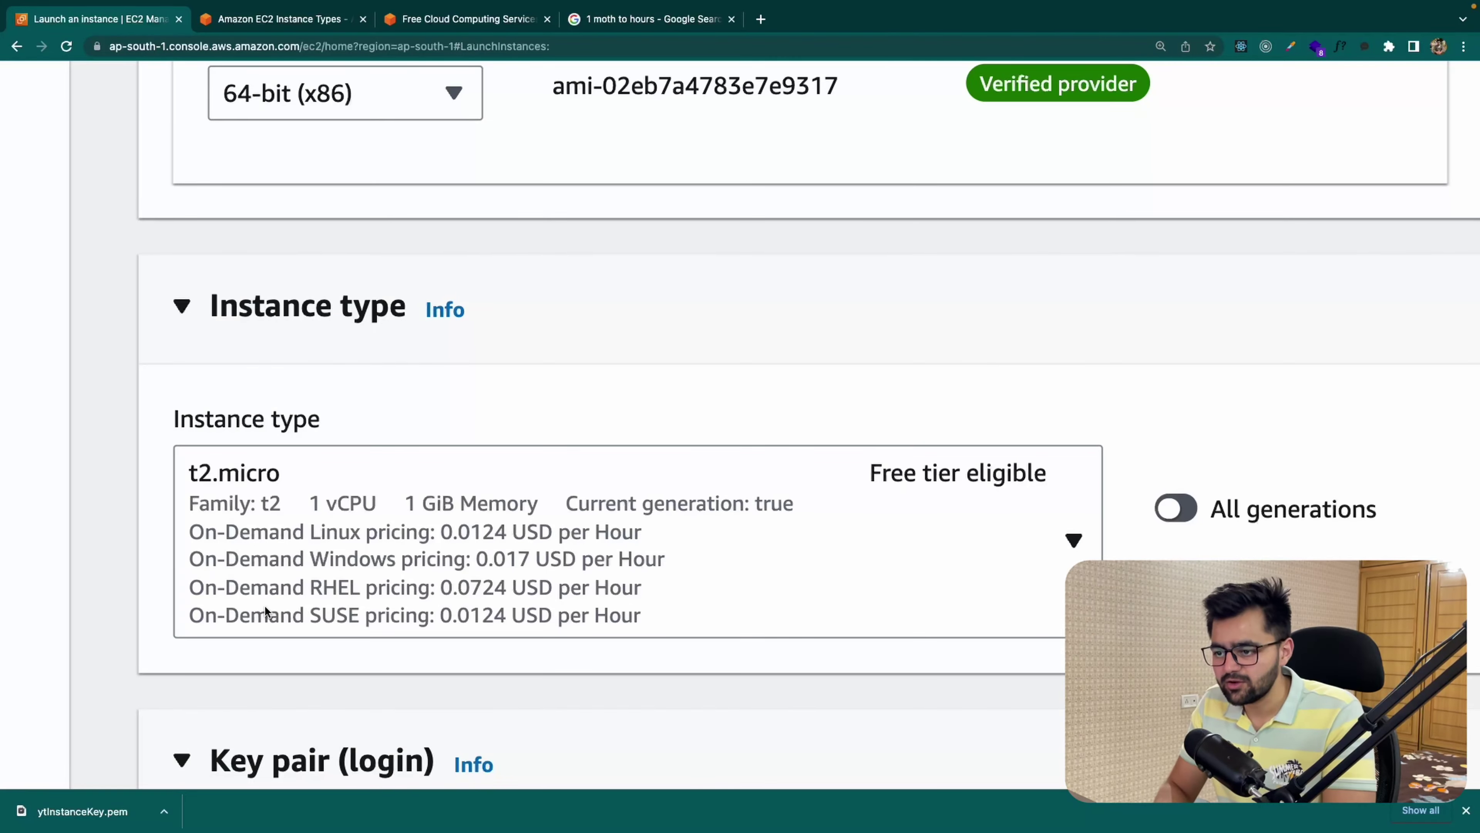
pyautogui.scroll(-5, 265, 605)
pyautogui.scroll(-8, 288, 531)
pyautogui.scroll(-6, 288, 531)
pyautogui.scroll(2, 288, 531)
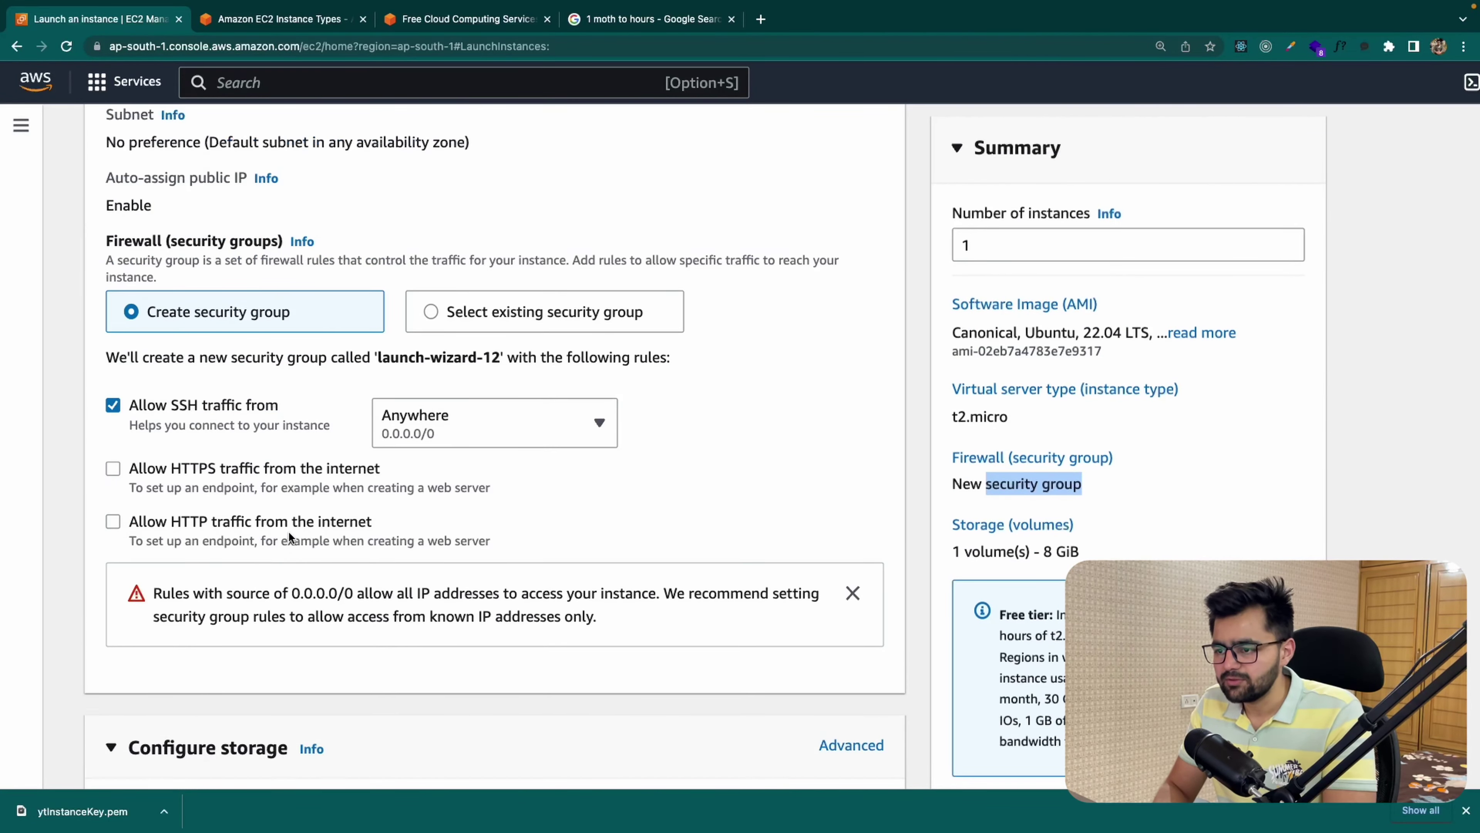
pyautogui.scroll(1, 408, 386)
pyautogui.hscroll(1, 408, 386)
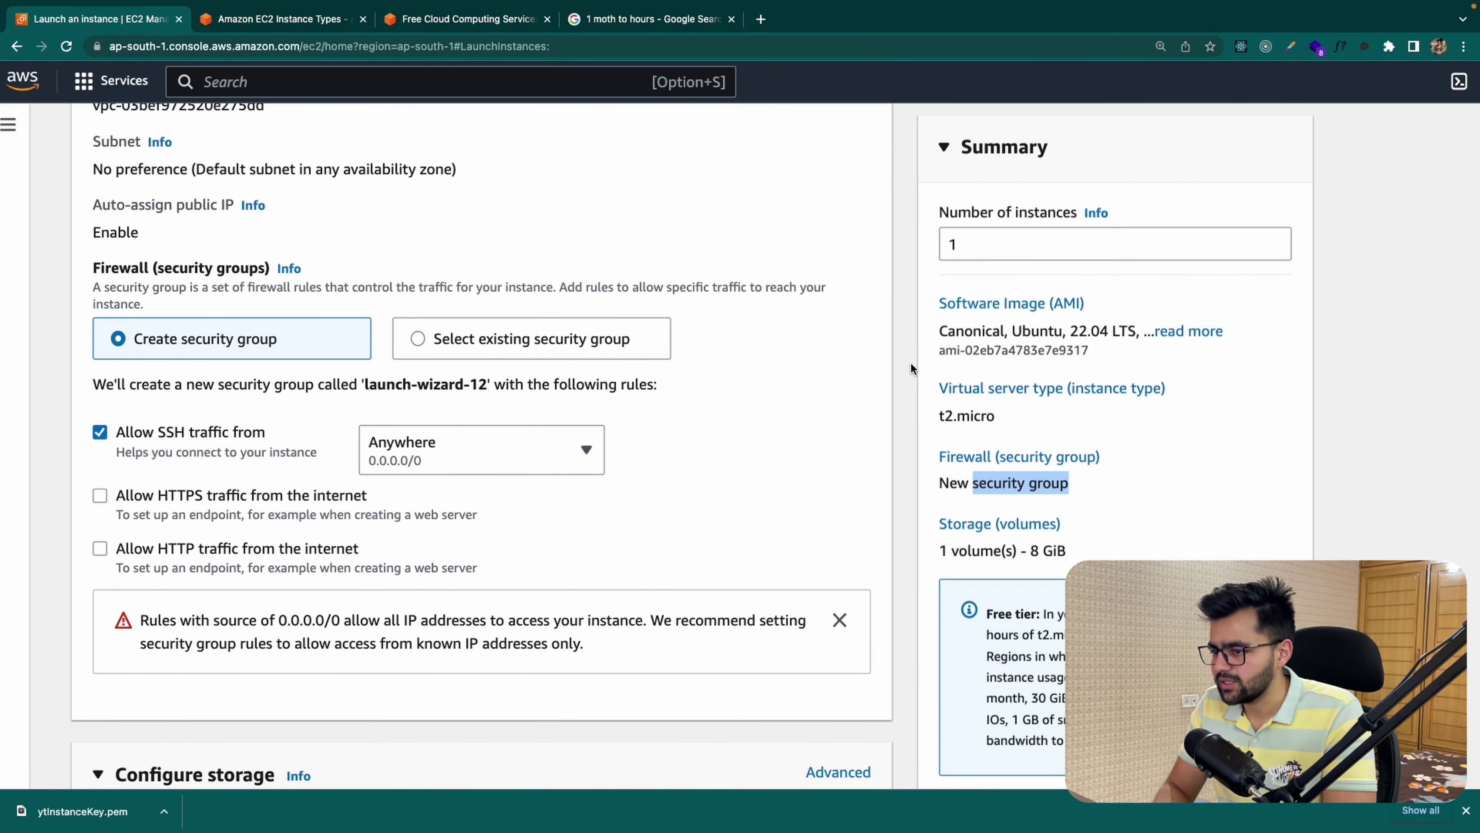
pyautogui.click(383, 386)
pyautogui.moveTo(366, 382); pyautogui.dragTo(484, 385)
pyautogui.click(676, 425)
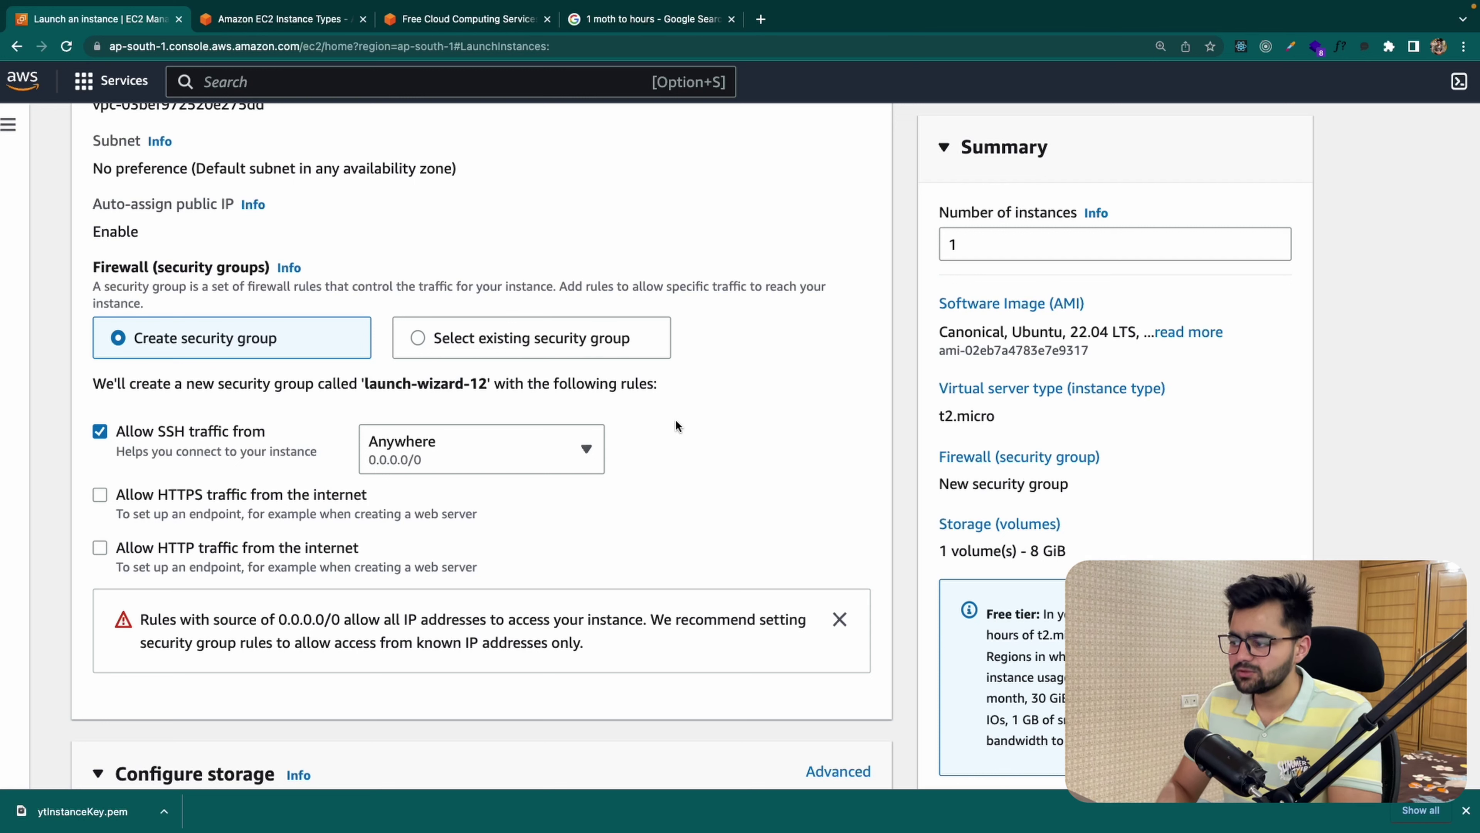
# Step: Check the storage entry in the summary and read the free tier note on hours, EBS storage, IOs, snapshots and bandwidth
pyautogui.moveTo(1077, 555)
pyautogui.mouseDown()
pyautogui.moveTo(1008, 538)
pyautogui.moveTo(1090, 551)
pyautogui.mouseUp()
pyautogui.scroll(-3, 1090, 547)
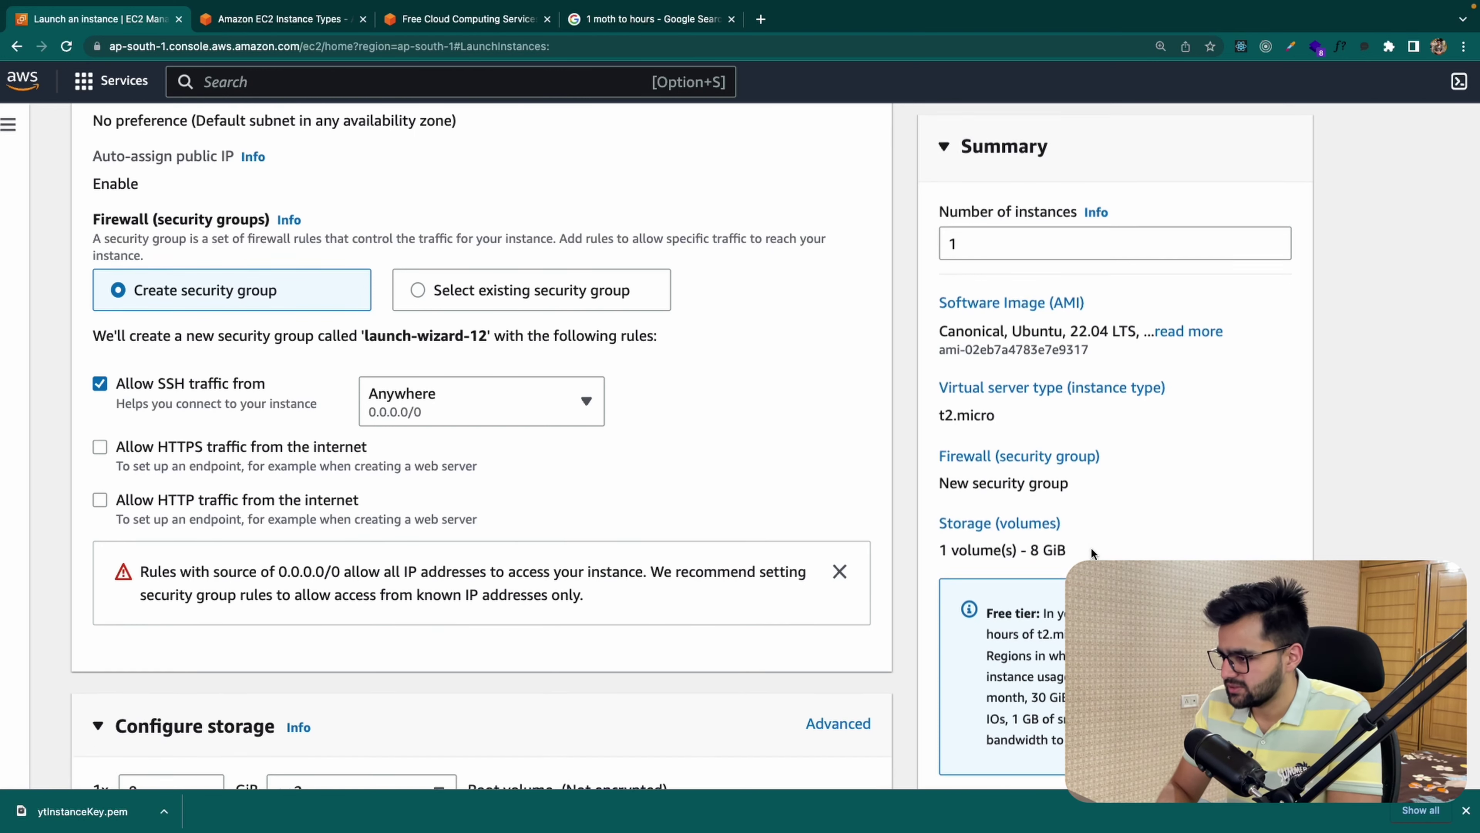
pyautogui.keyDown('ctrl'); pyautogui.scroll(5, 1090, 548); pyautogui.keyUp('ctrl')
pyautogui.keyDown('ctrl'); pyautogui.scroll(5, 986, 431); pyautogui.keyUp('ctrl')
pyautogui.scroll(-5, 986, 431)
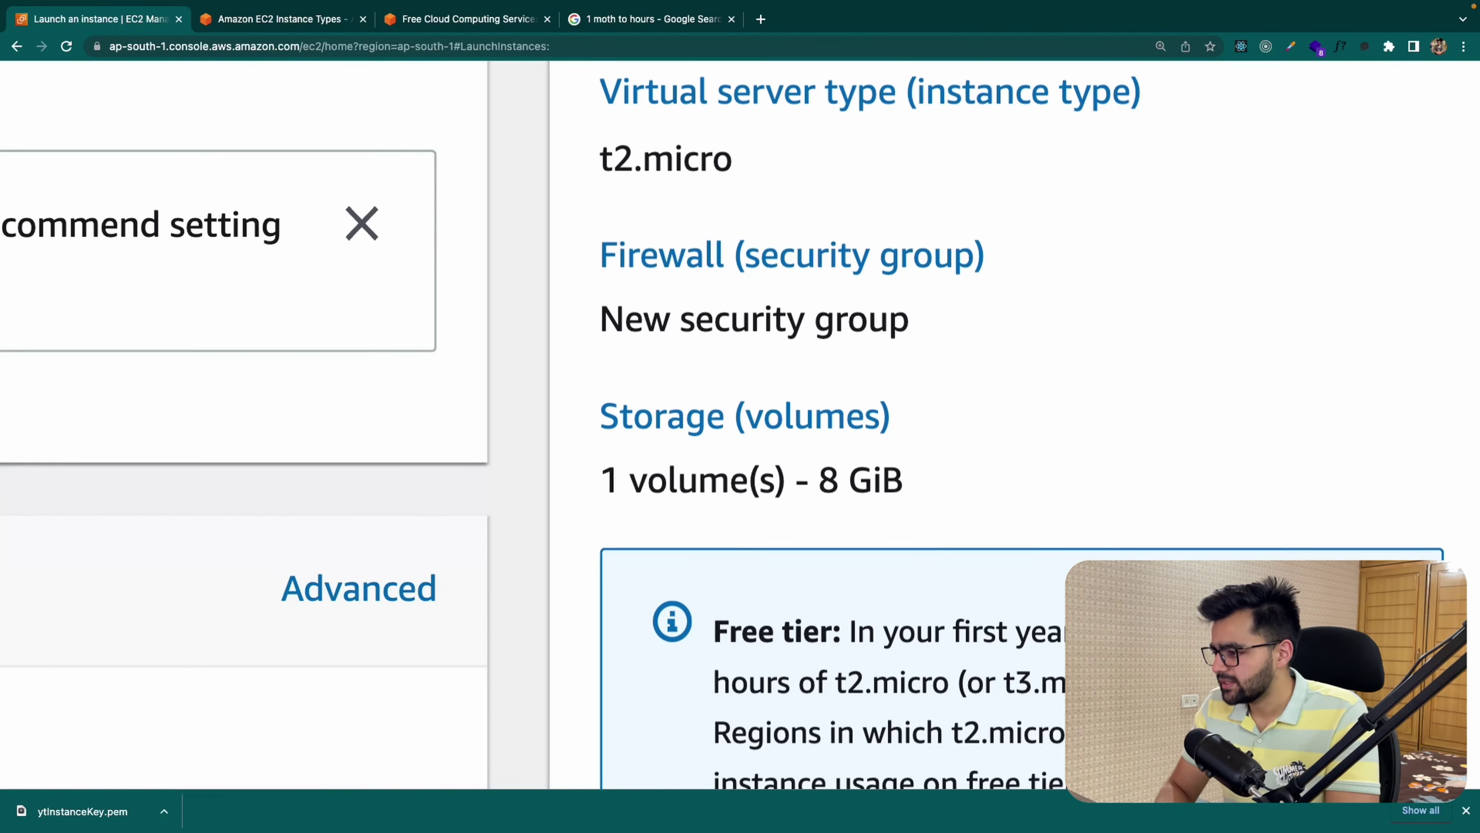
pyautogui.scroll(-7, 561, 644)
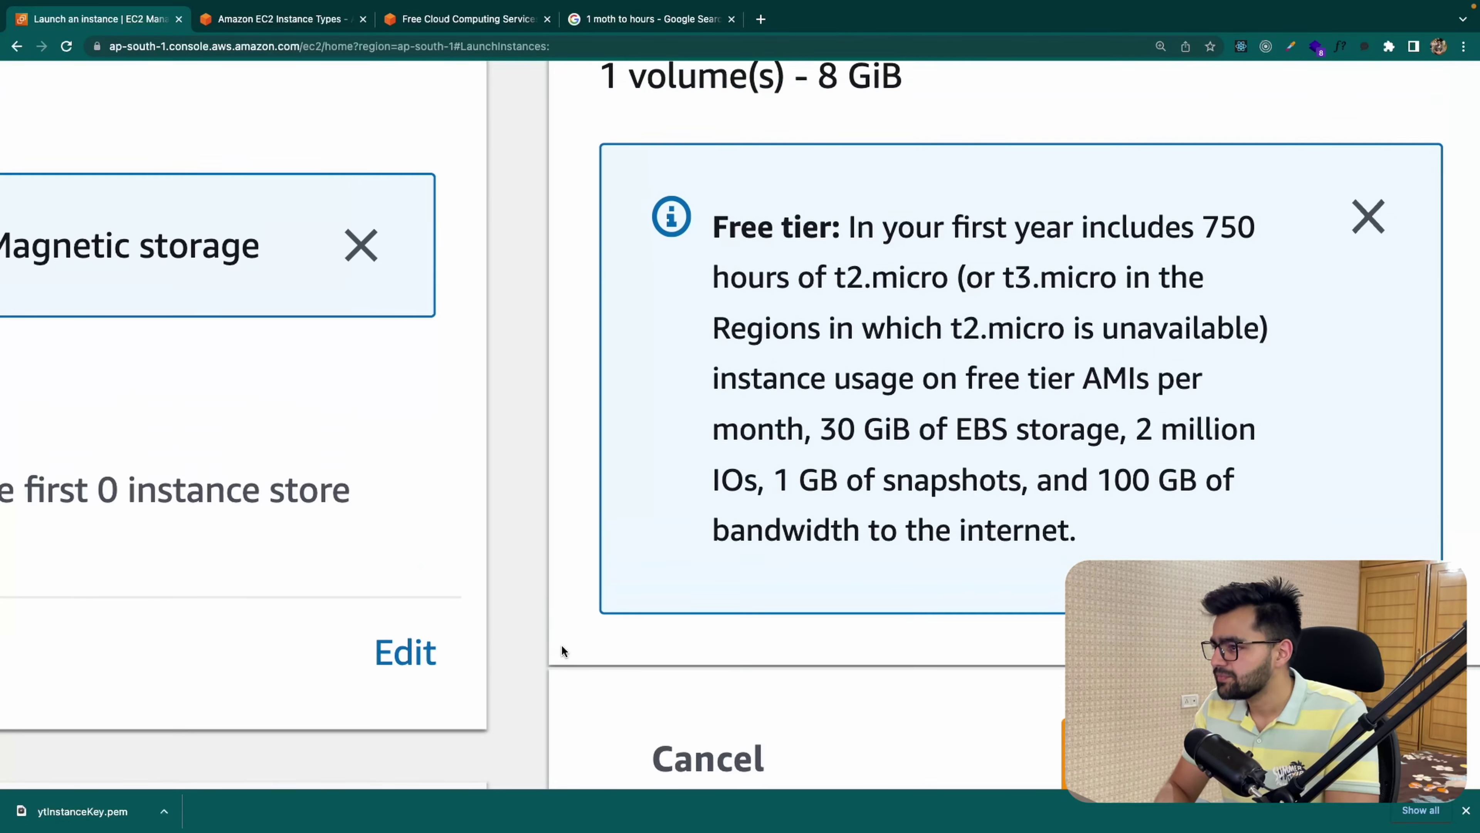
pyautogui.hscroll(3, 915, 295)
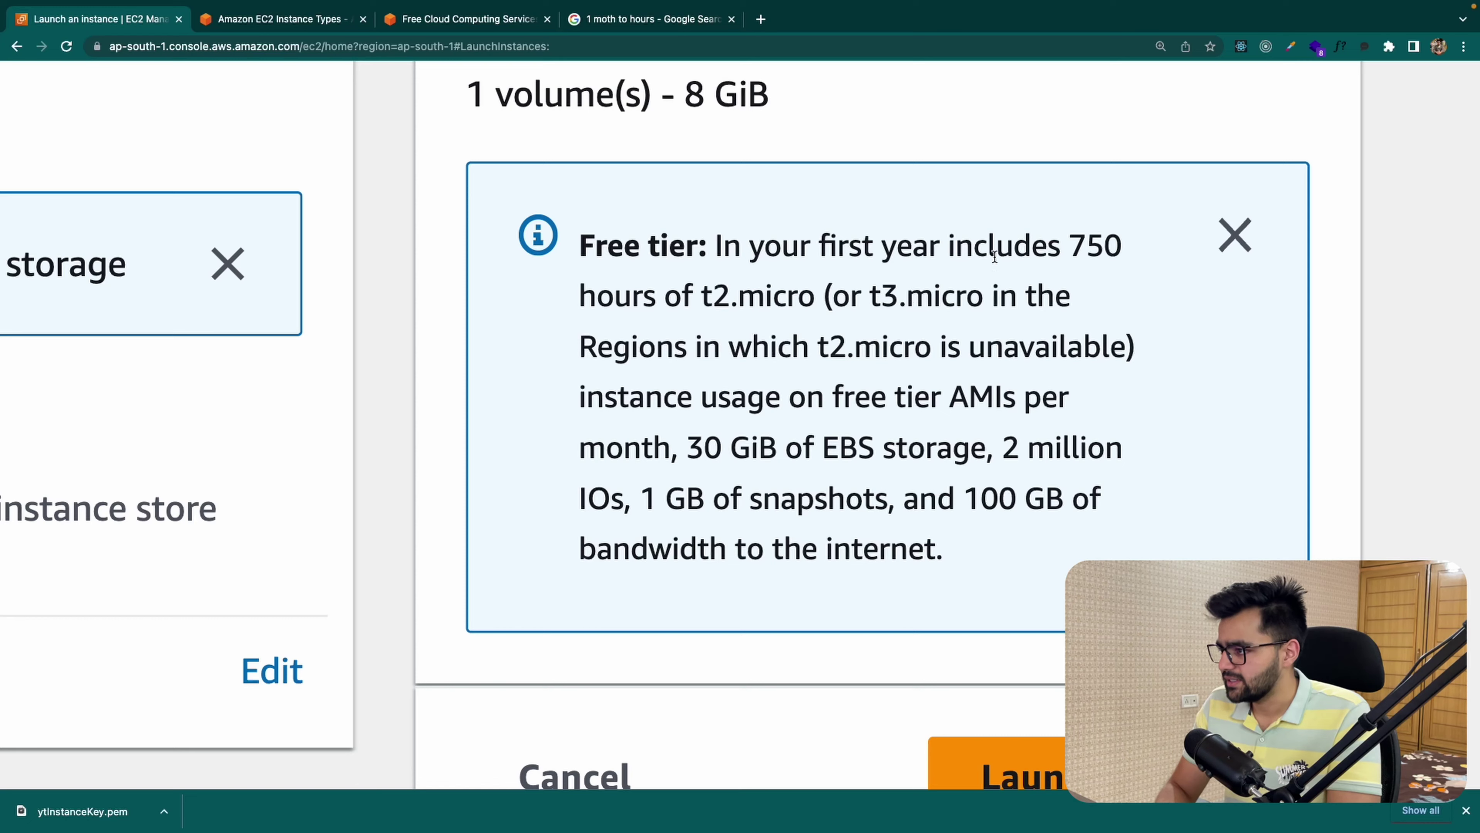
pyautogui.moveTo(644, 297); pyautogui.dragTo(1000, 299)
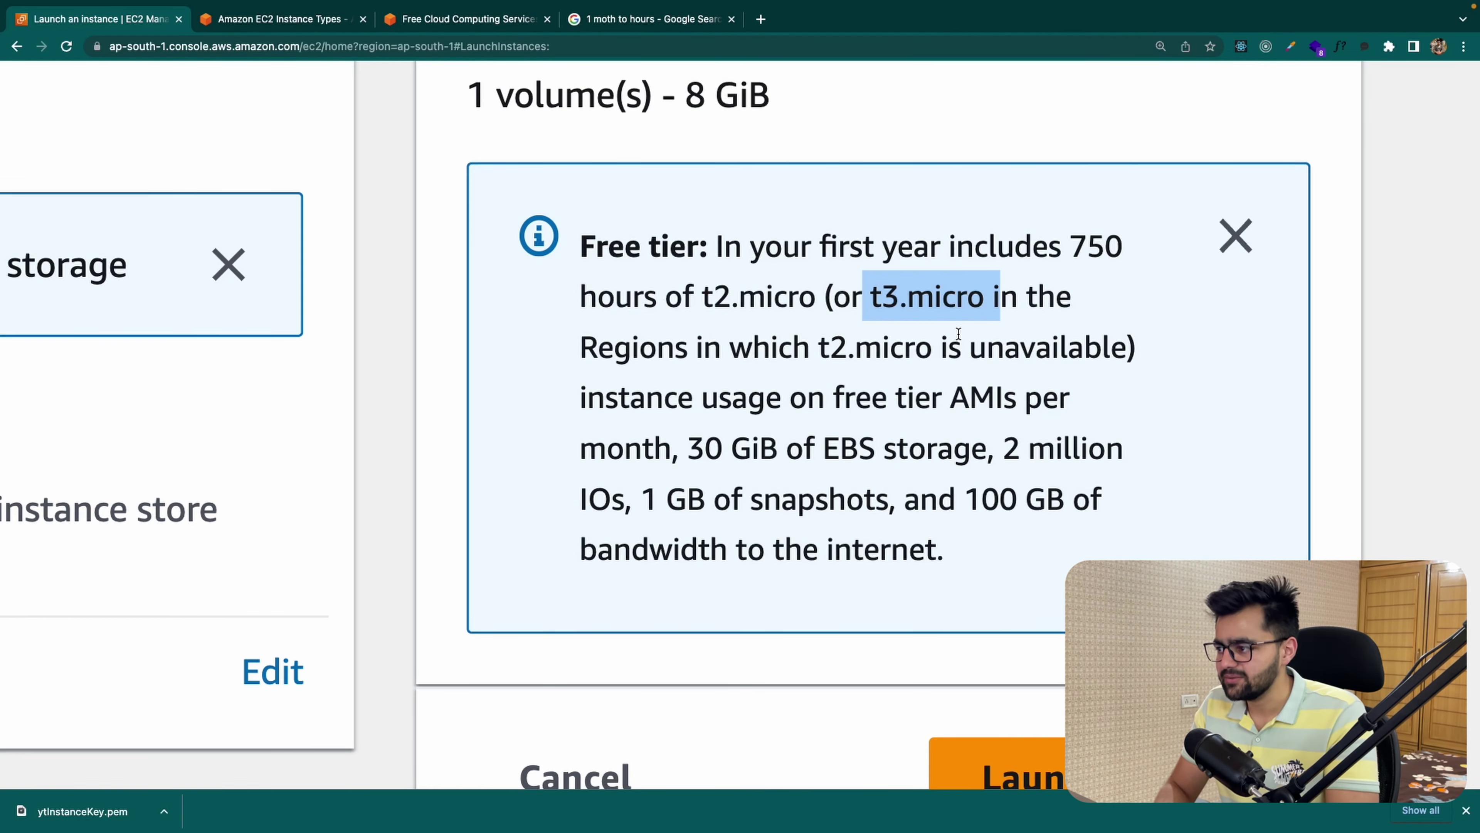
pyautogui.moveTo(676, 448); pyautogui.dragTo(986, 447)
pyautogui.moveTo(580, 501); pyautogui.dragTo(633, 502)
pyautogui.moveTo(640, 498); pyautogui.dragTo(1145, 500)
pyautogui.click(867, 545)
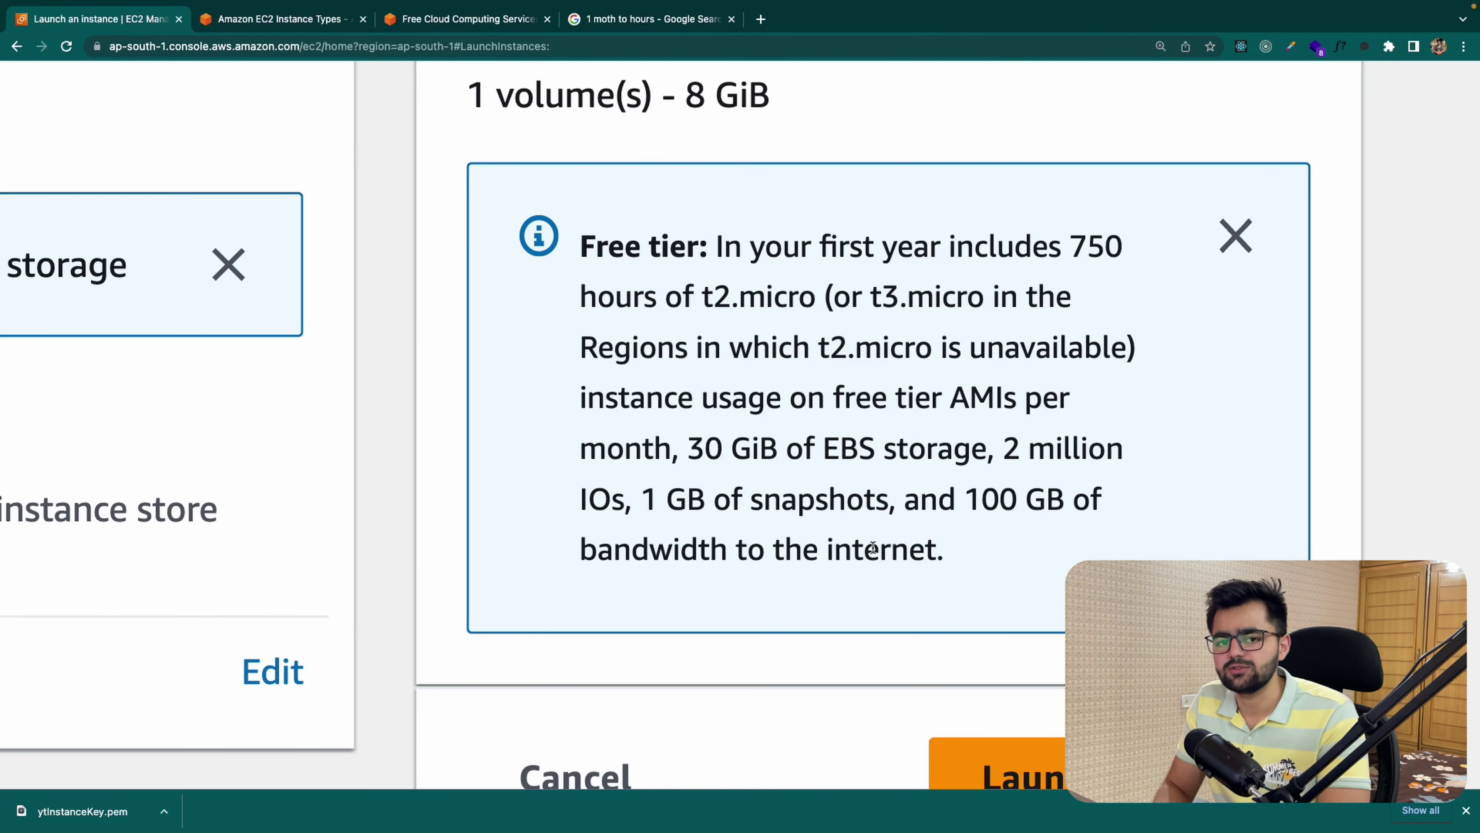
# Step: Launch the MyBackend instance with the configured settings
pyautogui.press('super+minus')
pyautogui.press('super+minus')
pyautogui.press('super+minus')
pyautogui.press('super+minus')
pyautogui.press('super+minus')
pyautogui.press('super+minus')
pyautogui.press('super+minus')
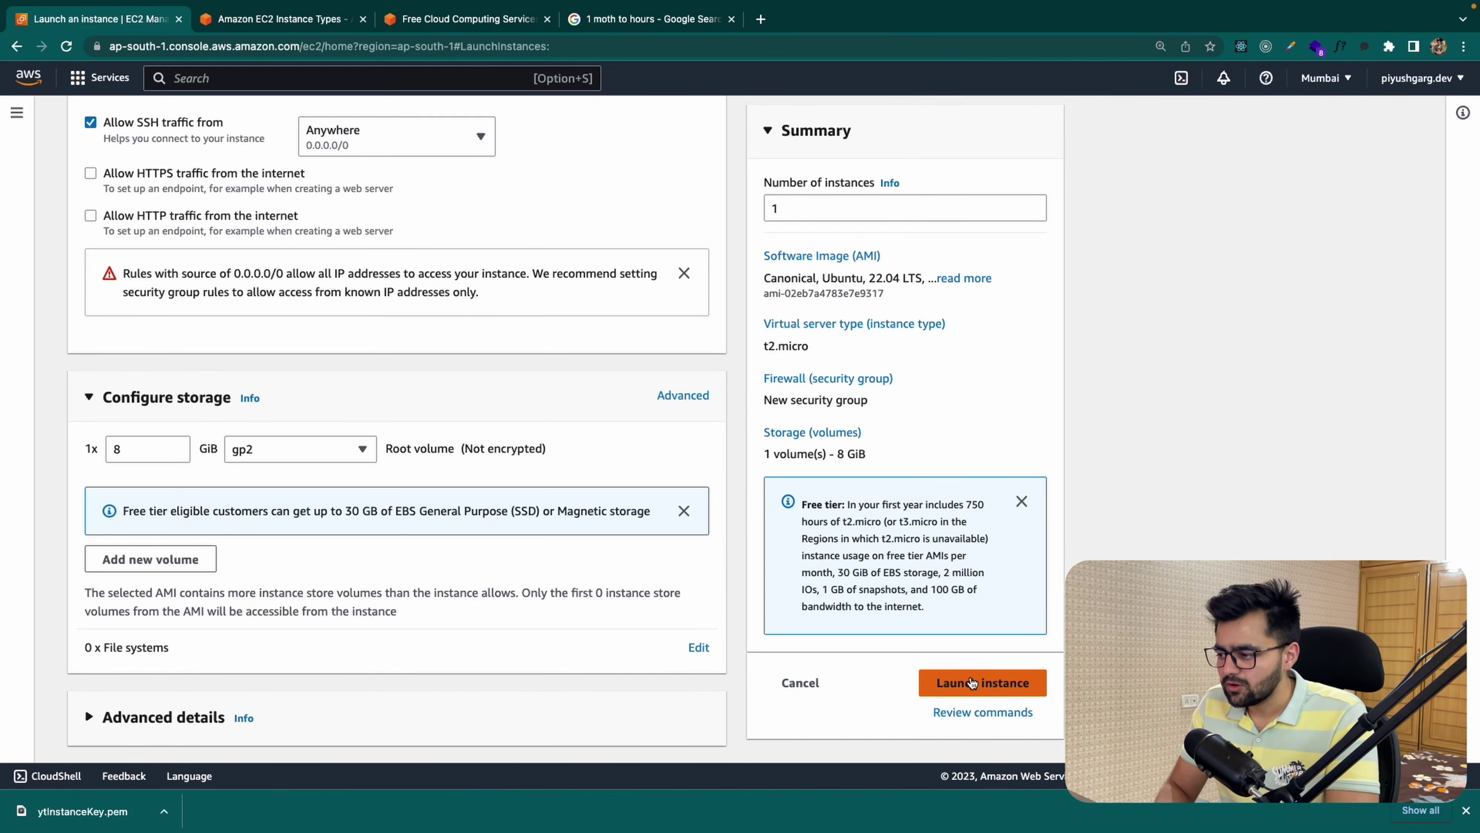
pyautogui.click(970, 683)
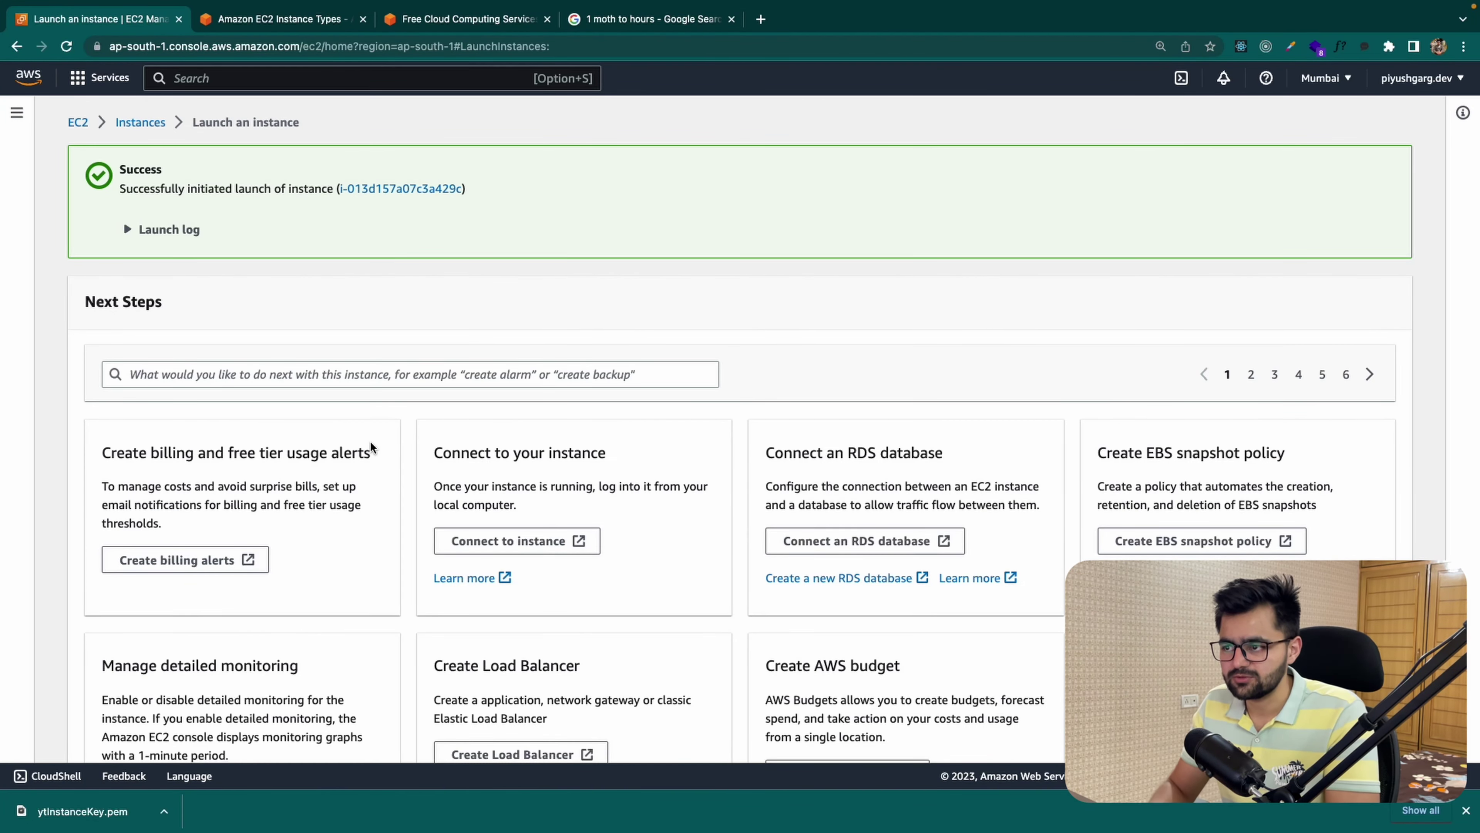
# Step: Refresh the list of EC2 instances and open the details of the MyBackend instance
pyautogui.click(156, 123)
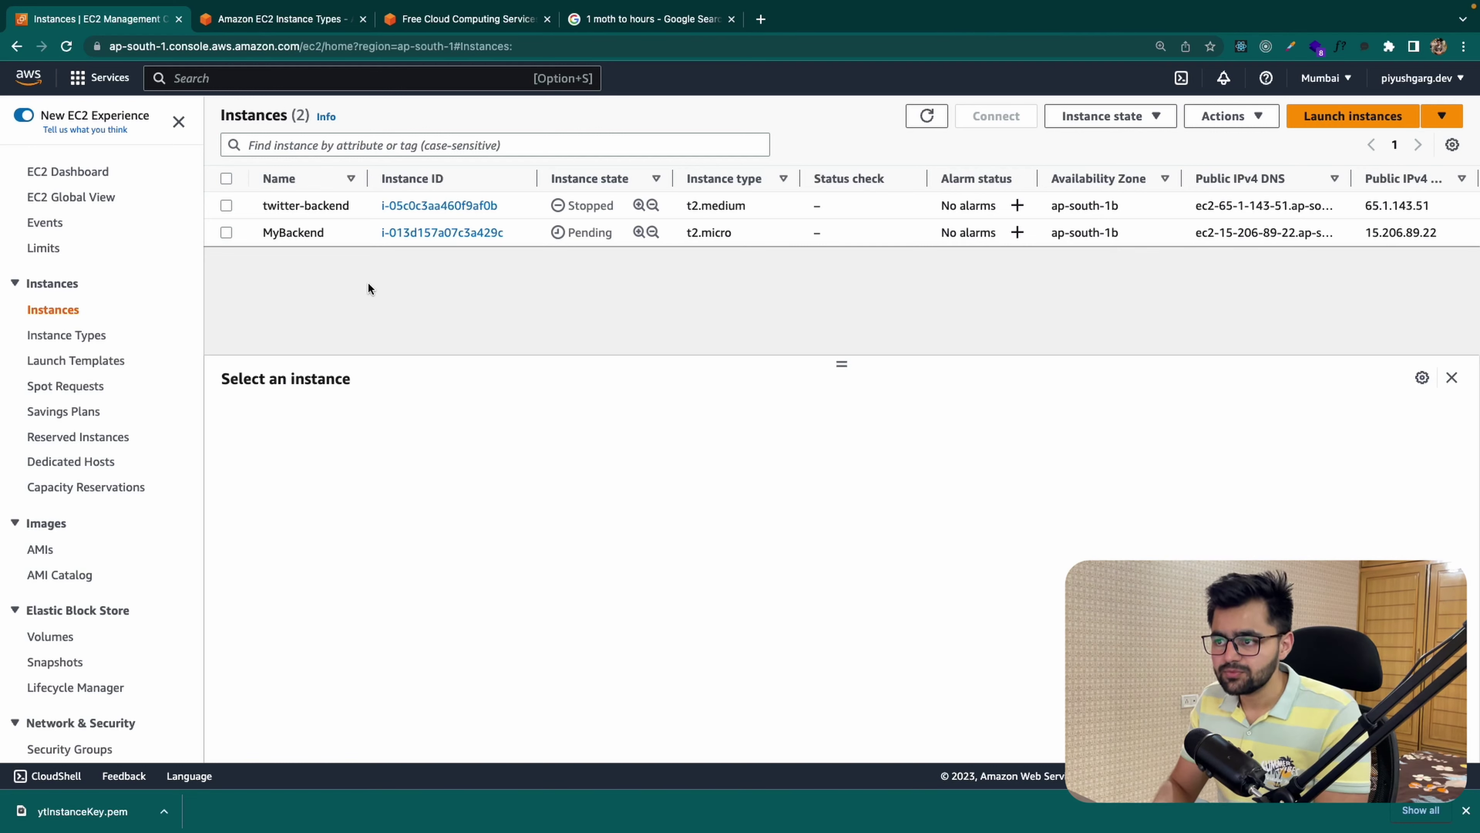
pyautogui.click(926, 114)
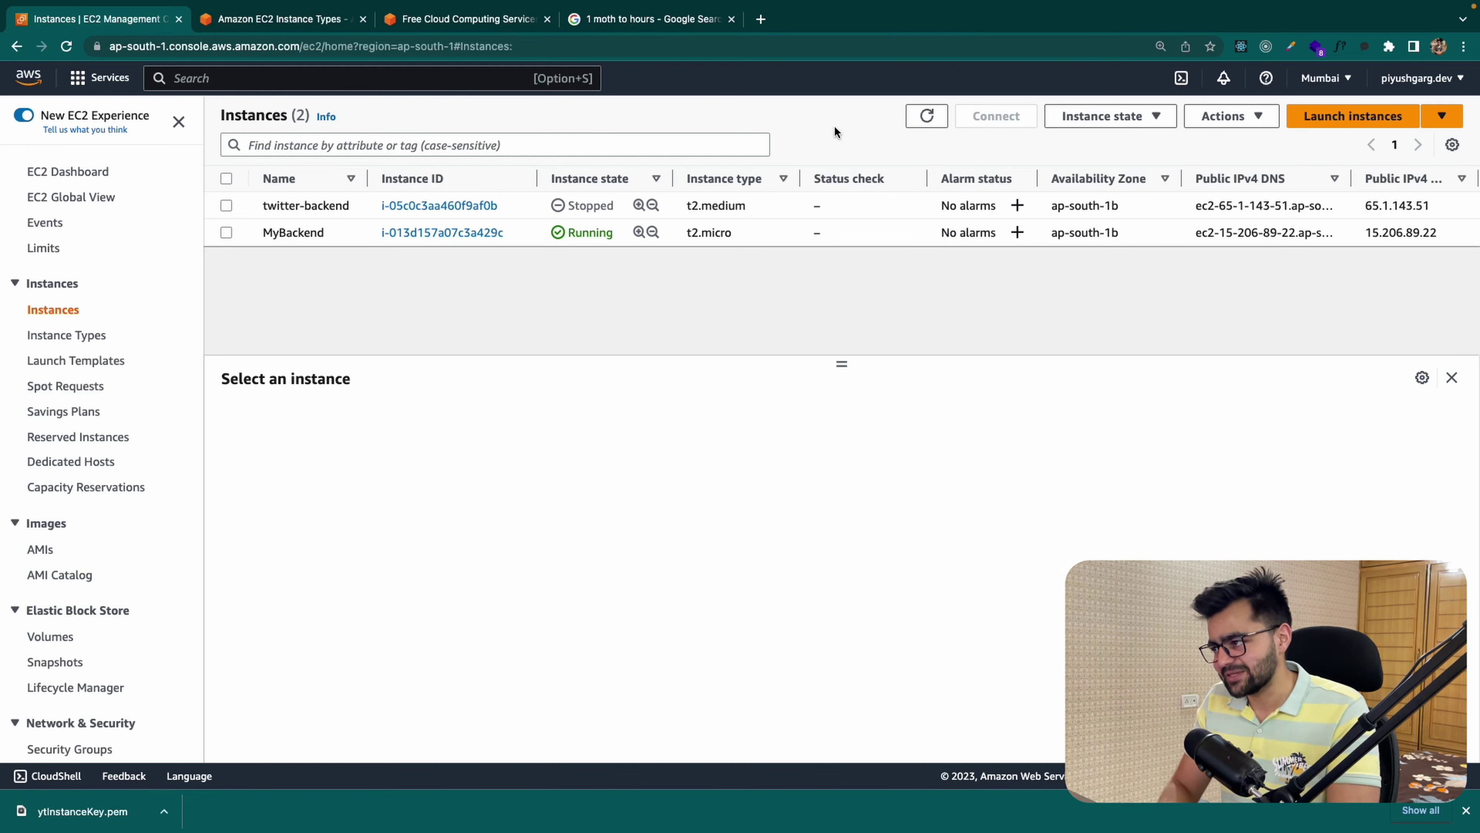
pyautogui.click(919, 118)
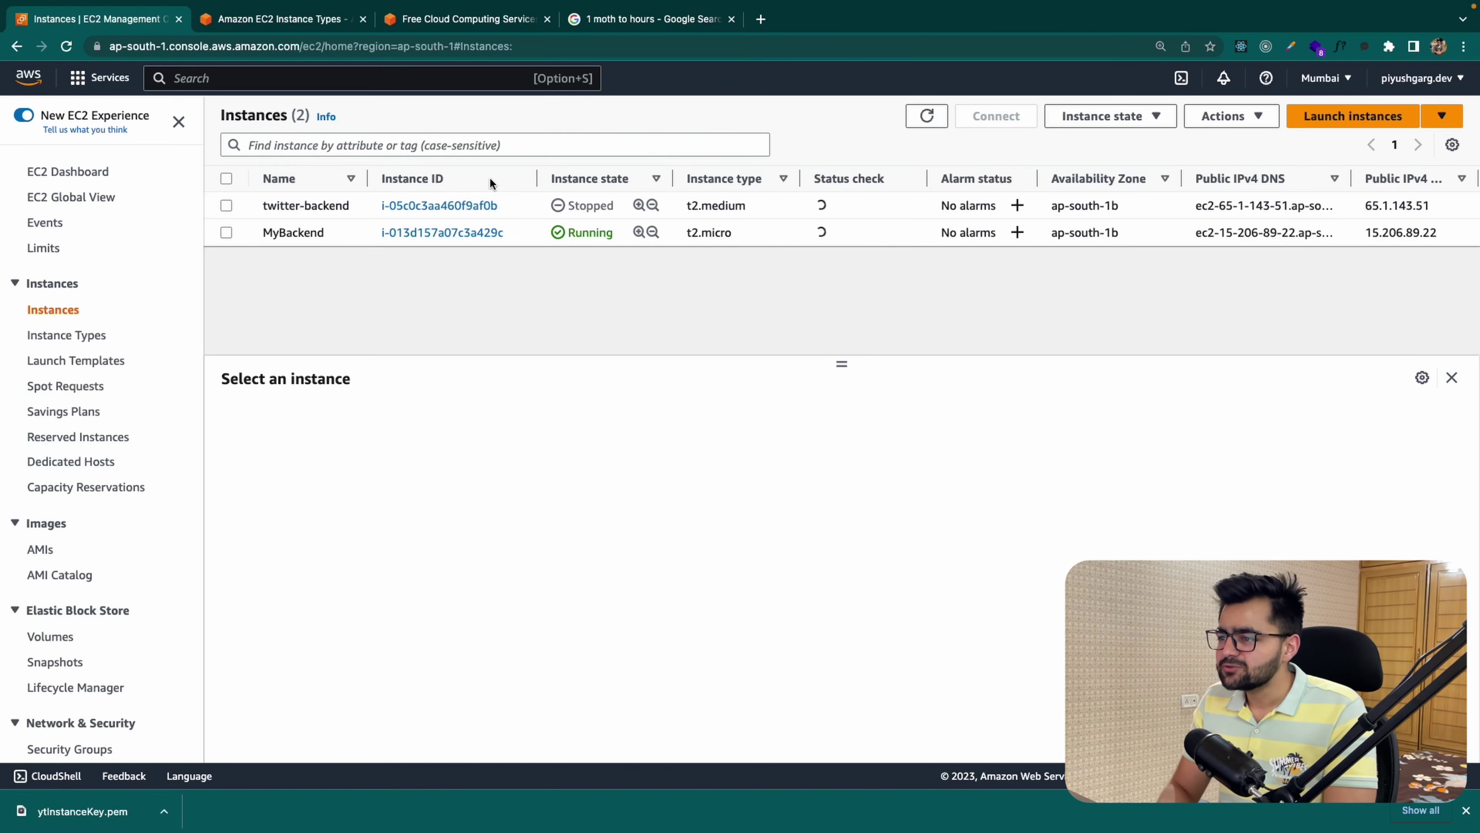
pyautogui.click(430, 234)
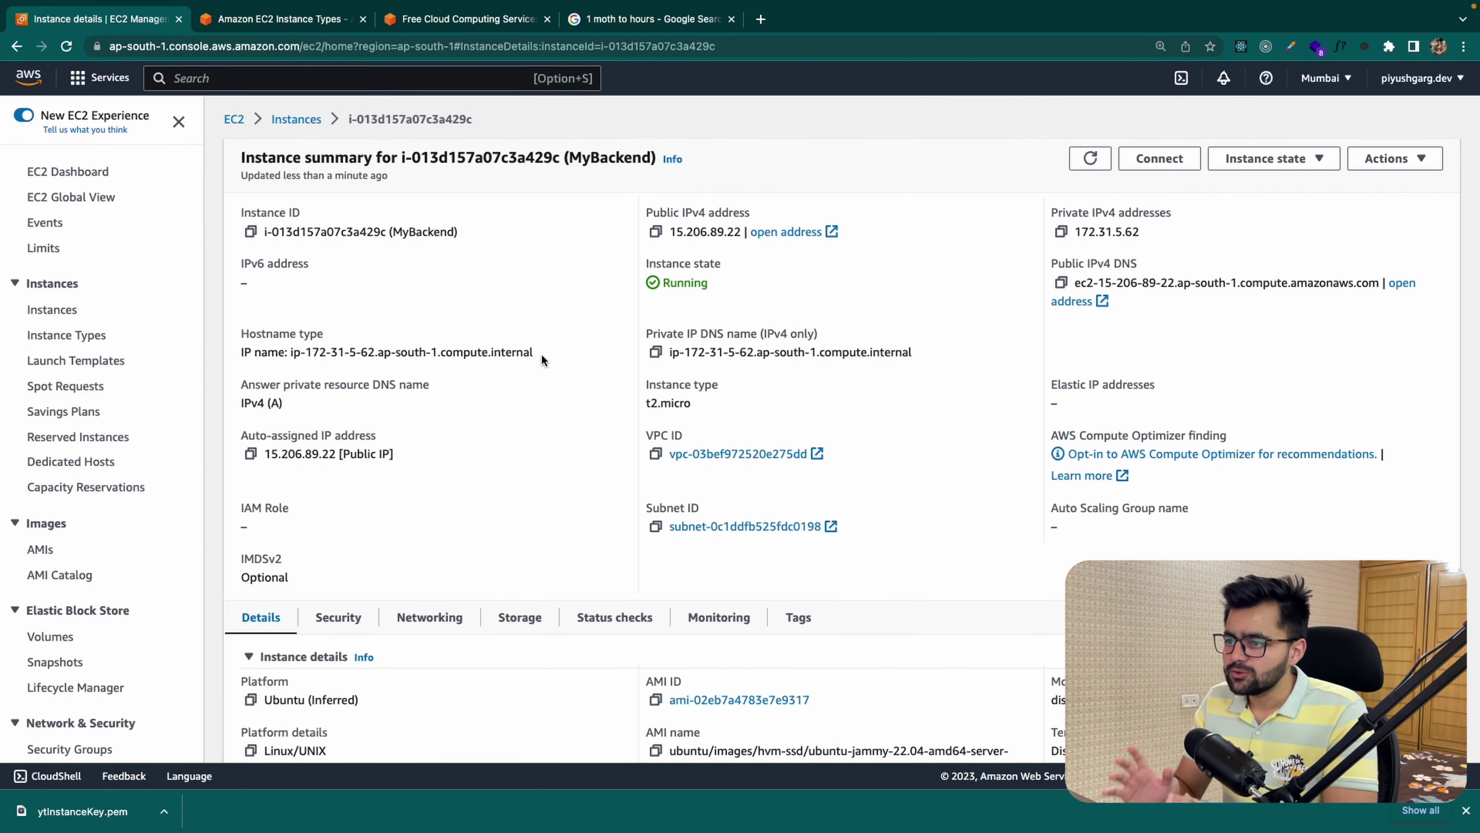
# Step: Examine MyBackend's instance ID, public and private IPv4 addresses and public IPv4 DNS
pyautogui.moveTo(279, 232); pyautogui.dragTo(421, 231)
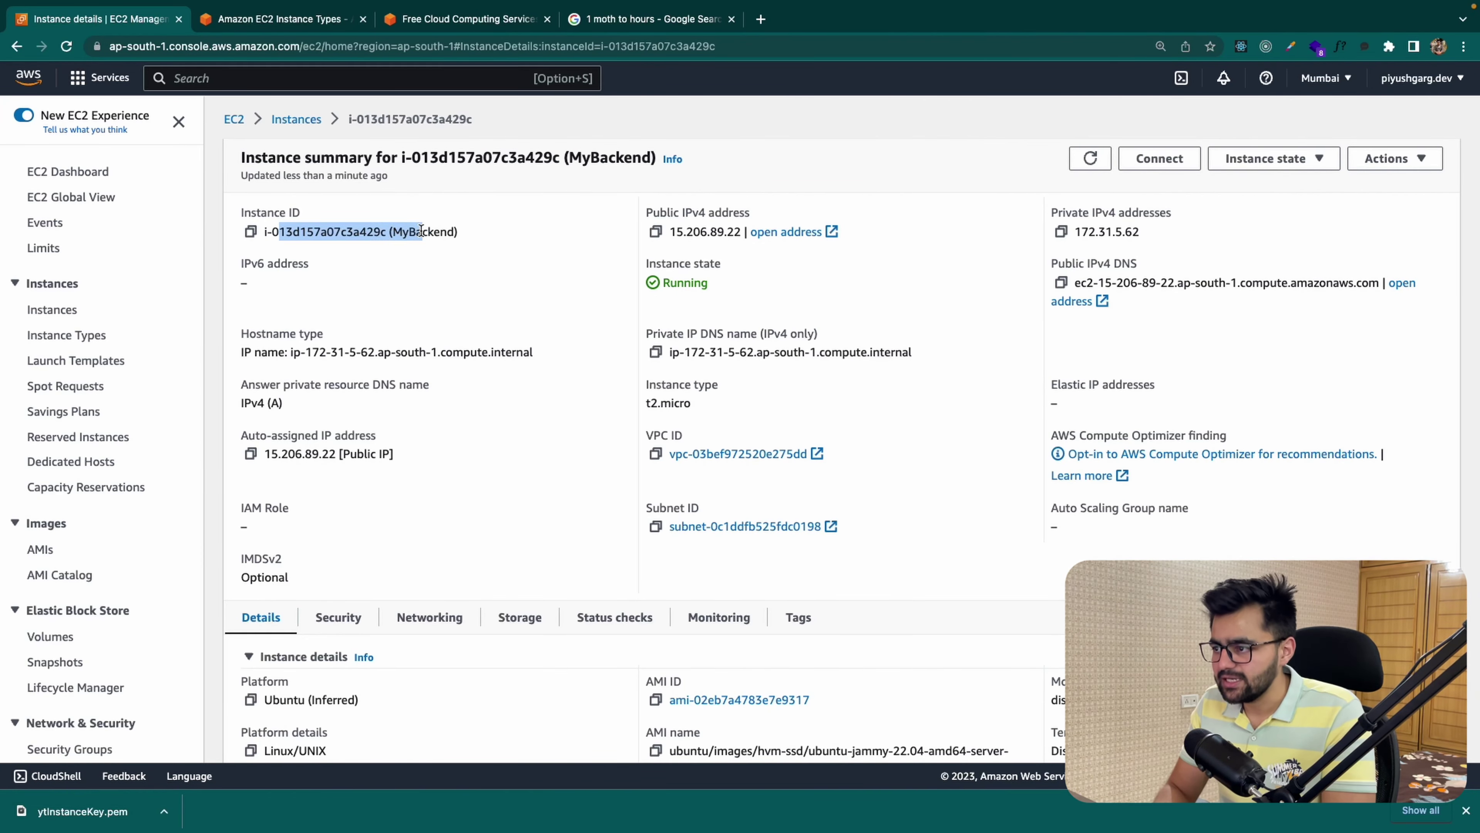
pyautogui.click(421, 231)
pyautogui.moveTo(669, 231); pyautogui.dragTo(733, 229)
pyautogui.click(733, 229)
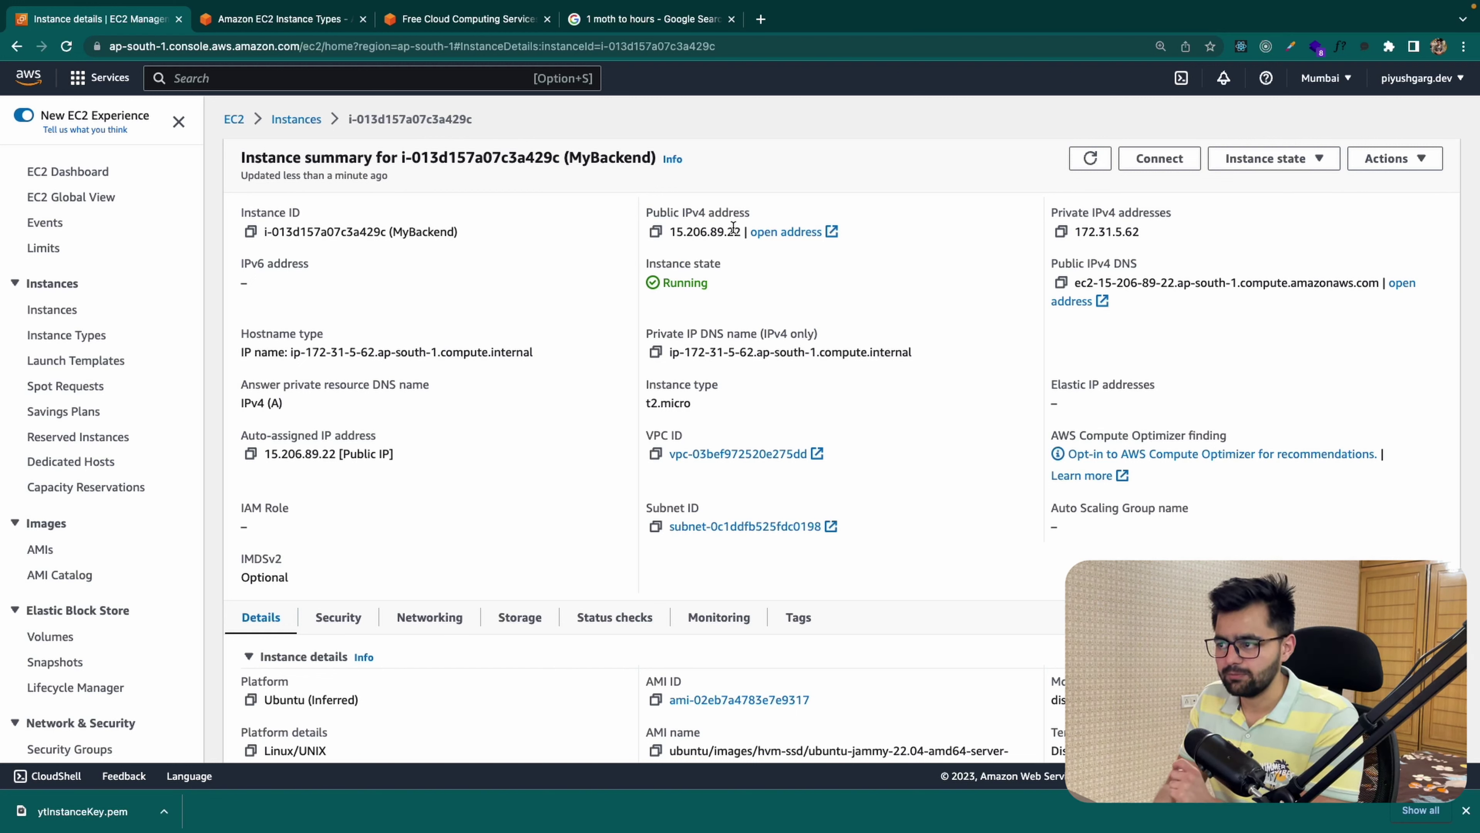
pyautogui.moveTo(1081, 233); pyautogui.dragTo(1153, 237)
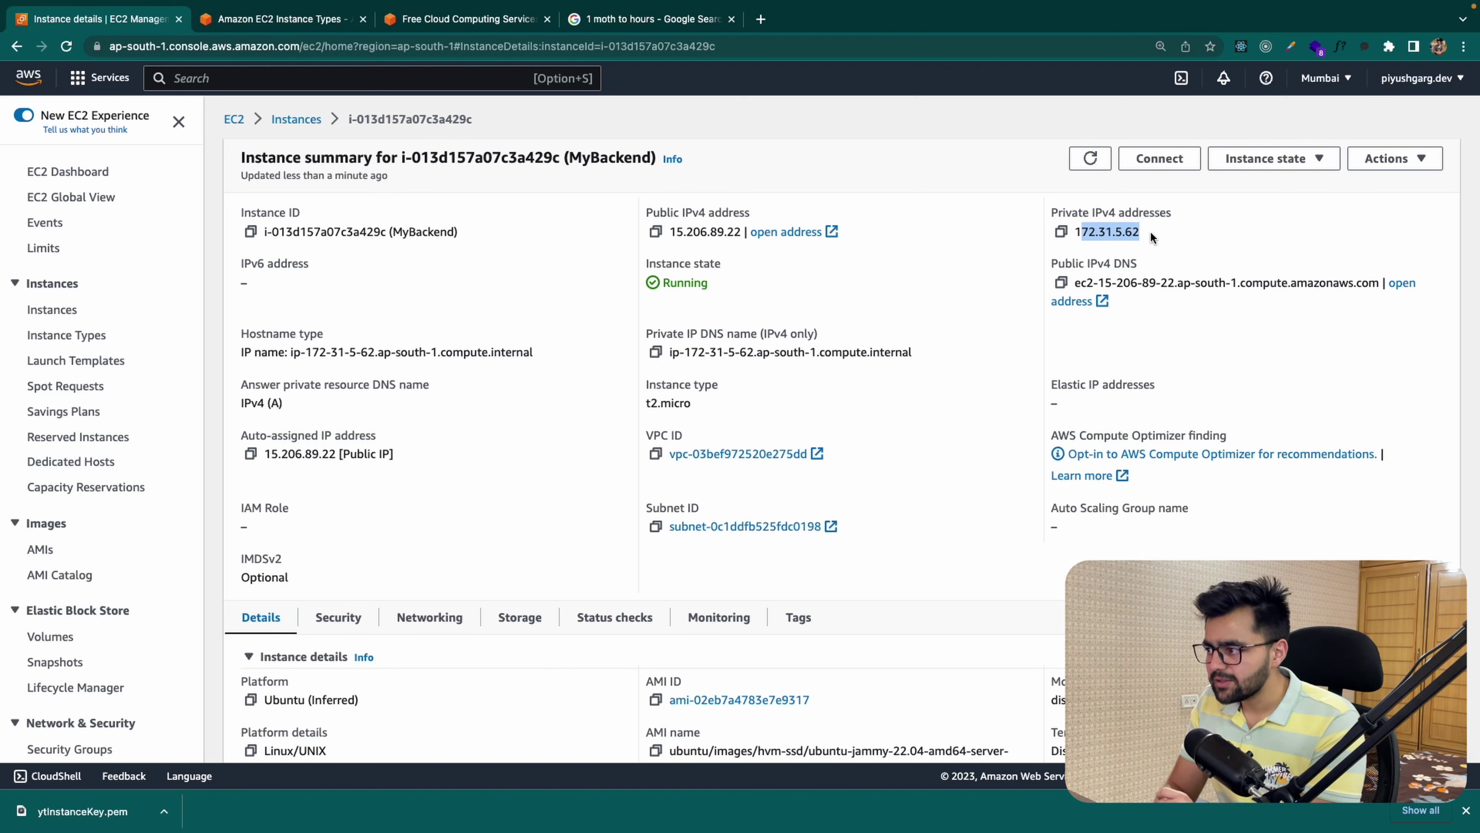
pyautogui.moveTo(1091, 284); pyautogui.dragTo(1233, 281)
pyautogui.click(1231, 280)
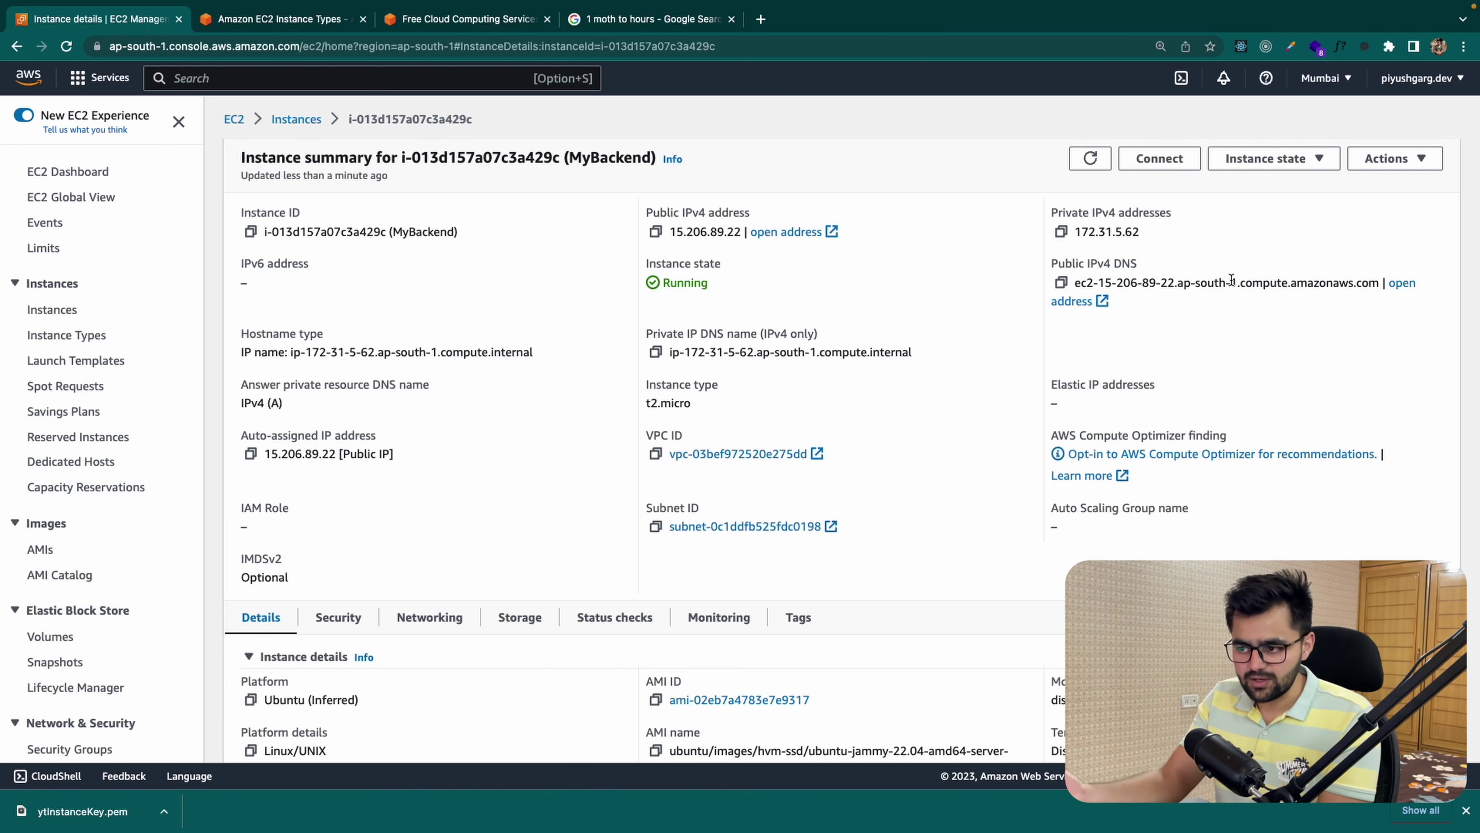
# Step: Examine MyBackend's private DNS name, instance type, private resource DNS answer and auto-assigned IP address
pyautogui.moveTo(676, 353); pyautogui.dragTo(792, 351)
pyautogui.moveTo(652, 403); pyautogui.dragTo(722, 403)
pyautogui.moveTo(286, 402); pyautogui.dragTo(241, 403)
pyautogui.moveTo(404, 454); pyautogui.dragTo(264, 453)
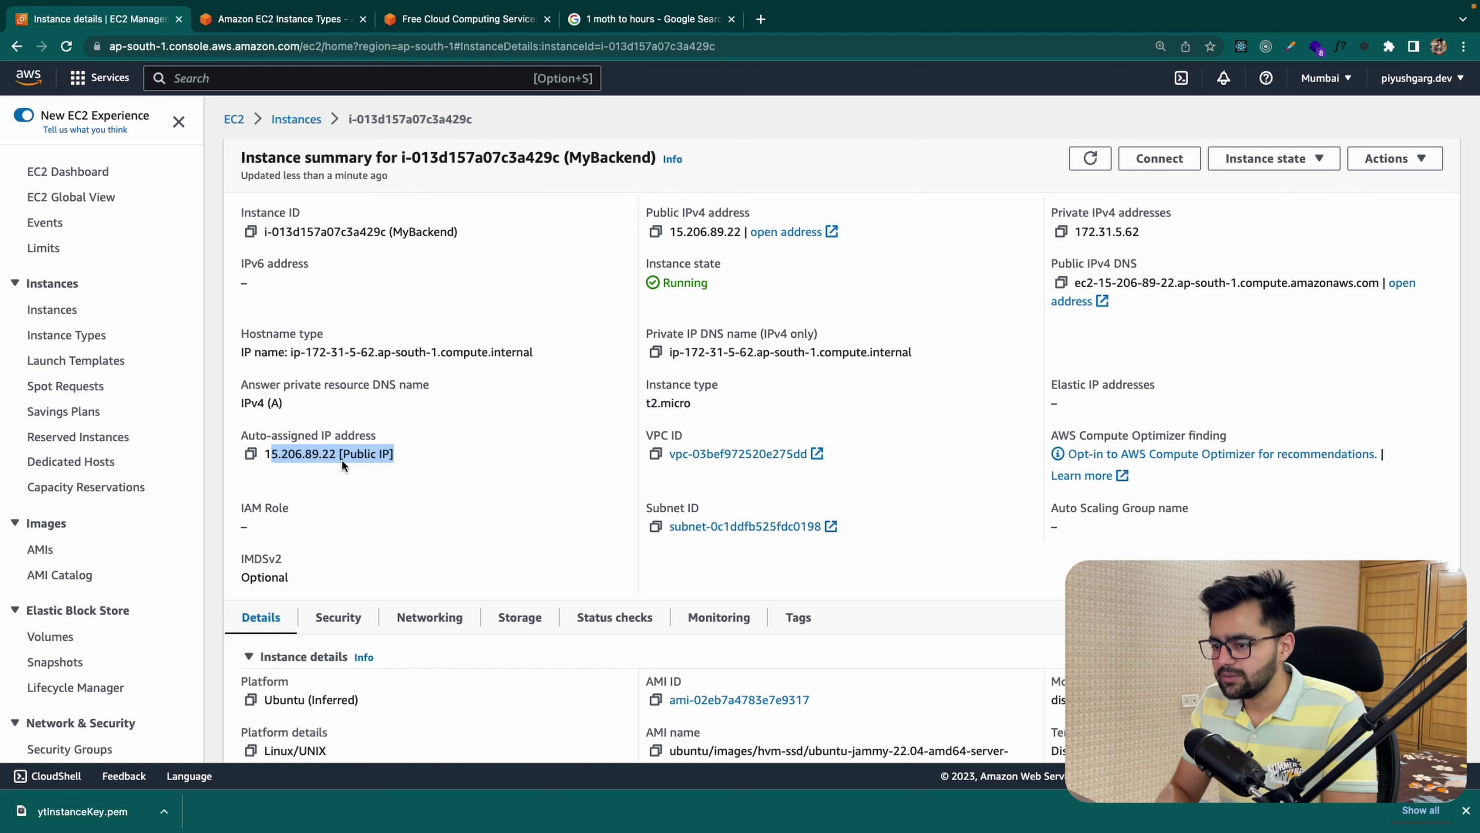
pyautogui.moveTo(374, 435); pyautogui.dragTo(238, 433)
pyautogui.moveTo(376, 436); pyautogui.dragTo(252, 429)
pyautogui.click(436, 455)
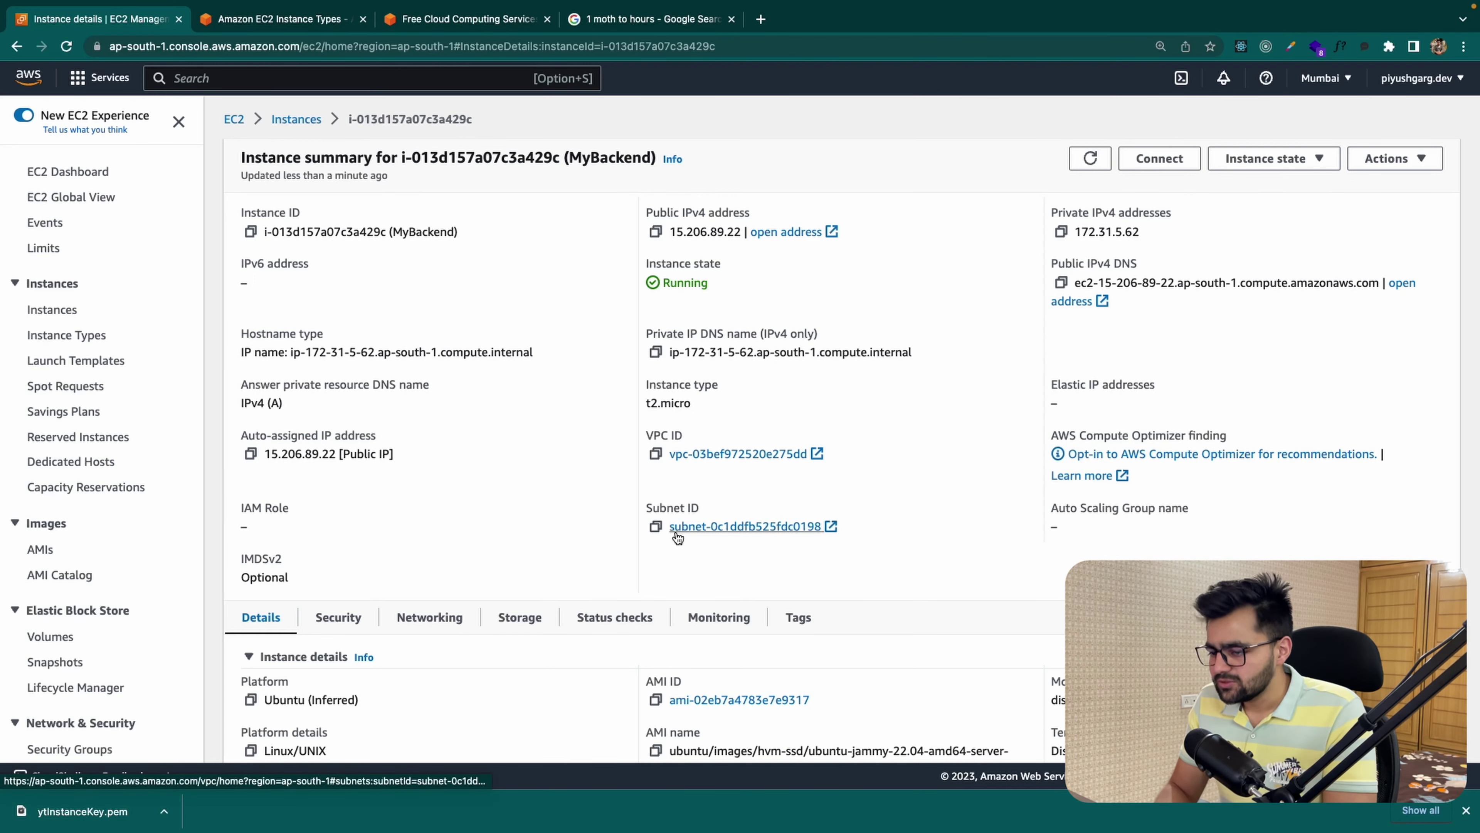
# Step: Look over the platform and AMI details of MyBackend and return to its public IPv4 address
pyautogui.scroll(-5, 670, 542)
pyautogui.scroll(3, 670, 542)
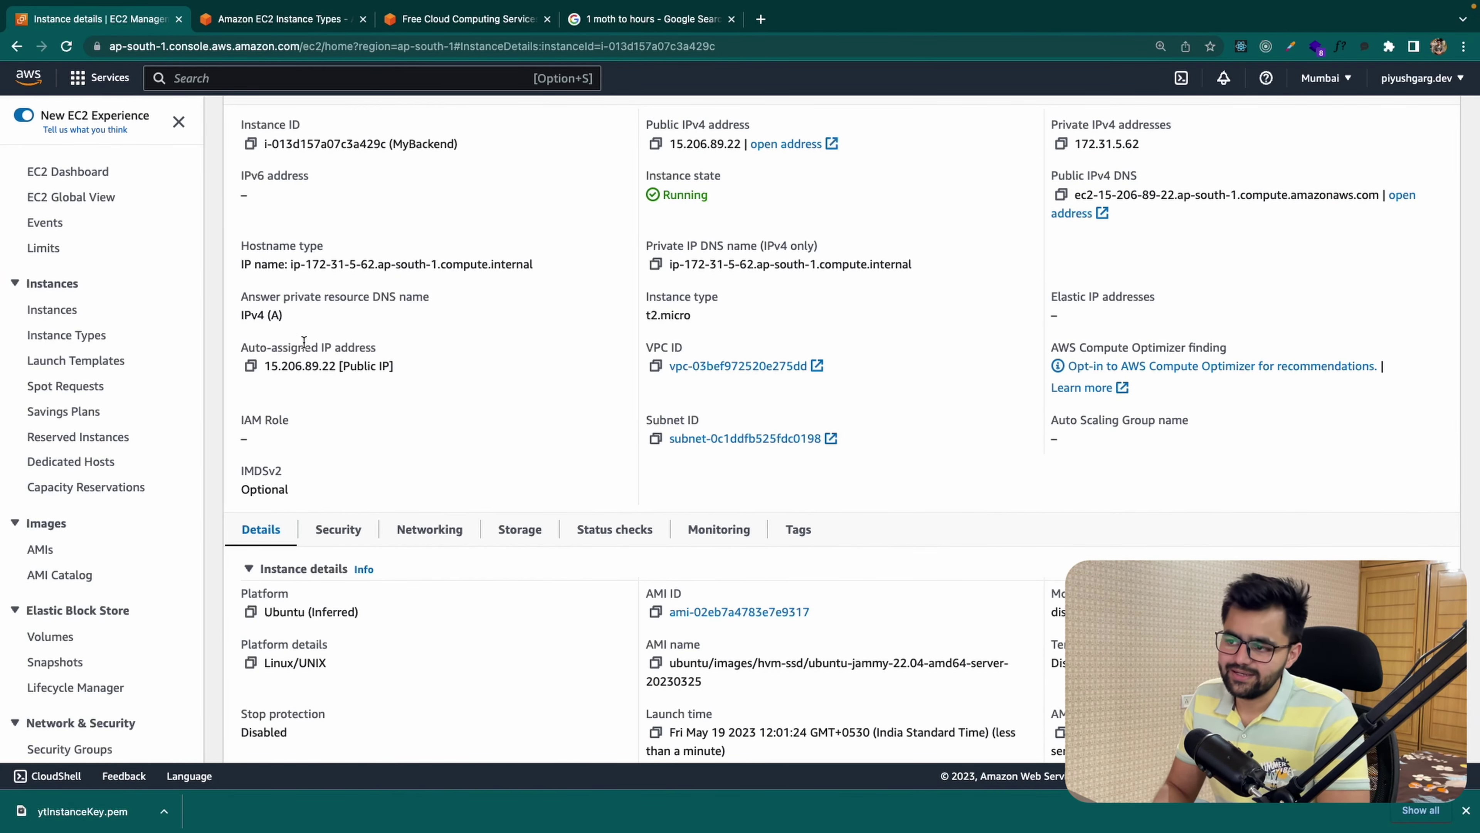
pyautogui.scroll(3, 315, 344)
pyautogui.click(676, 231)
pyautogui.doubleClick(676, 231)
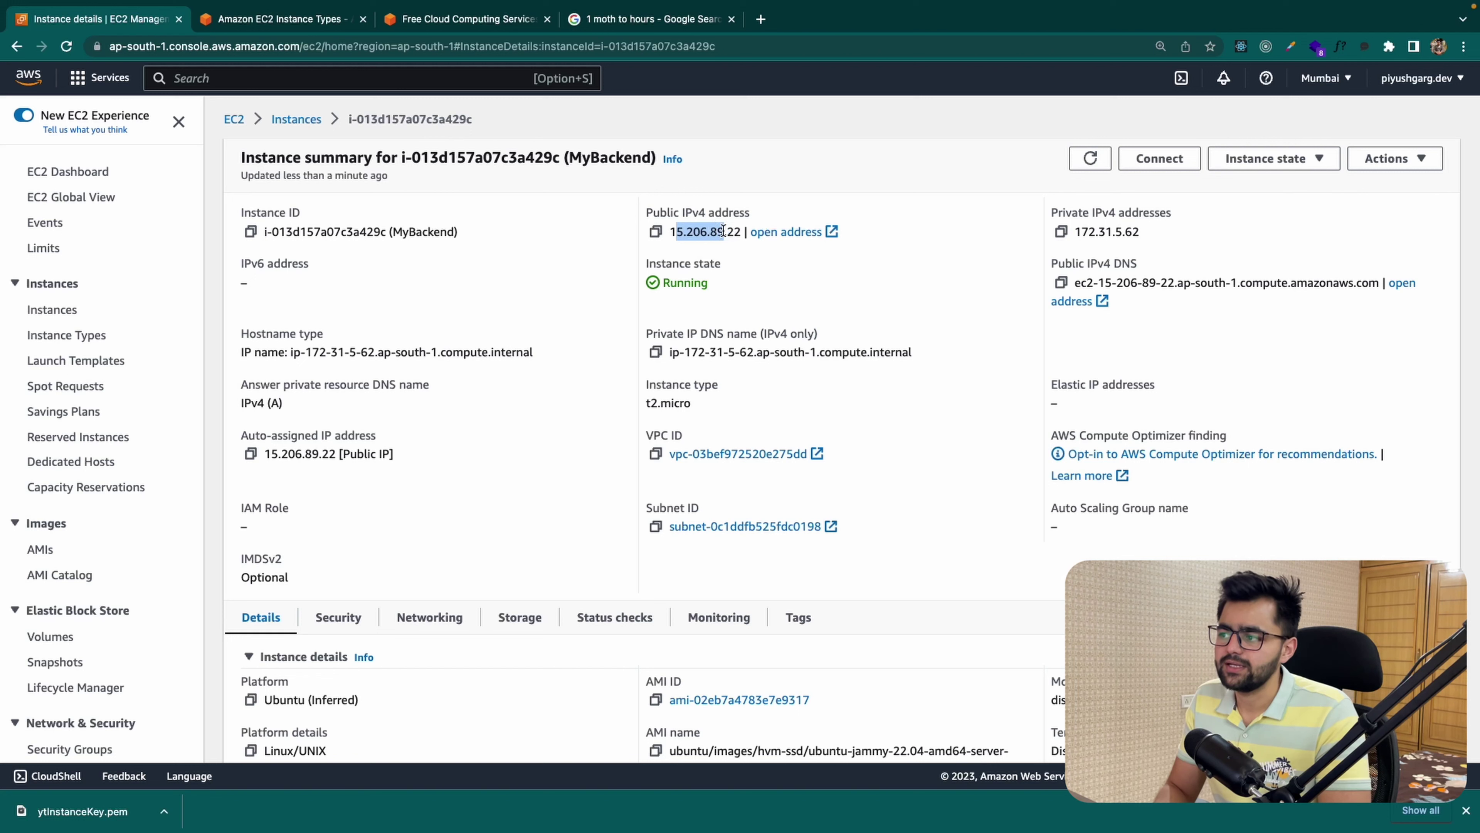
pyautogui.click(723, 232)
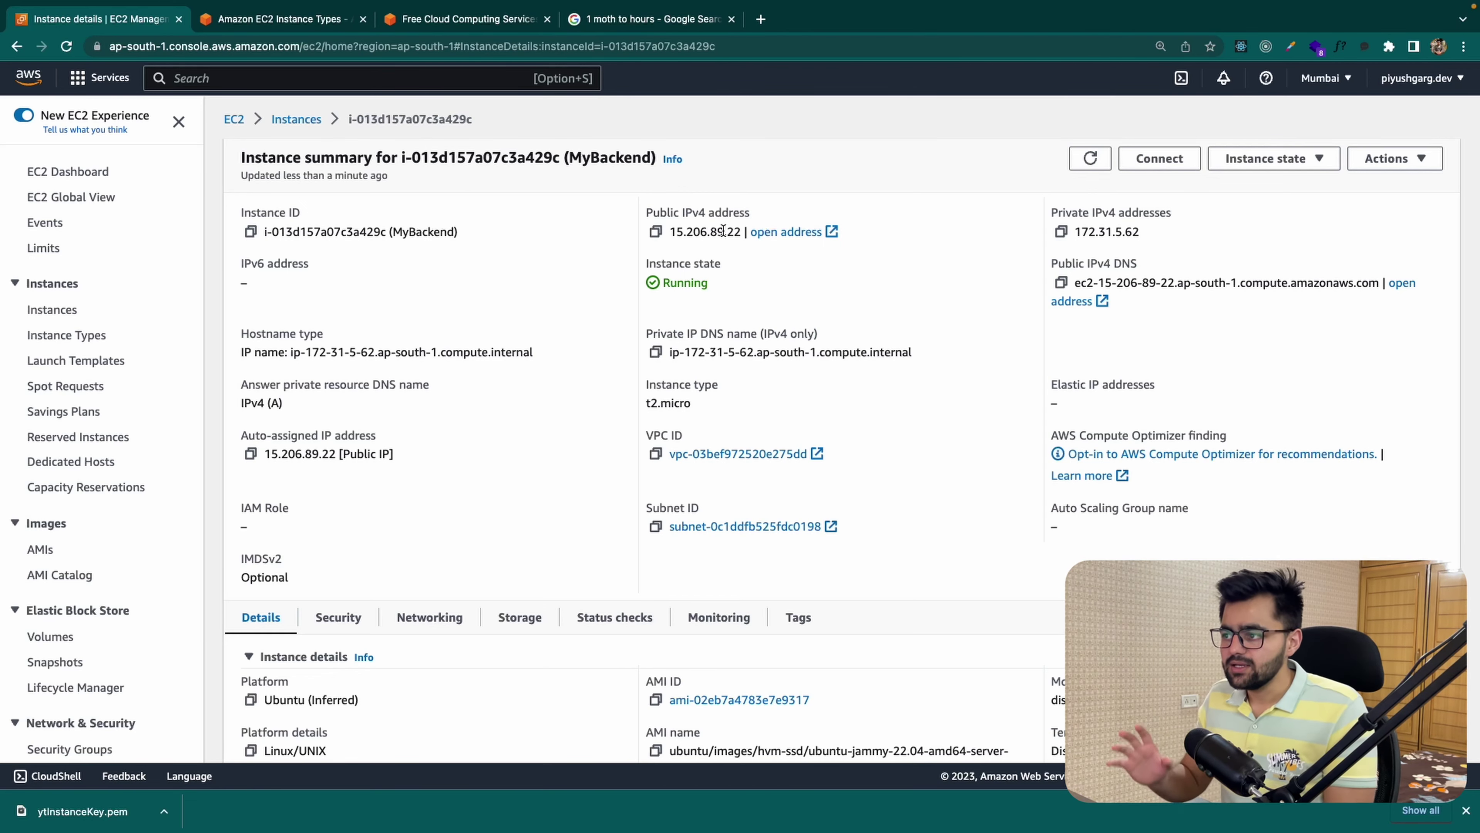
# Step: Examine MyBackend's auto-assigned public IP address and its instance details, including platform, AMI and key pair
pyautogui.scroll(5, 314, 429)
pyautogui.moveTo(413, 458); pyautogui.dragTo(255, 458)
pyautogui.click(353, 453)
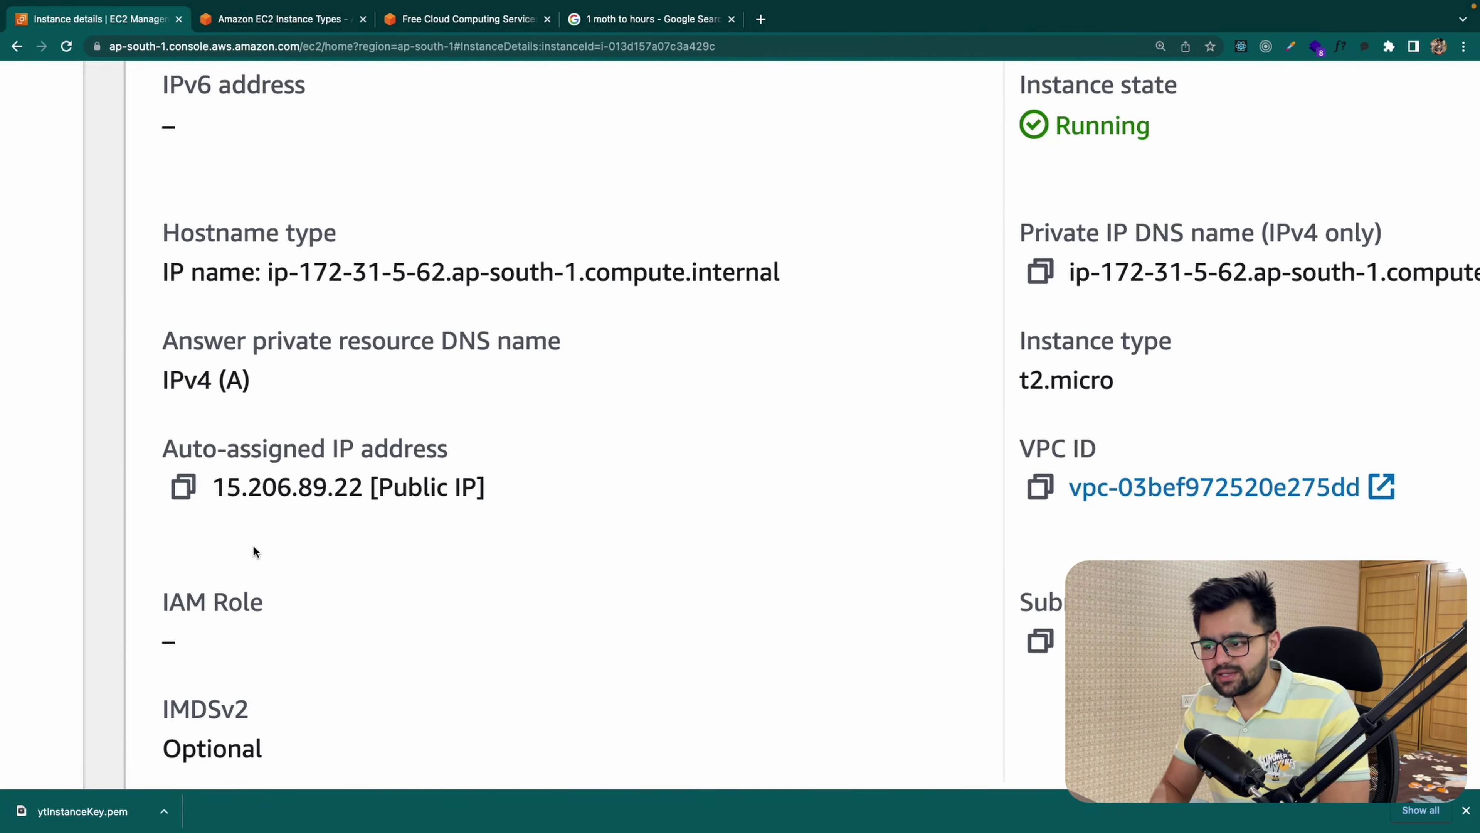
pyautogui.scroll(-5, 254, 548)
pyautogui.scroll(-3, 253, 550)
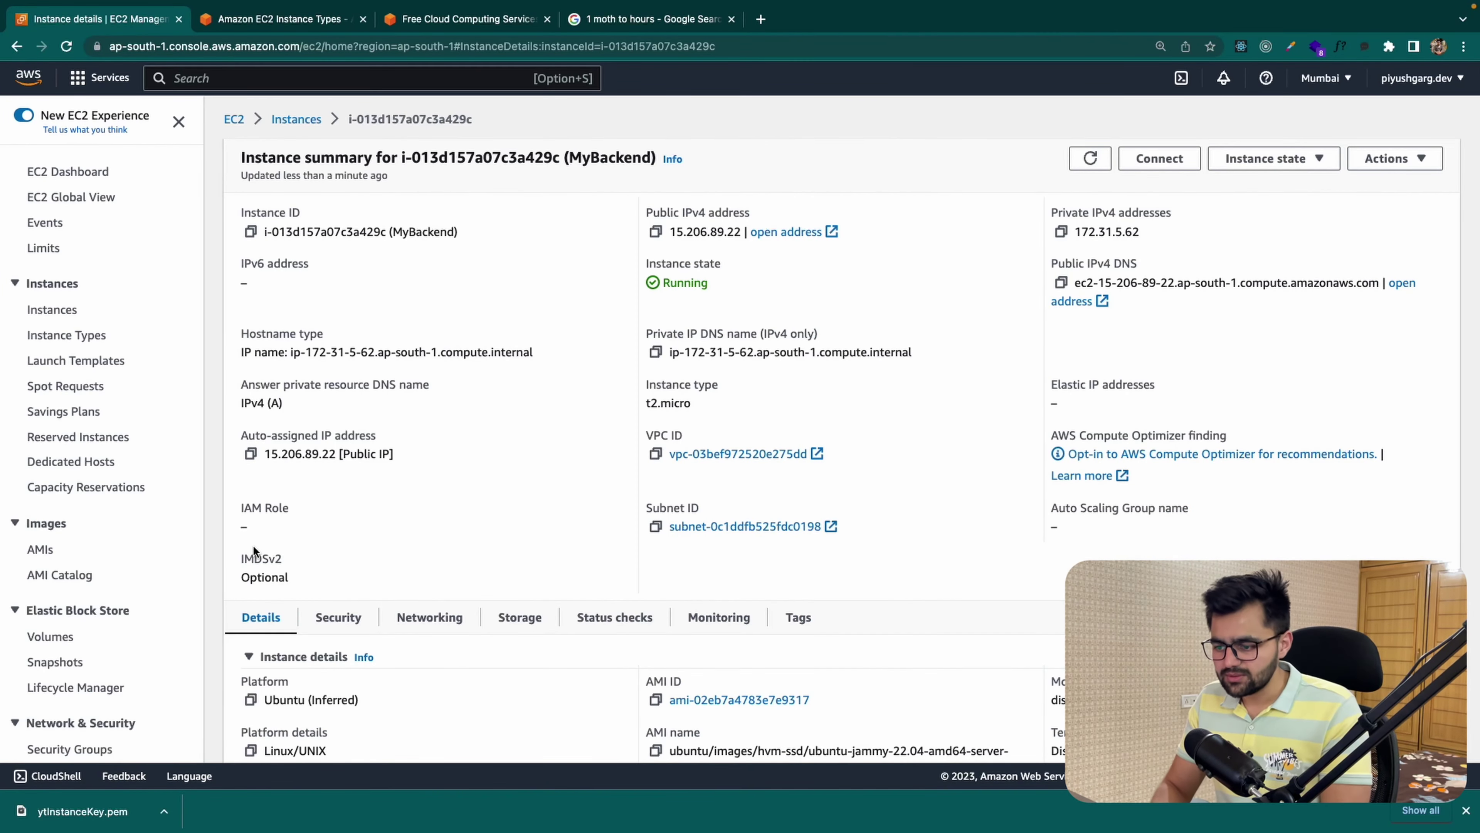
pyautogui.click(655, 231)
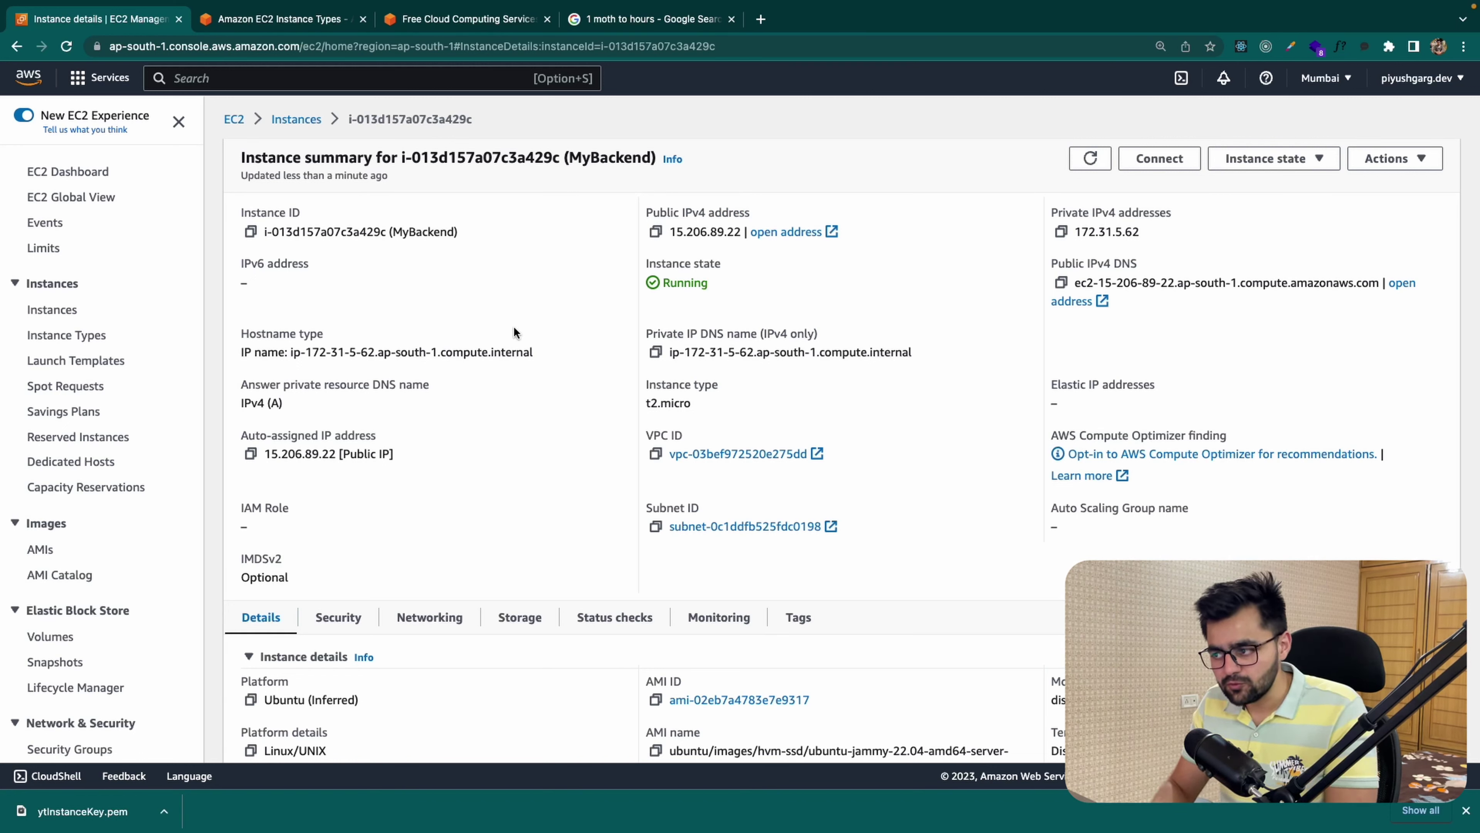
pyautogui.scroll(-1, 514, 333)
pyautogui.scroll(-5, 514, 332)
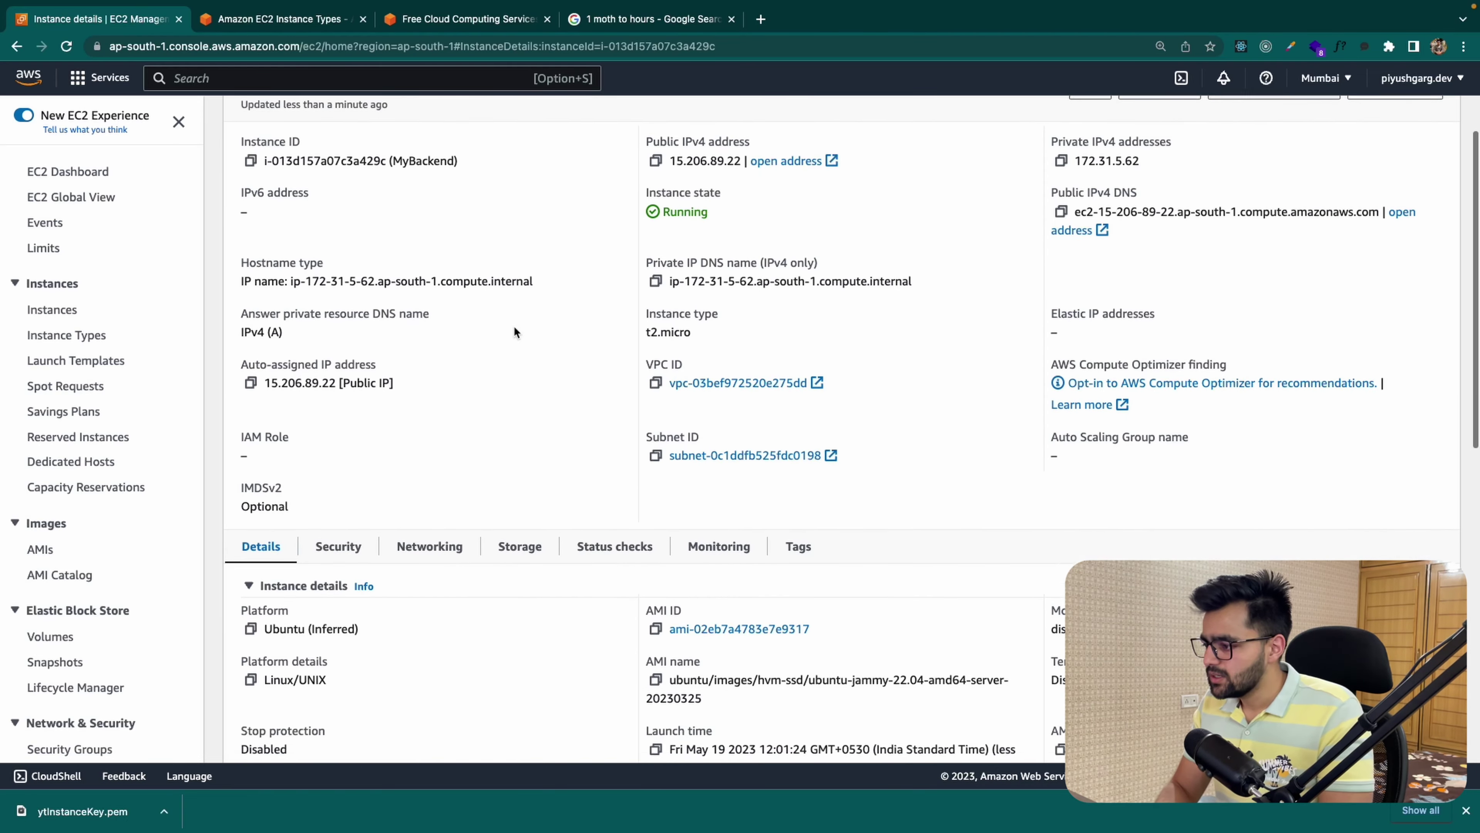
pyautogui.scroll(-2, 515, 332)
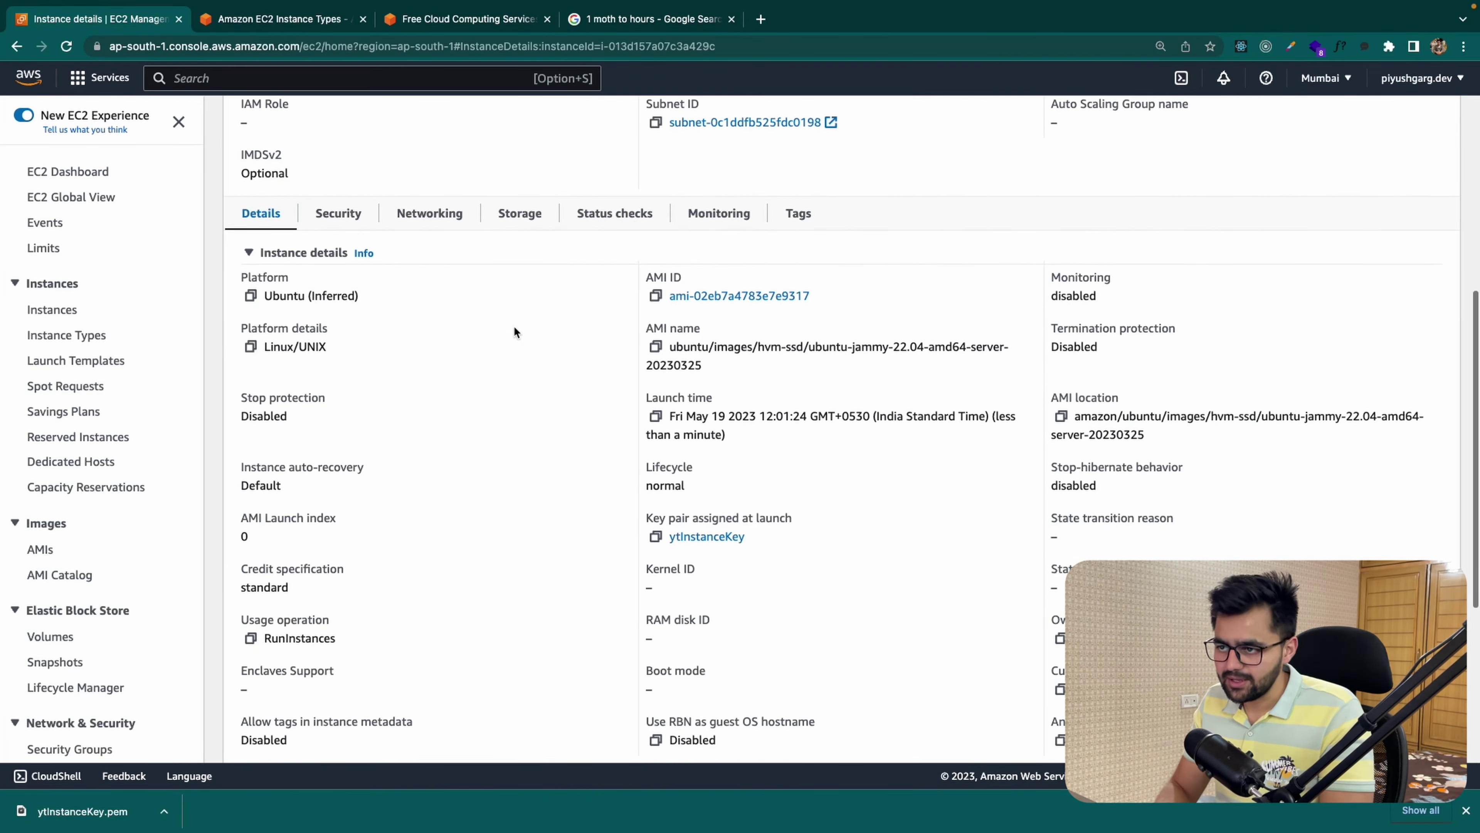
pyautogui.scroll(7, 491, 361)
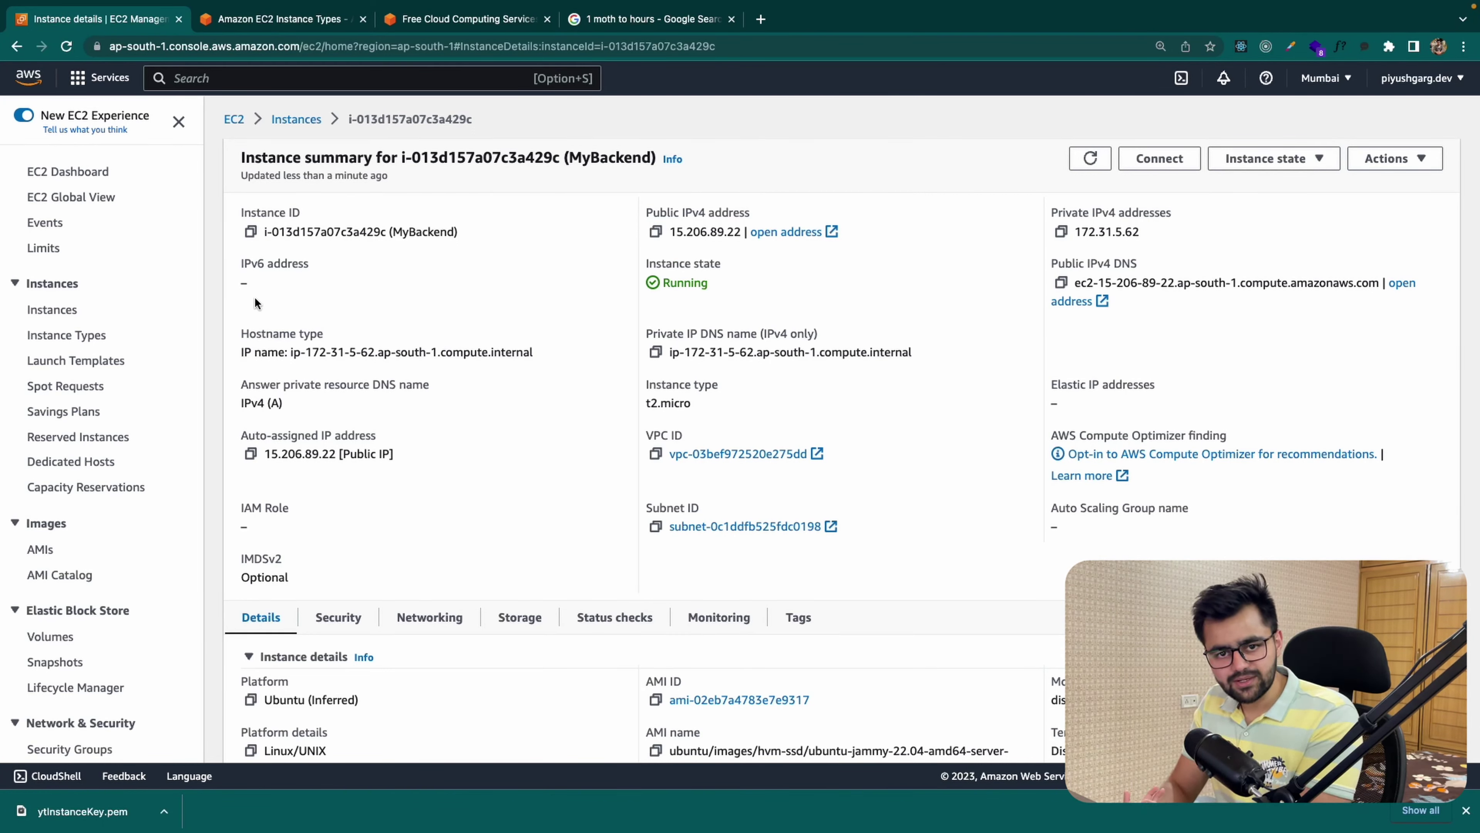
# Step: Open the list of Elastic IP addresses under Network & Security
pyautogui.scroll(-1, 125, 417)
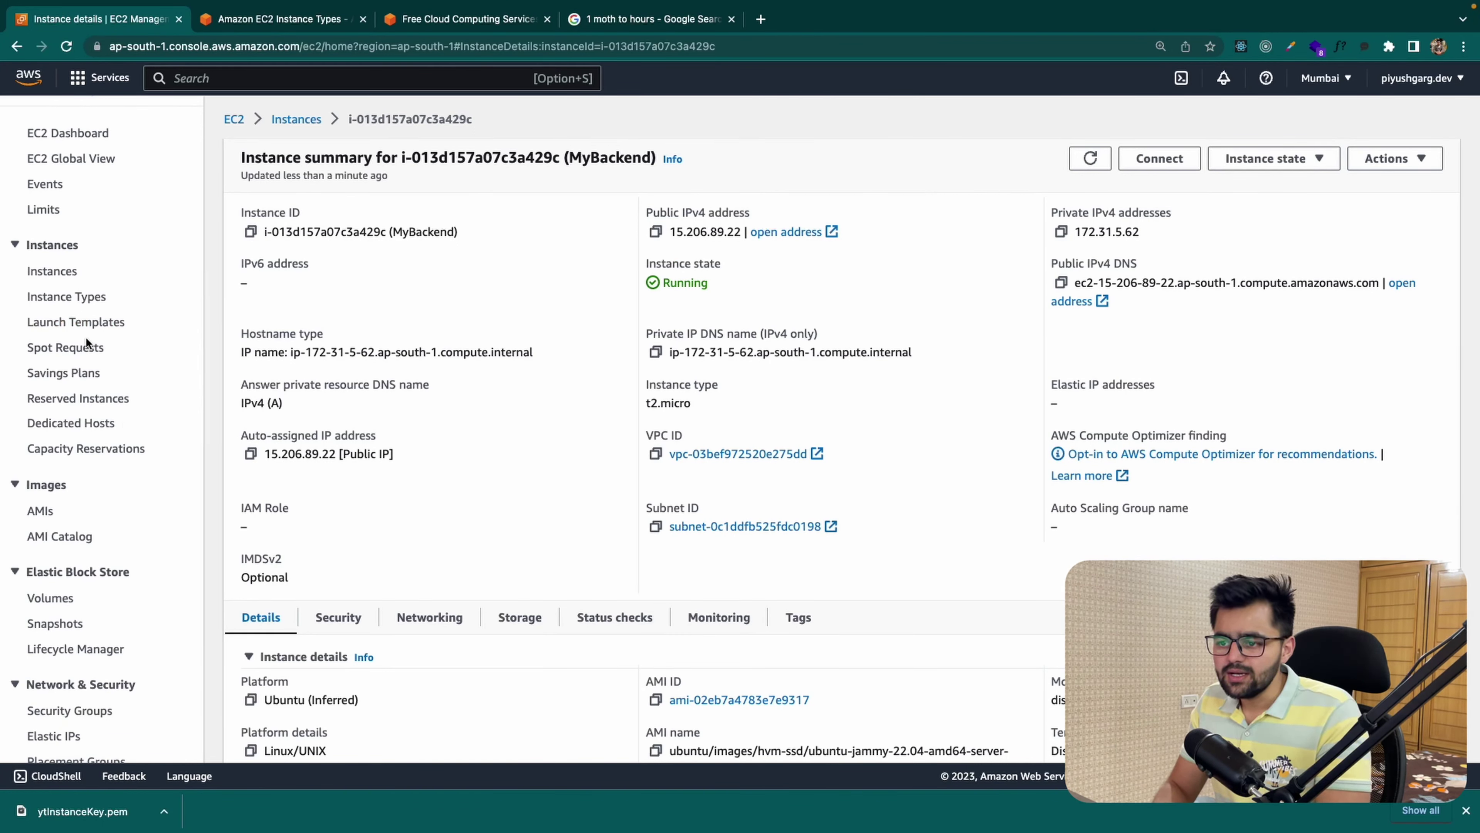
pyautogui.scroll(-3, 86, 336)
pyautogui.scroll(-4, 98, 551)
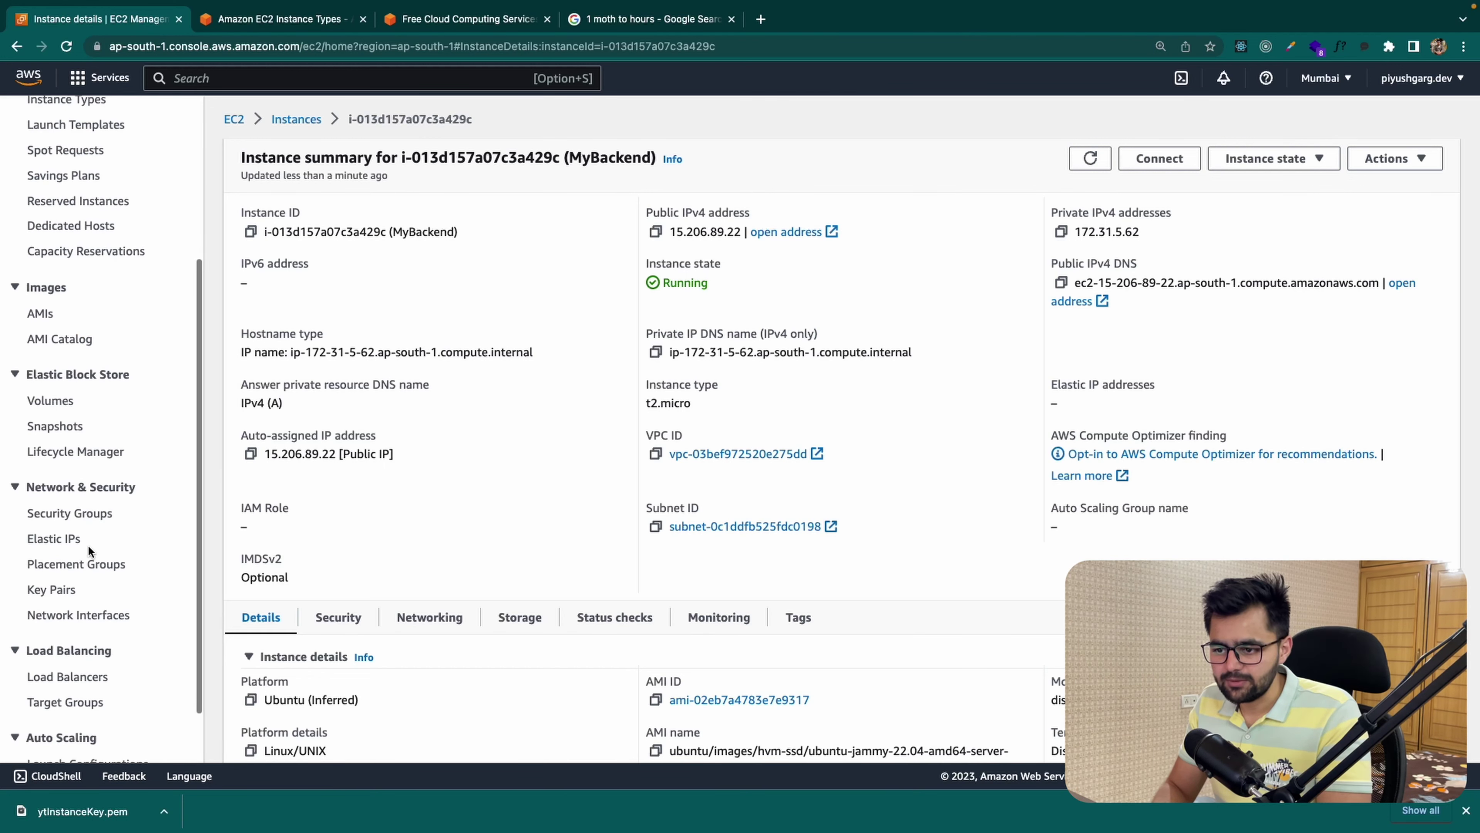
pyautogui.click(76, 541)
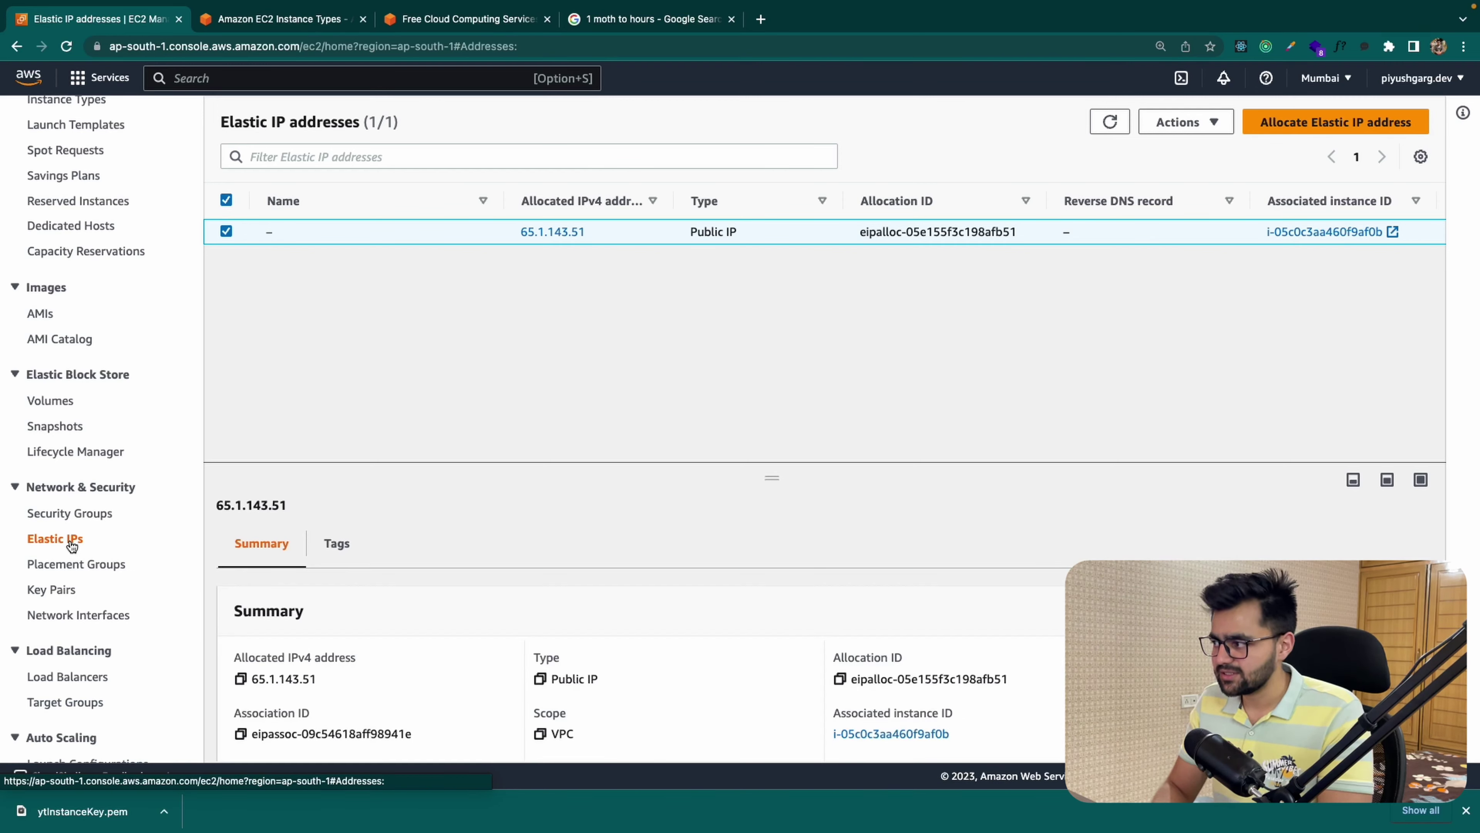
pyautogui.click(1205, 123)
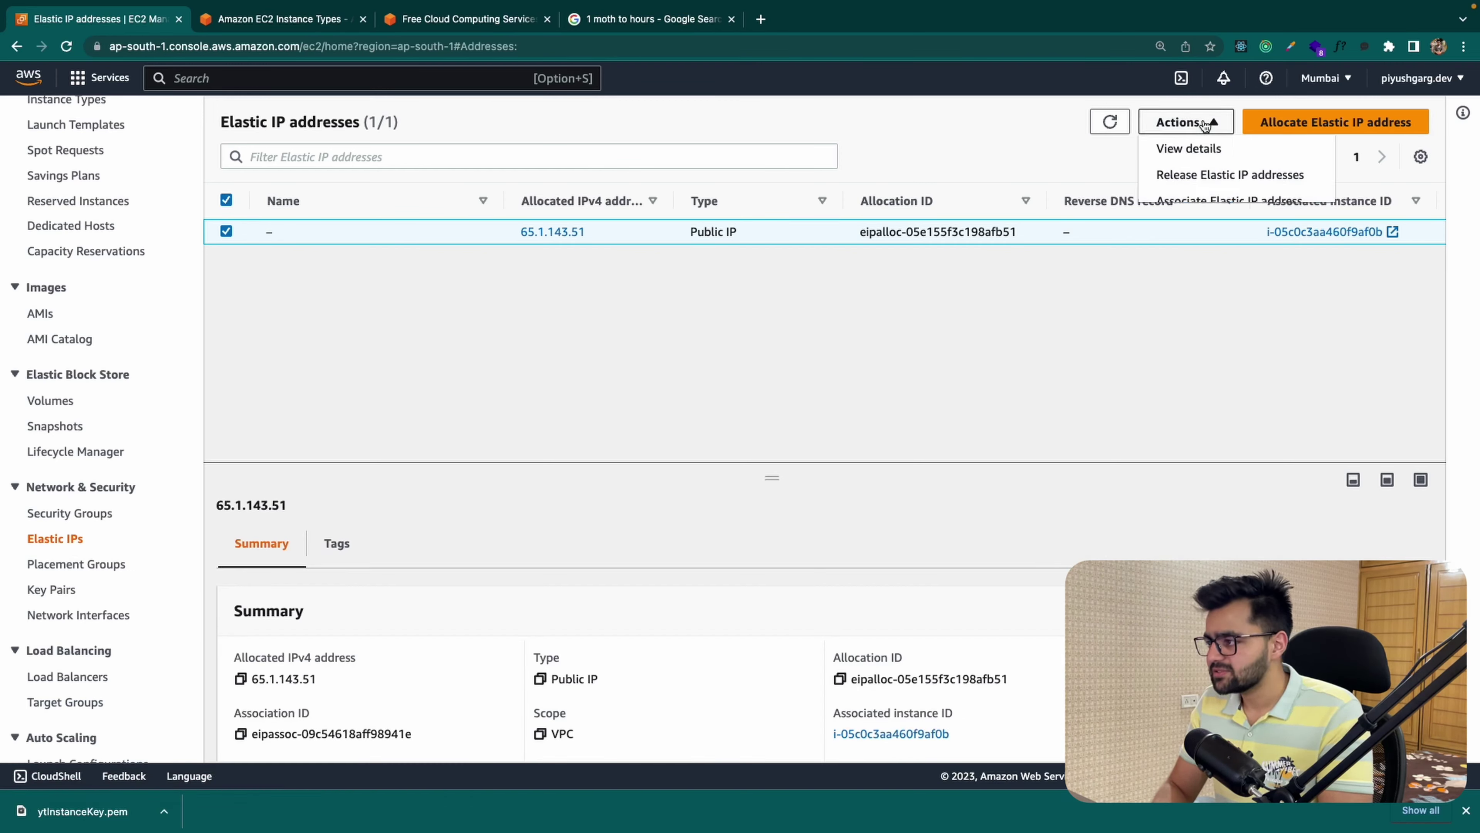
pyautogui.scroll(-5, 1209, 186)
pyautogui.scroll(5, 1217, 183)
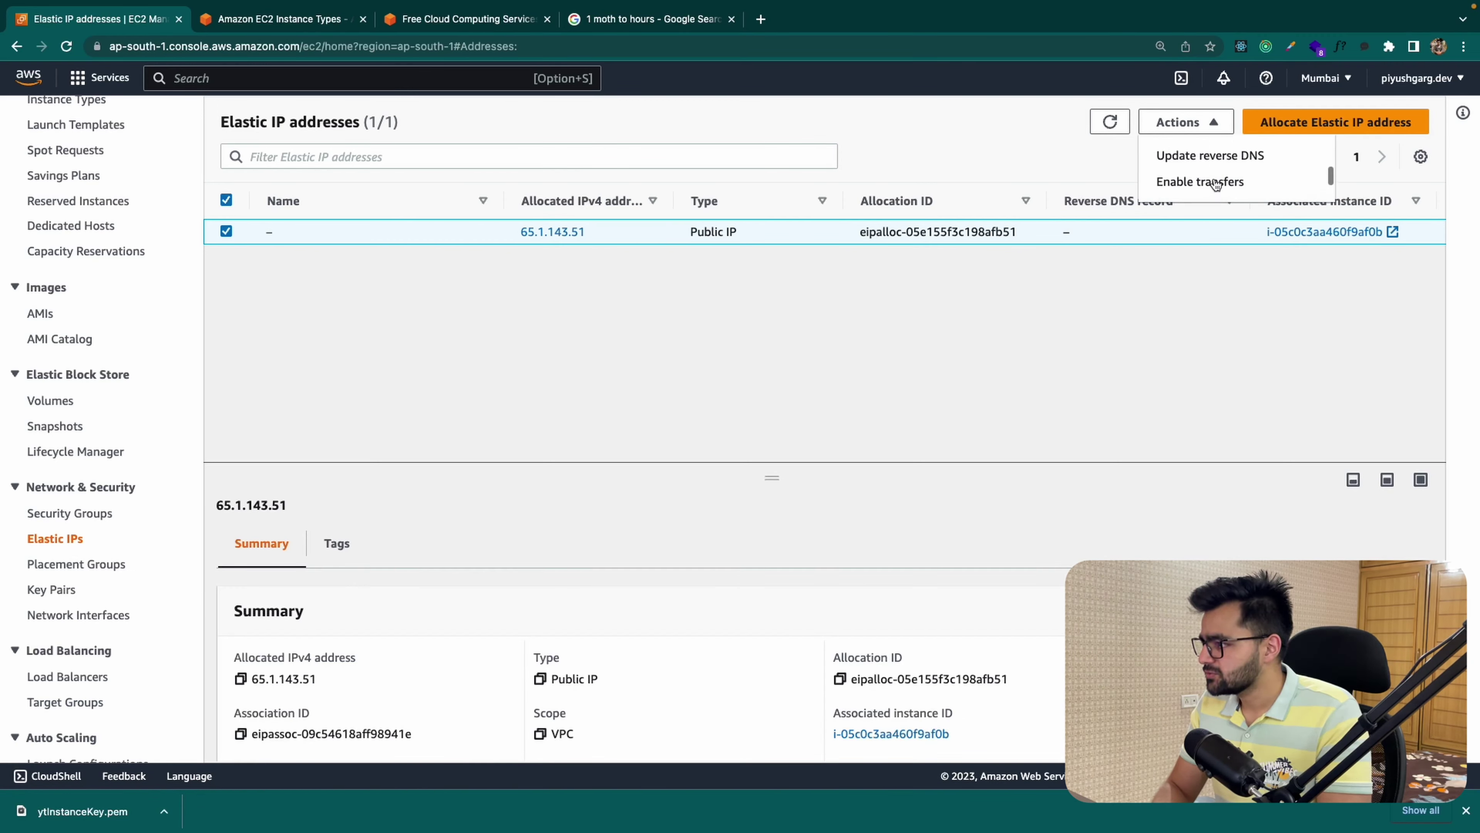
pyautogui.click(1221, 182)
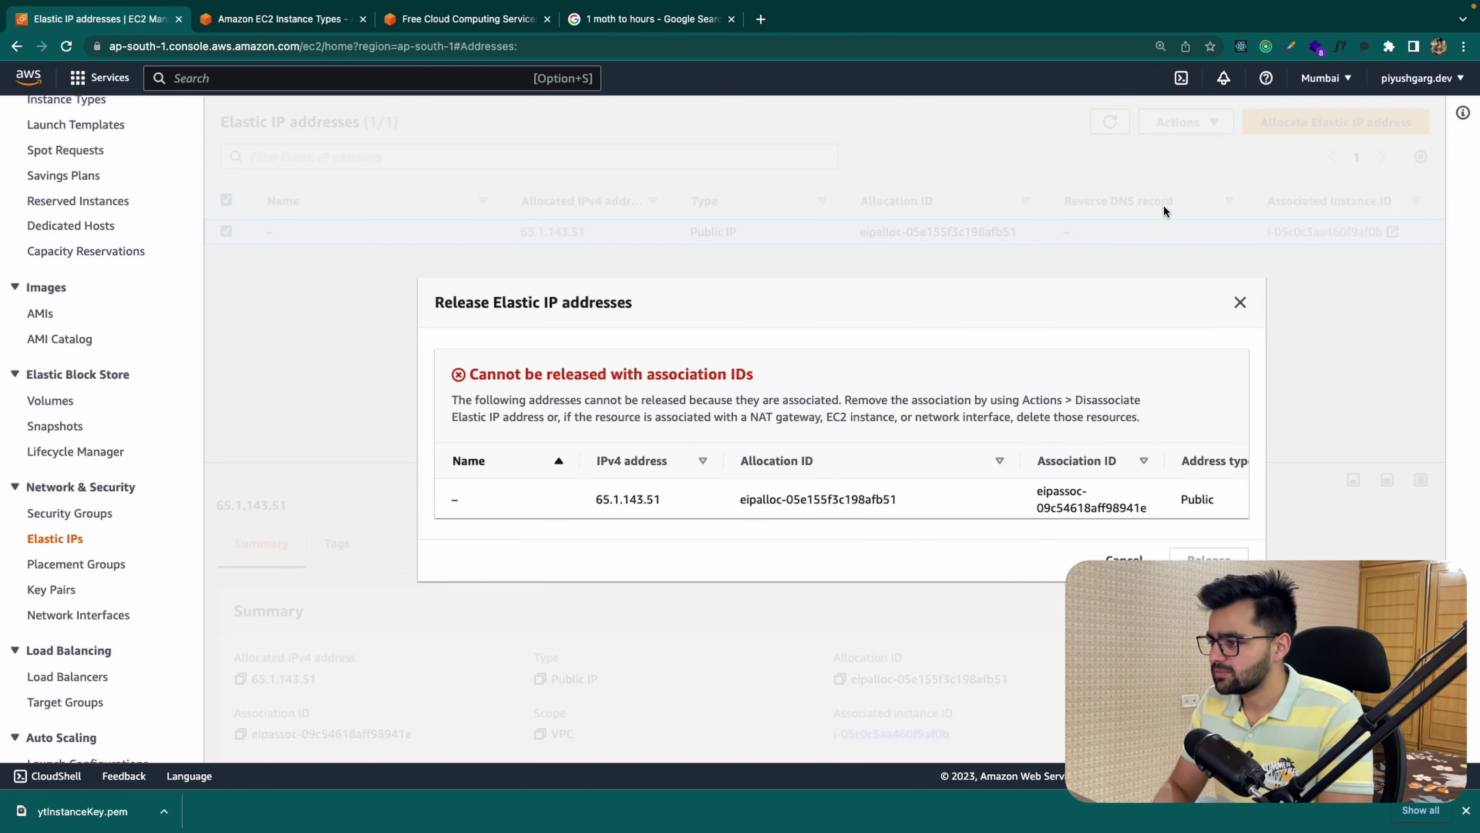
pyautogui.click(1240, 302)
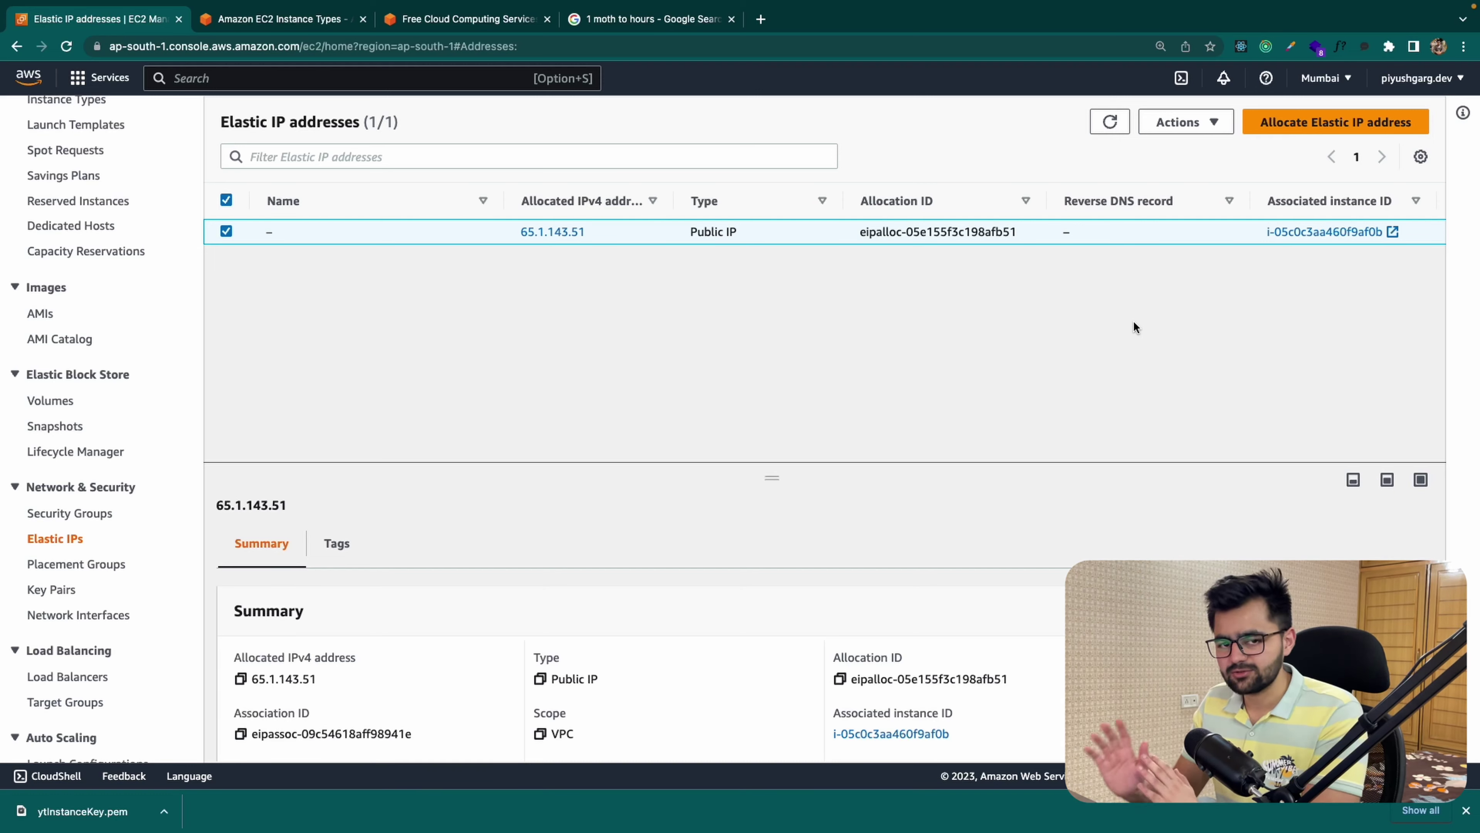
# Step: Allocate a new Elastic IP address from Amazon's pool of IPv4 addresses in the ap-south-1 network border group
pyautogui.click(1383, 124)
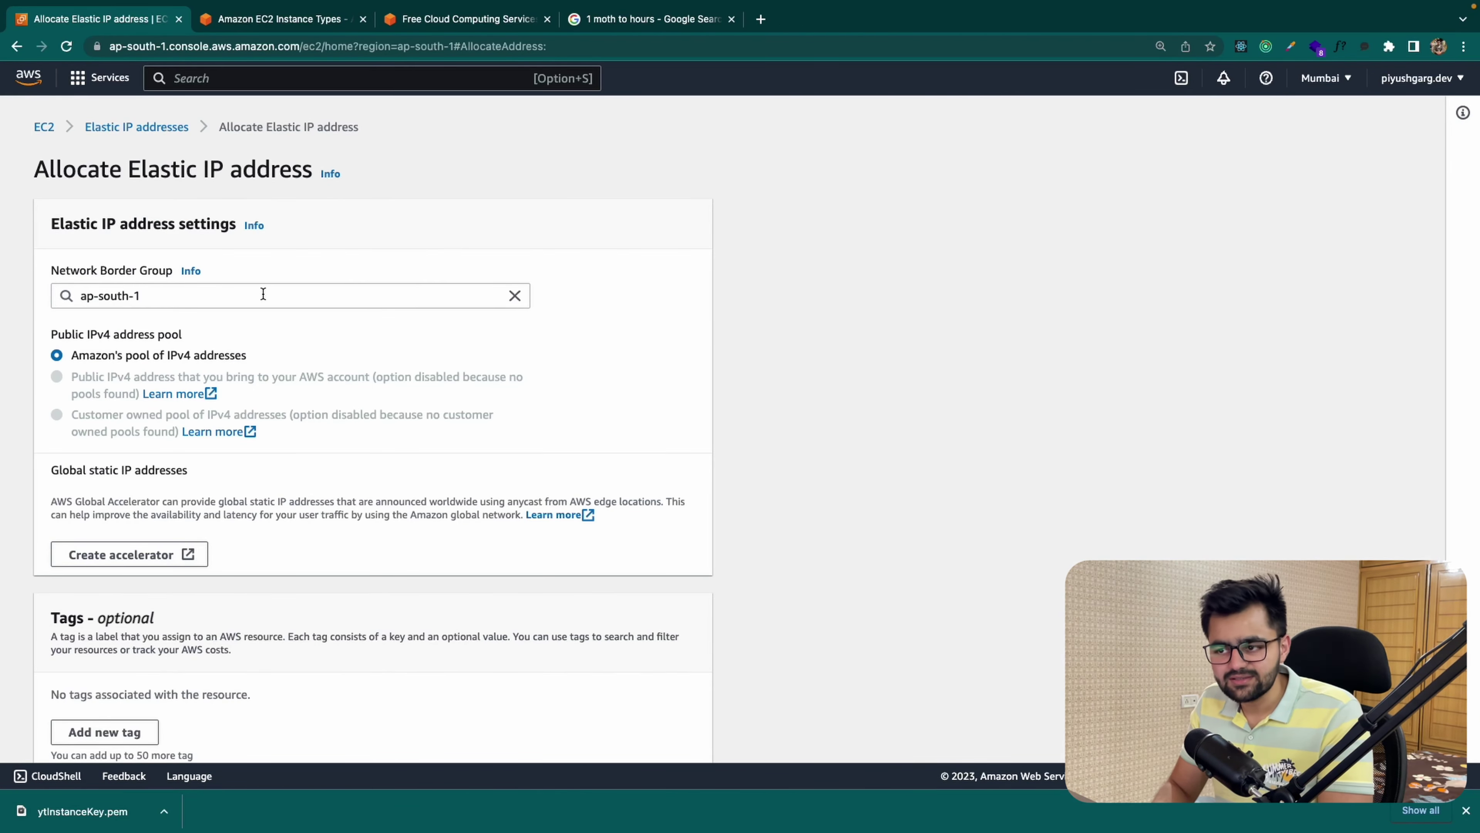
pyautogui.scroll(-2, 261, 292)
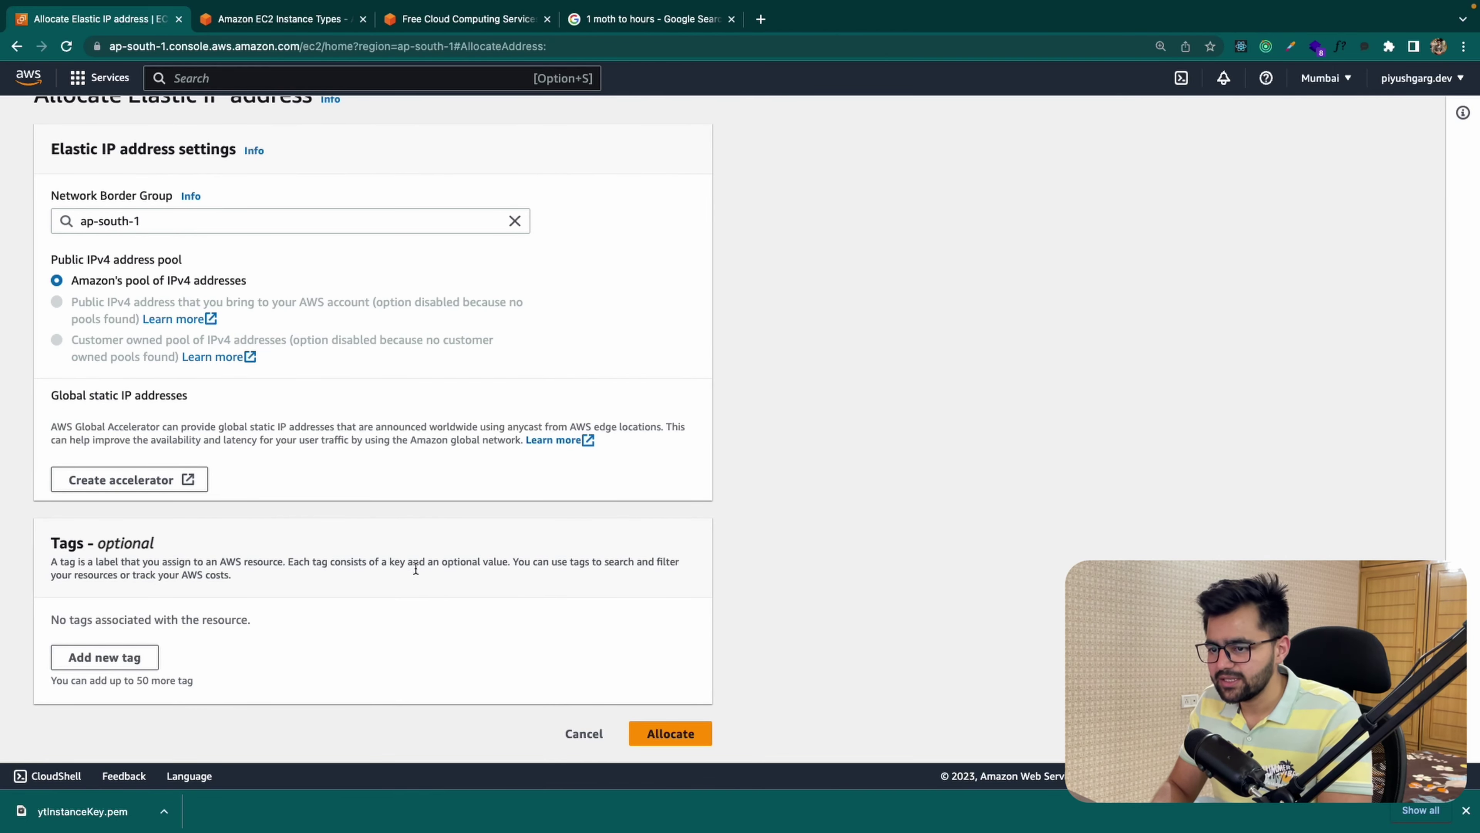
pyautogui.click(663, 729)
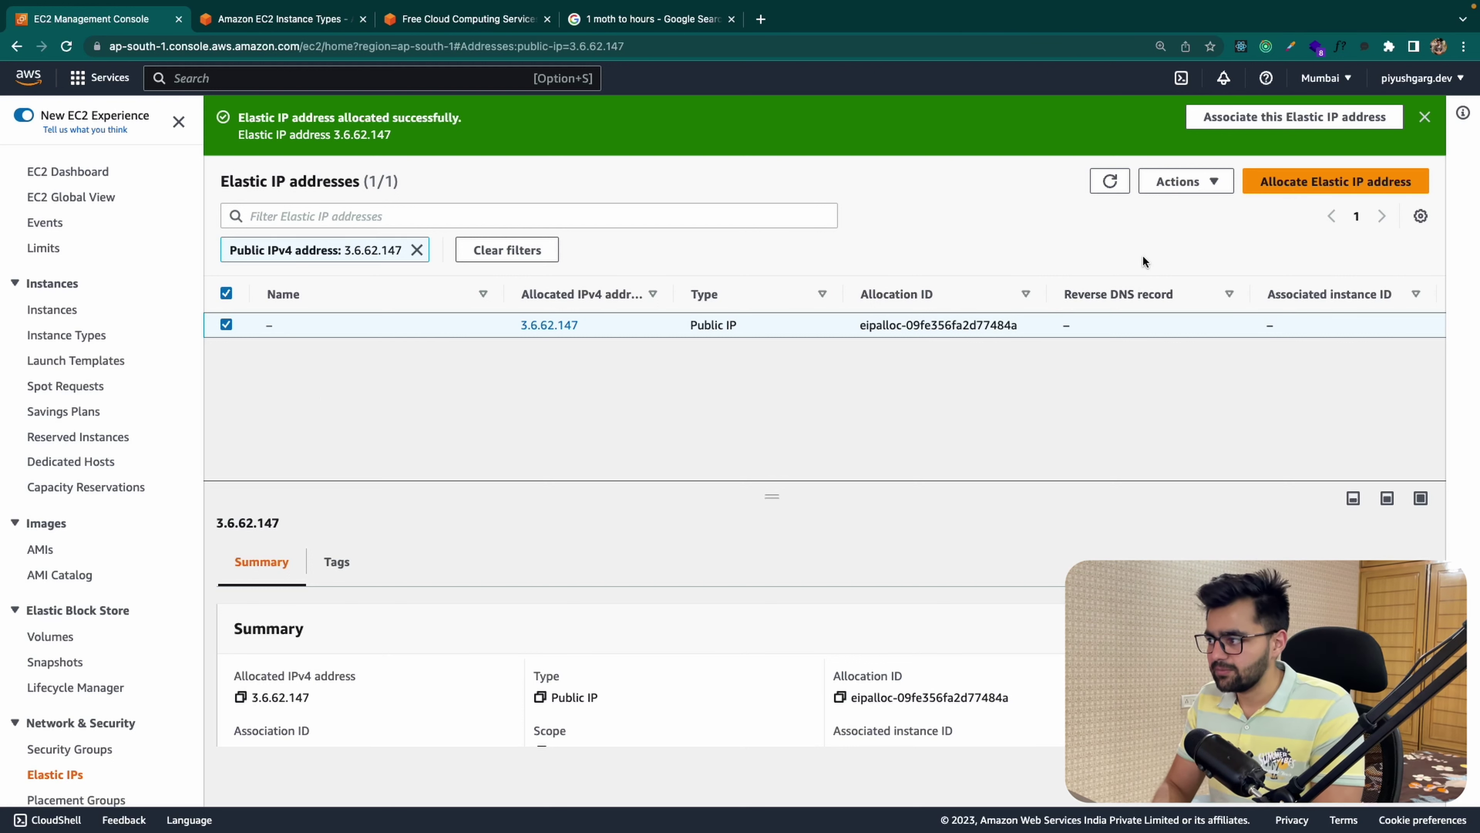
# Step: Associate the newly allocated Elastic IP address with the running MyBackend instance
pyautogui.click(1183, 185)
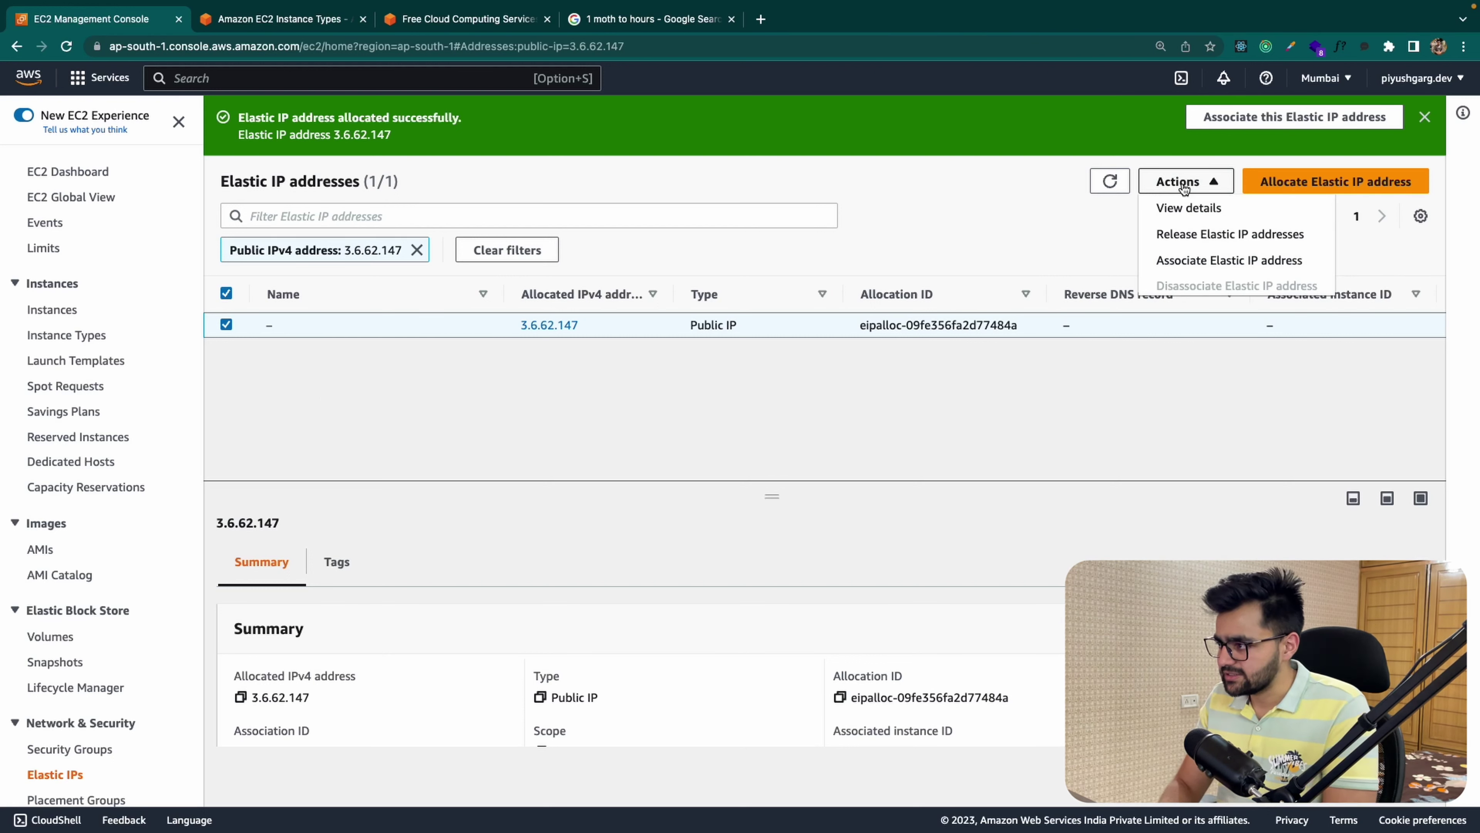
pyautogui.click(1222, 266)
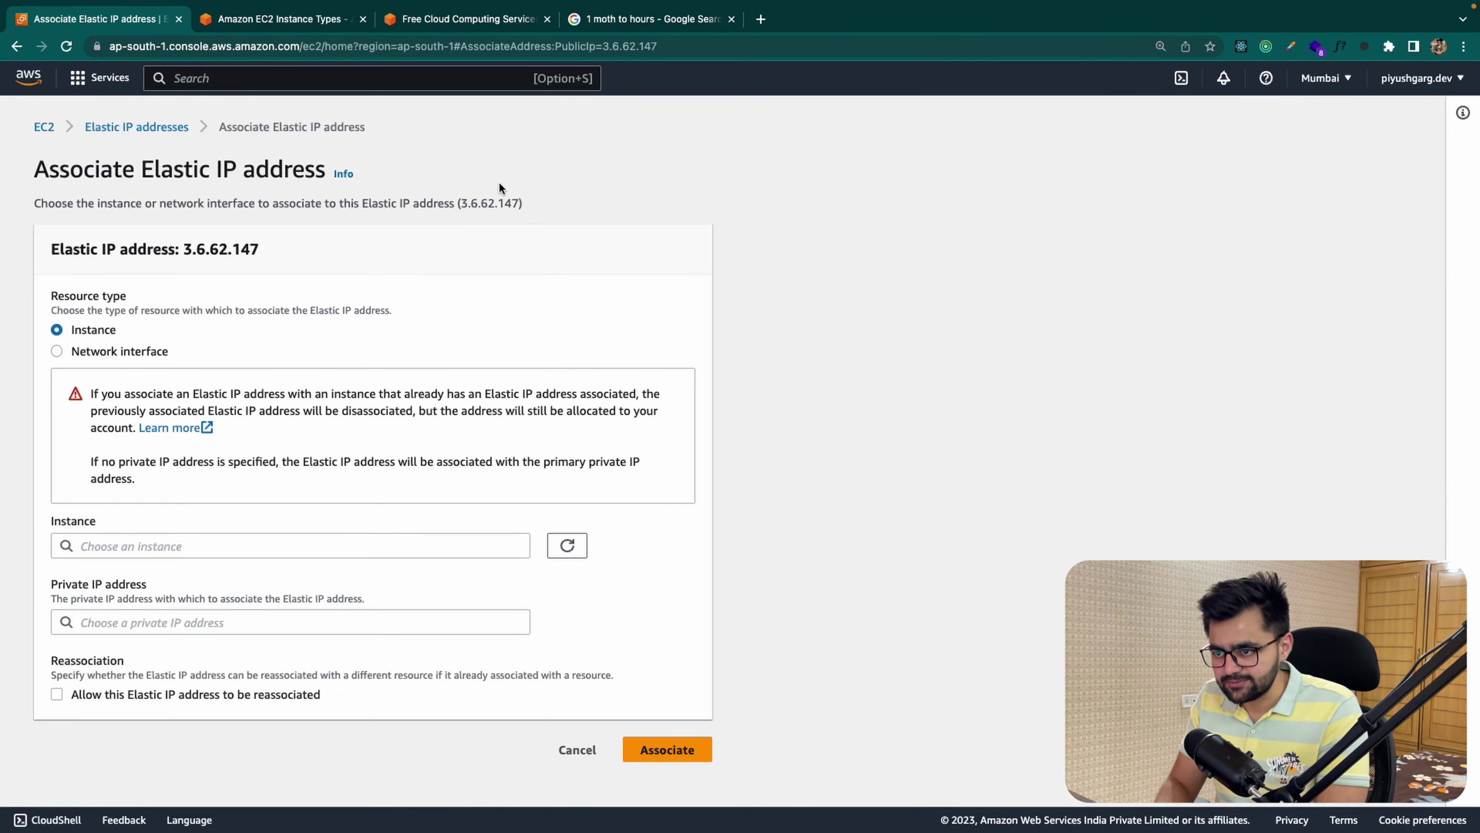
pyautogui.scroll(5, 324, 406)
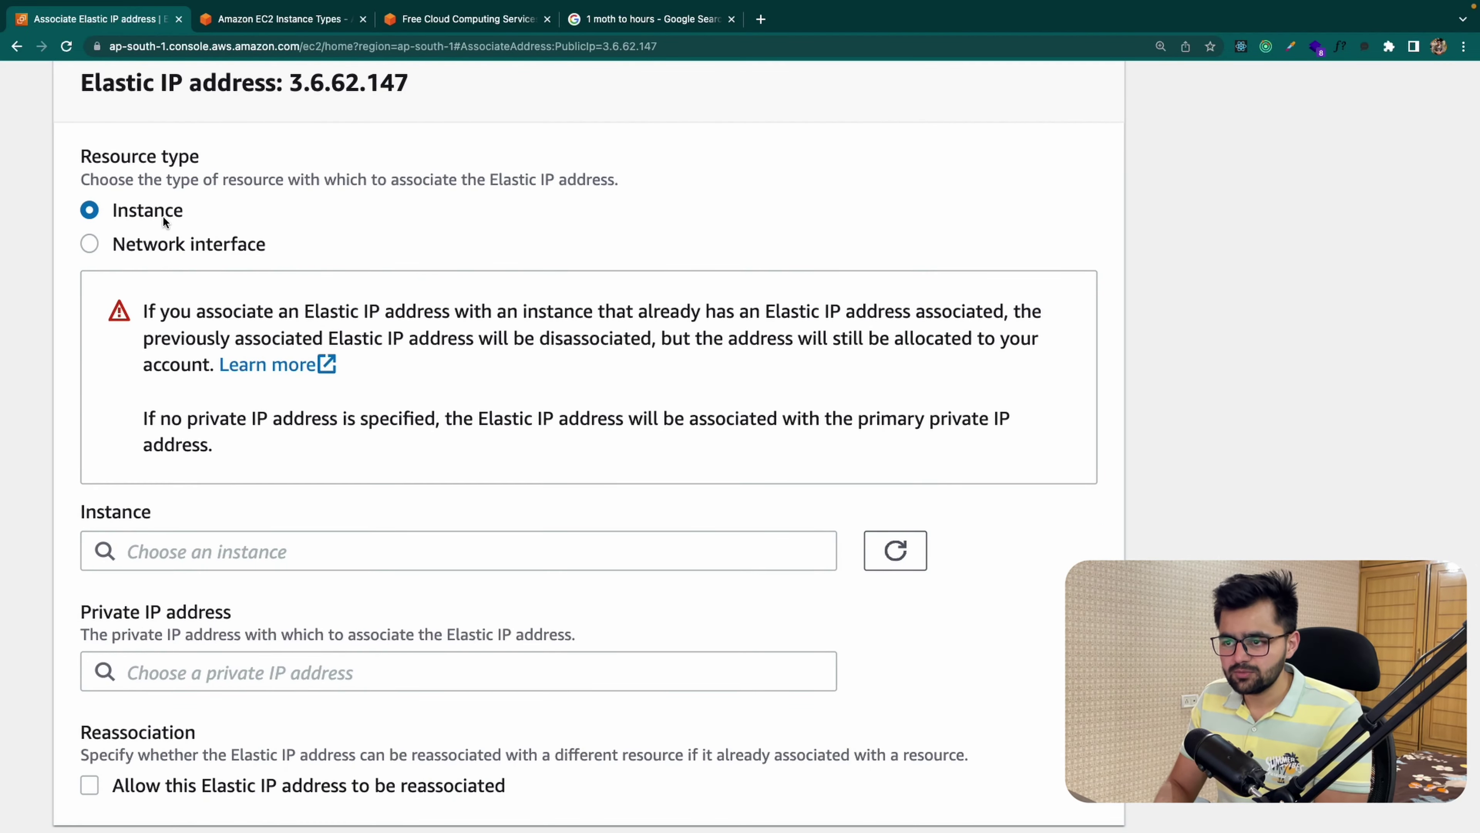
pyautogui.scroll(-3, 175, 327)
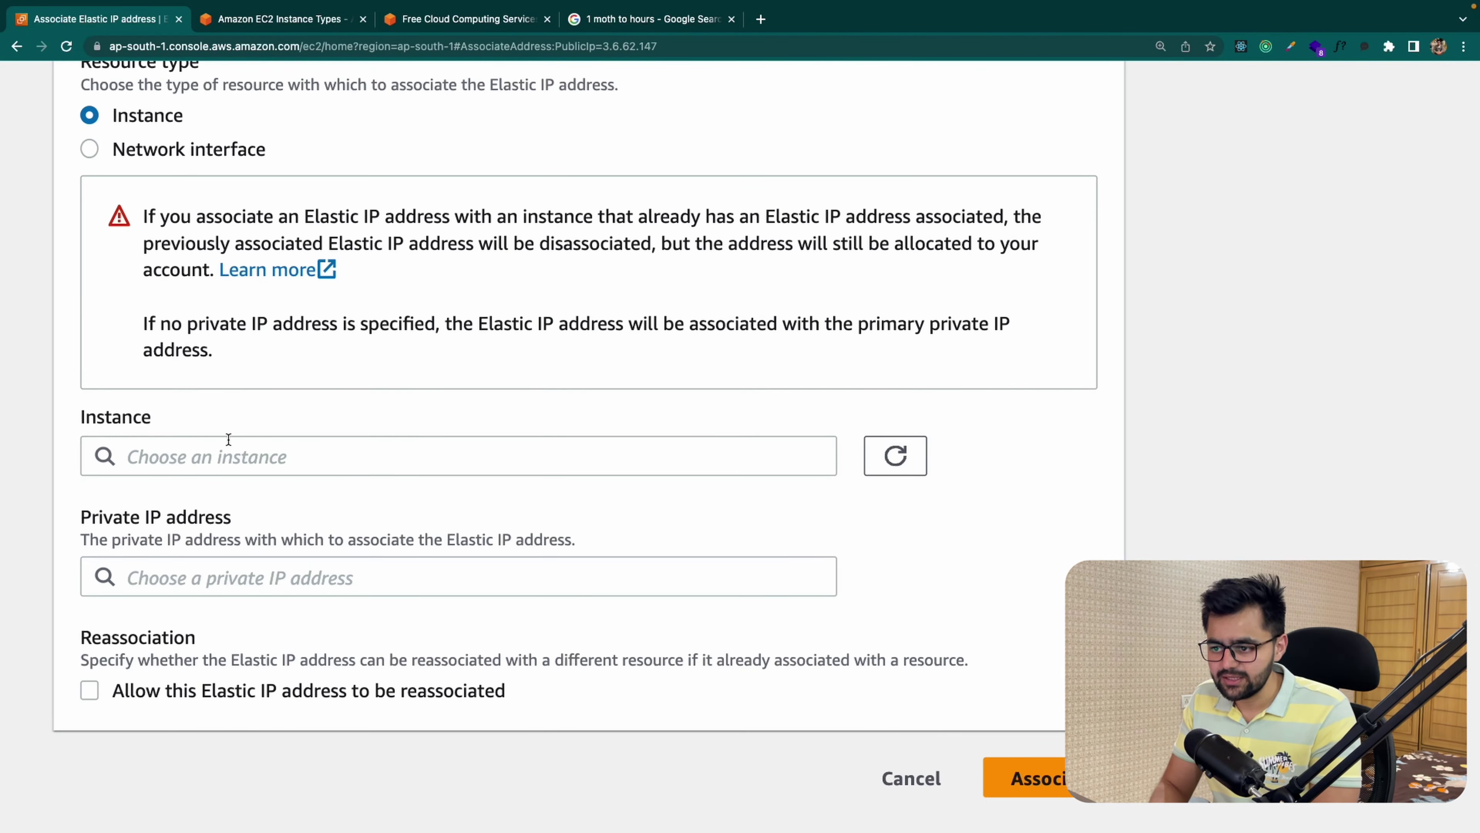
pyautogui.click(228, 454)
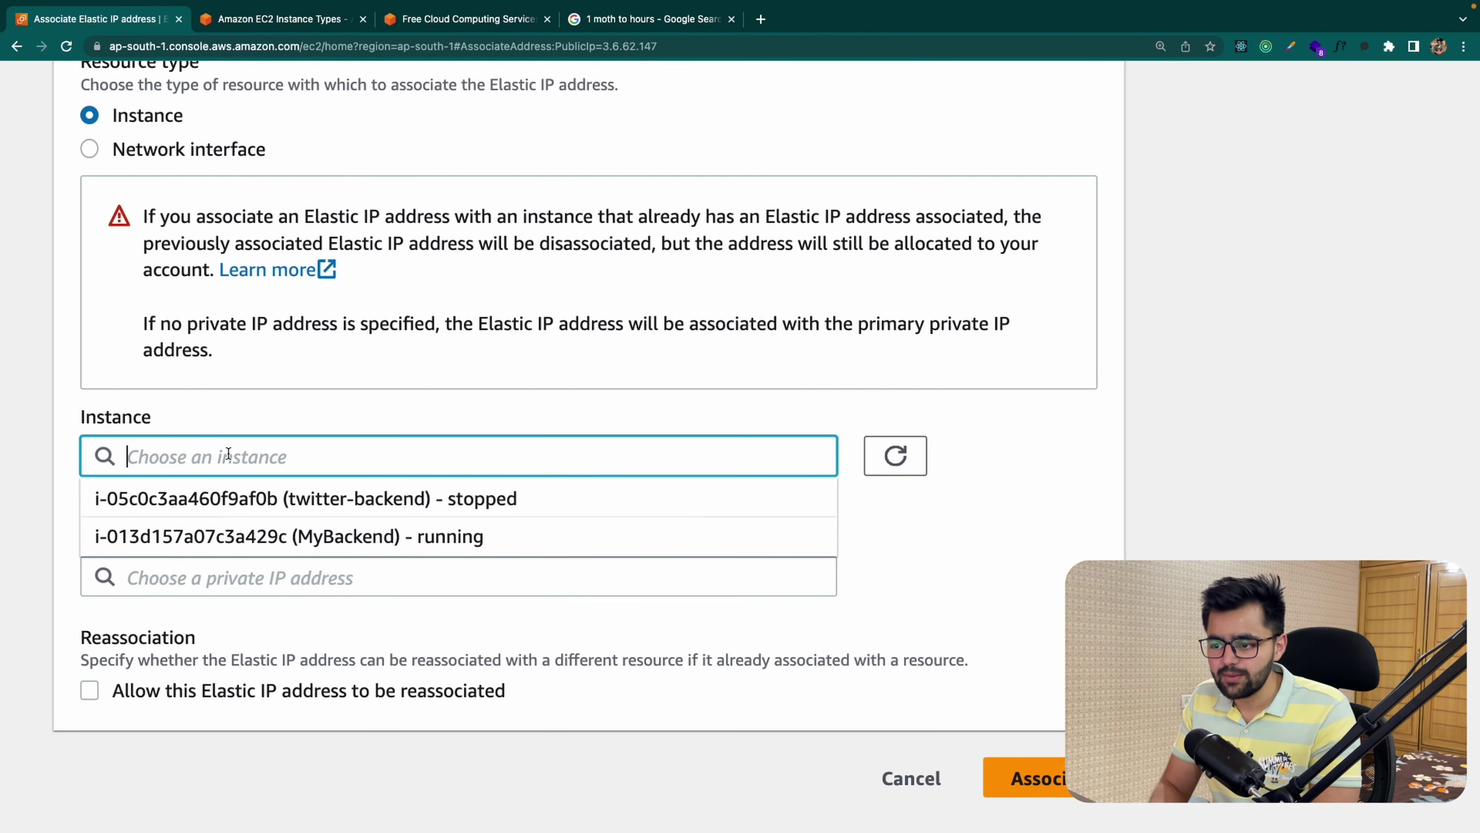
pyautogui.click(356, 542)
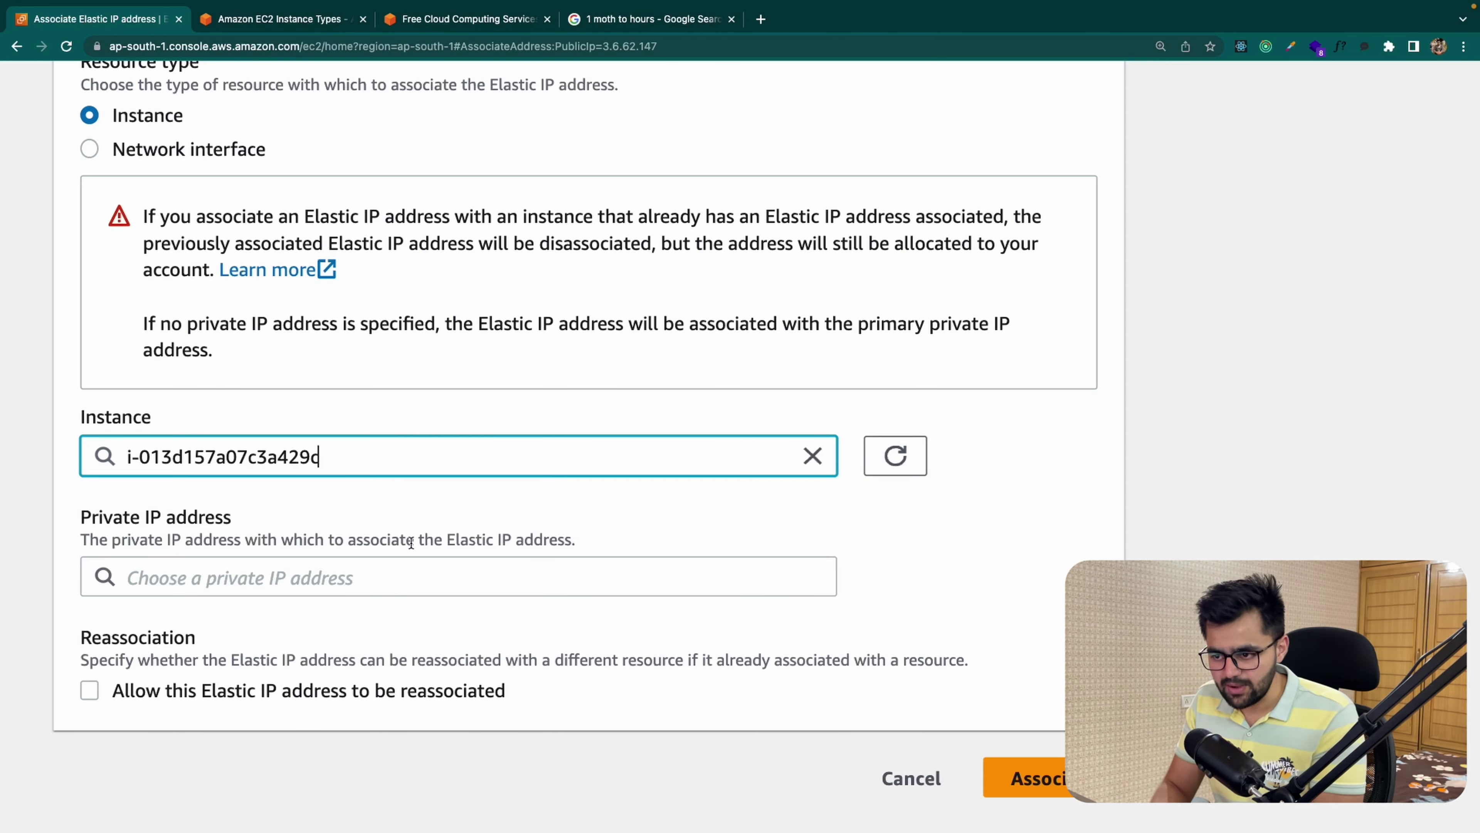
pyautogui.click(1048, 769)
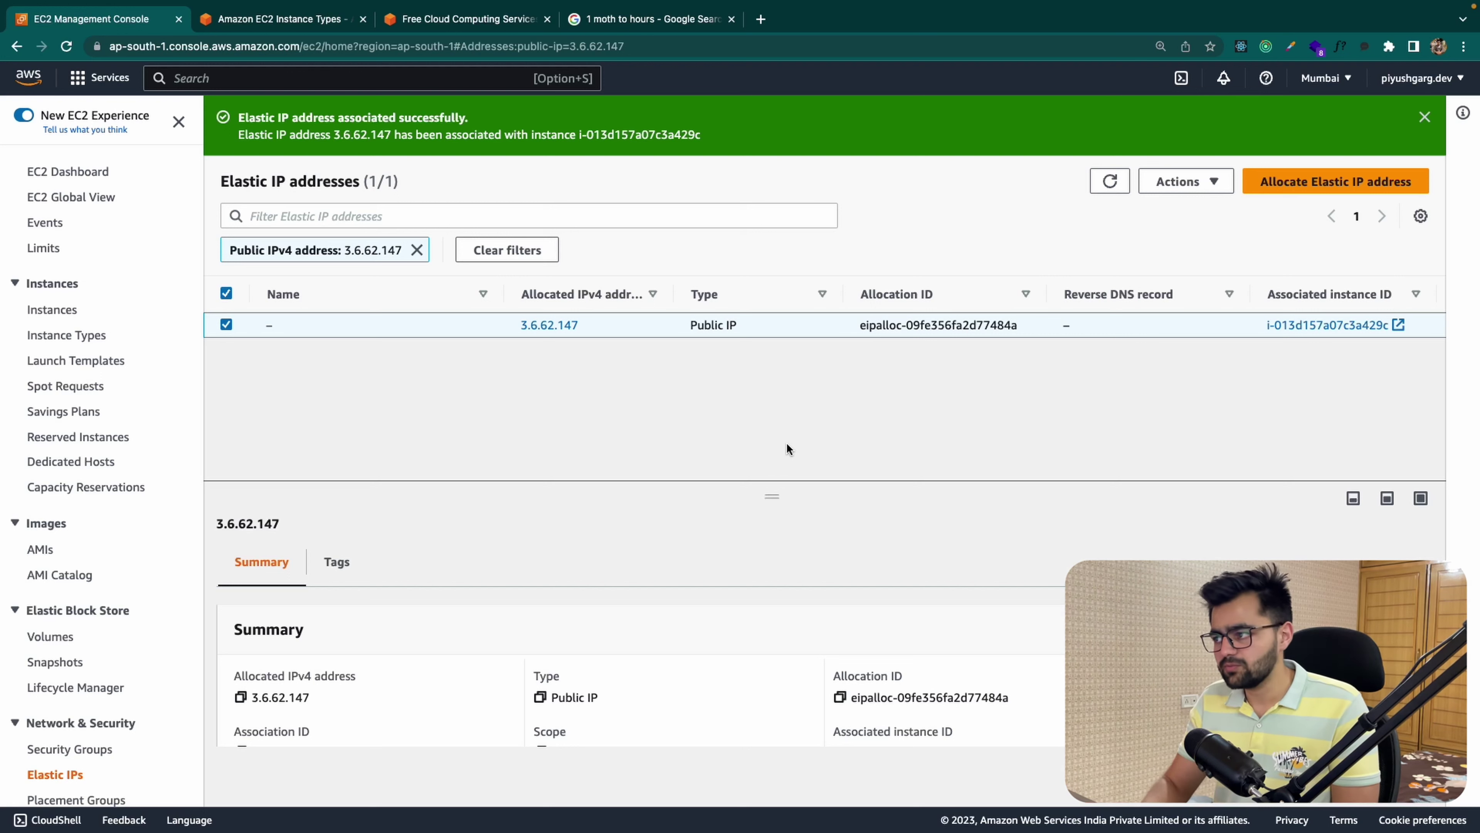
pyautogui.click(1182, 181)
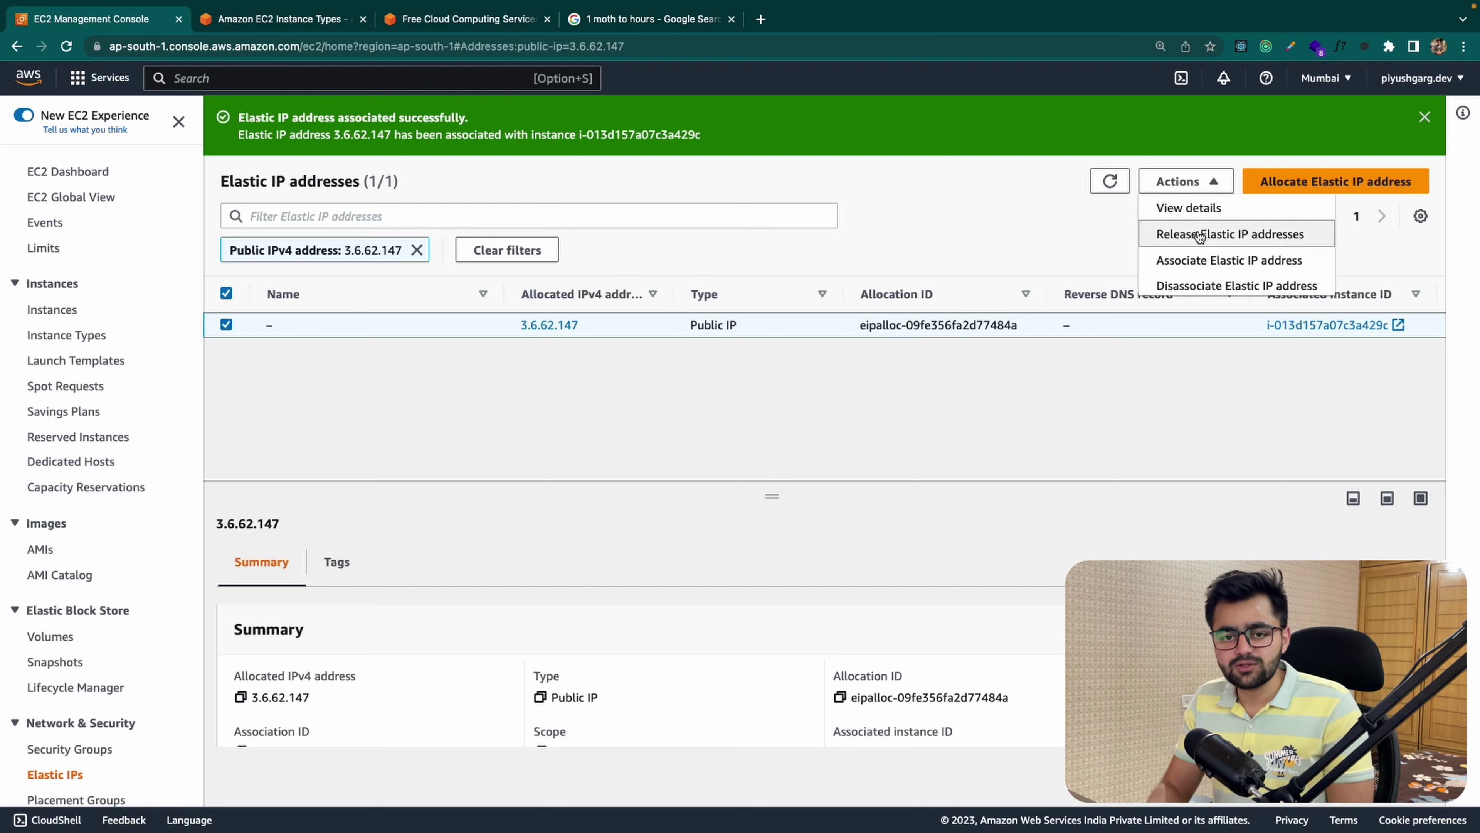
pyautogui.click(771, 463)
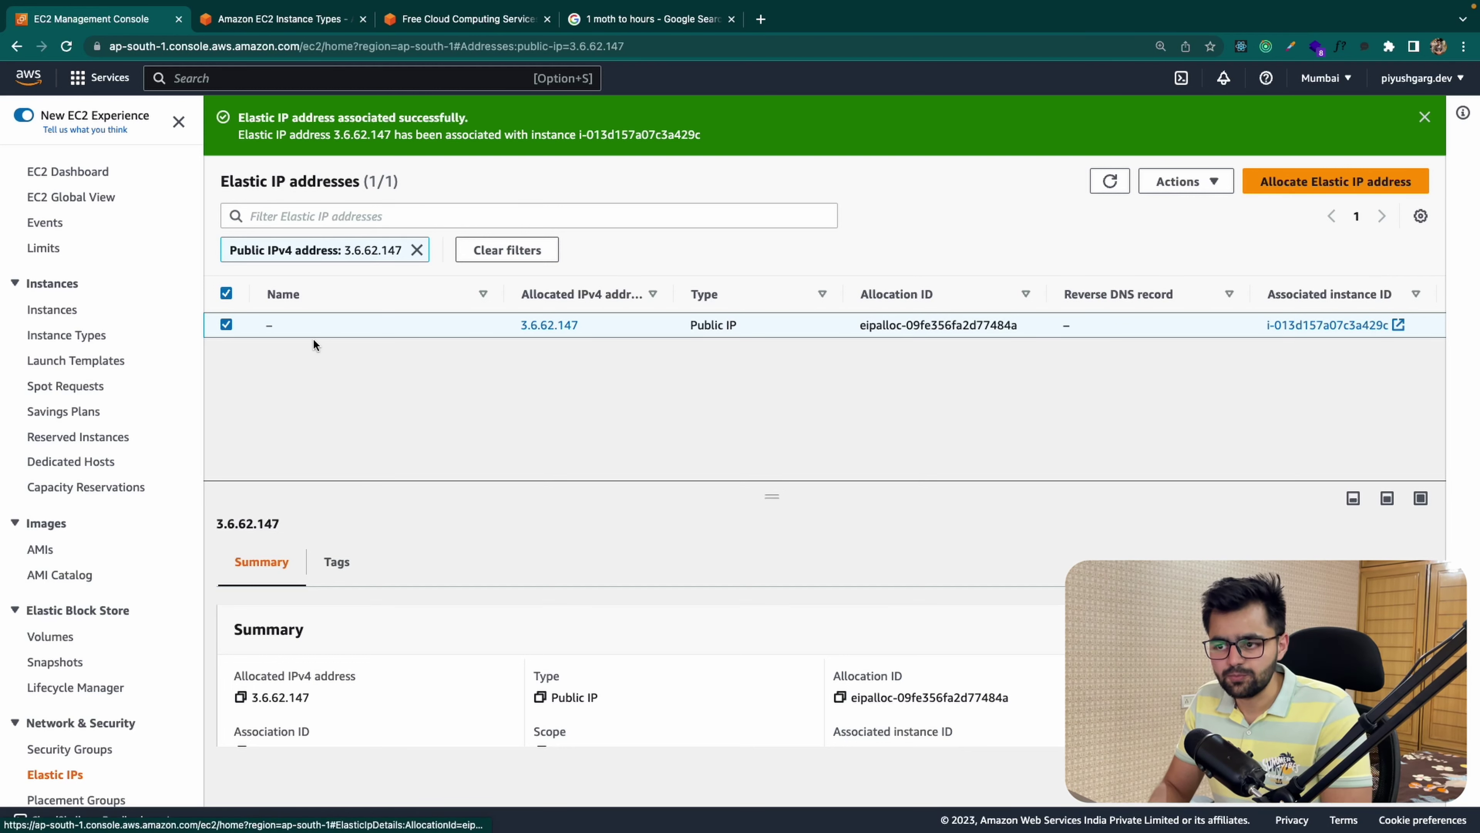
# Step: Reopen the details of the MyBackend instance and check its public IPv4, auto-assigned and Elastic IP addresses
pyautogui.click(52, 309)
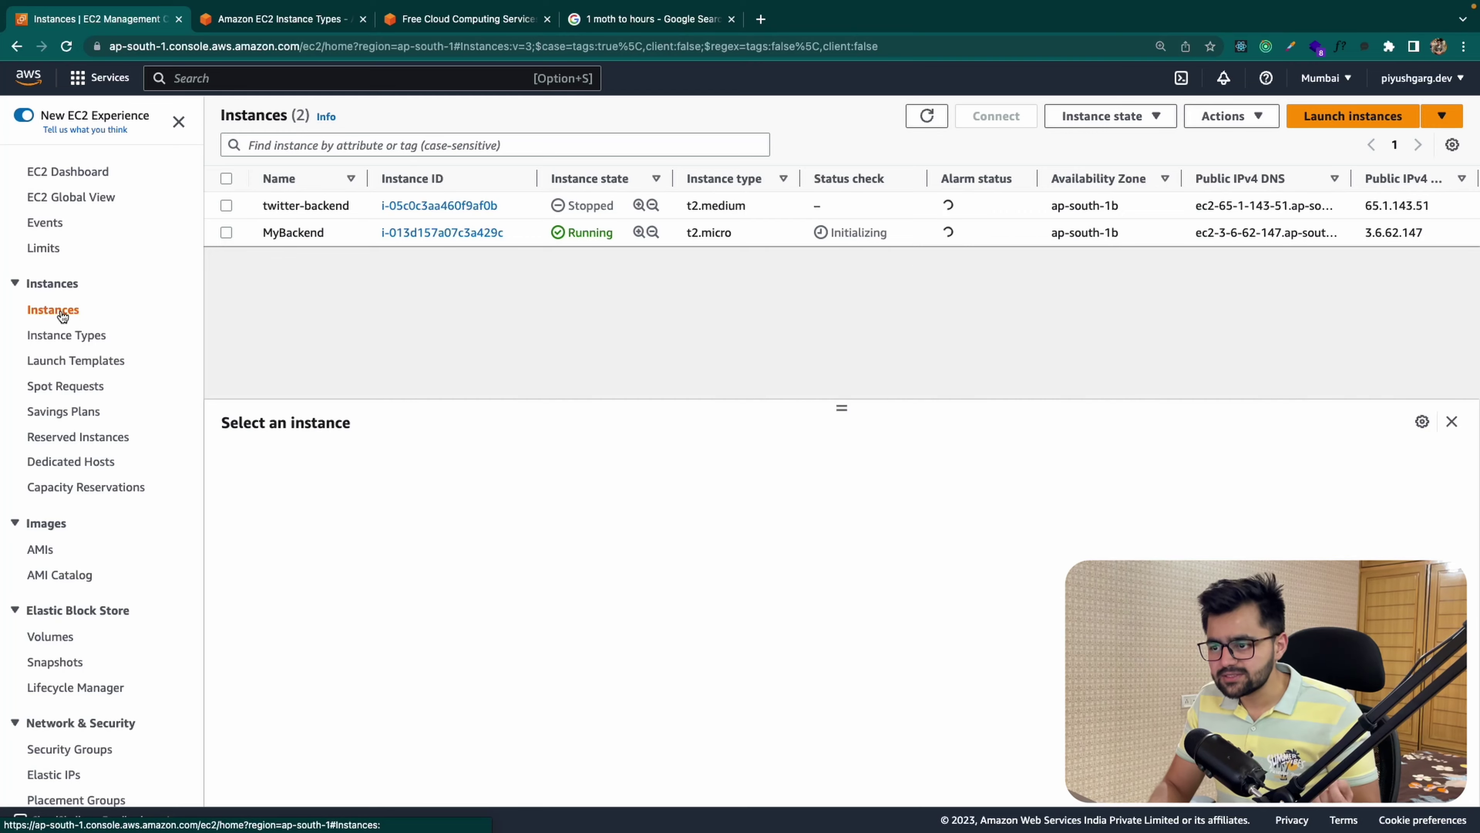
pyautogui.click(421, 232)
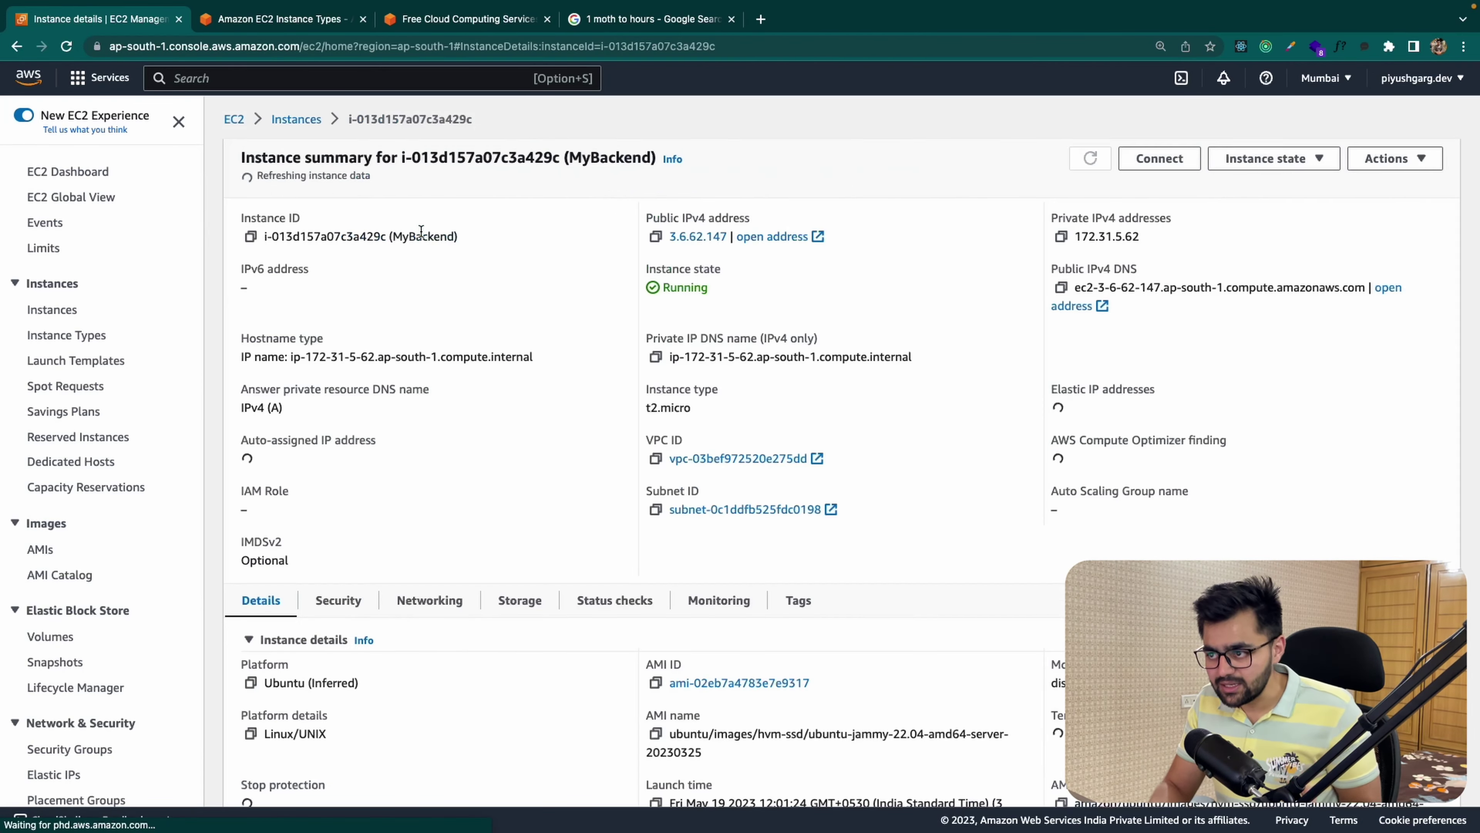
pyautogui.hscroll(3, 603, 235)
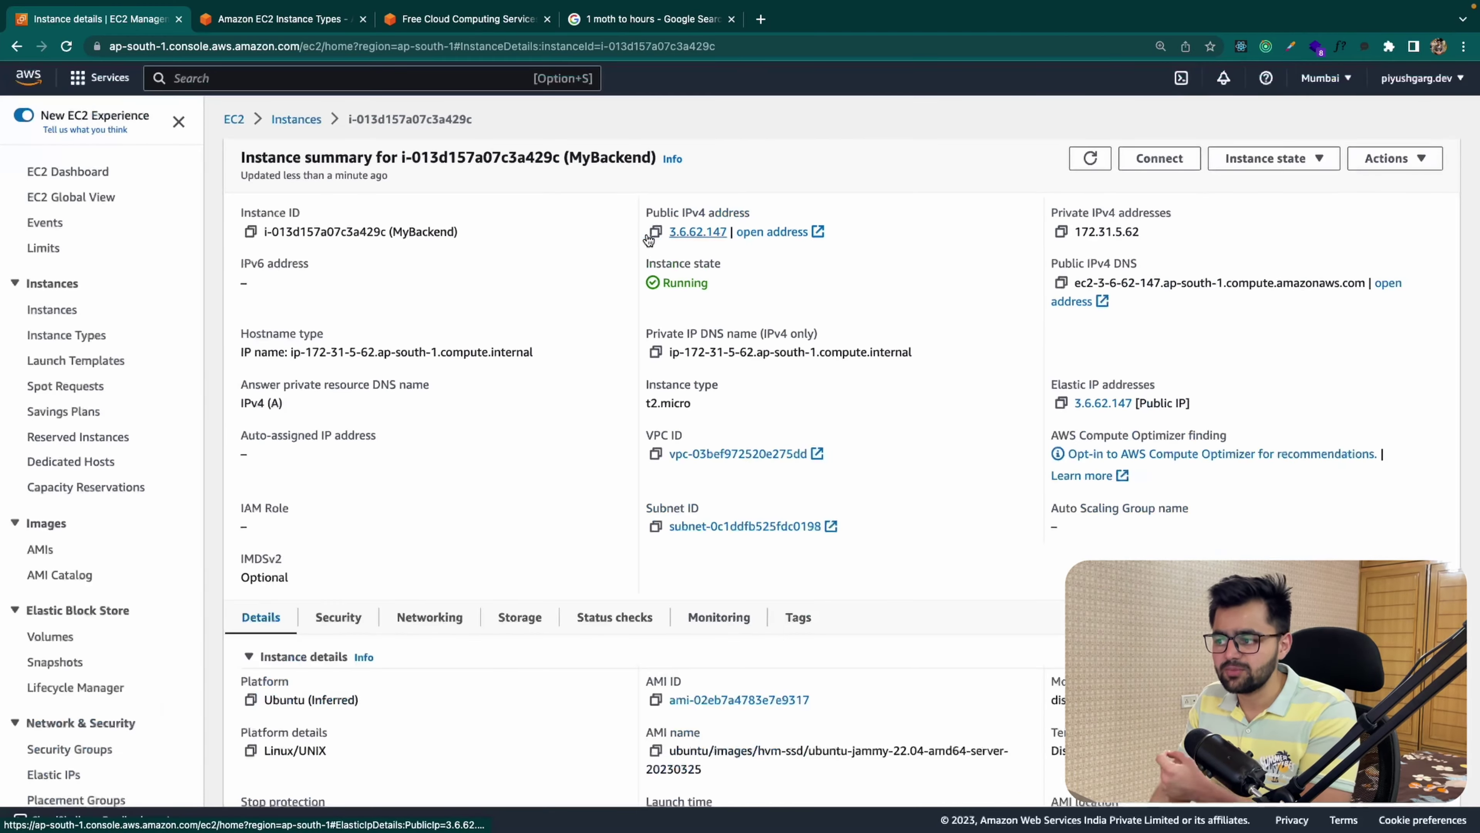
pyautogui.press('super+minus')
pyautogui.scroll(5, 291, 364)
pyautogui.moveTo(293, 464)
pyautogui.mouseDown()
pyautogui.moveTo(205, 433)
pyautogui.moveTo(302, 459)
pyautogui.mouseUp()
pyautogui.press('super+0')
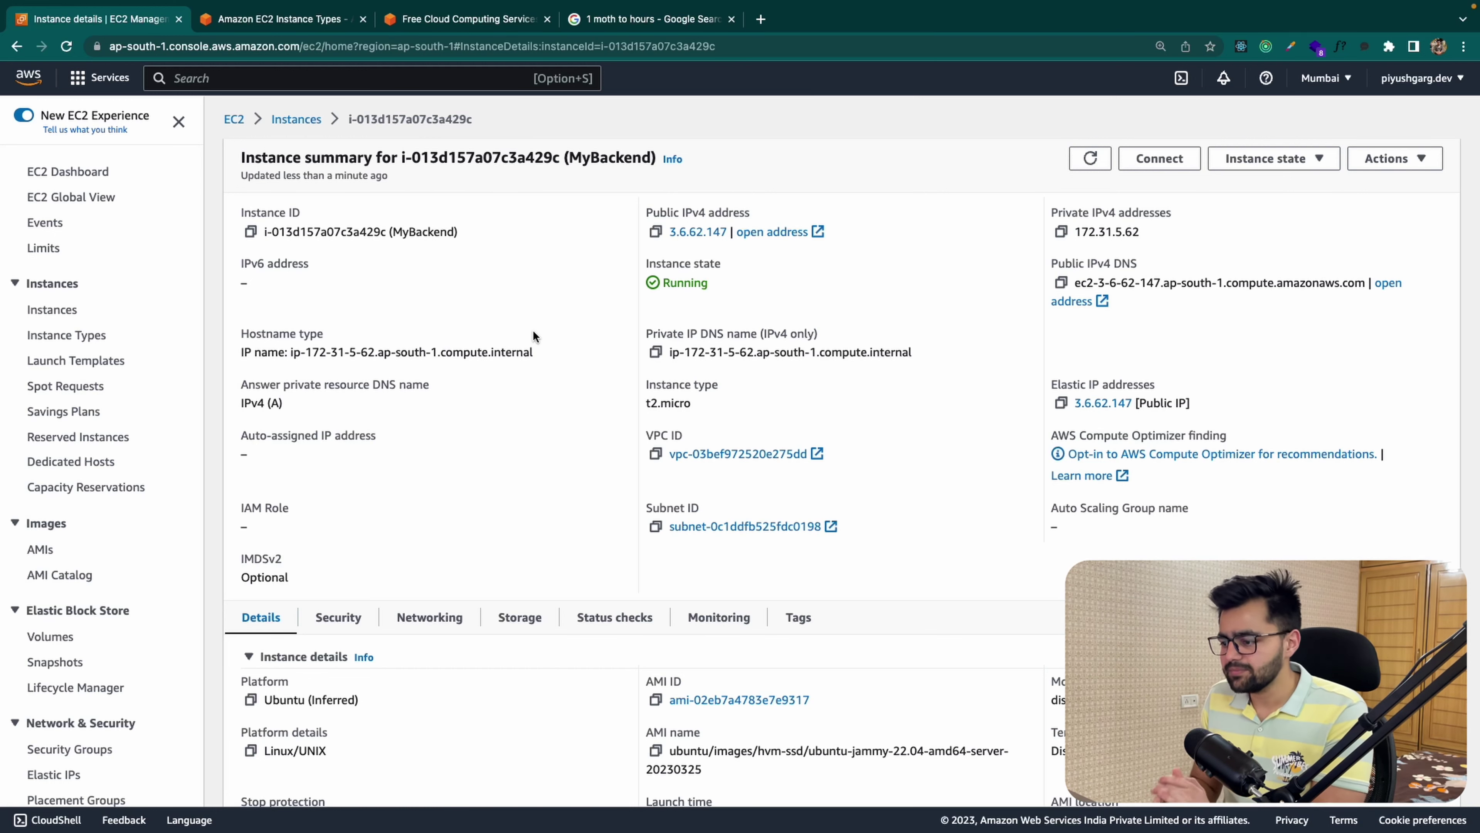
# Step: Look through MyBackend's security, networking, storage and status check information and return to its instance details
pyautogui.scroll(-3, 523, 263)
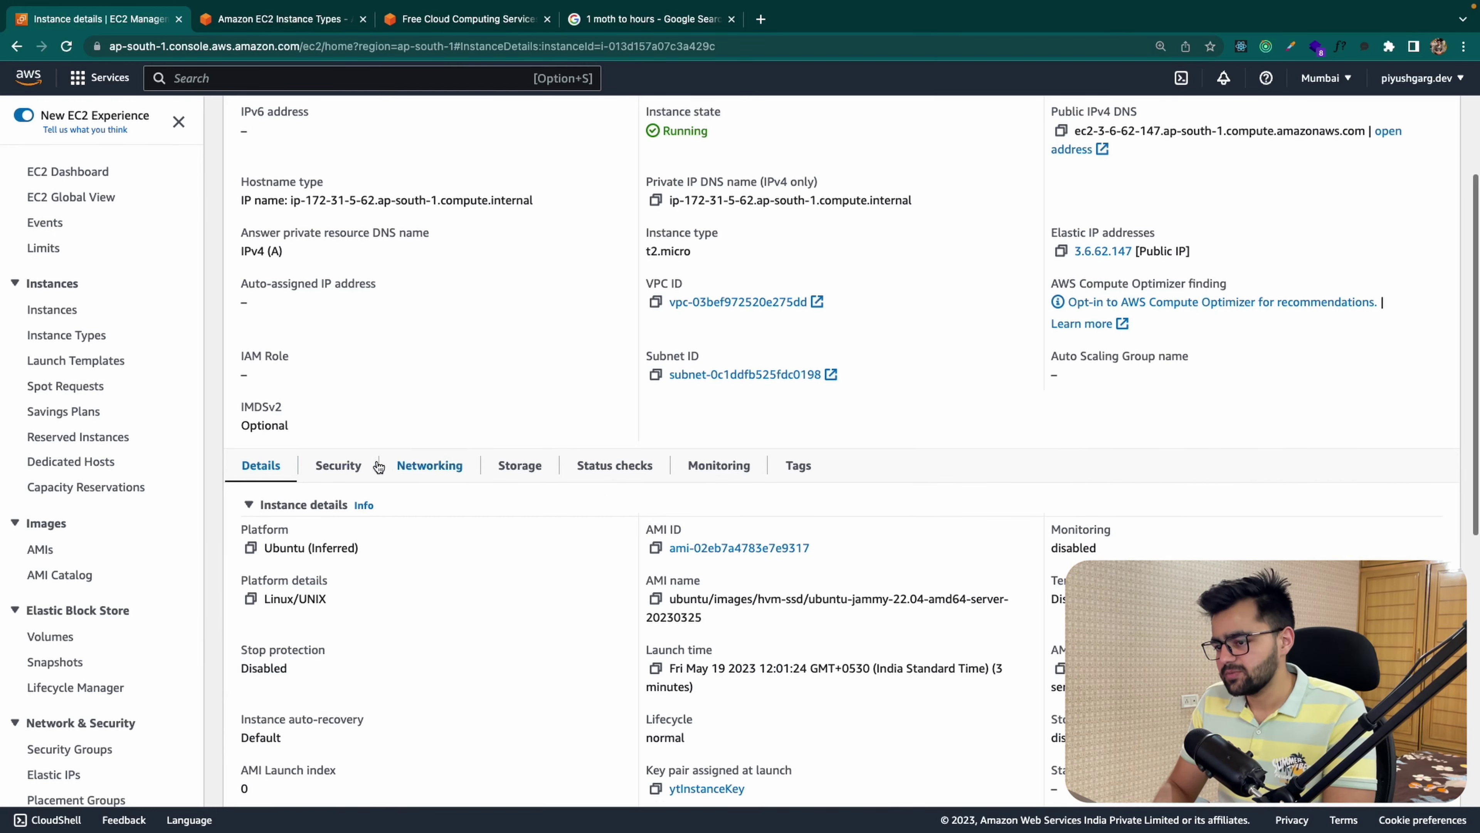
pyautogui.click(356, 474)
pyautogui.click(432, 465)
pyautogui.click(527, 465)
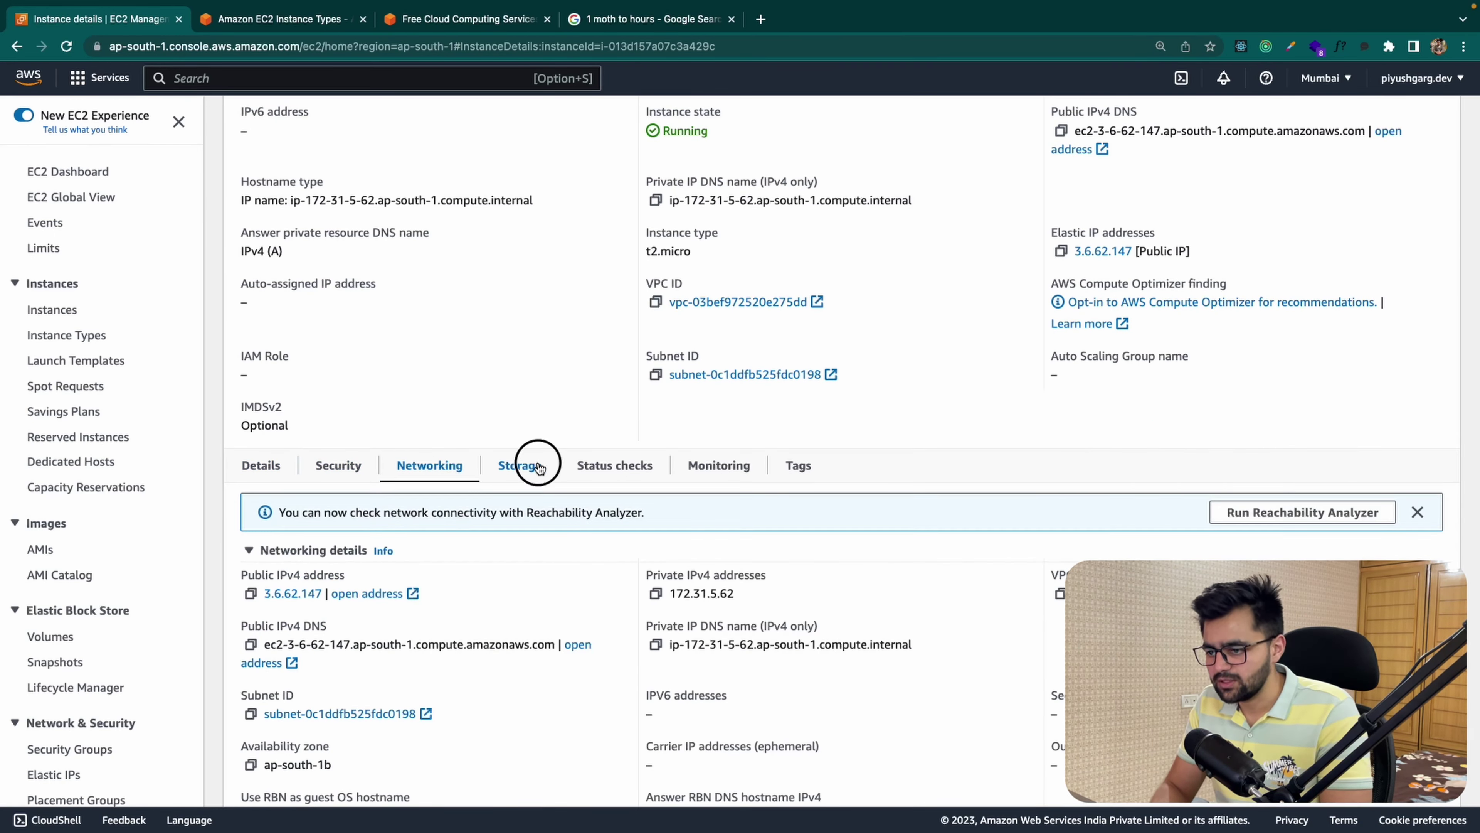
pyautogui.click(630, 467)
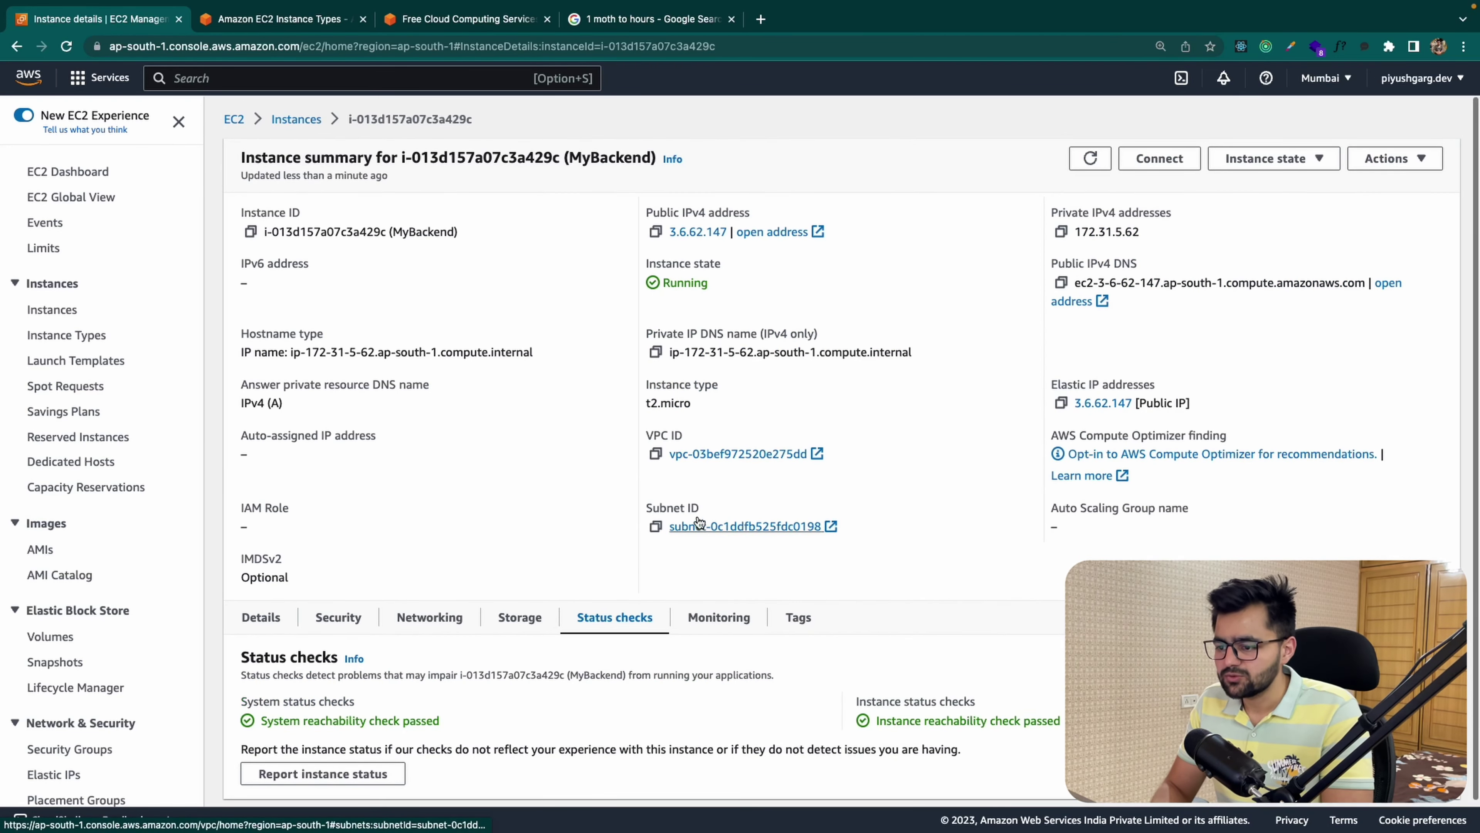
pyautogui.click(271, 634)
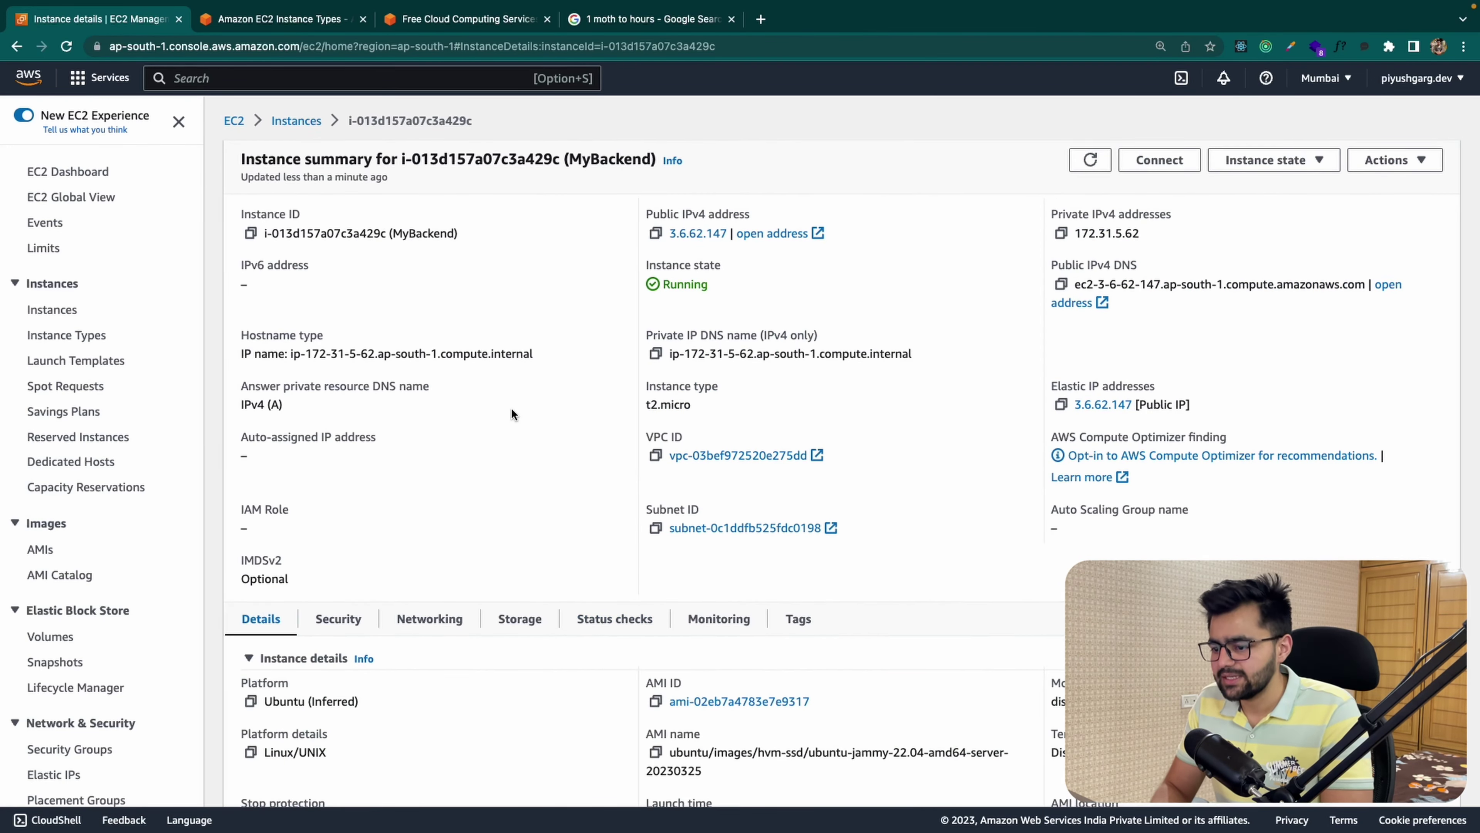
# Step: Compare the connection options for MyBackend and connect to it through EC2 Instance Connect with the user name ubuntu
pyautogui.click(1191, 163)
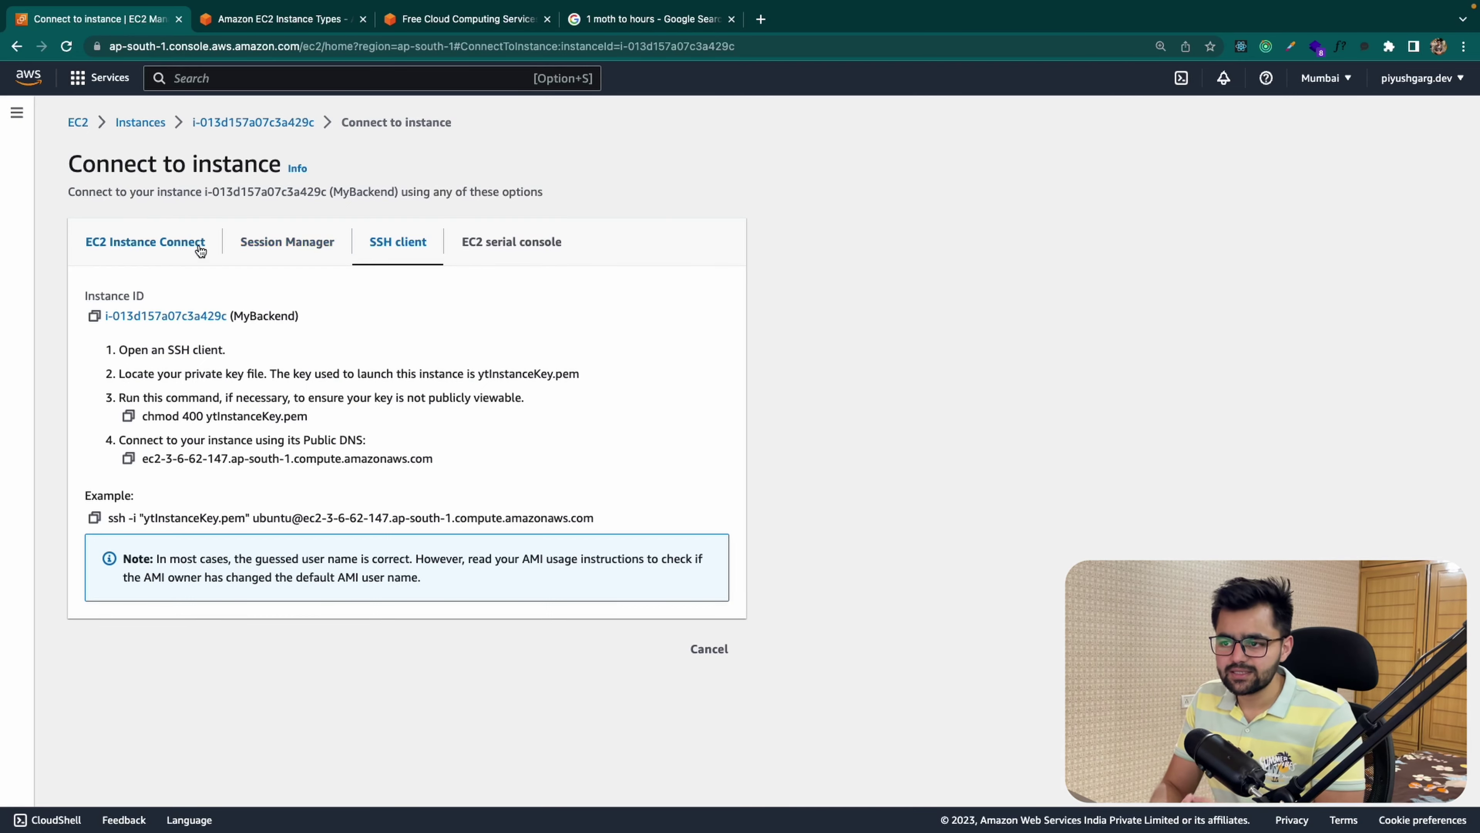
pyautogui.click(200, 248)
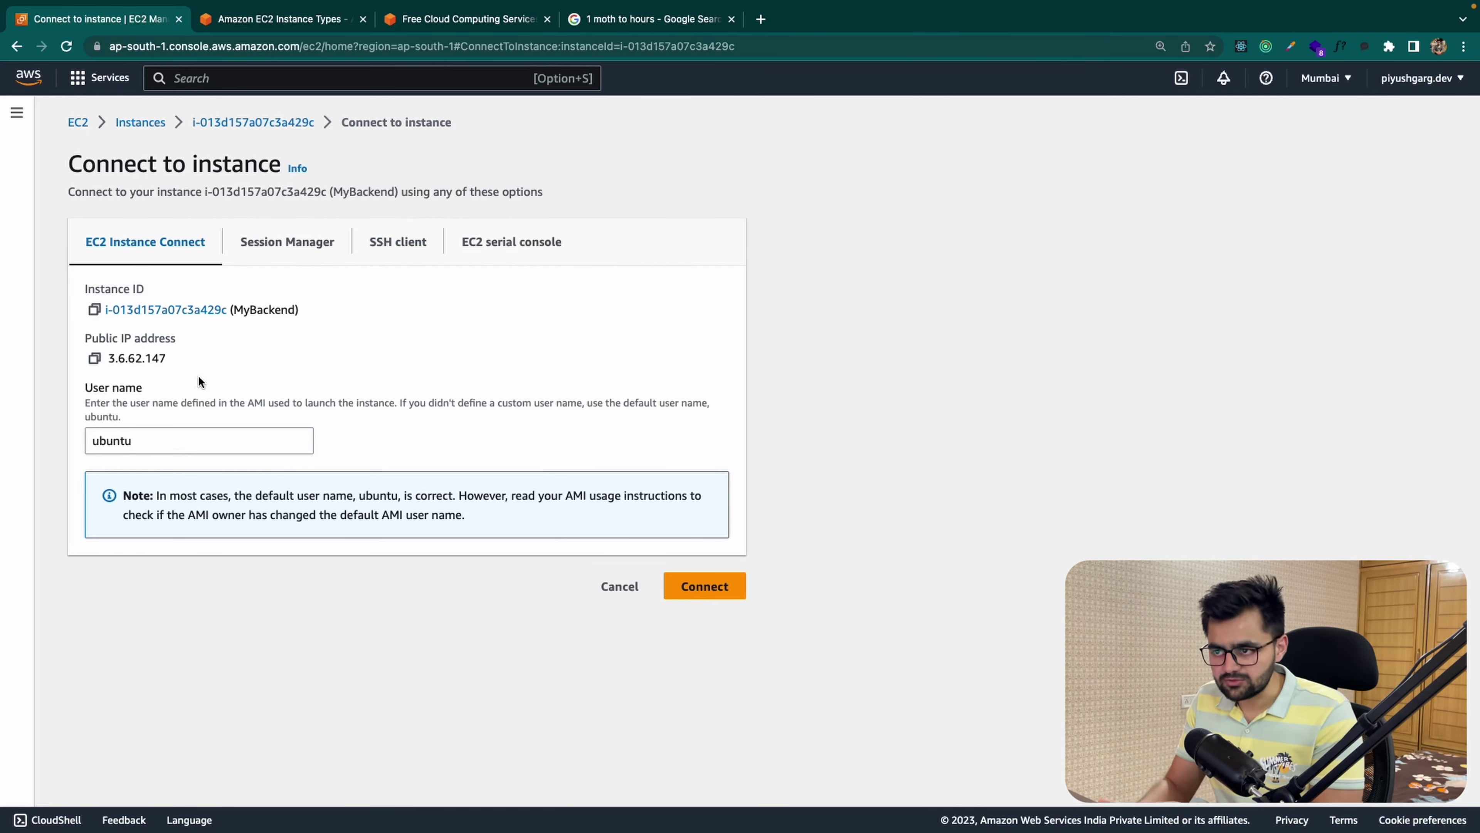
pyautogui.click(412, 249)
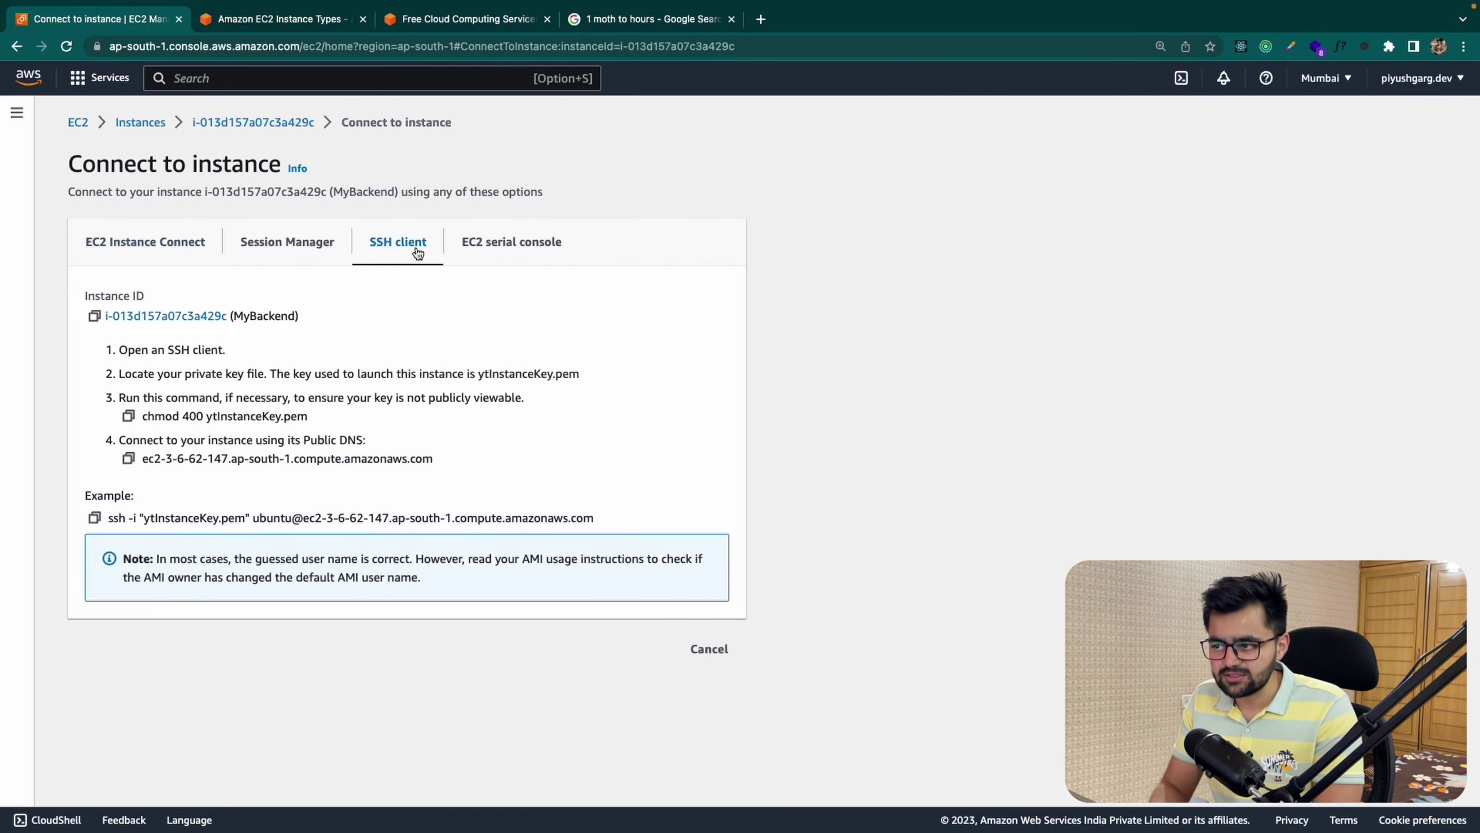
pyautogui.click(298, 241)
pyautogui.click(186, 243)
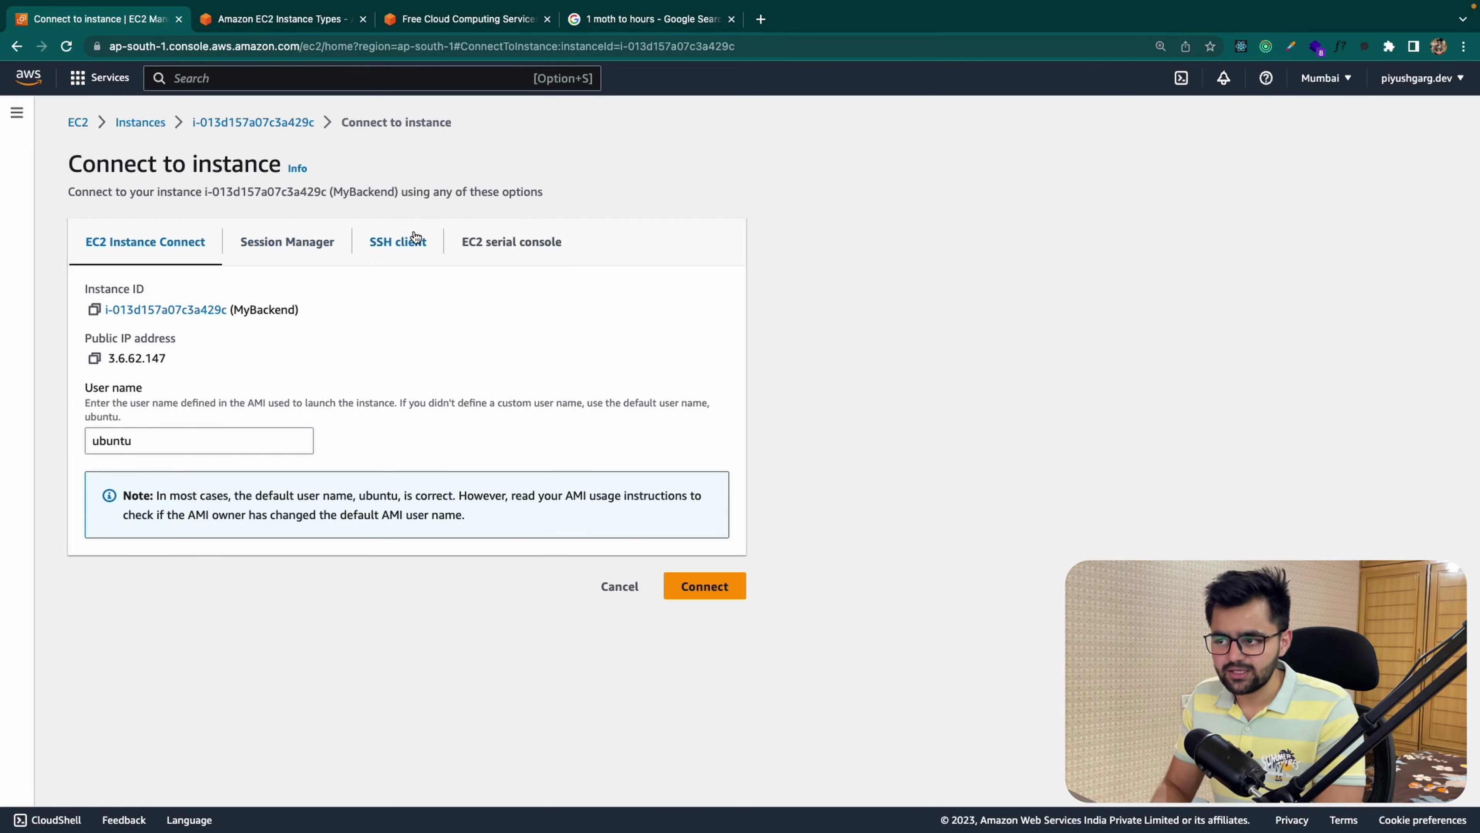
pyautogui.click(702, 585)
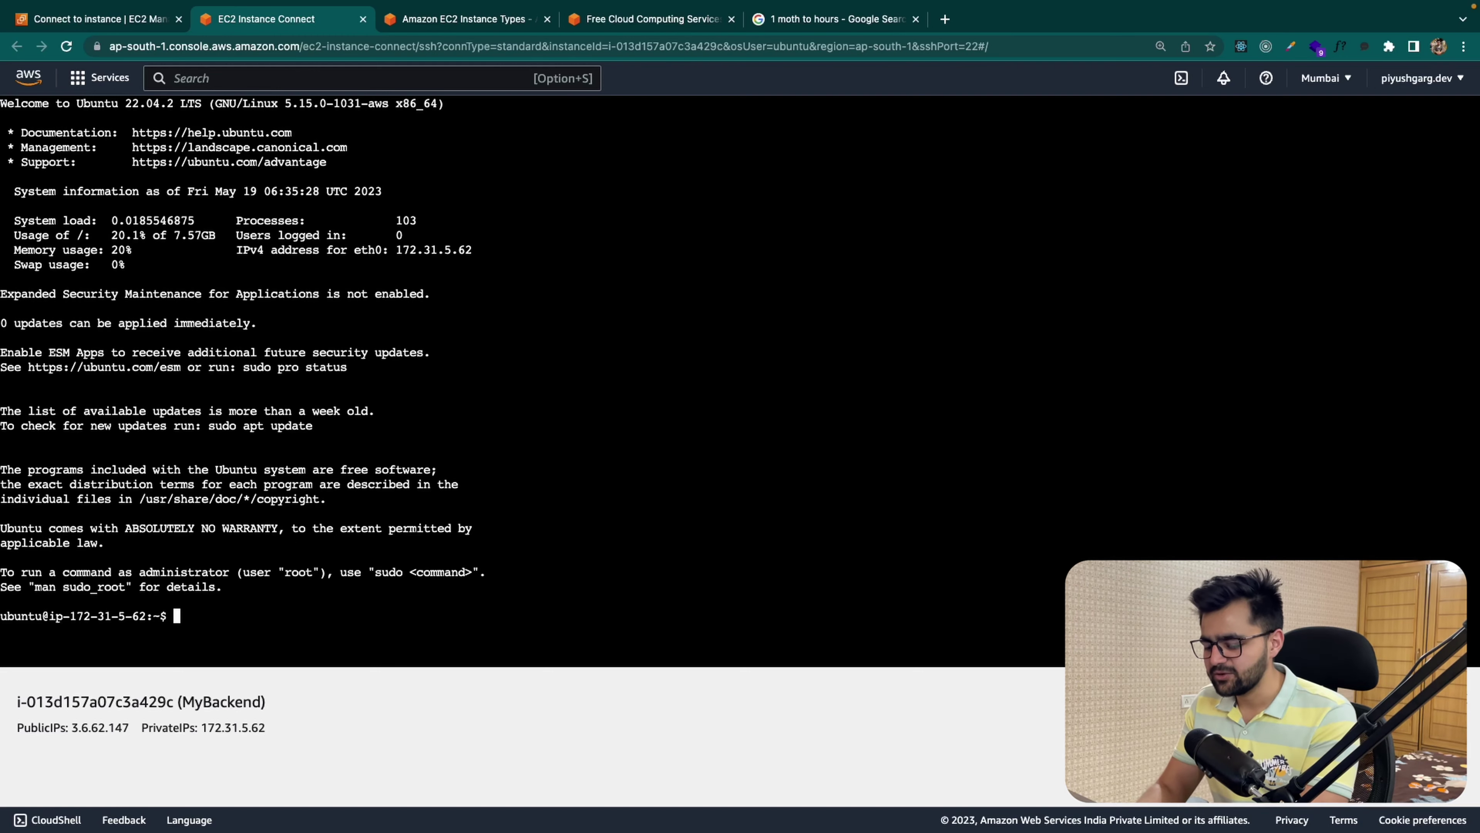
# Step: List the files in the instance's current directory with ls and print its path with pwd
pyautogui.write('ls')
pyautogui.press('Return')
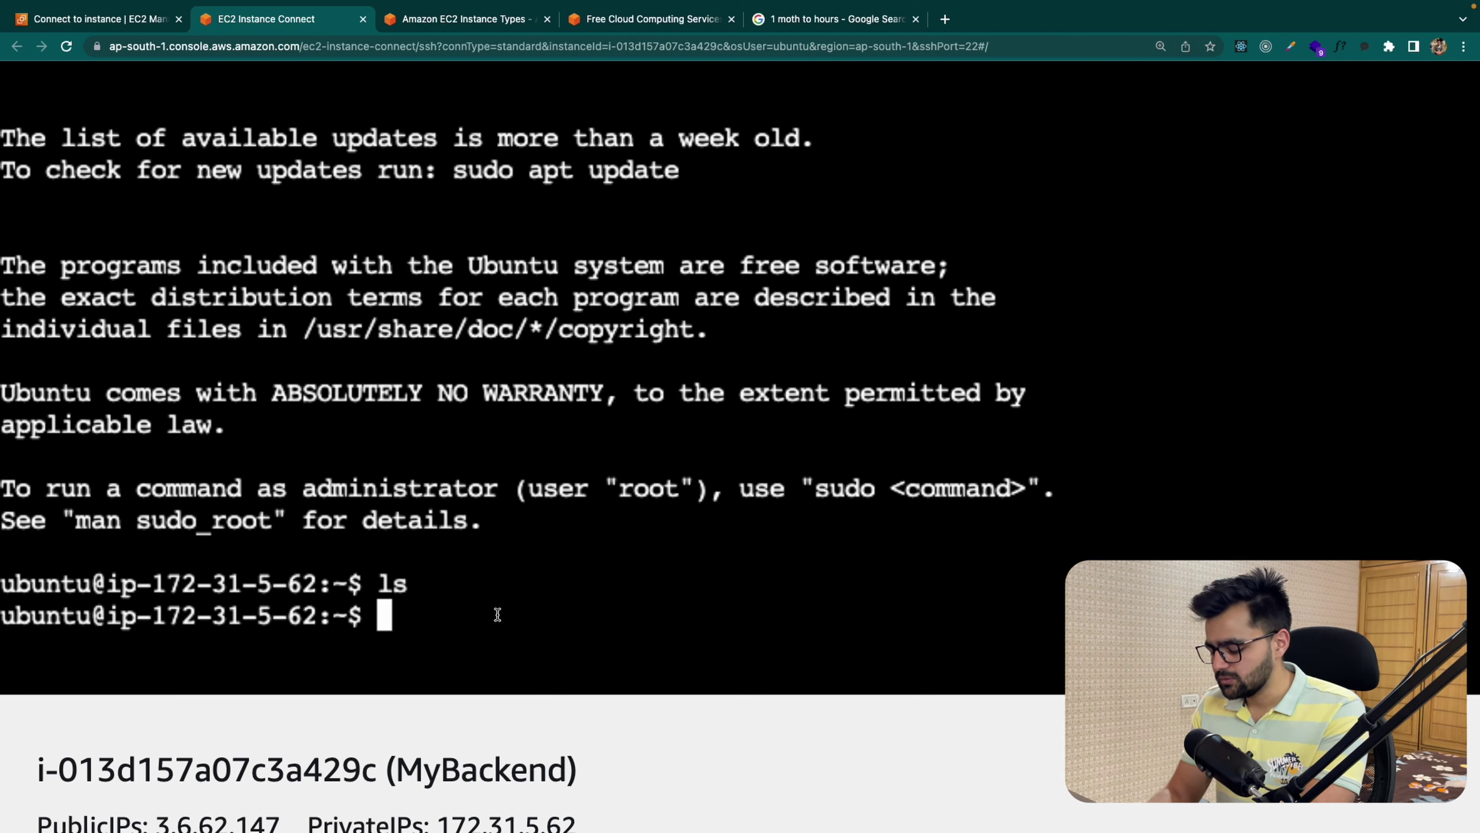
pyautogui.write('pwd')
pyautogui.press('Return')
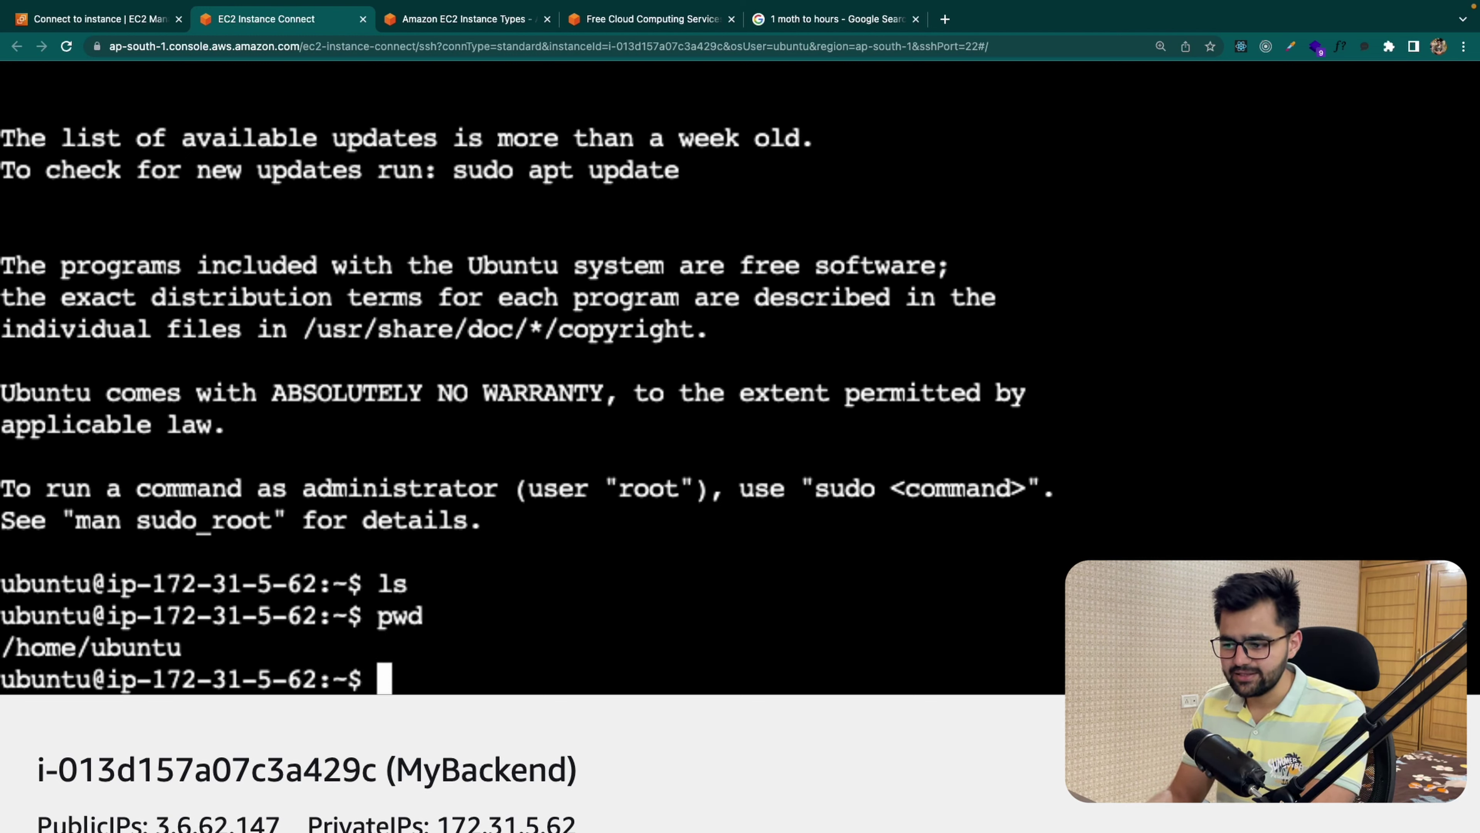
# Step: Try to refresh the Ubuntu package lists with the command "sudo apt get update"
pyautogui.write('sudo apt ')
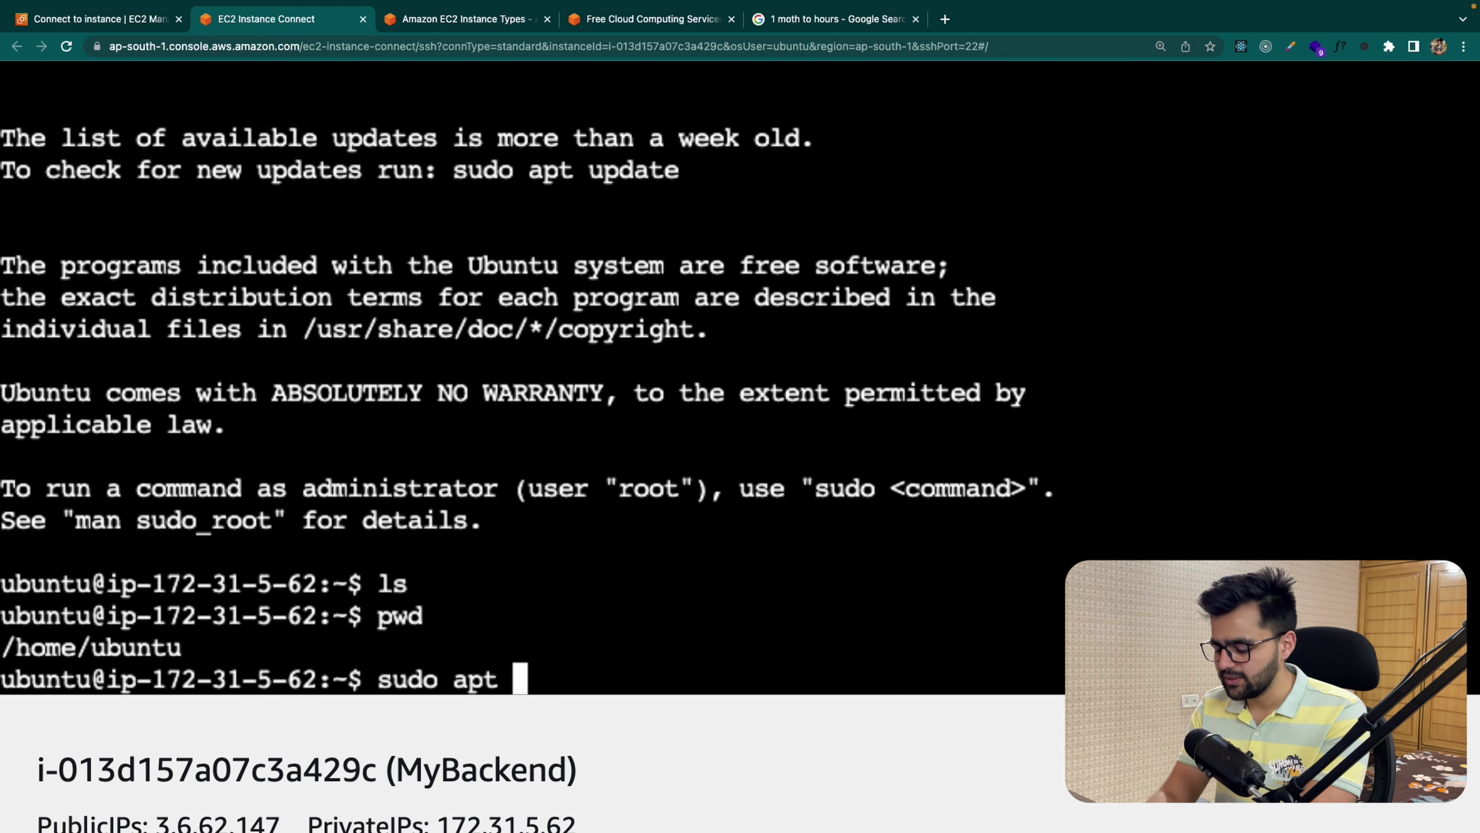
pyautogui.write('get update')
pyautogui.press('Return')
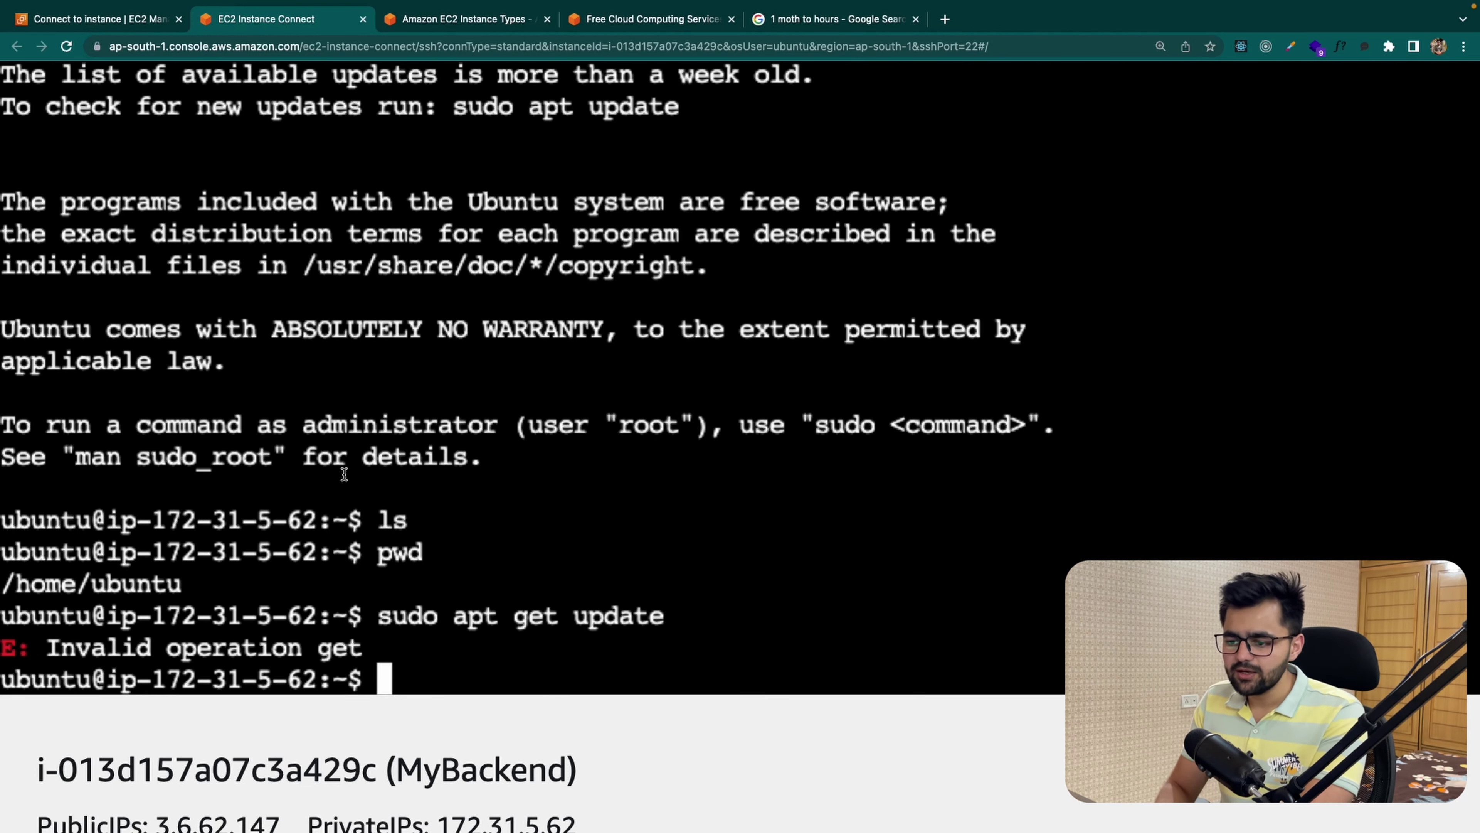
# Step: Correct the previous command to "sudo apt-get update" and run it to refresh the Ubuntu package lists
pyautogui.press('Up')
pyautogui.press('Left')
pyautogui.press('Left')
pyautogui.press('Left')
pyautogui.press('Left')
pyautogui.press('Left')
pyautogui.press('Left')
pyautogui.press('Left')
pyautogui.press('Left')
pyautogui.press('Left')
pyautogui.press('Left')
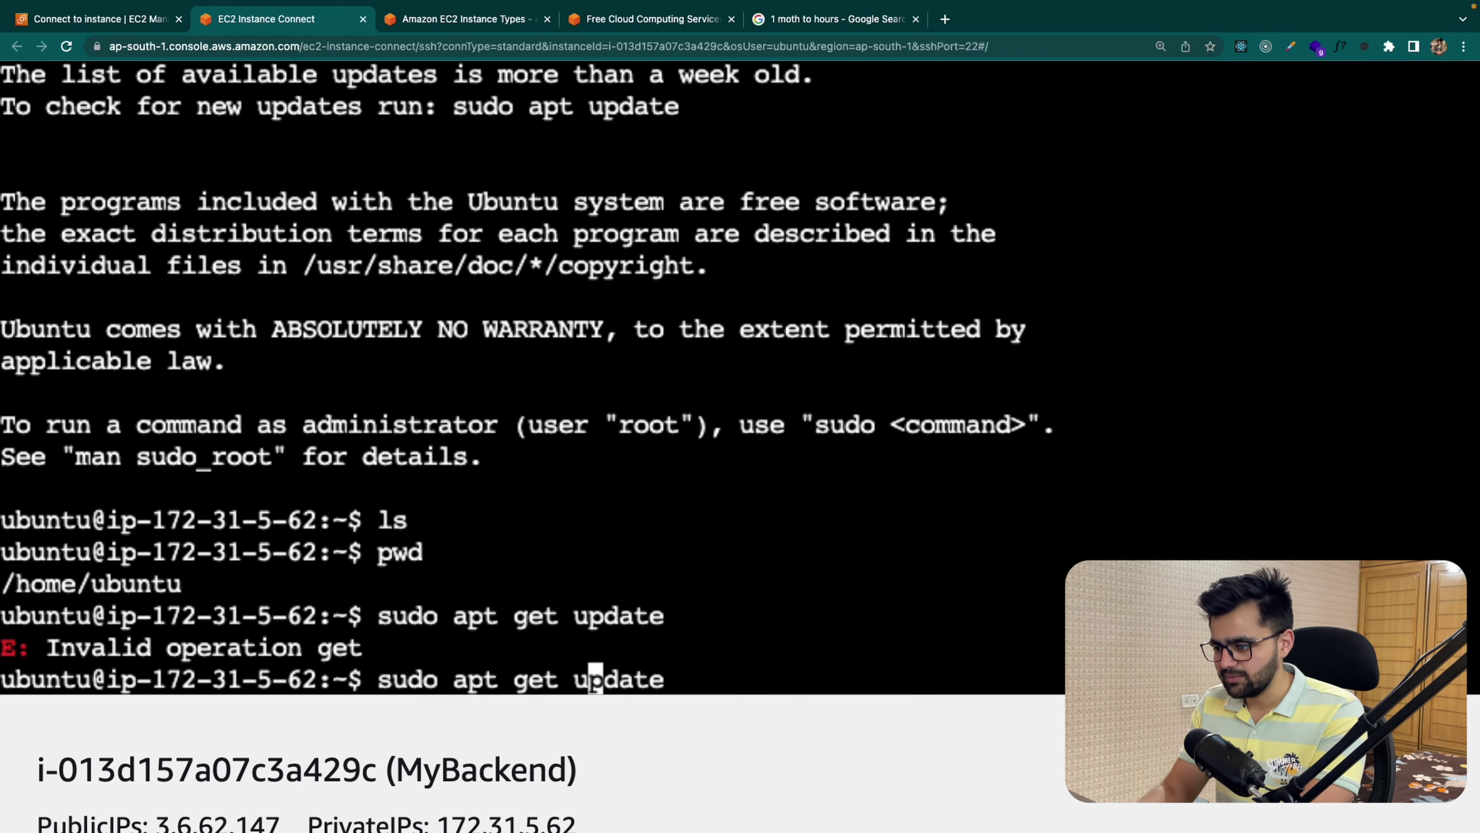
pyautogui.press('BackSpace')
pyautogui.write('-')
pyautogui.press('Return')
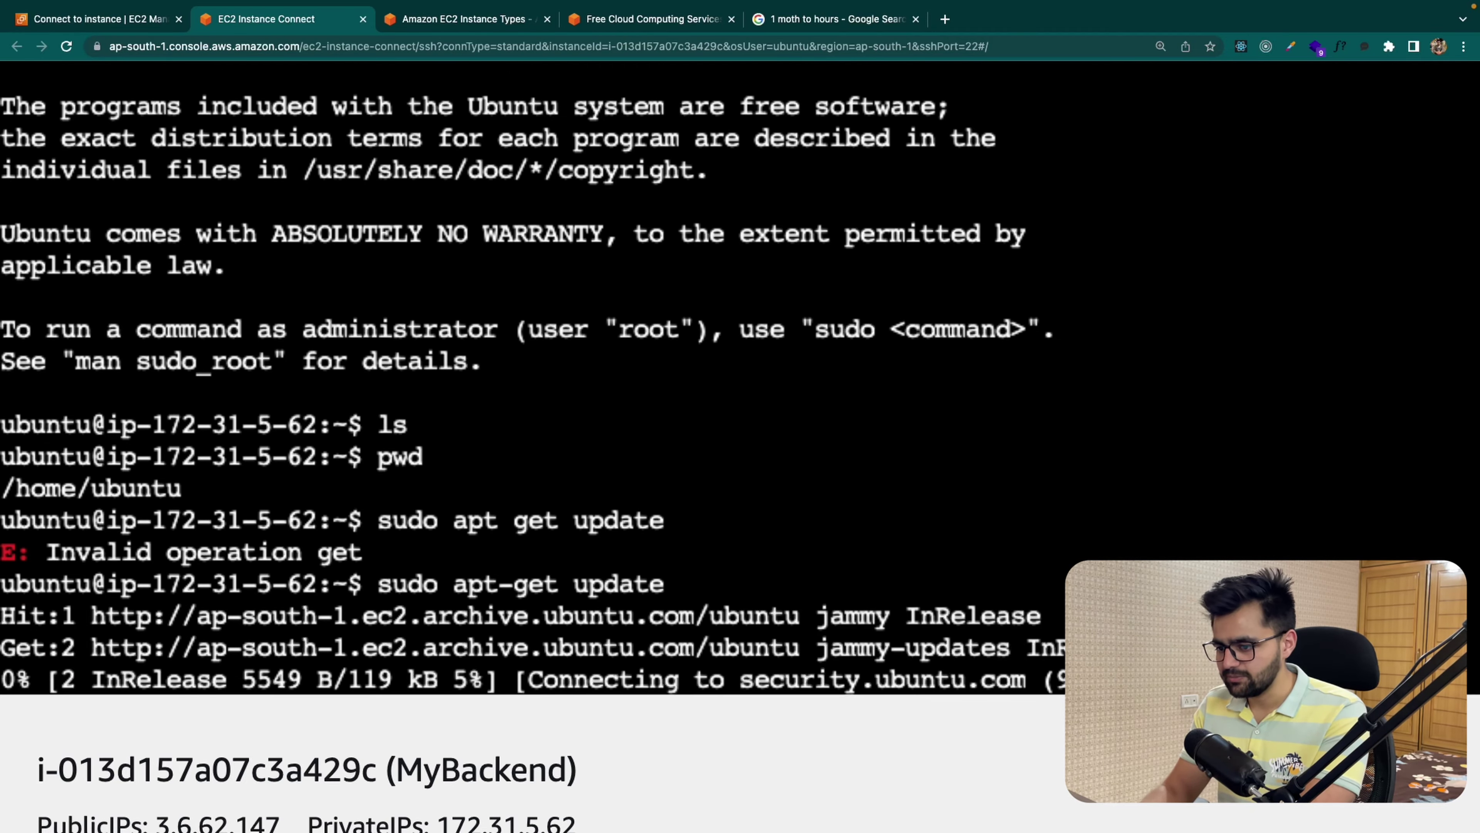
pyautogui.press('super+minus')
pyautogui.press('super+minus')
pyautogui.press('super+minus')
pyautogui.press('super+minus')
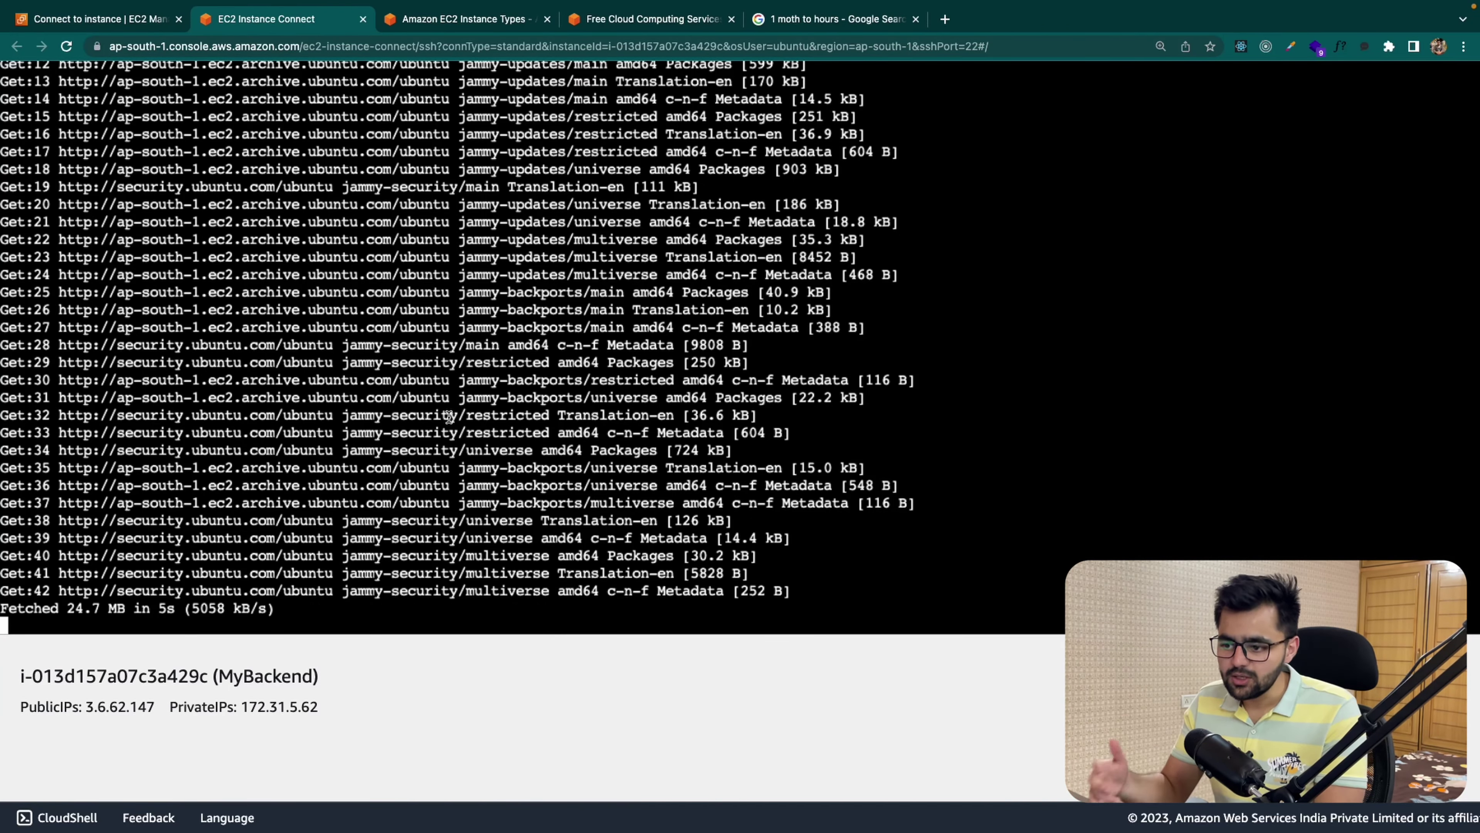
pyautogui.press('super+minus')
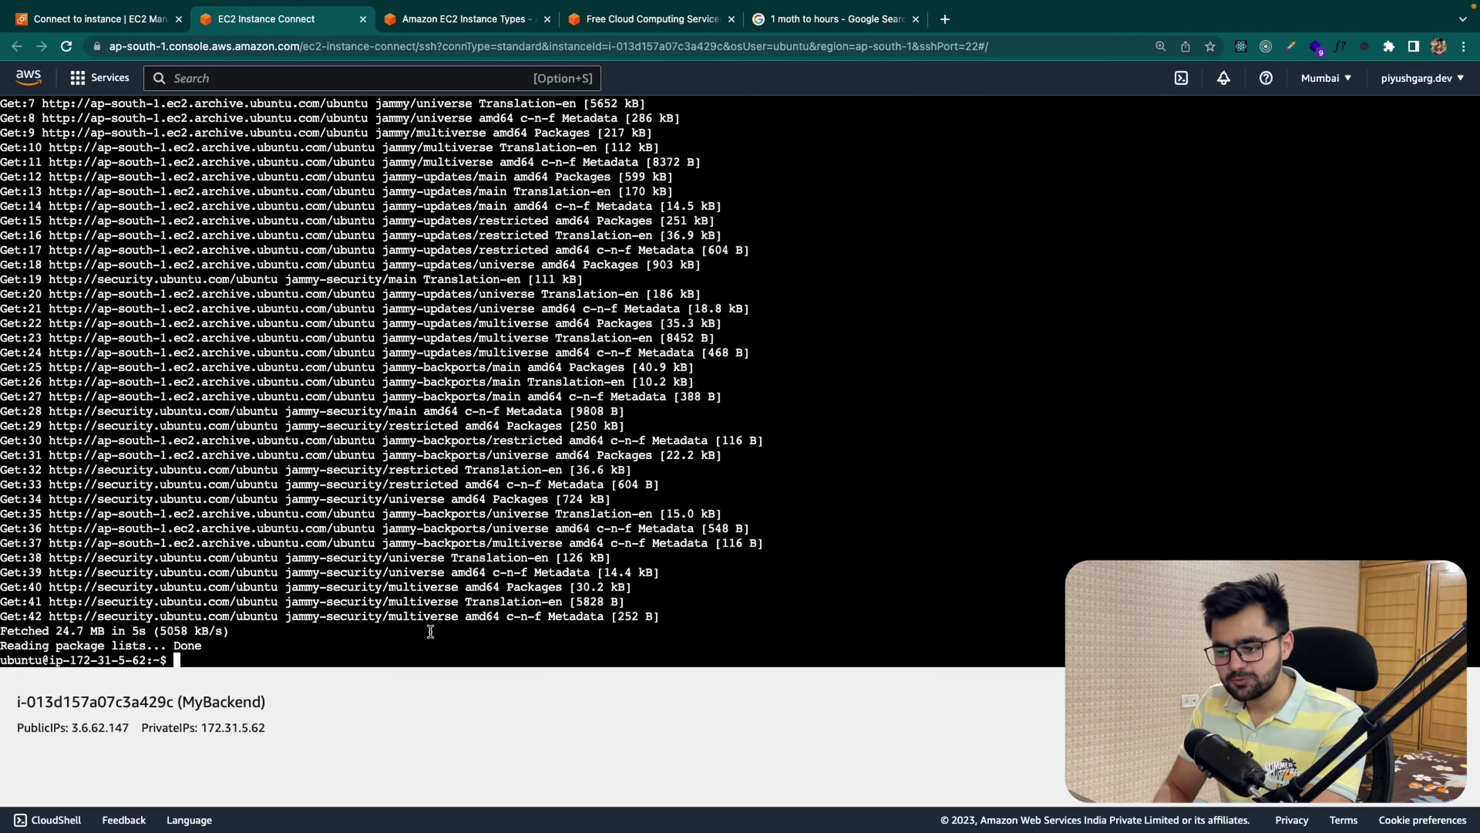
# Step: Check that Git and Vim are available on the instance by running git and vim, quitting Vim with :q!
pyautogui.write('git')
pyautogui.press('Return')
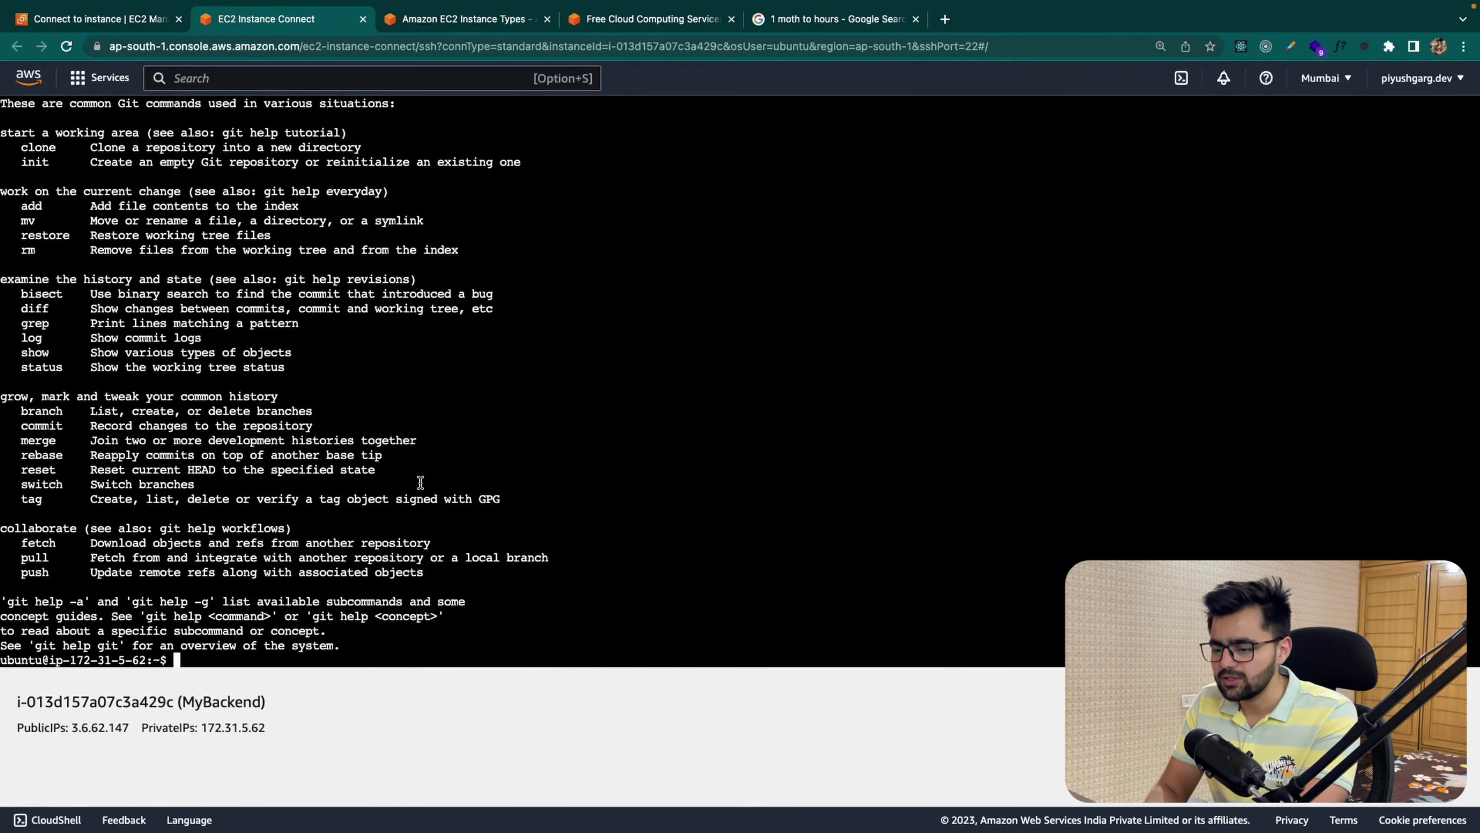
pyautogui.write('vim')
pyautogui.press('Return')
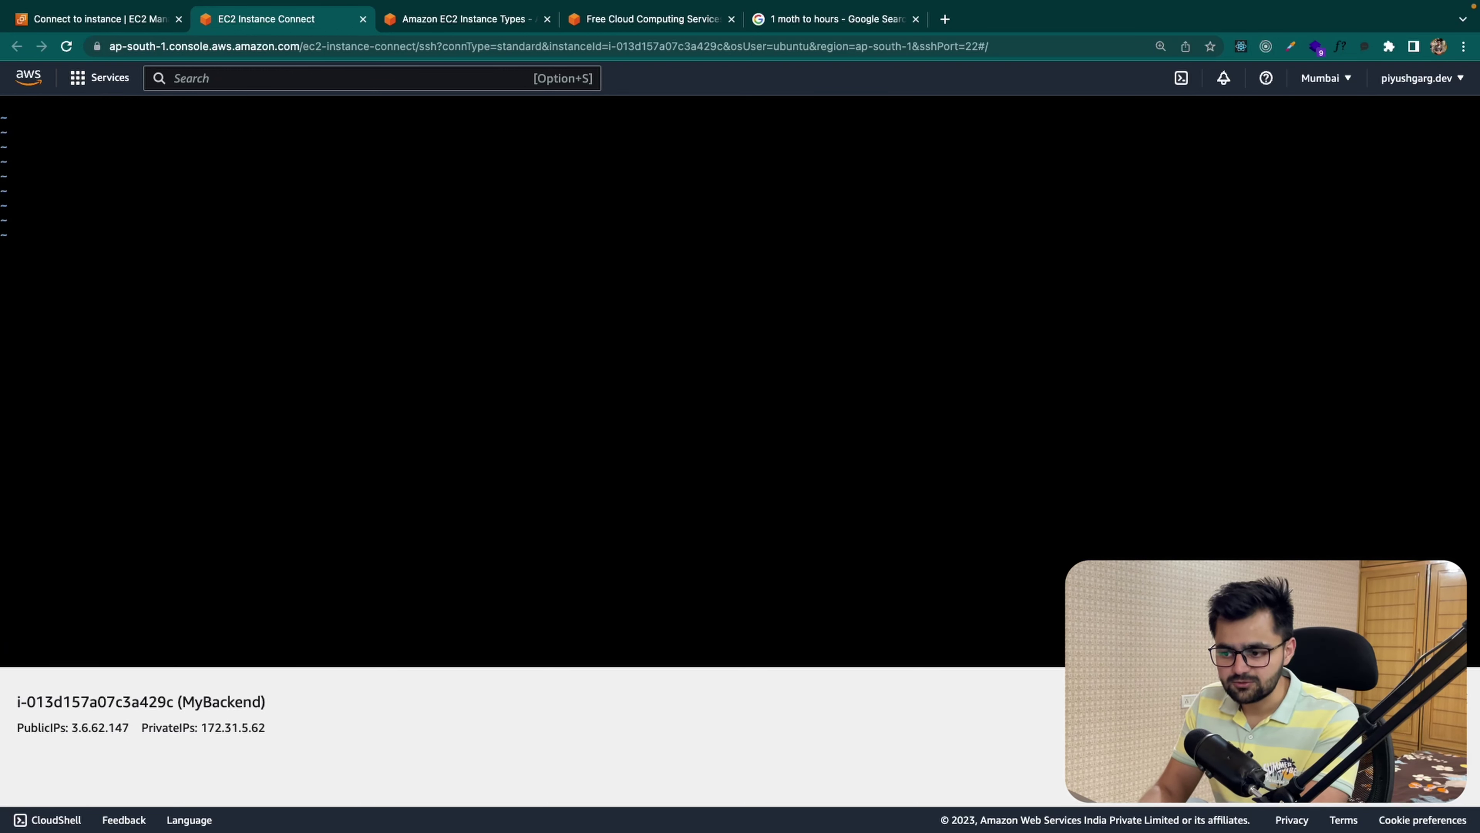
pyautogui.hotkey('ctrl', 'c')
pyautogui.write(':')
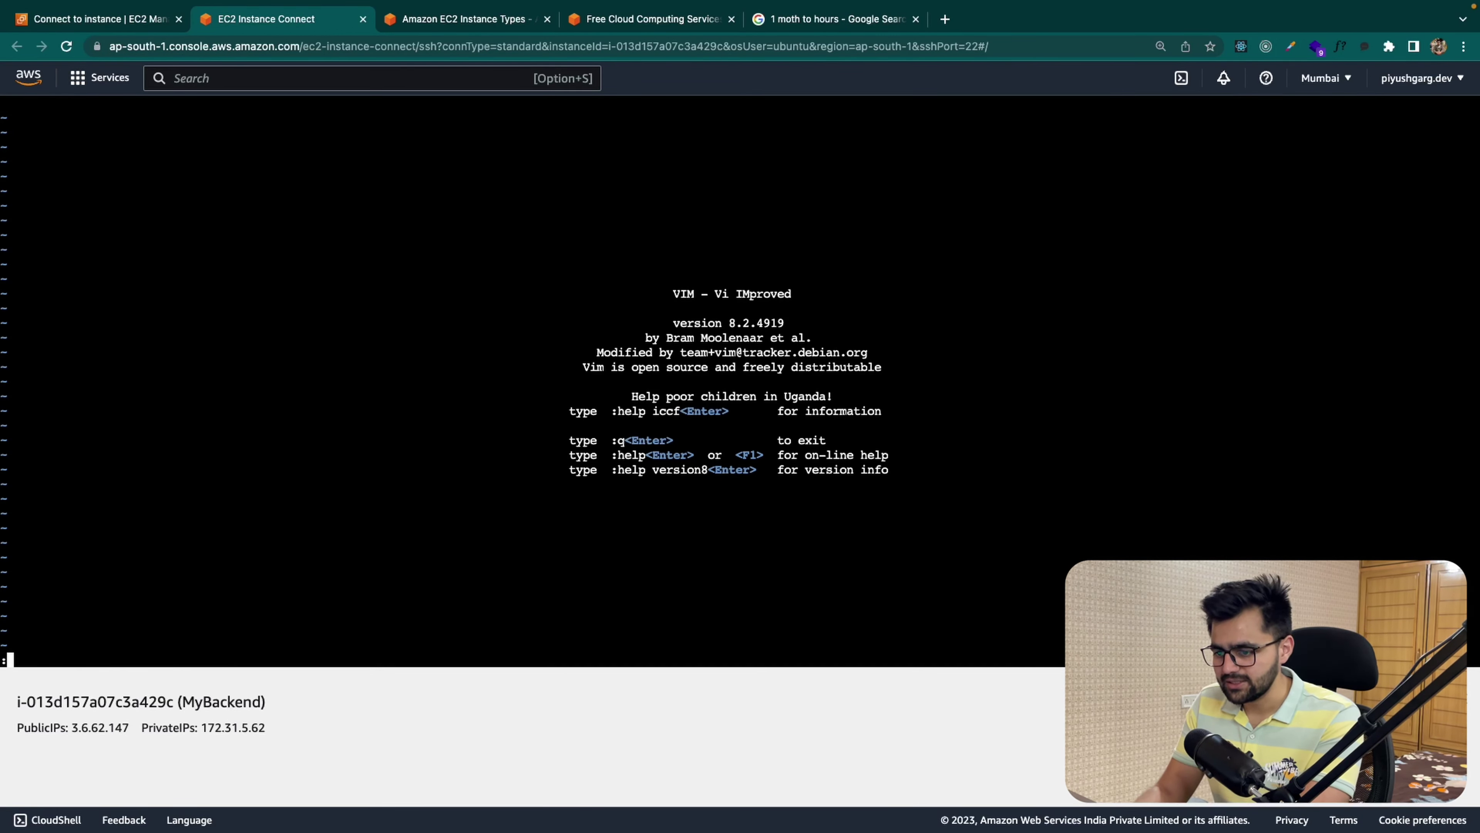
pyautogui.write('q!')
pyautogui.press('Return')
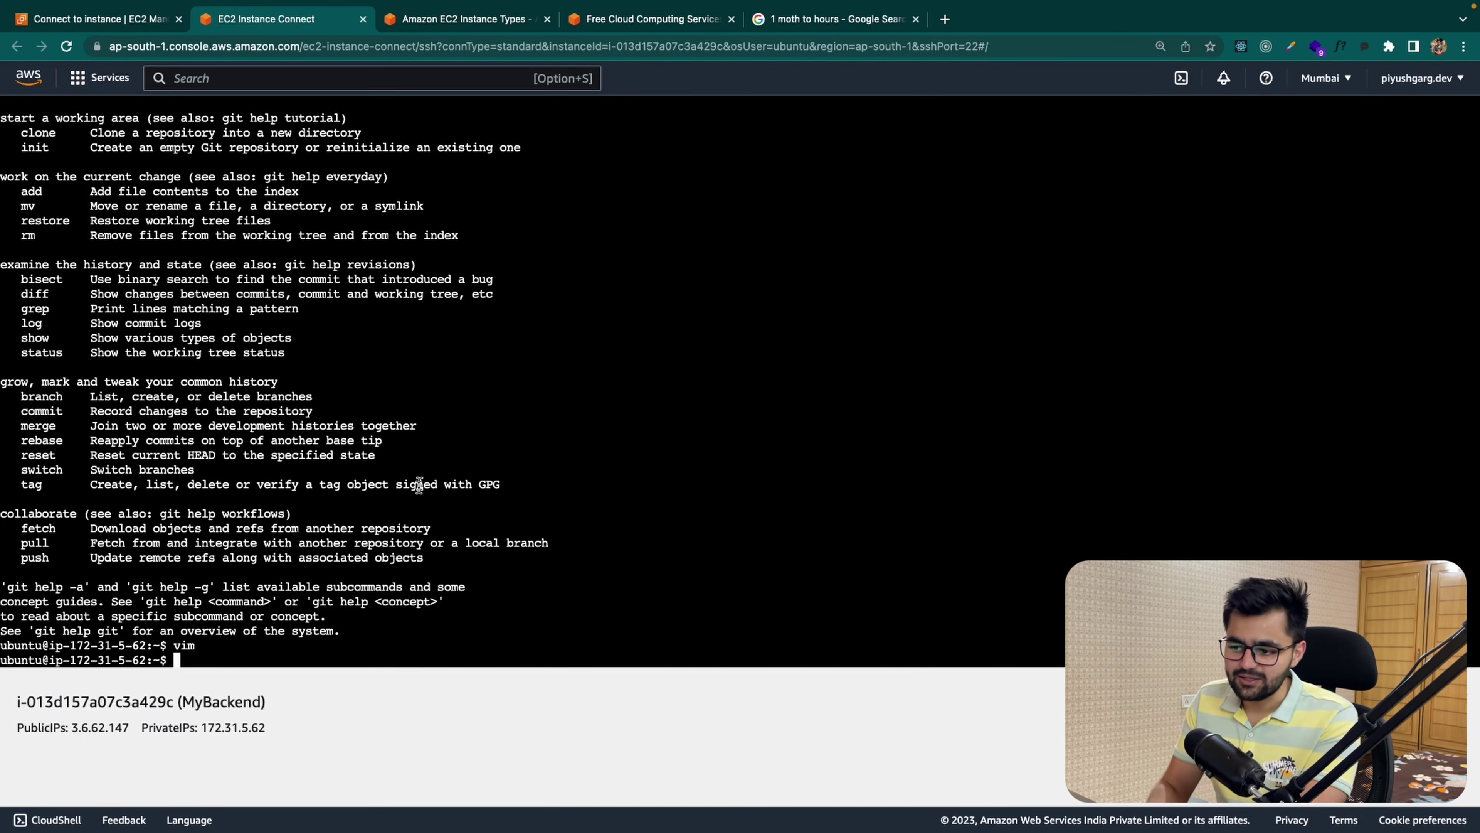
pyautogui.scroll(1, 455, 389)
pyautogui.scroll(15, 455, 390)
pyautogui.scroll(-20, 456, 389)
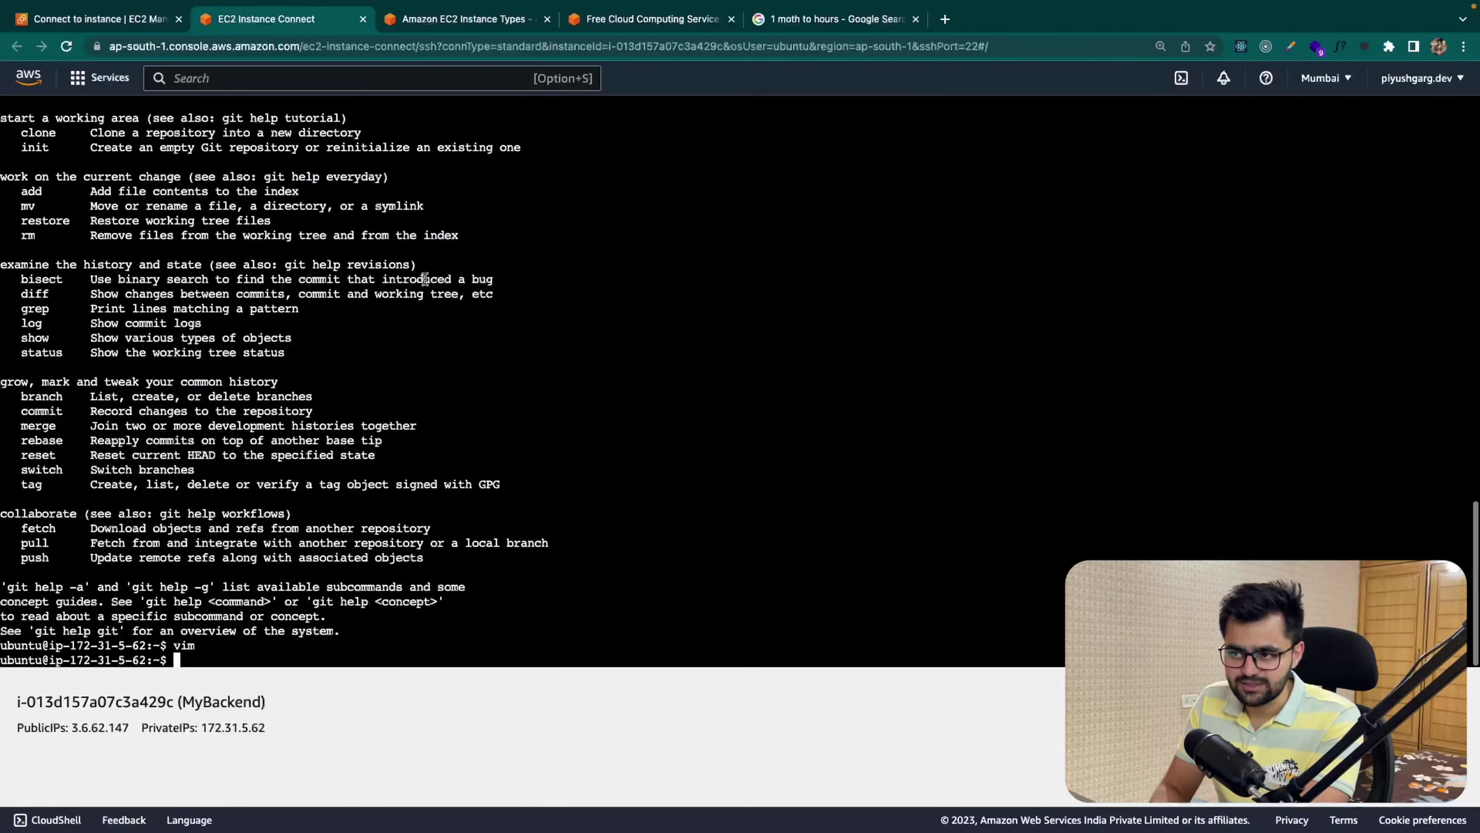
# Step: Return to the EC2 instances list from the connection page and stop the MyBackend instance
pyautogui.click(119, 23)
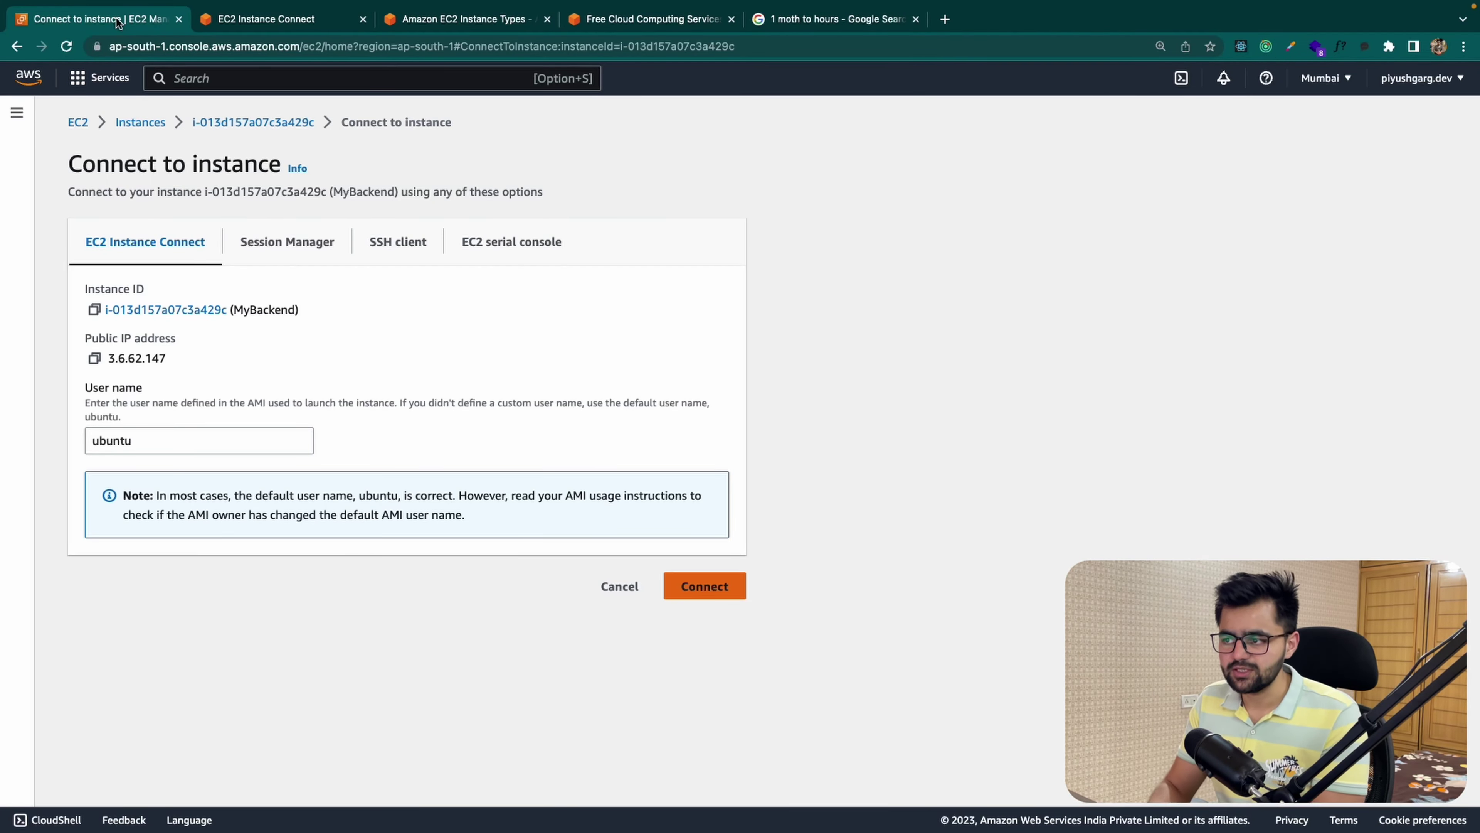
pyautogui.click(378, 259)
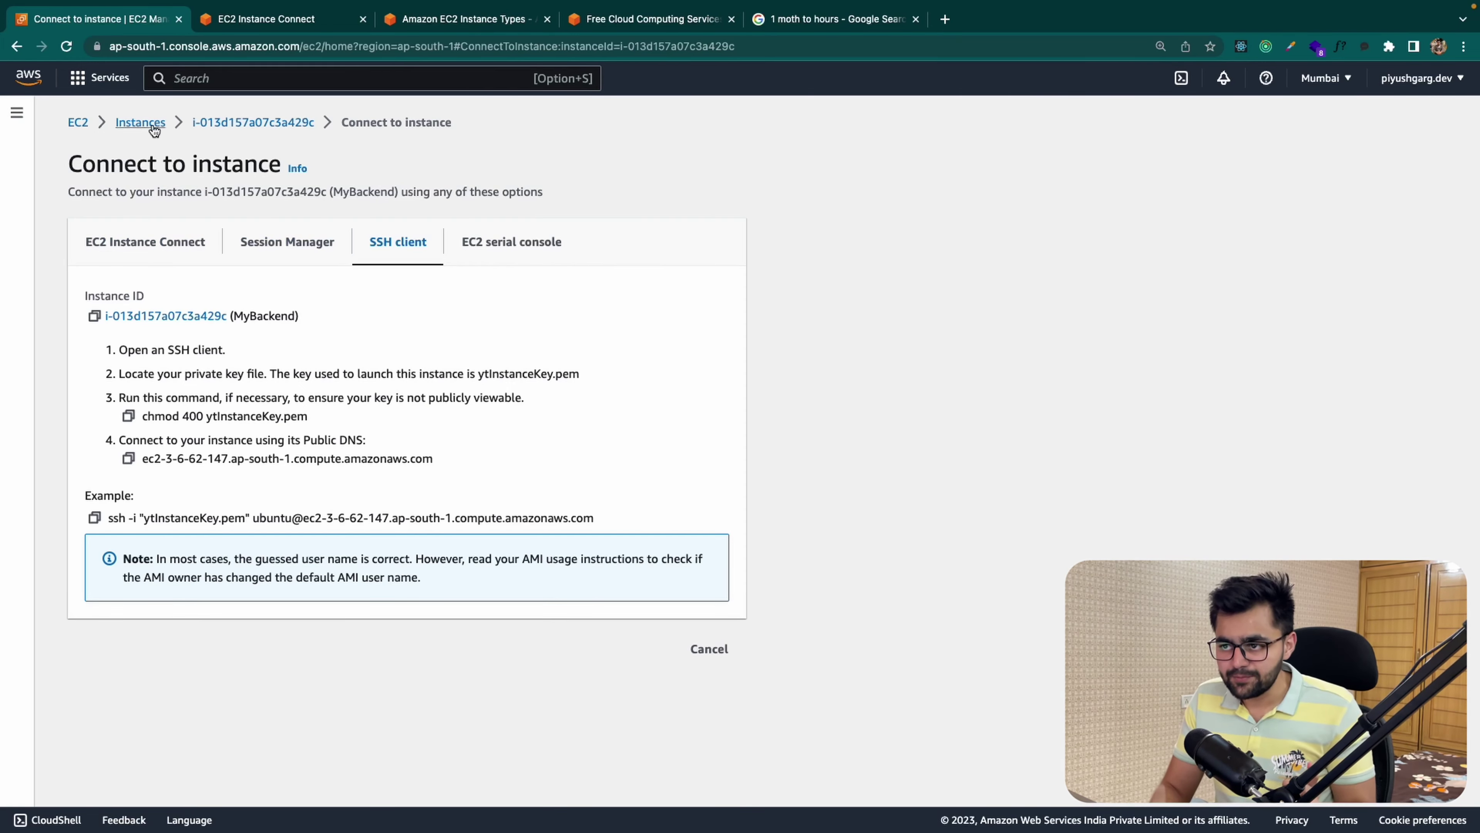
pyautogui.click(140, 123)
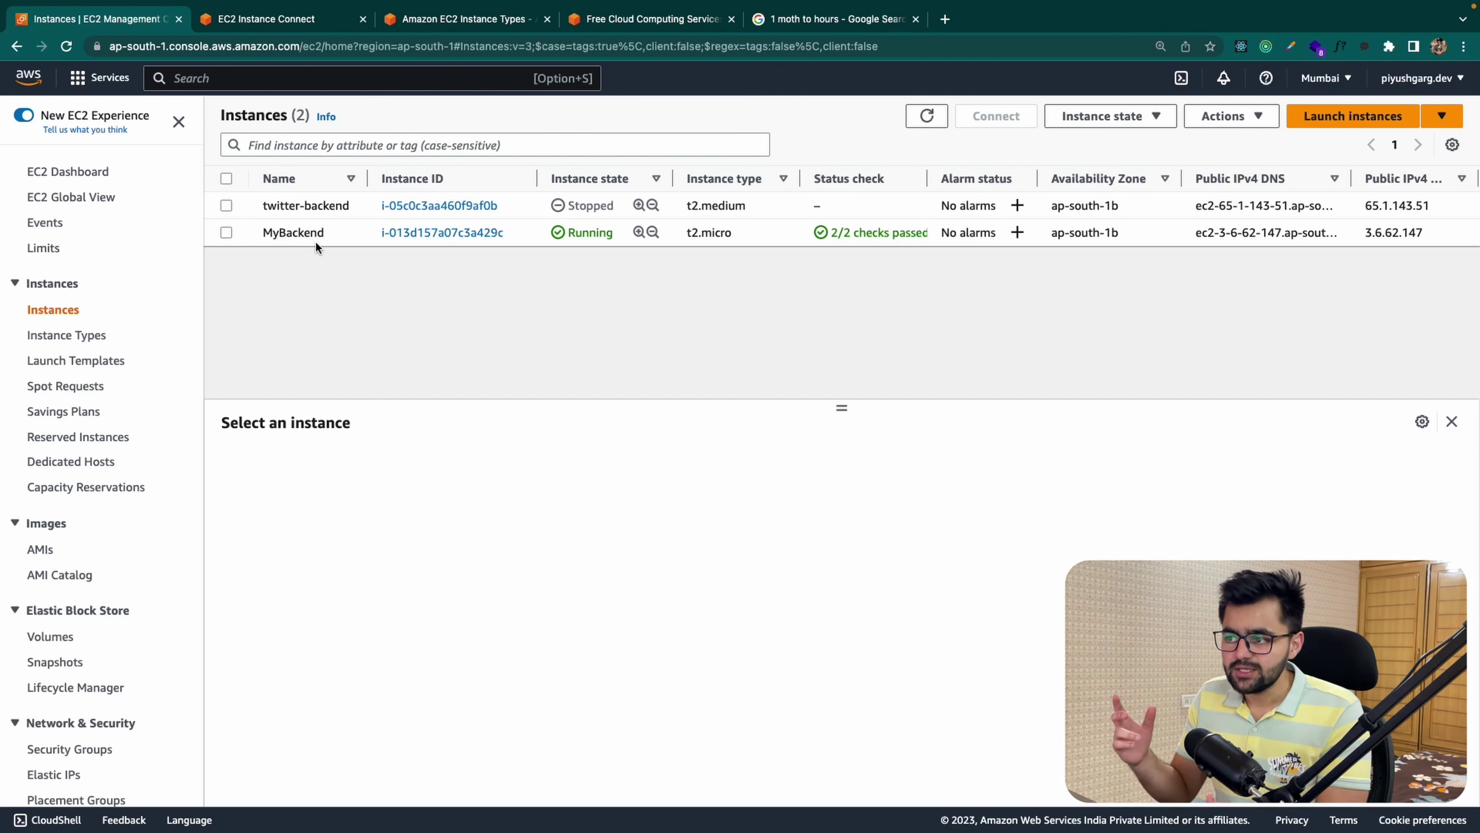
pyautogui.click(227, 232)
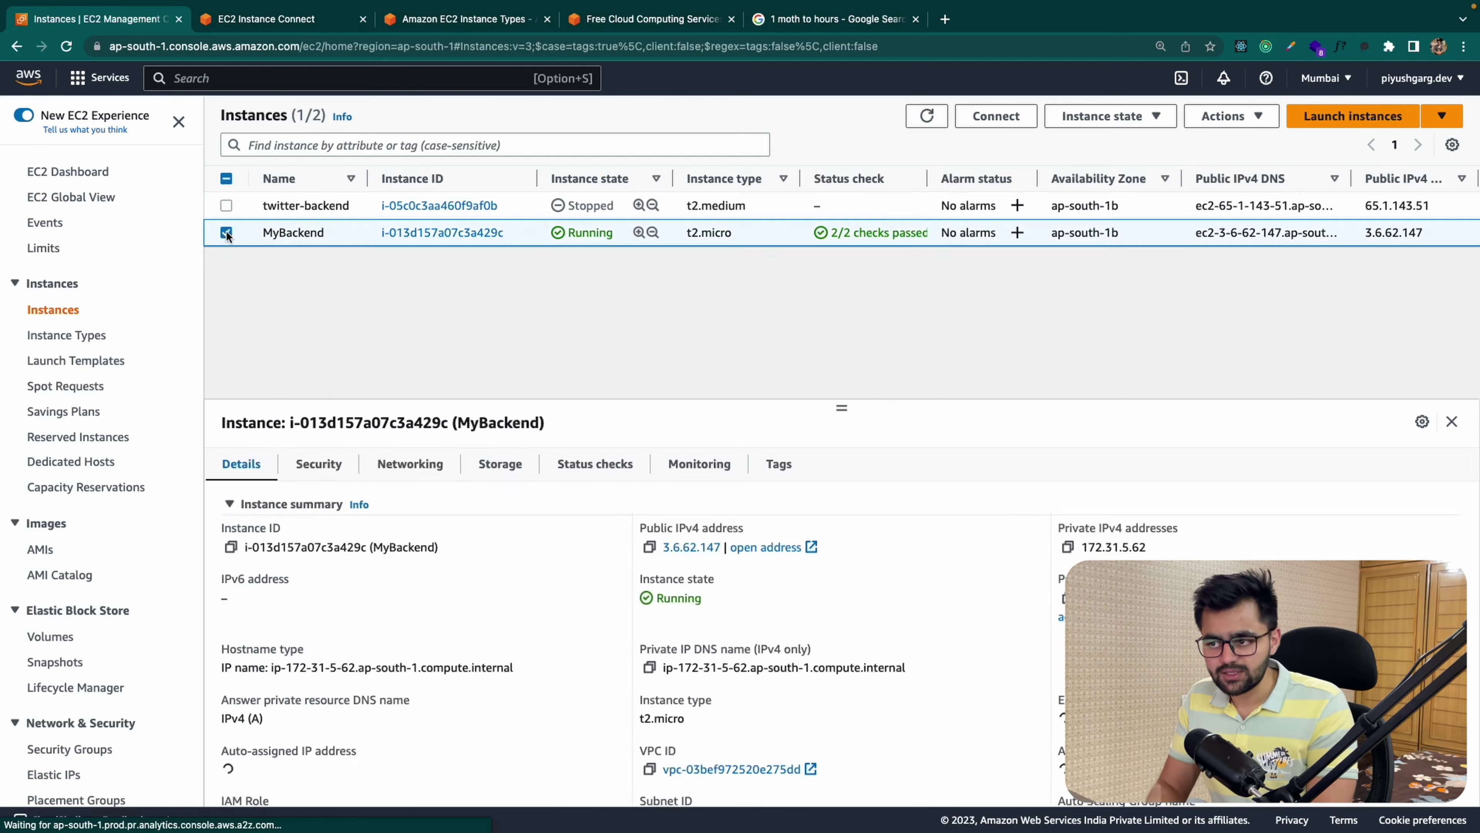
pyautogui.click(1131, 124)
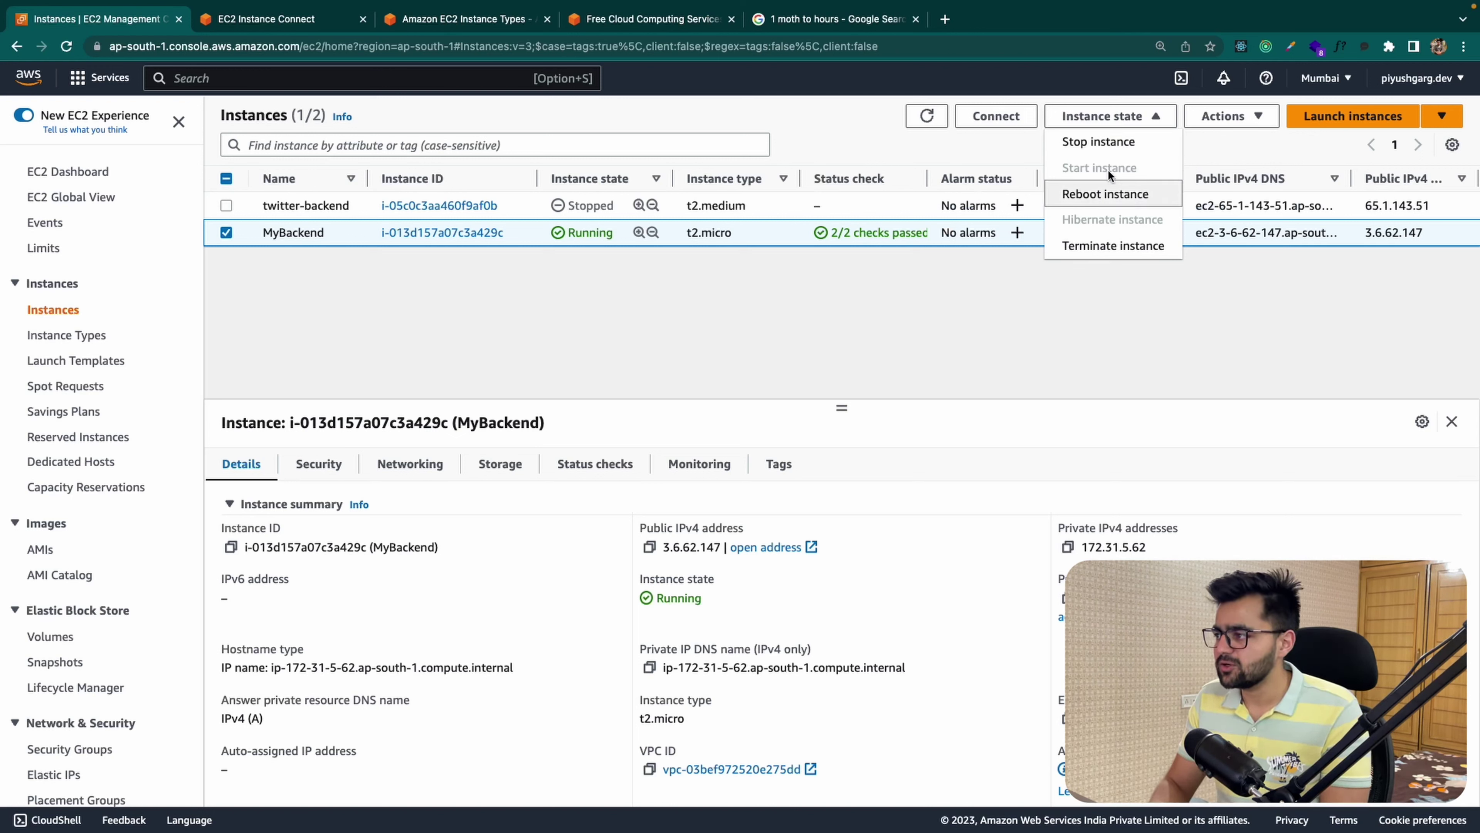
pyautogui.click(1114, 142)
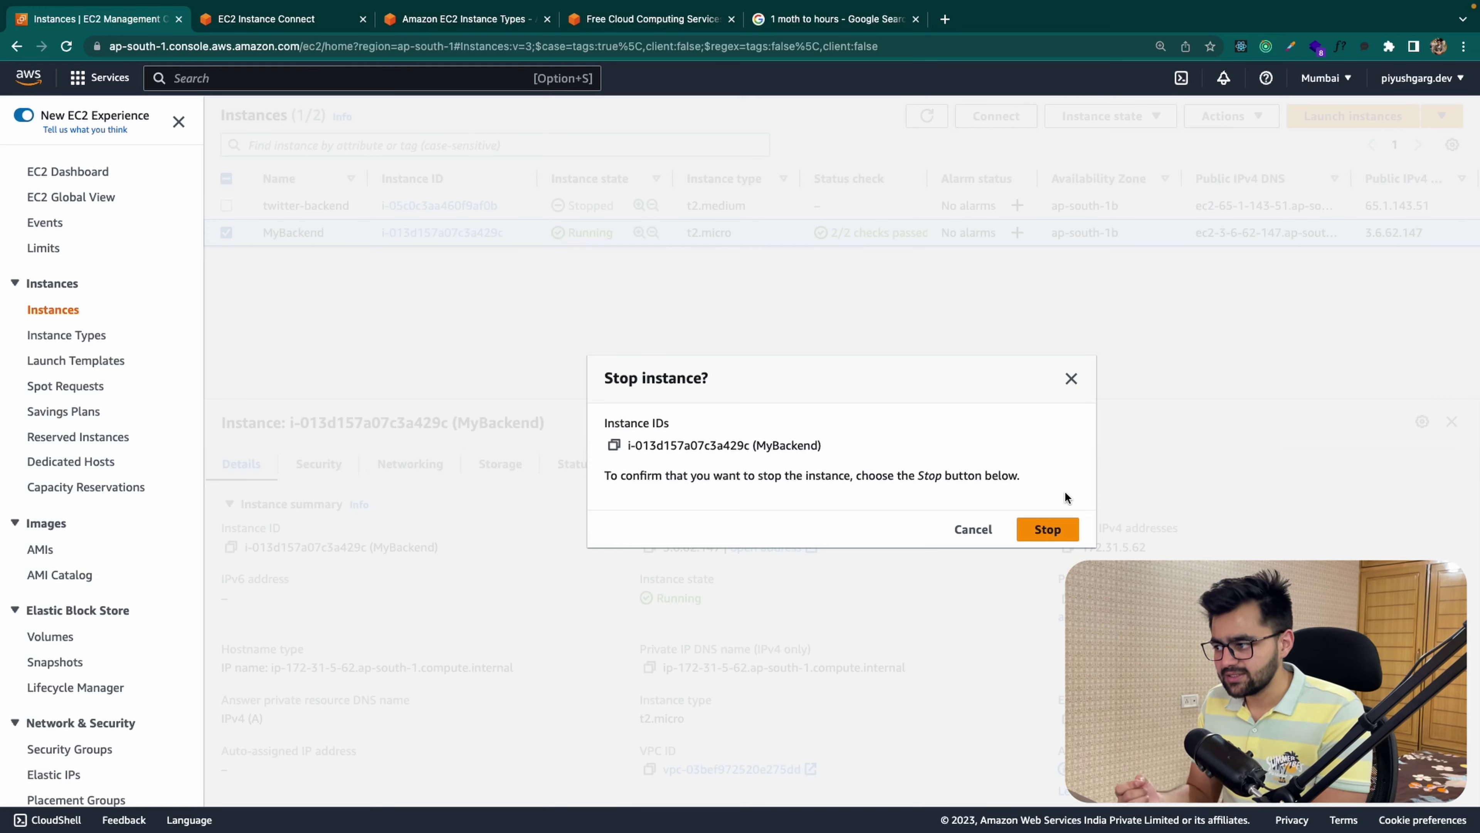
pyautogui.click(1052, 528)
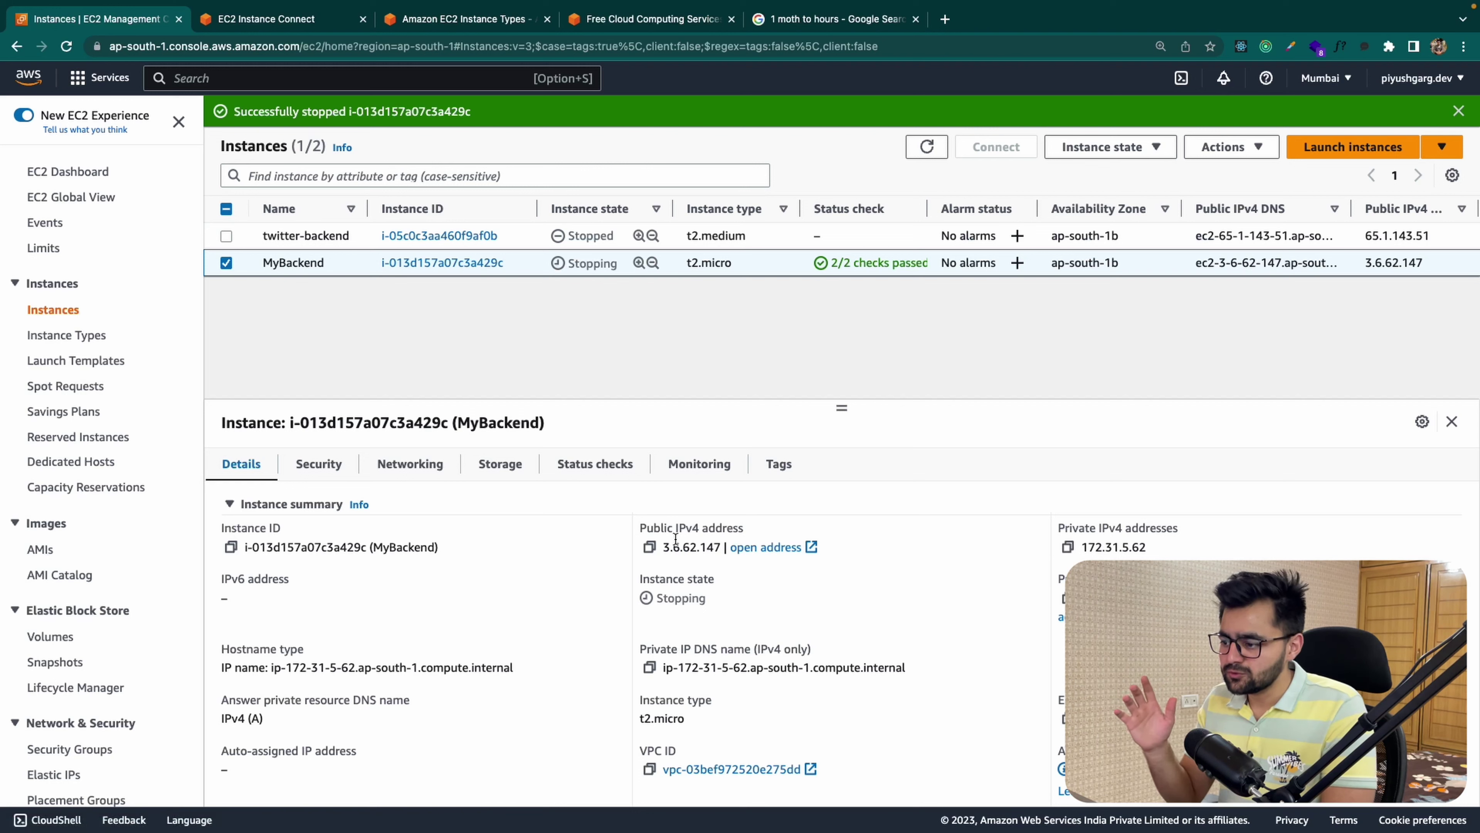
# Step: Disassociate the Elastic IP address 3.6.62.147 from the MyBackend instance
pyautogui.scroll(-5, 58, 466)
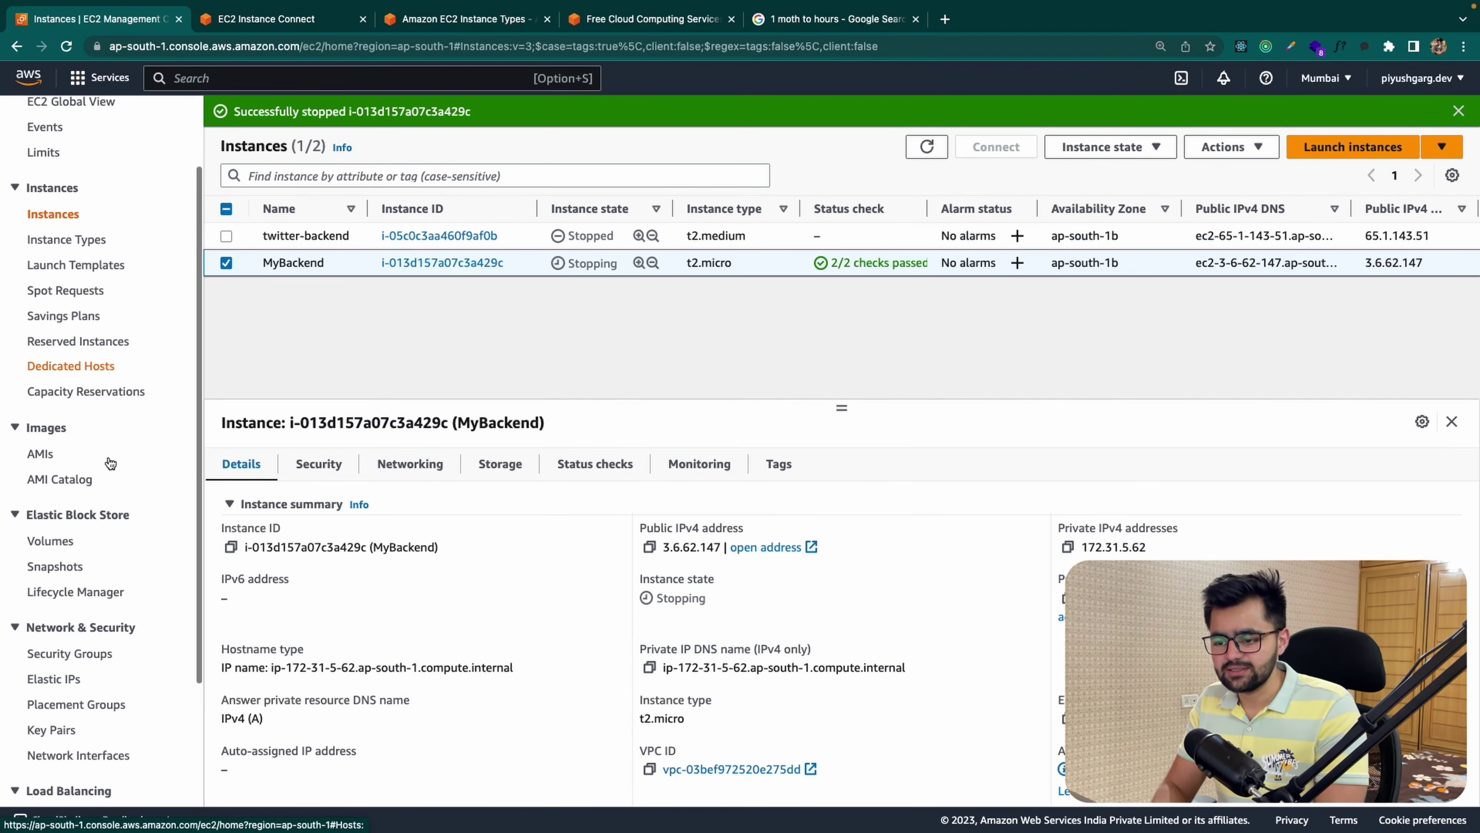
pyautogui.click(71, 548)
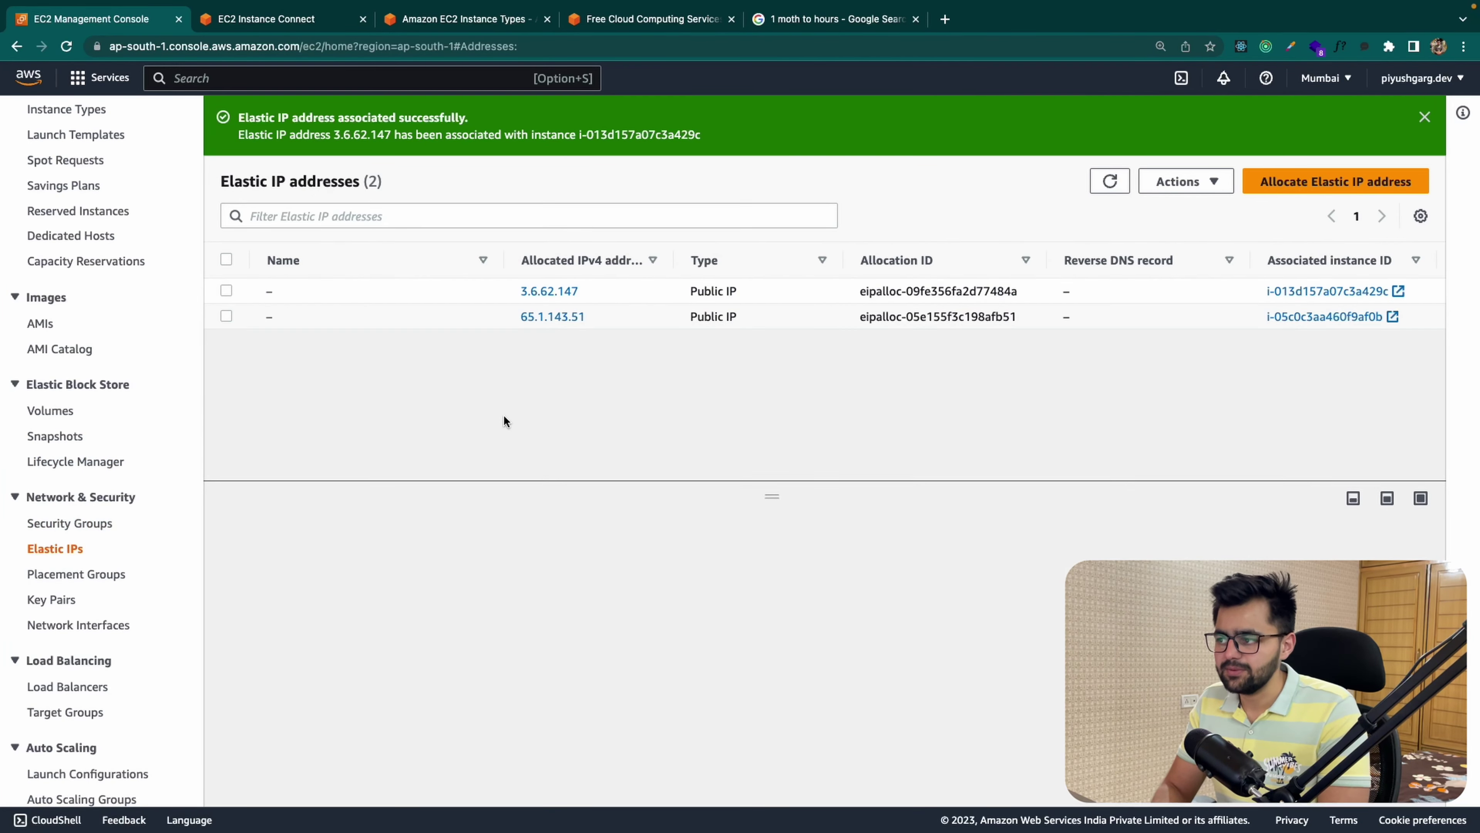
pyautogui.click(228, 291)
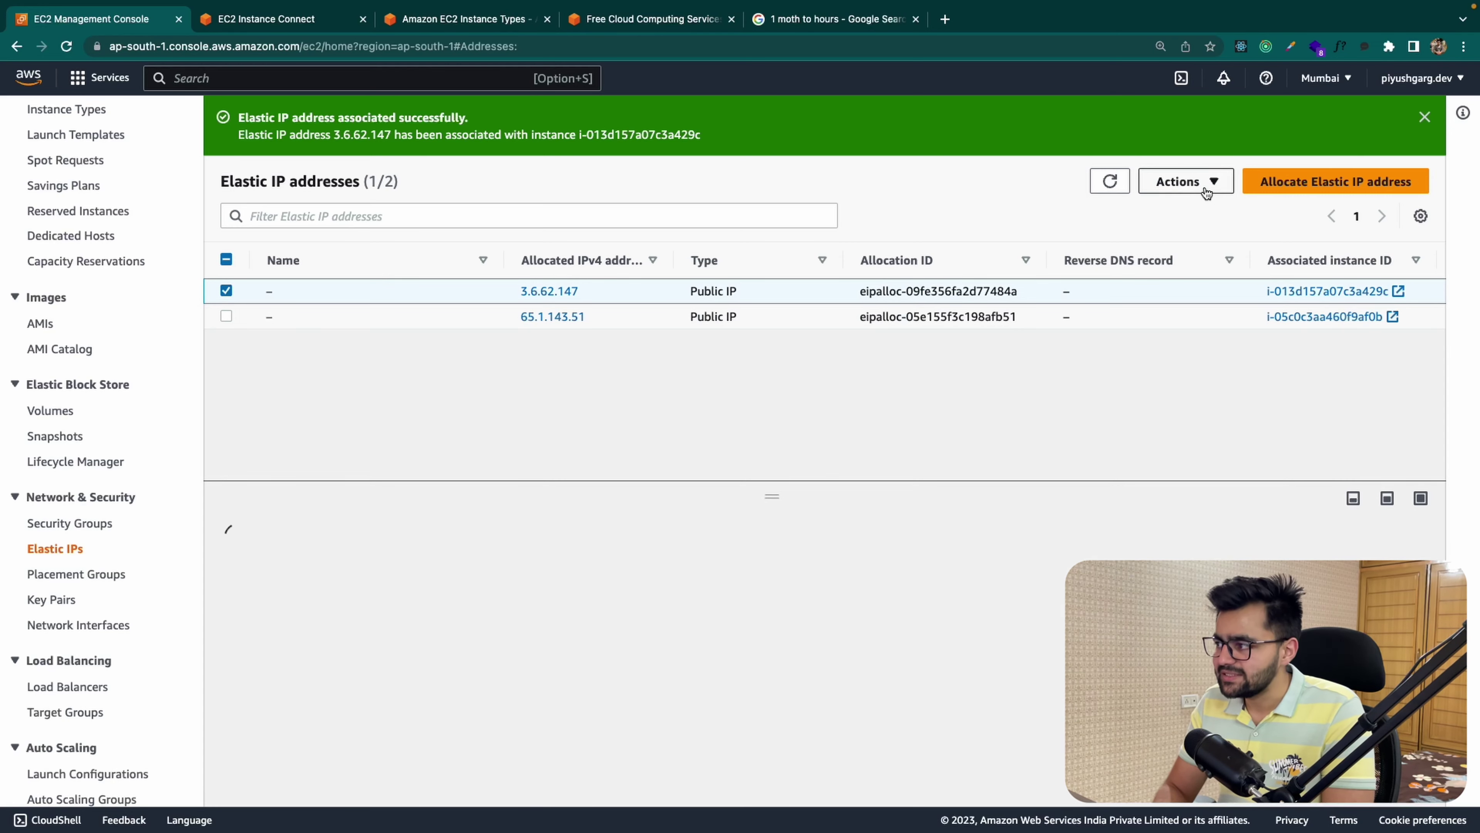
pyautogui.click(1195, 182)
pyautogui.click(1218, 275)
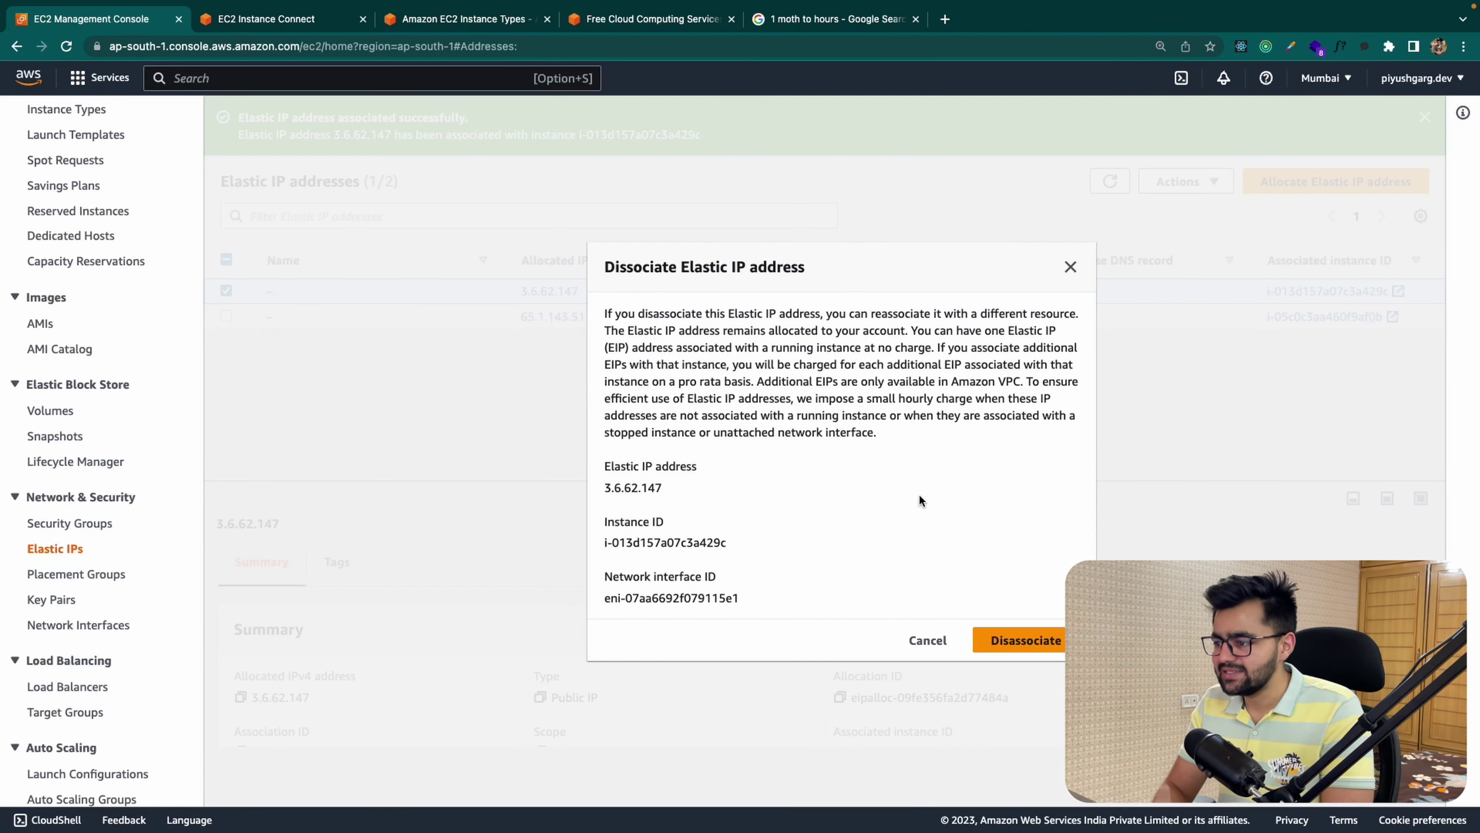
pyautogui.click(1027, 637)
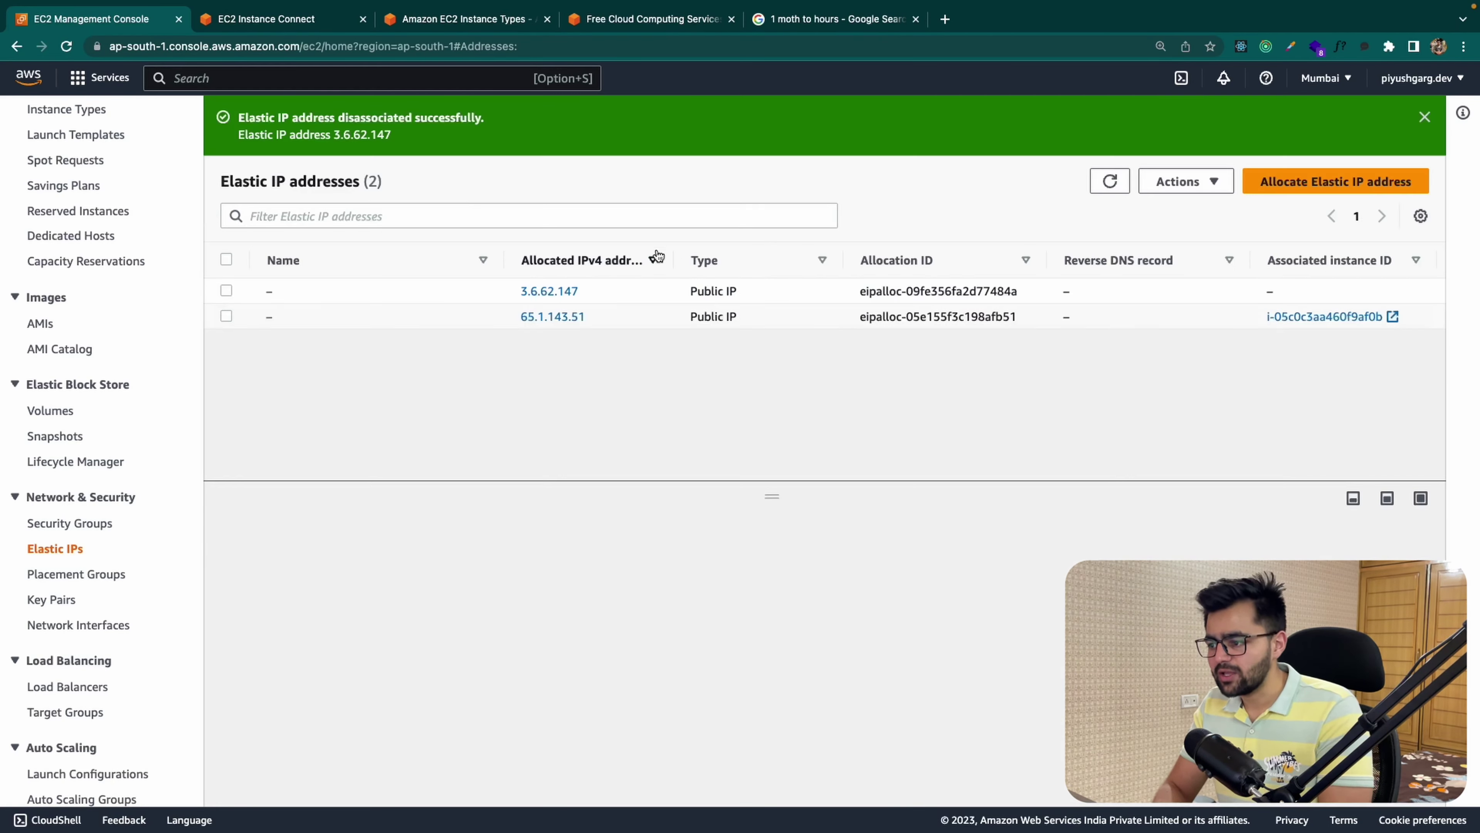
# Step: Disassociate the Elastic IP address 65.1.143.51 from the twitter-backend instance
pyautogui.click(233, 317)
pyautogui.click(1189, 182)
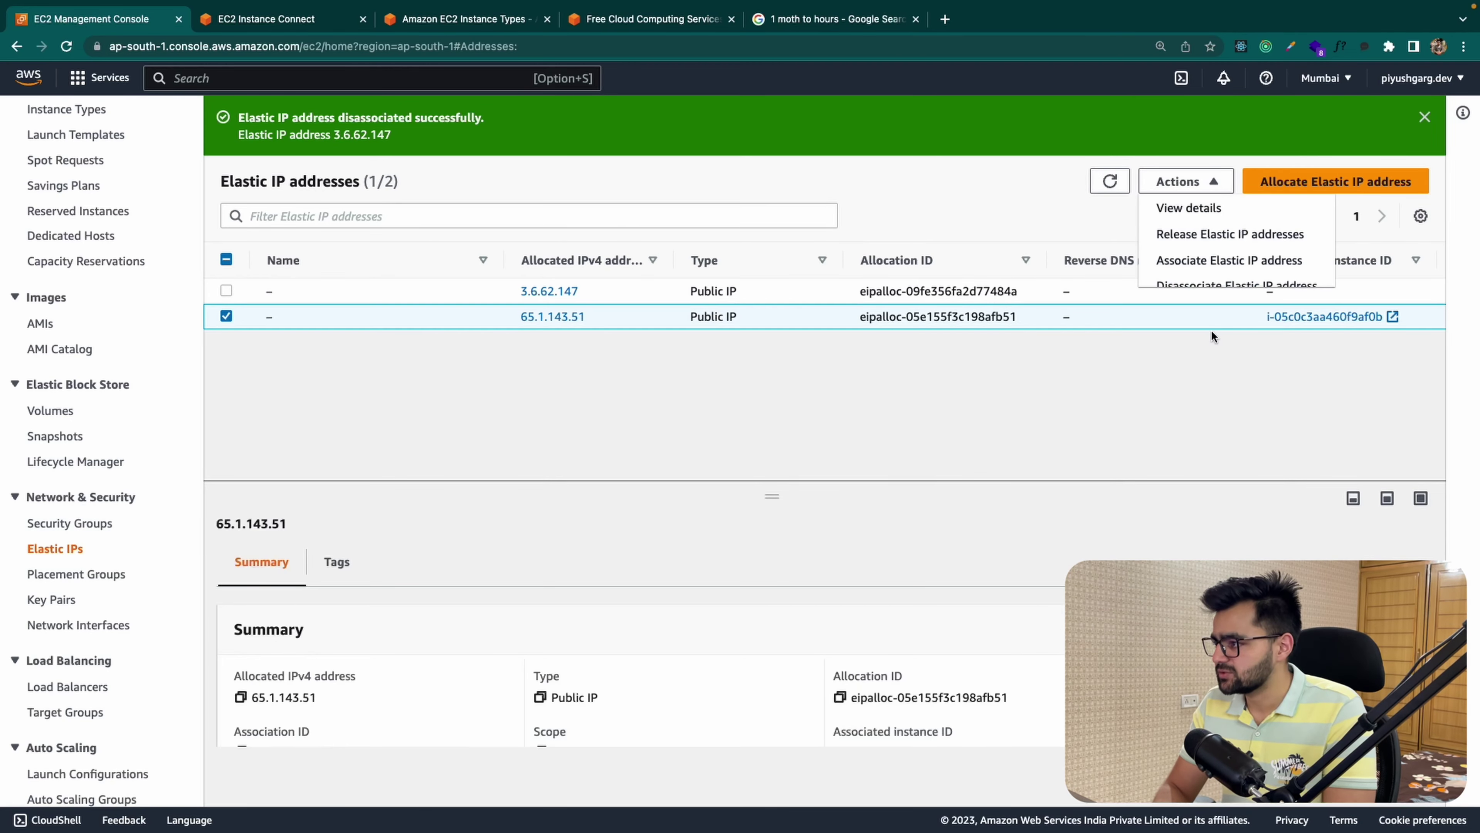
pyautogui.scroll(-1, 1213, 259)
pyautogui.click(1213, 266)
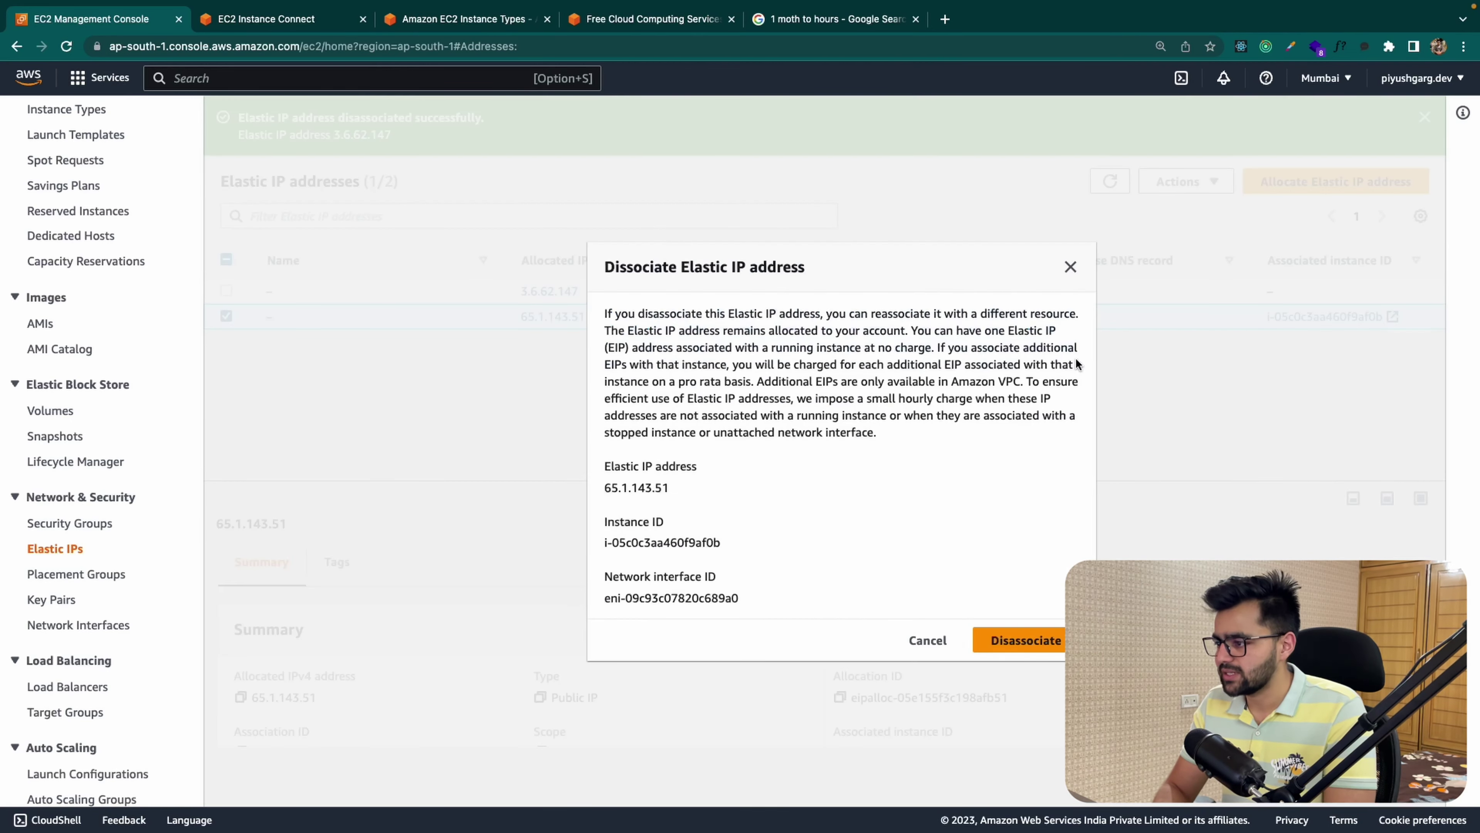
pyautogui.click(989, 640)
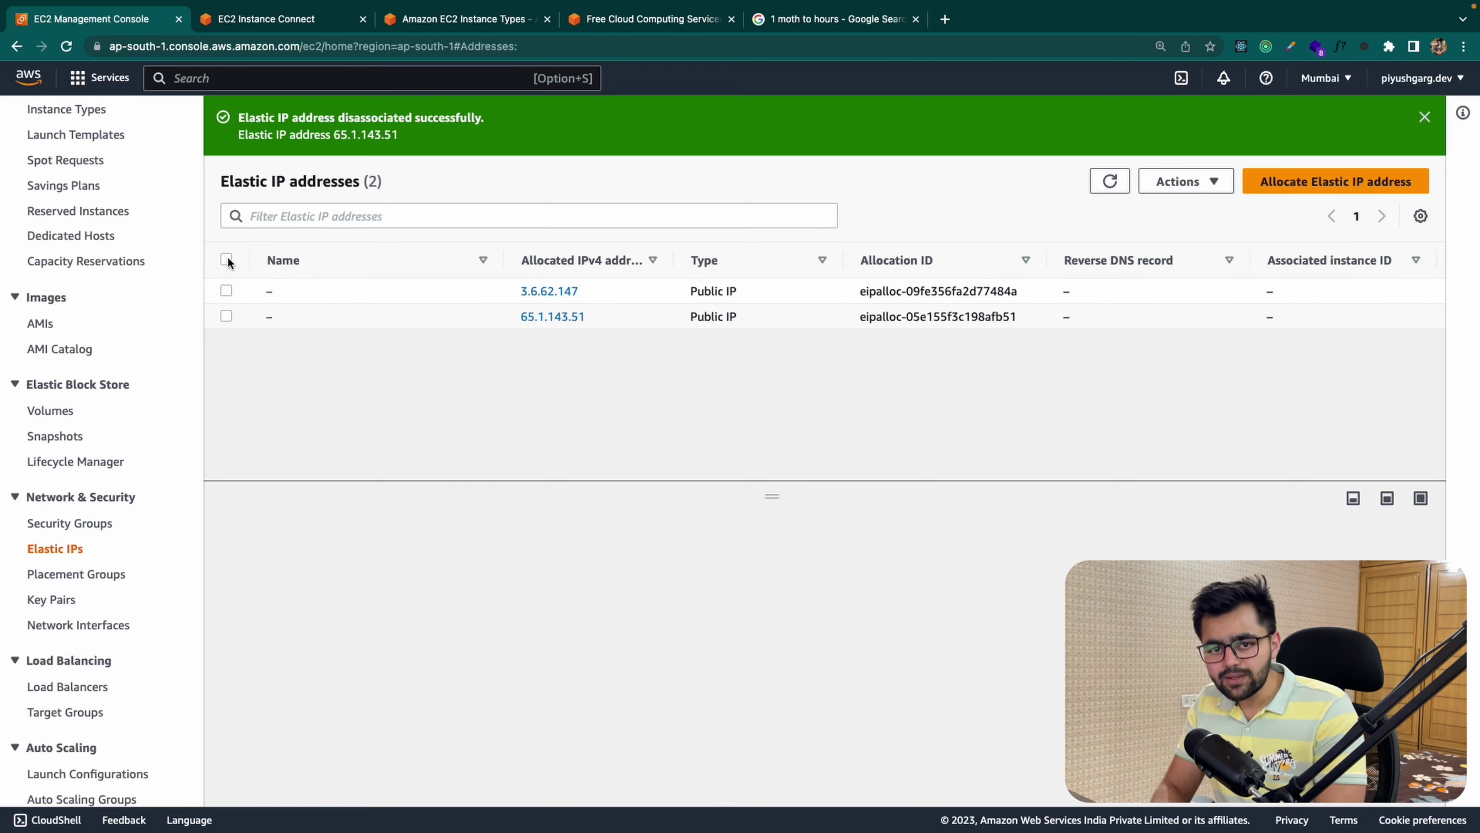
# Step: Release both Elastic IP addresses, 3.6.62.147 and 65.1.143.51, from the account
pyautogui.click(227, 260)
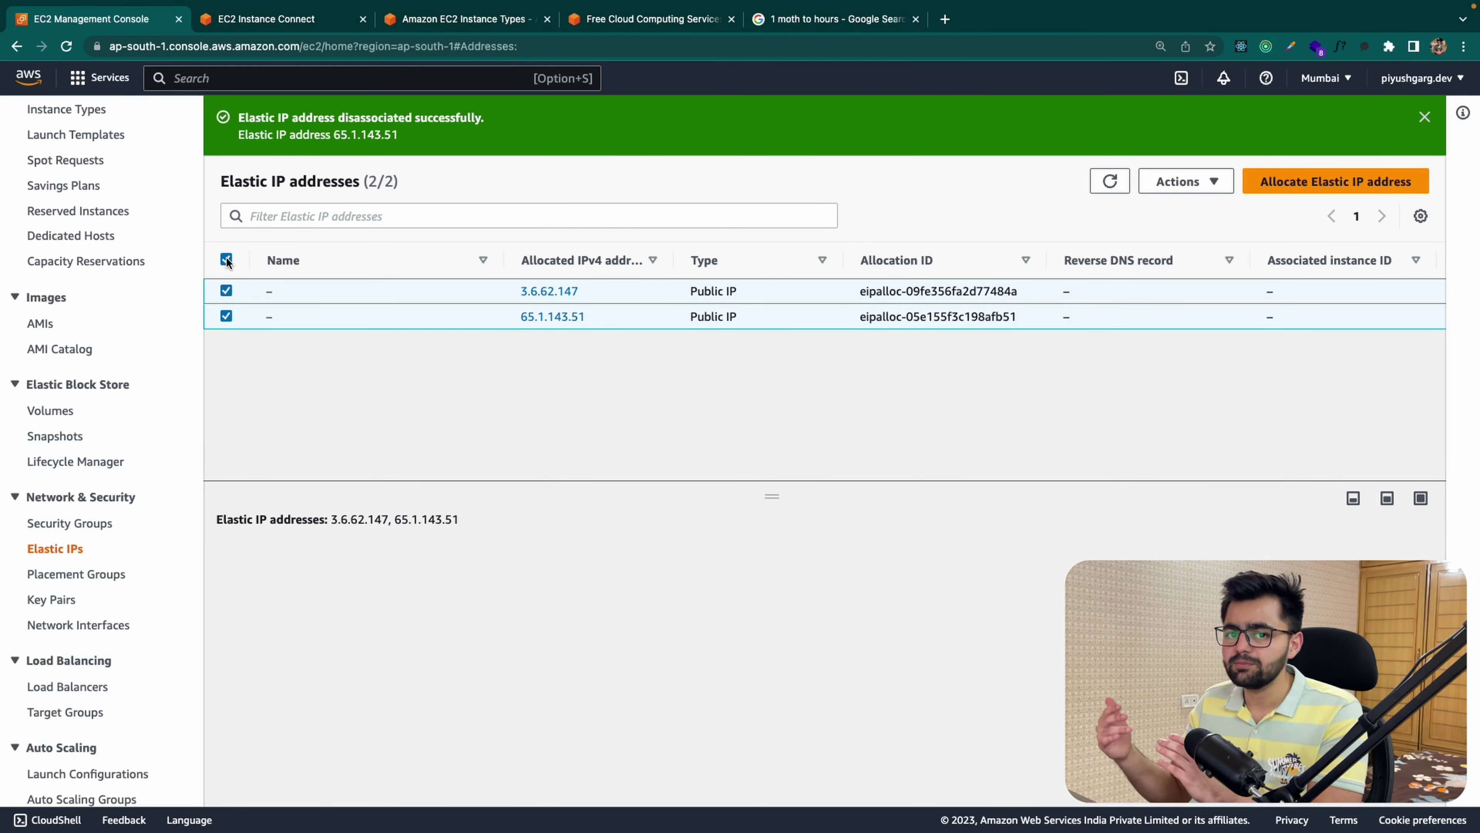
pyautogui.click(1180, 181)
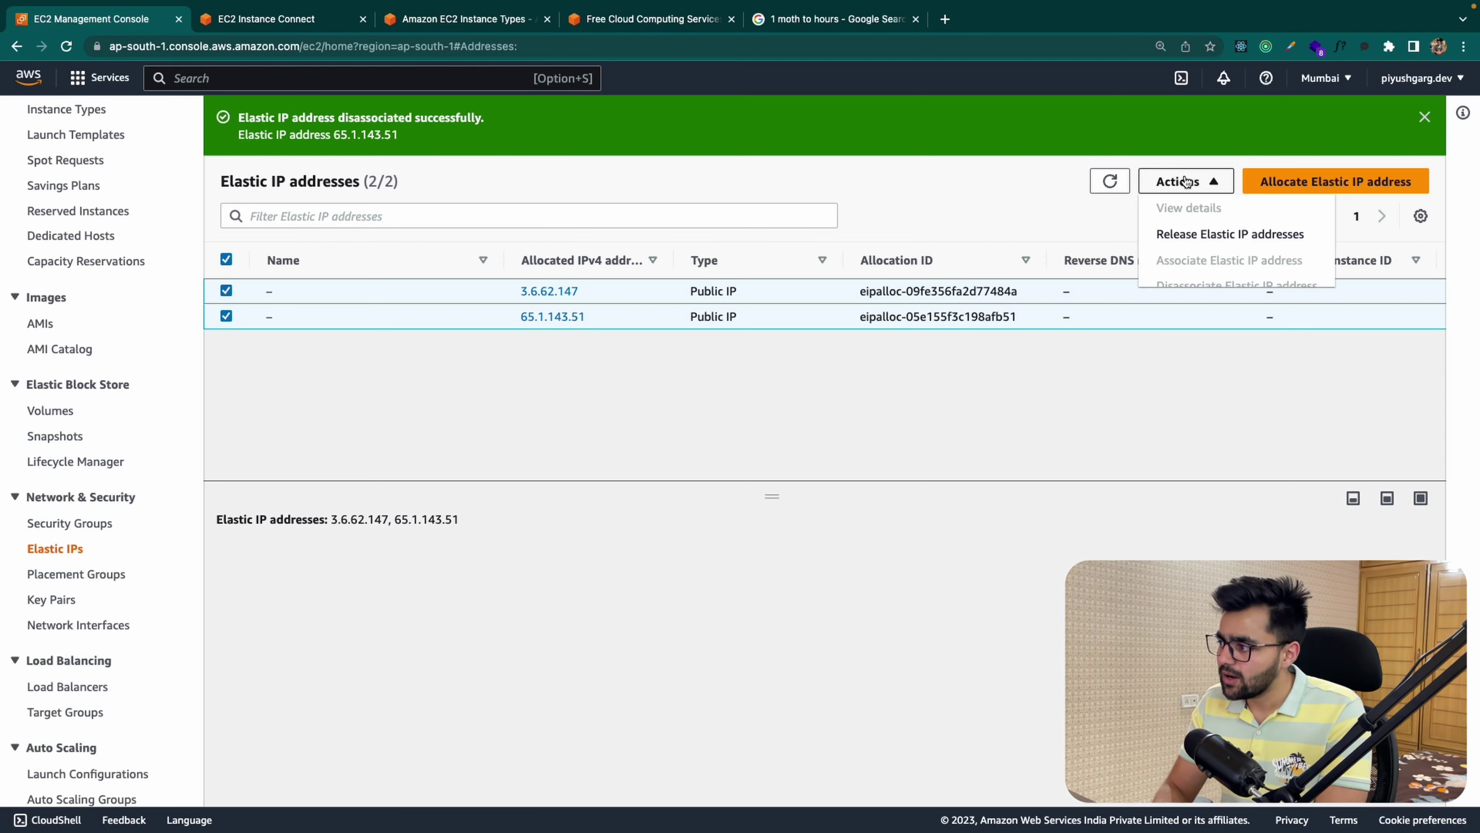
pyautogui.click(1195, 233)
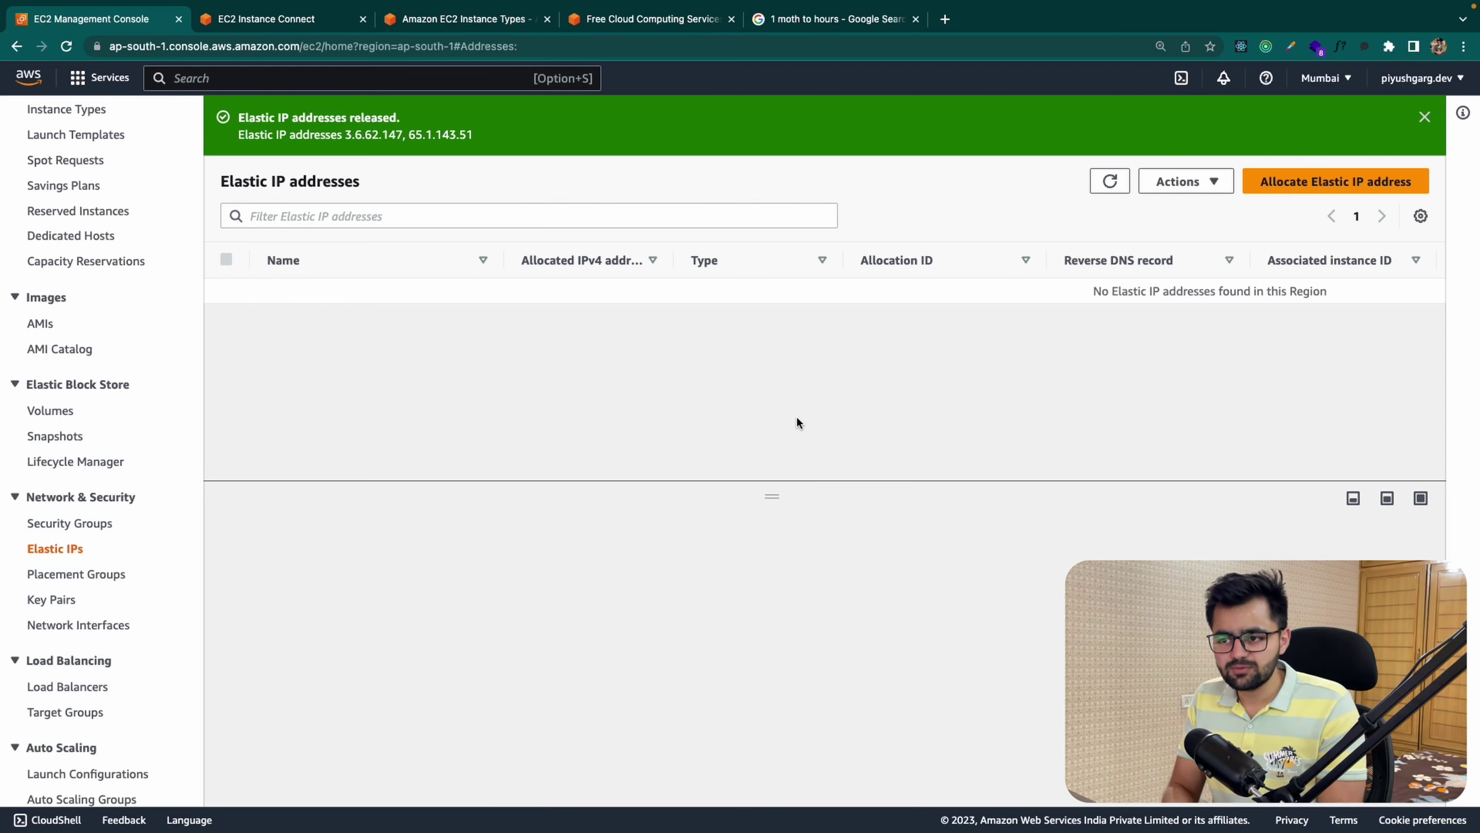
pyautogui.scroll(-1, 137, 418)
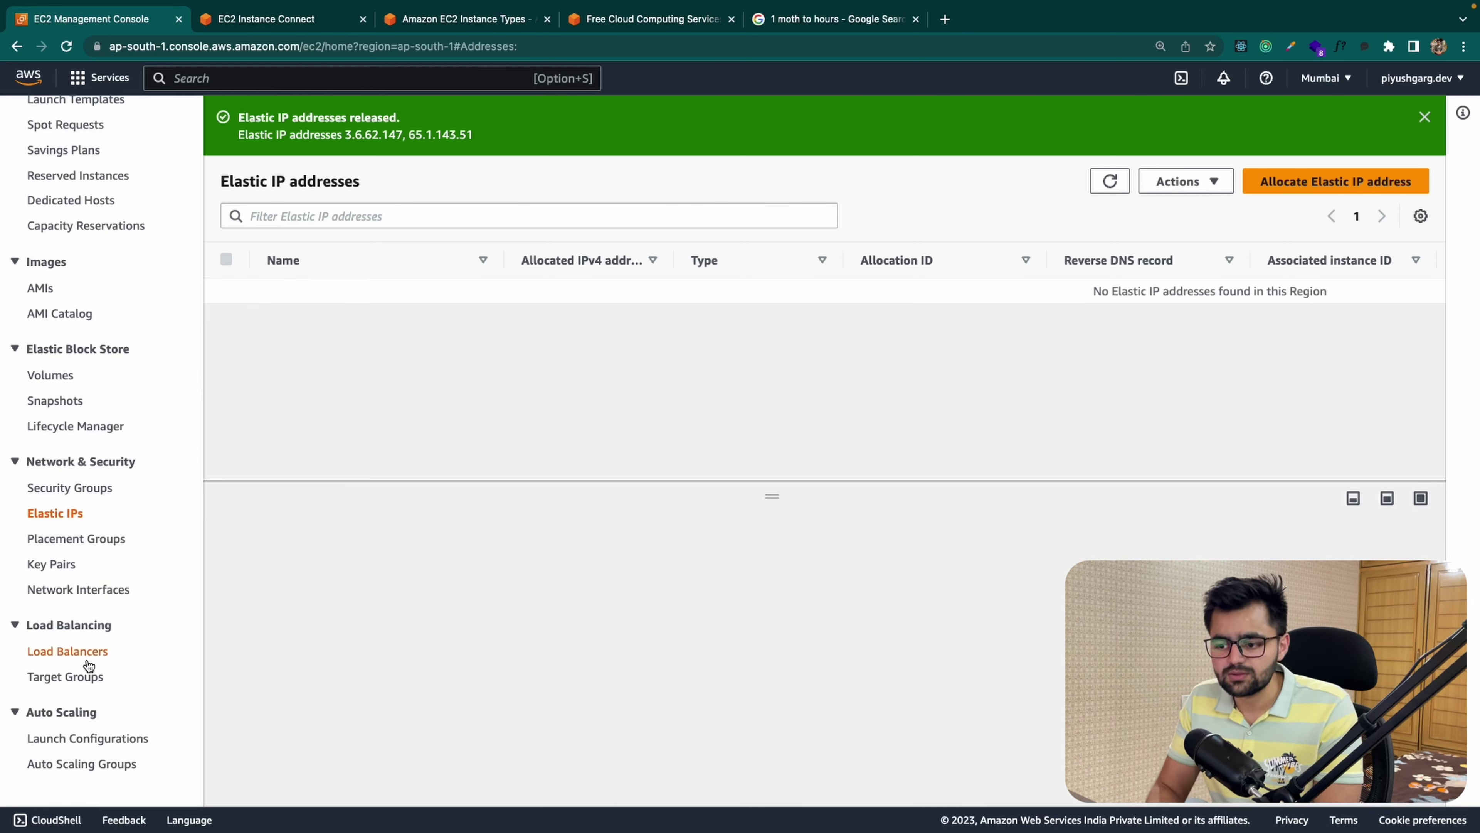
pyautogui.scroll(1, 81, 737)
pyautogui.scroll(4, 80, 738)
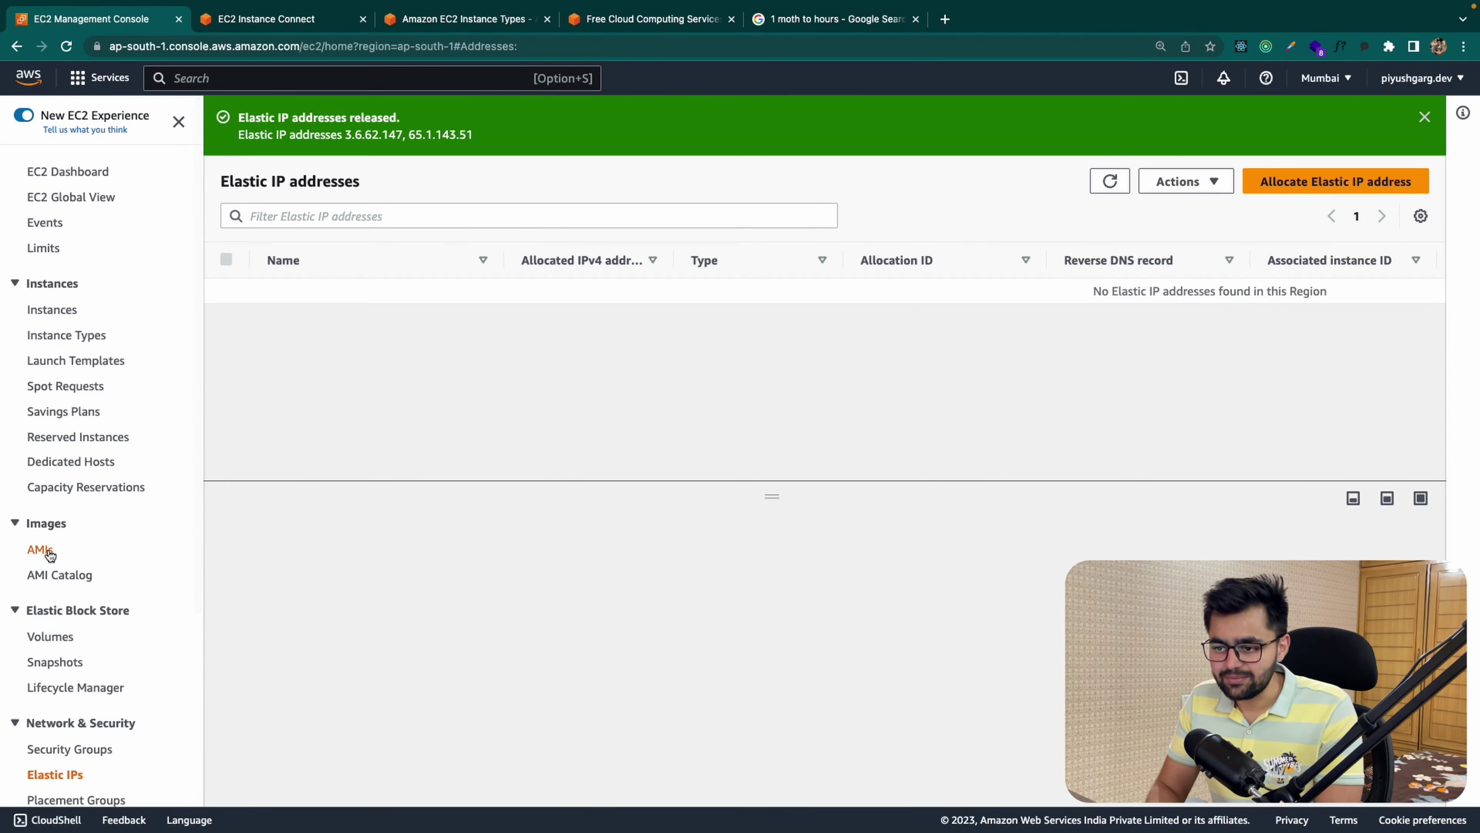
pyautogui.scroll(-5, 94, 384)
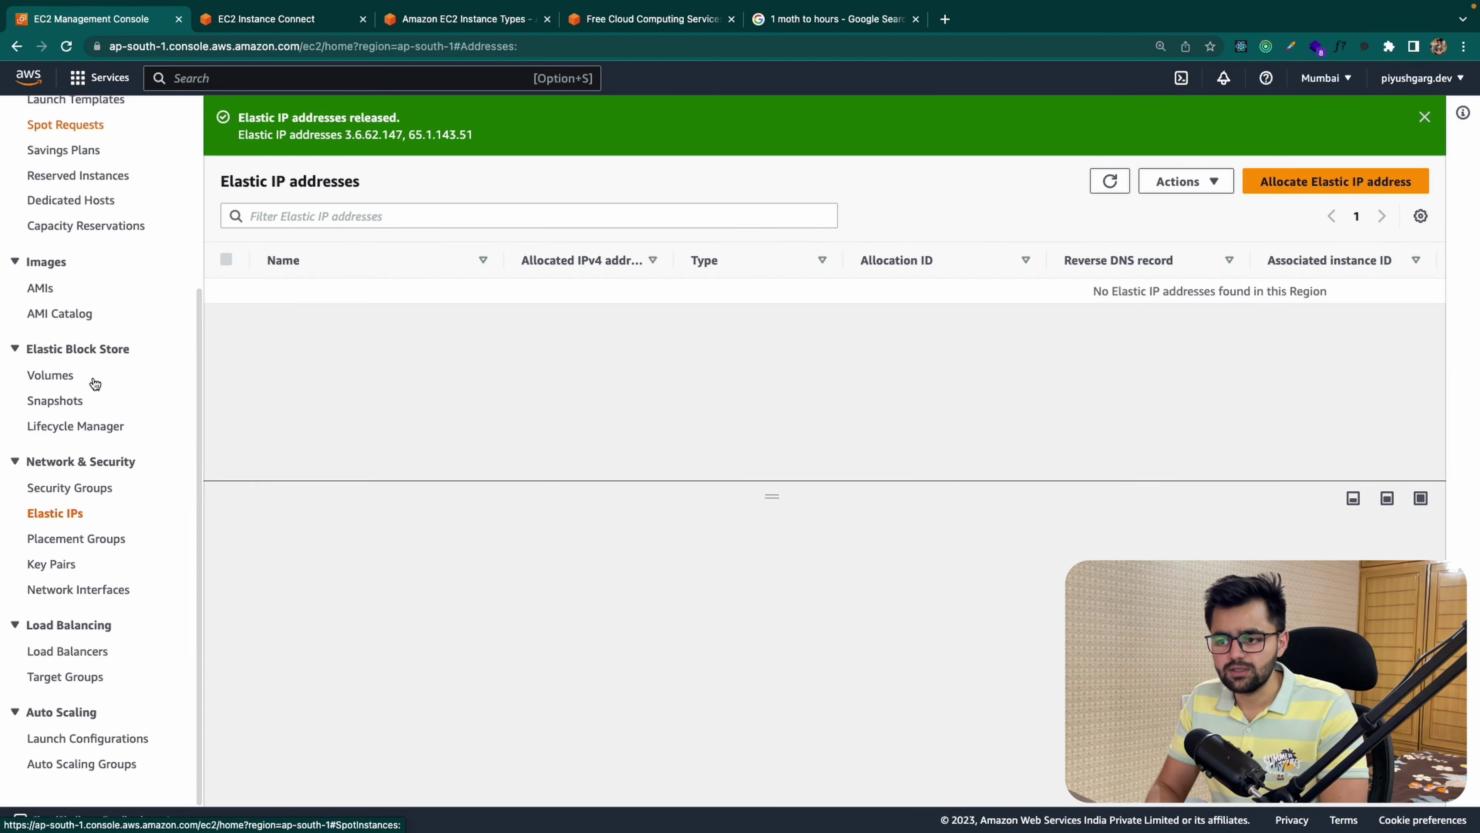